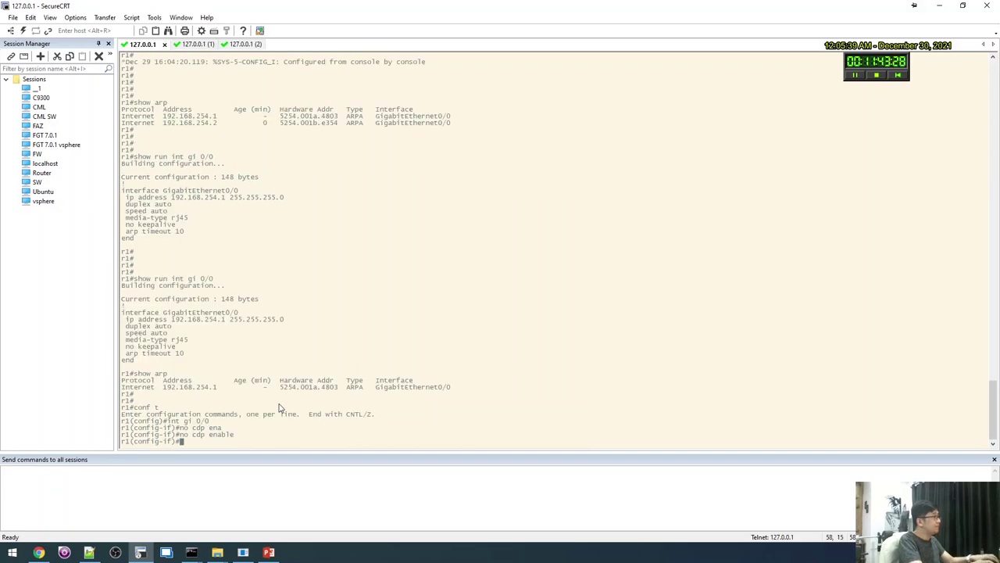
Finish the GigabitEthernet0/0 configuration on r1 and return to privileged EXEC mode.
key("Return")
key("Return")
key("Return")
key("Return")
type("end")
key("Return")
key("Return")
key("Return")
key("Return")
key("Return")
key("Return")
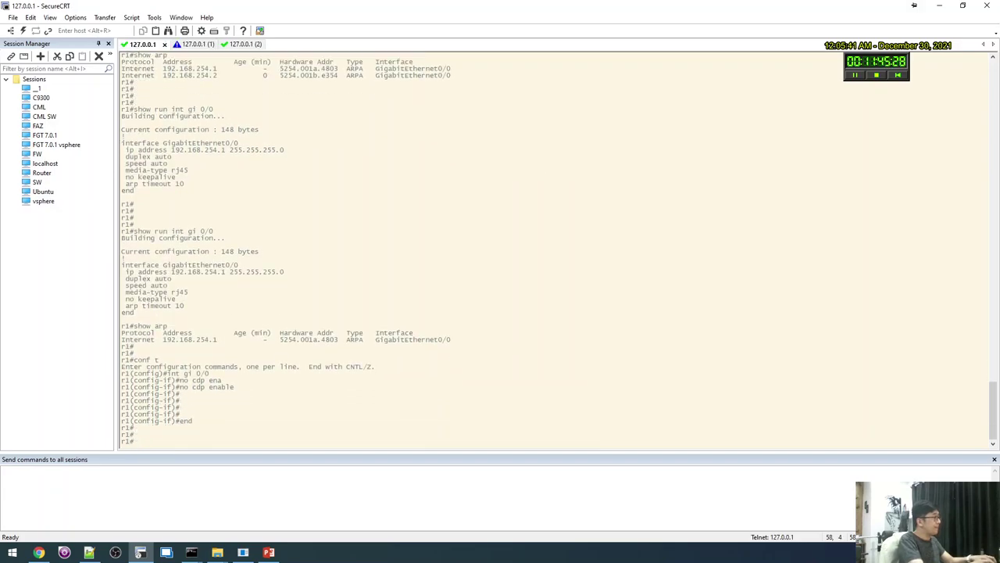
Bring up interface gi 0/0 on r2 with no shut and leave configuration mode.
key("alt+2")
type("conf ")
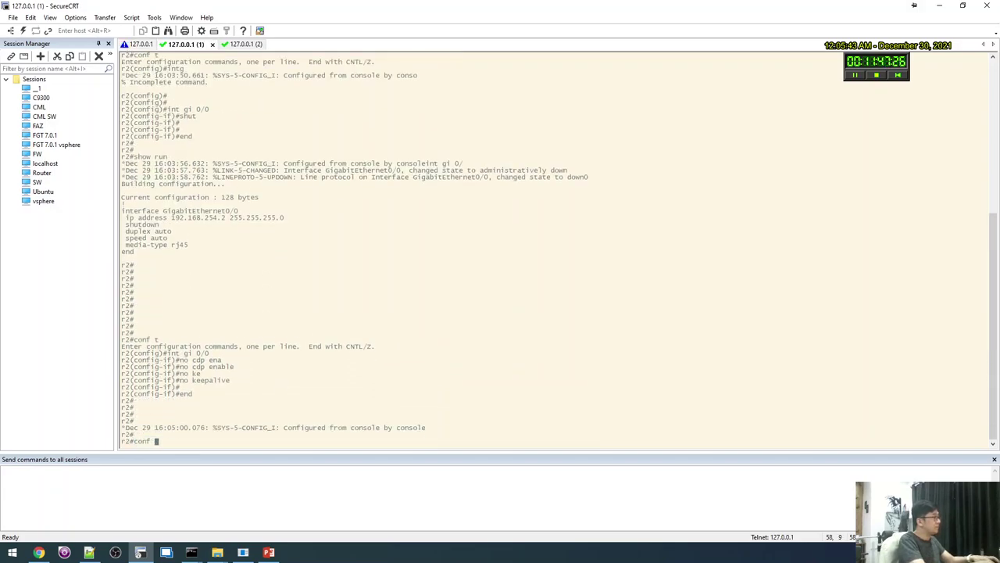
type("t")
key("Return")
type("int gi 0/0")
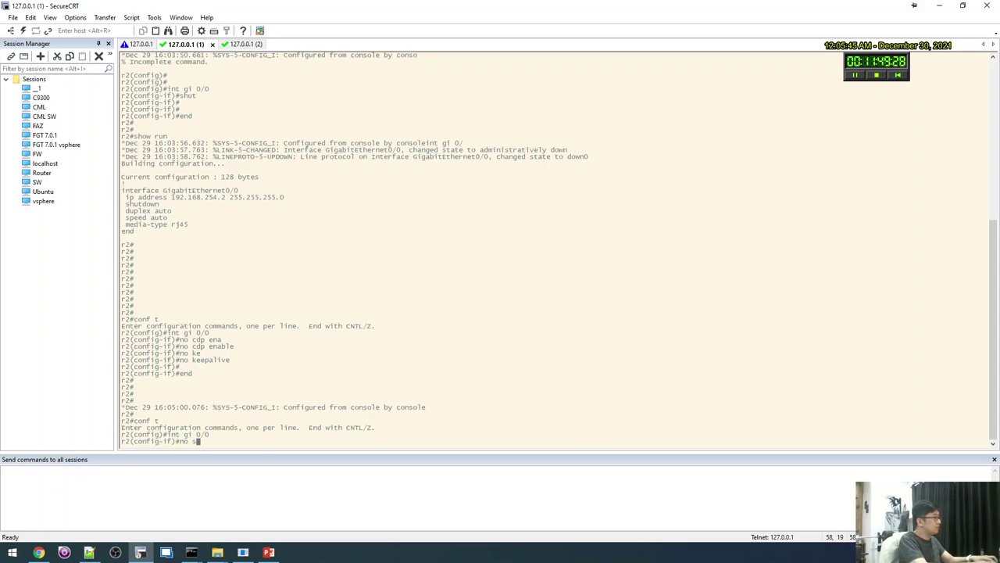
key("Return")
key("Return")
key("Return")
Switch to Notepad++ and add the lines "no keepalive" and "no cdp enable" below the arp time note for Scenario 1.
key("alt+Tab")
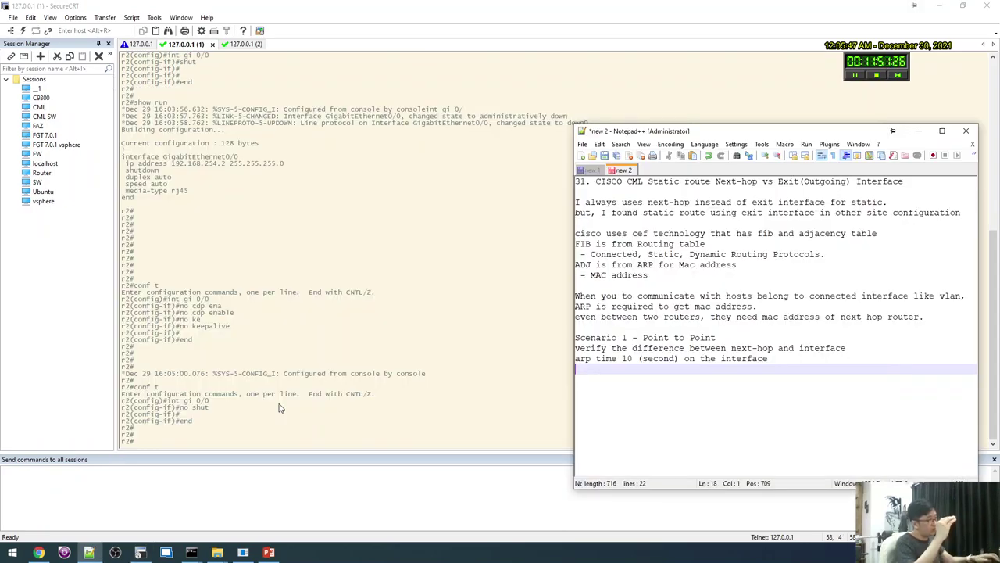
left_click(635, 378)
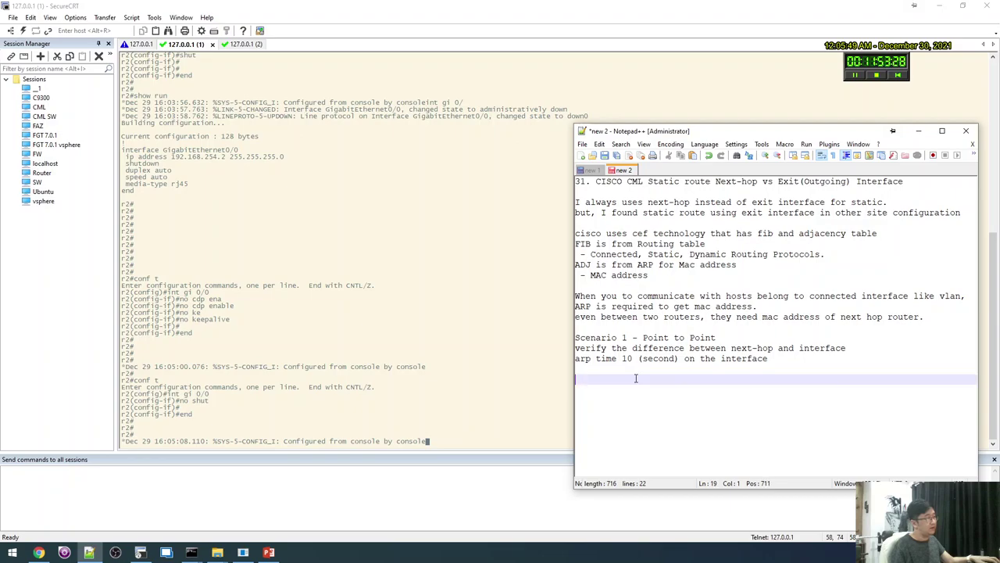
key("Up")
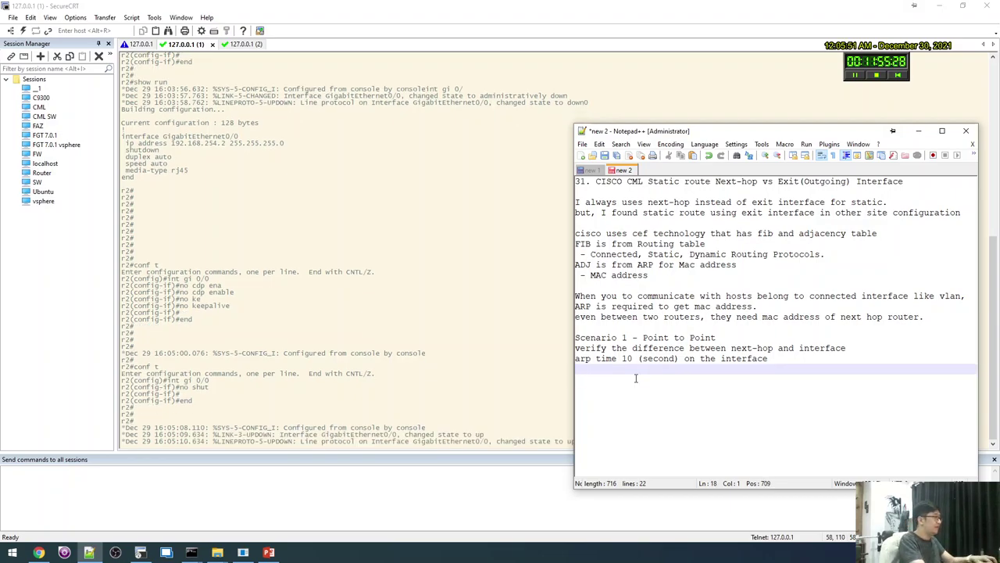
type("no keepalive")
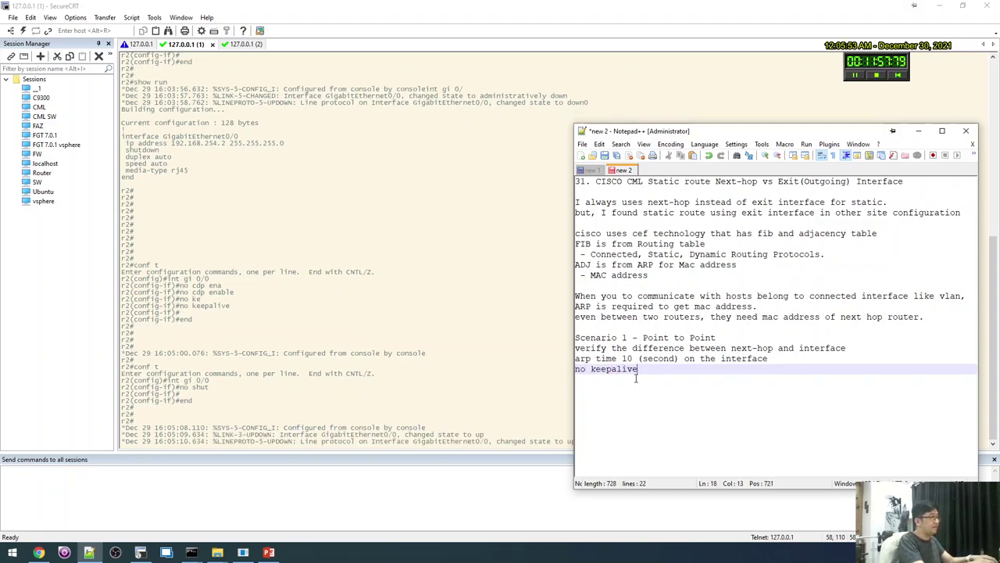
key("Return")
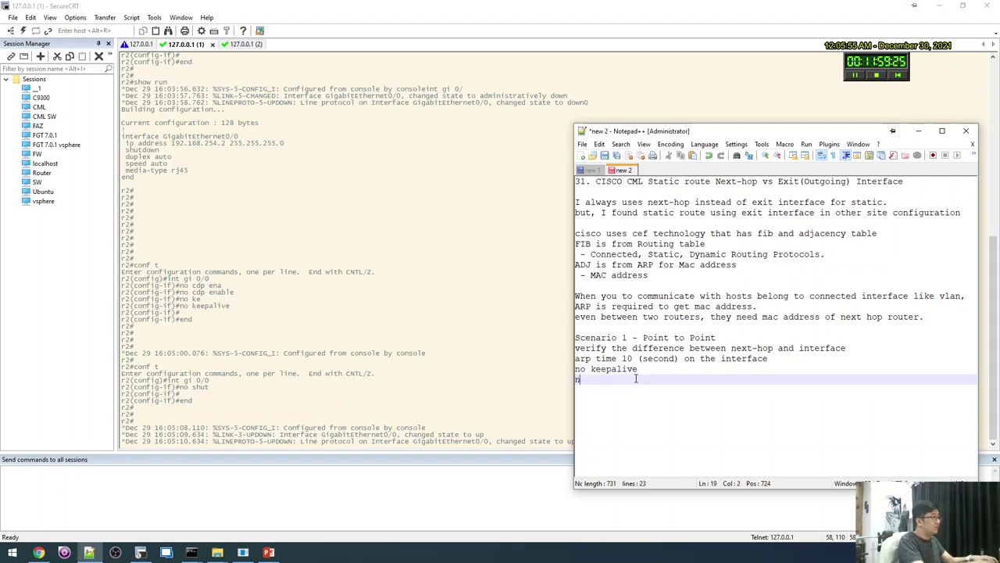
type("no cdp enable")
key("Return")
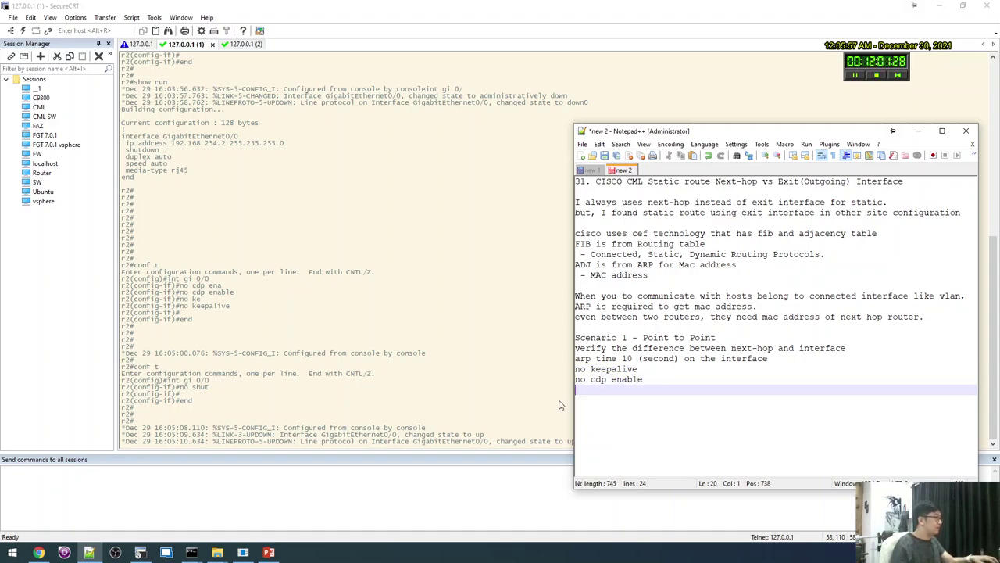
Return to the r2 terminal in SecureCRT and display its ARP table with show ip arp.
left_click(338, 374)
key("Return")
key("Return")
type("show ip arp")
key("Return")
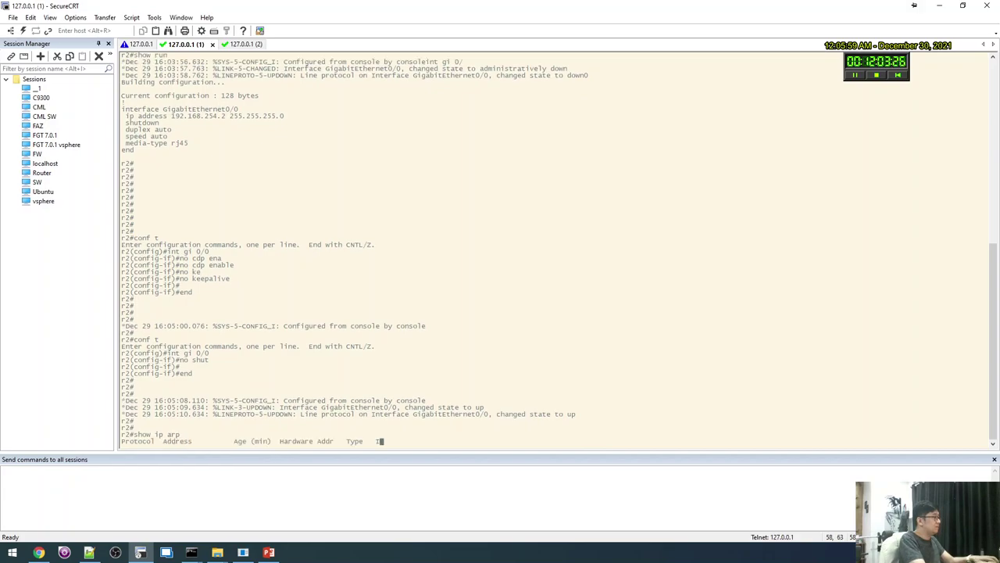
key("Return")
key("Return")
key("Return")
Display the ARP table on r1 with show ip arp.
key("alt+1")
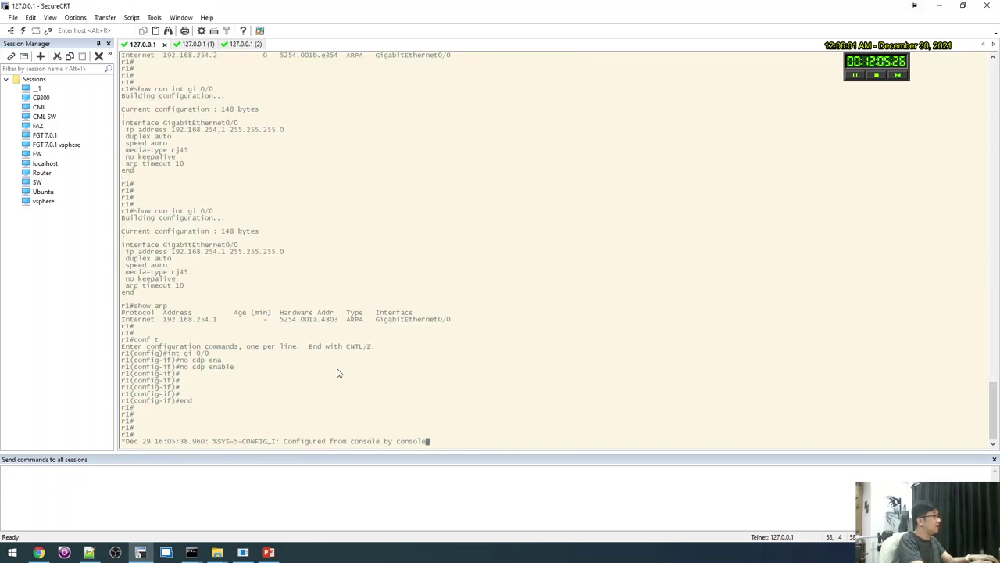
key("Return")
type("show ip arp")
key("Return")
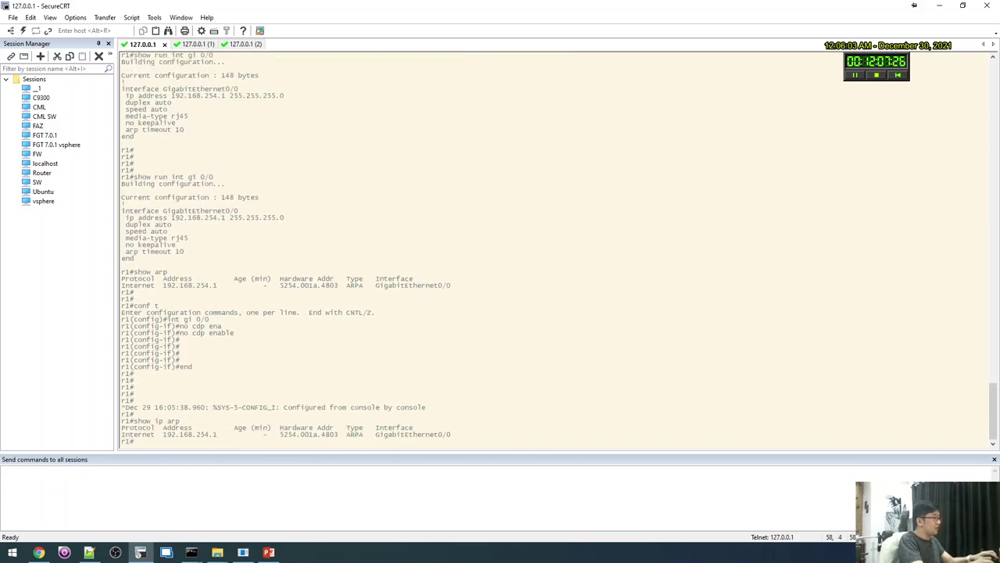
key("Return")
key("Return")
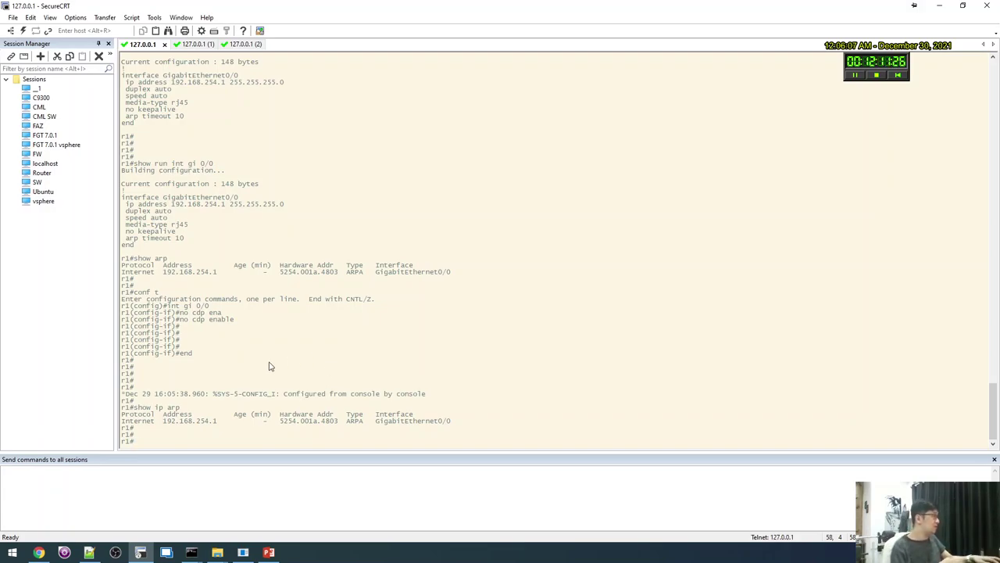
type("show r")
key("BackSpace")
key("BackSpace")
key("BackSpace")
key("BackSpace")
key("BackSpace")
key("BackSpace")
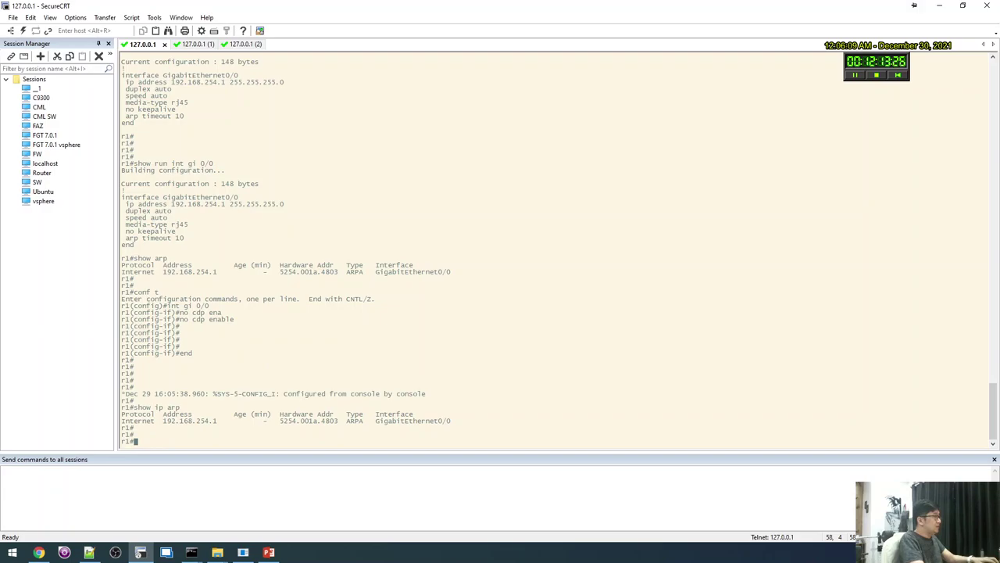
Display the running configuration of interface gi 0/0 on r1.
key("Return")
key("Return")
type("show run int gi")
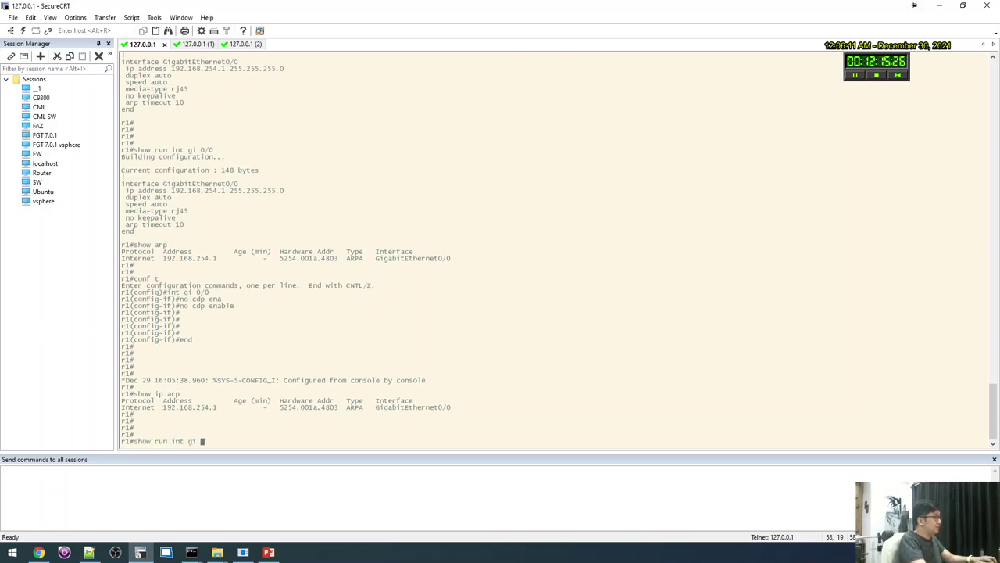
type(" 0/0")
key("Return")
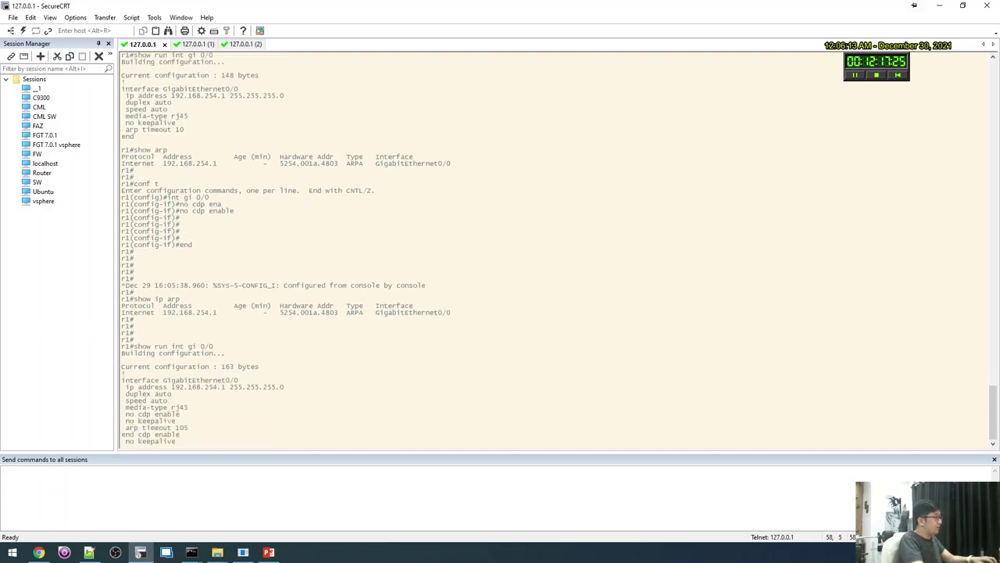
Enter global configuration mode on r1 and begin a static route command for 192.168.2.0 255.255.255.0.
key("Return")
type("conf t")
key("Return")
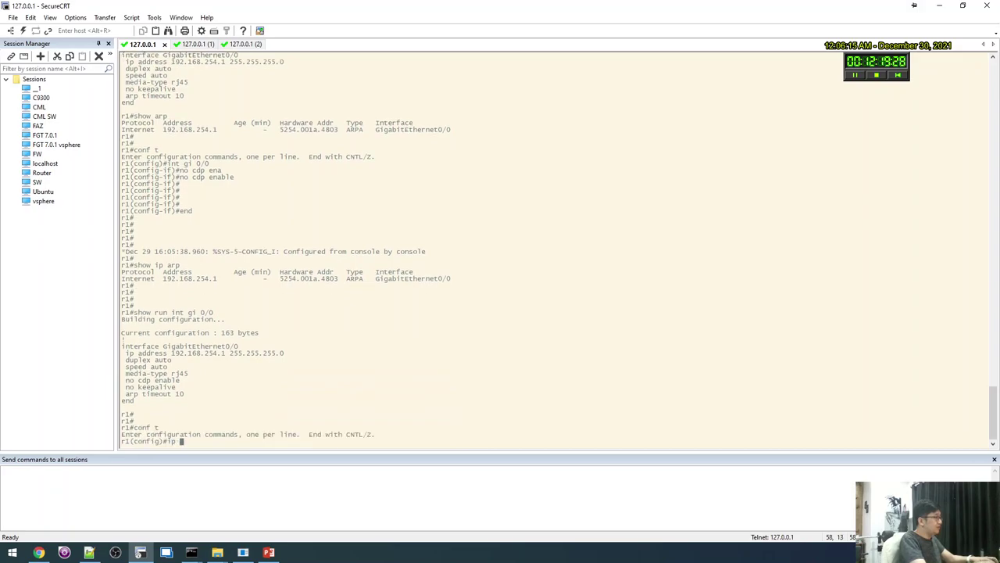
type("ip route 192.168.")
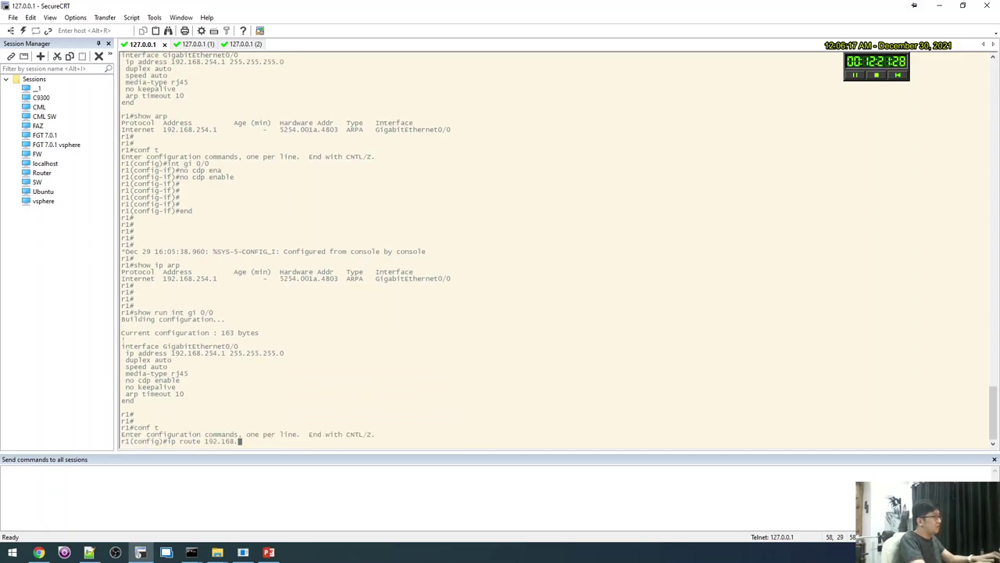
type("2.0 255.255.255.0")
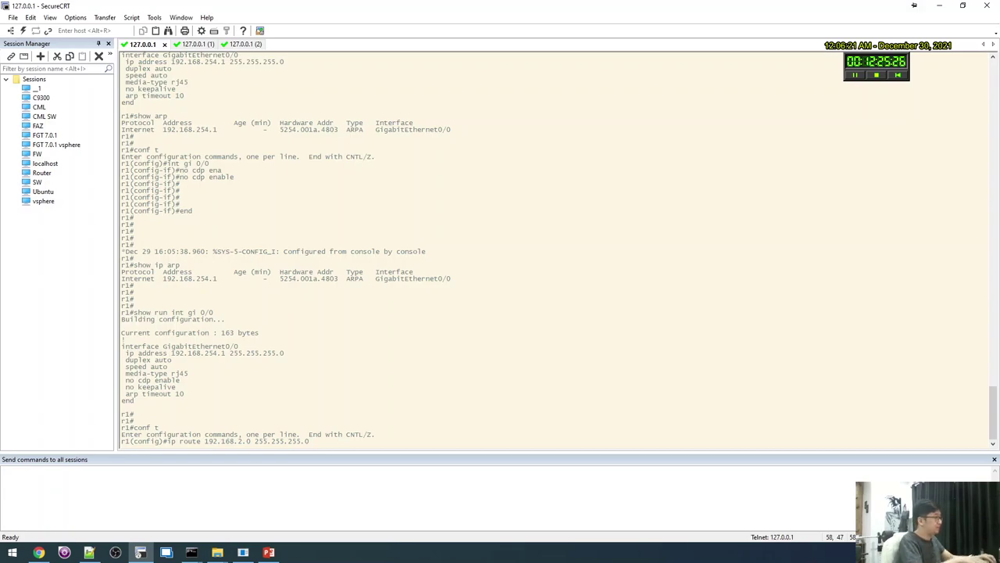
Switch to Cisco Modeling Labs in Chrome and start a packet capture on the link between iosv-1 and unmanaged-switch-1.
left_click(38, 553)
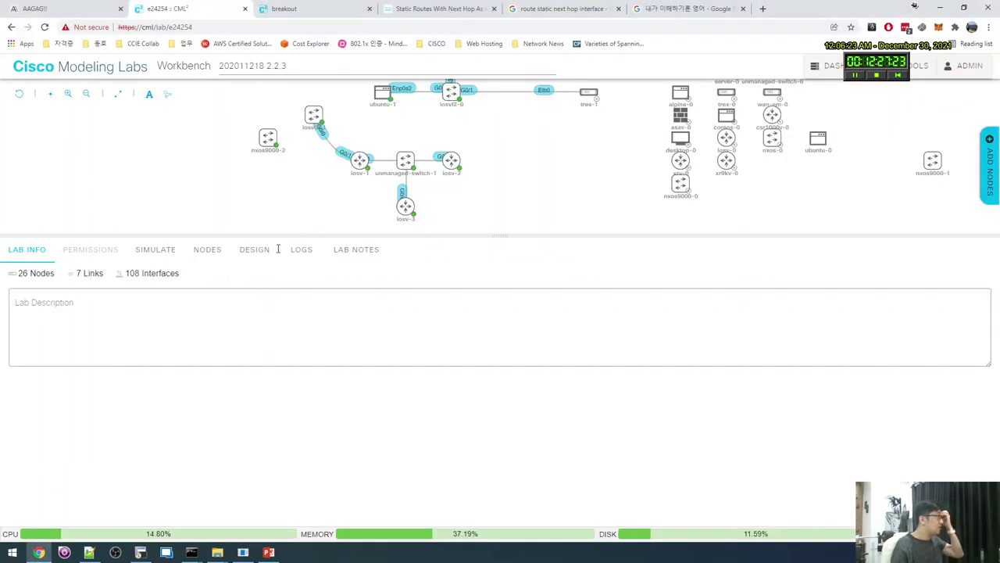
left_click(388, 161)
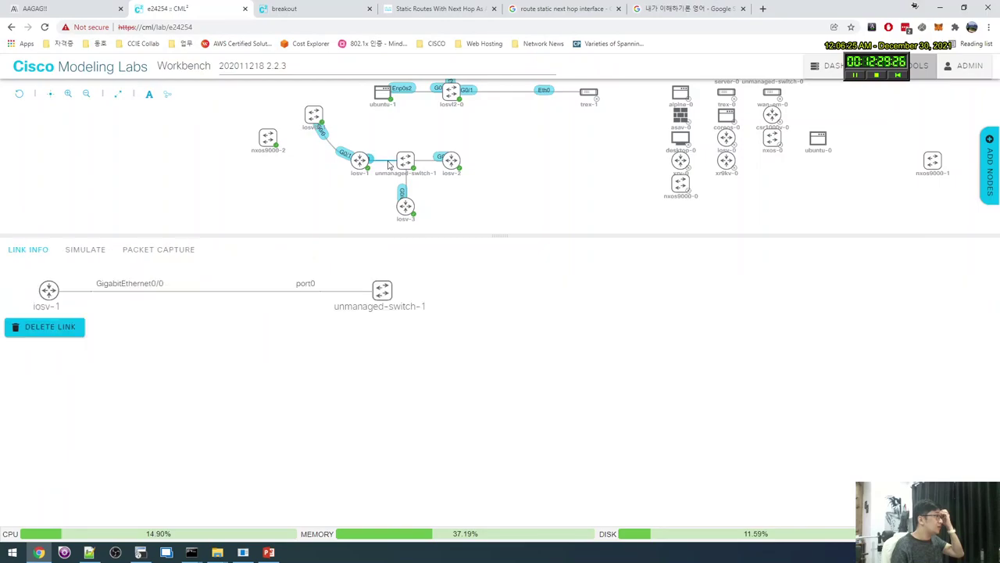
left_click(153, 250)
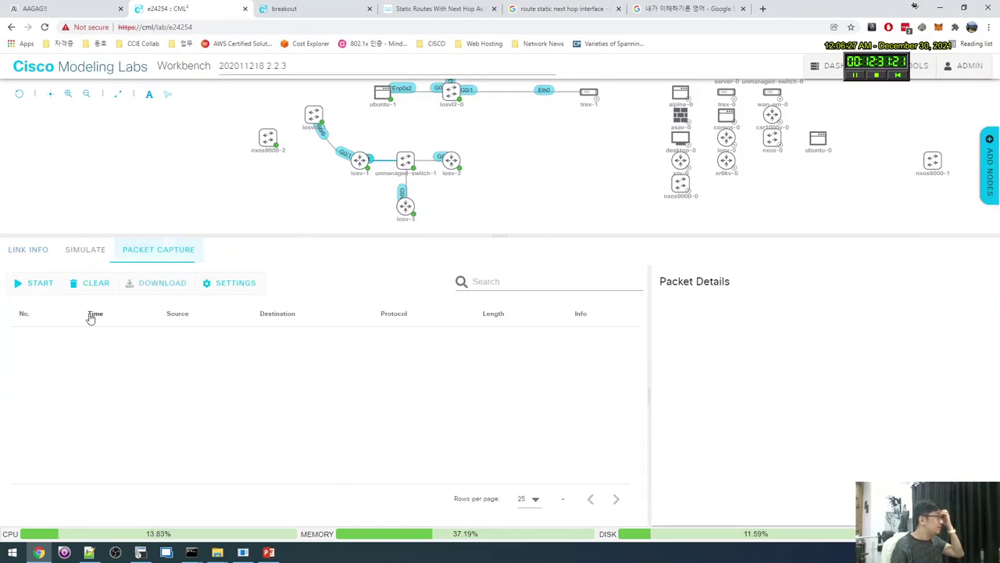
left_click(52, 289)
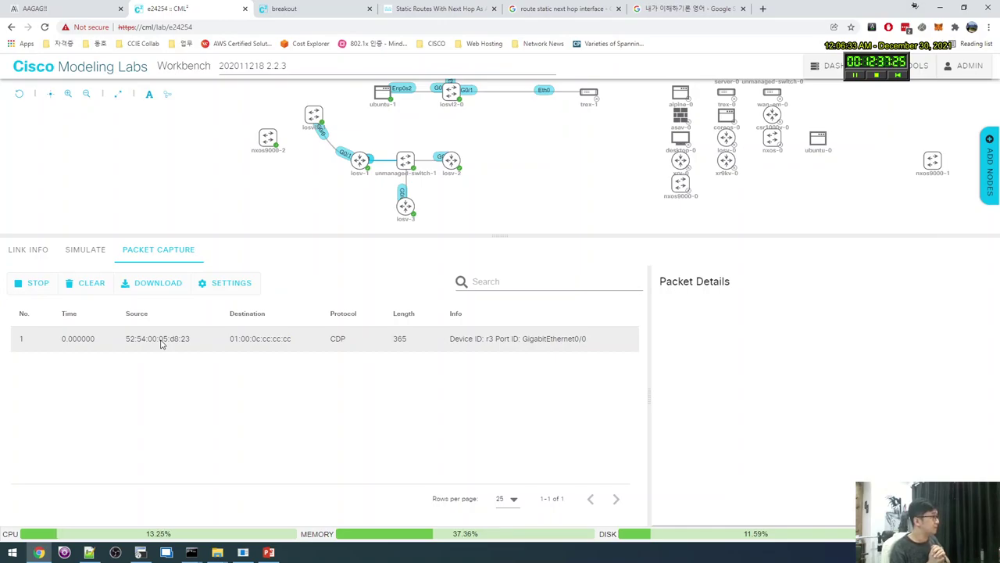
Switch to the r3 session in SecureCRT and display the details of interface gi 0/0.
left_click(141, 552)
key("alt+3")
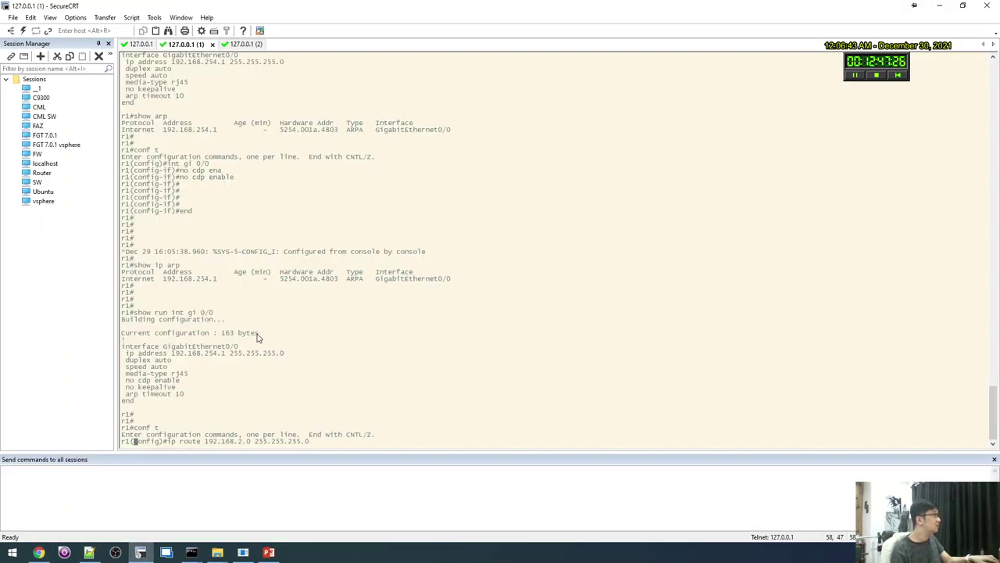
key("Return")
key("Return")
type("show")
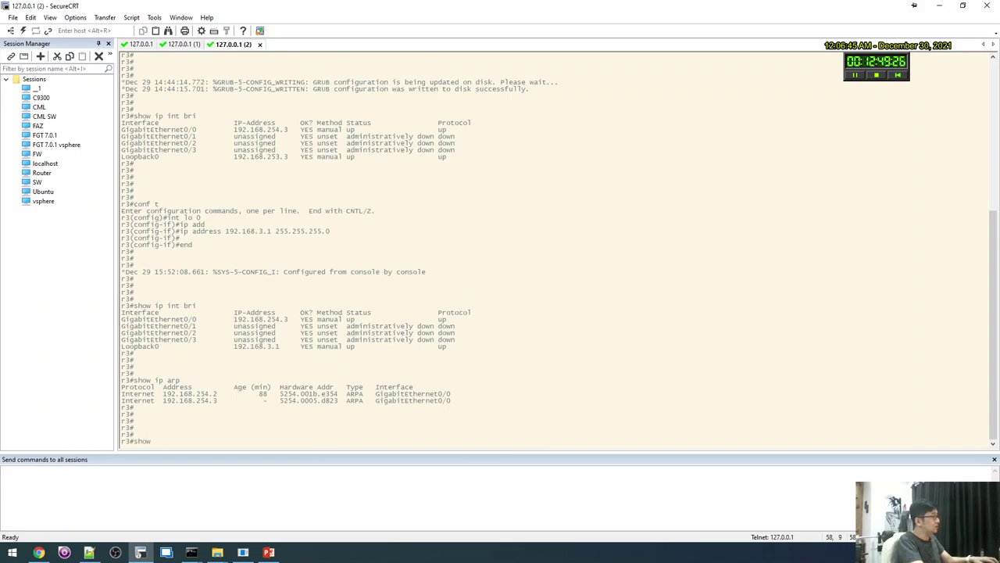
type(" inter g")
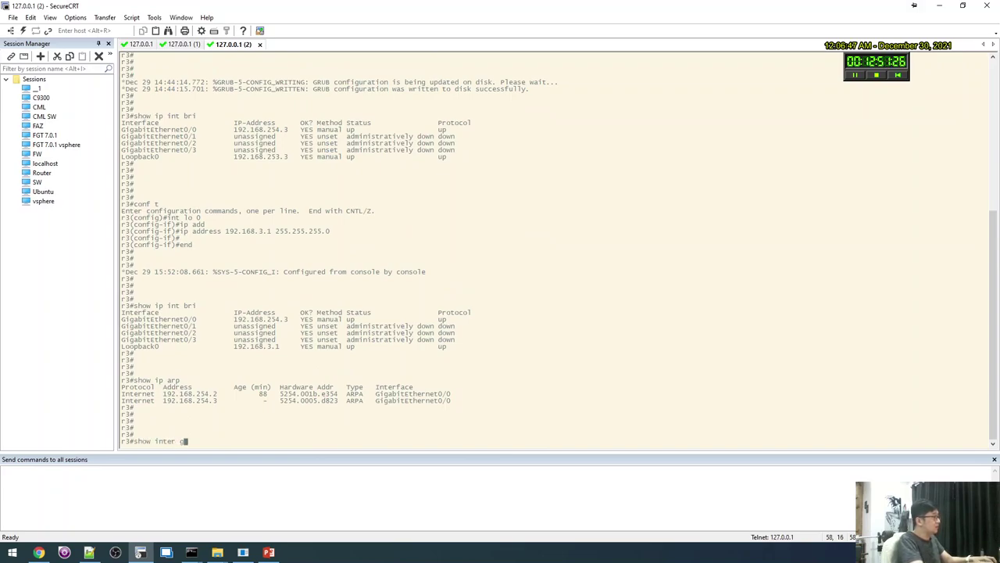
type("i 0/0")
key("Return")
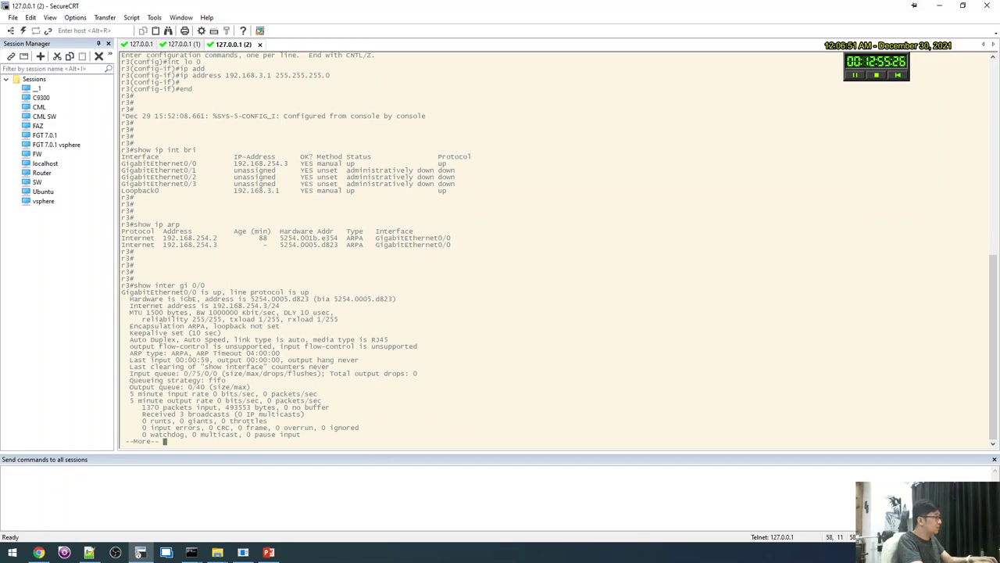
Leave the interface output and shut down interface gi 0/0 on r3.
type("qconf t")
key("Return")
type("int gi 0")
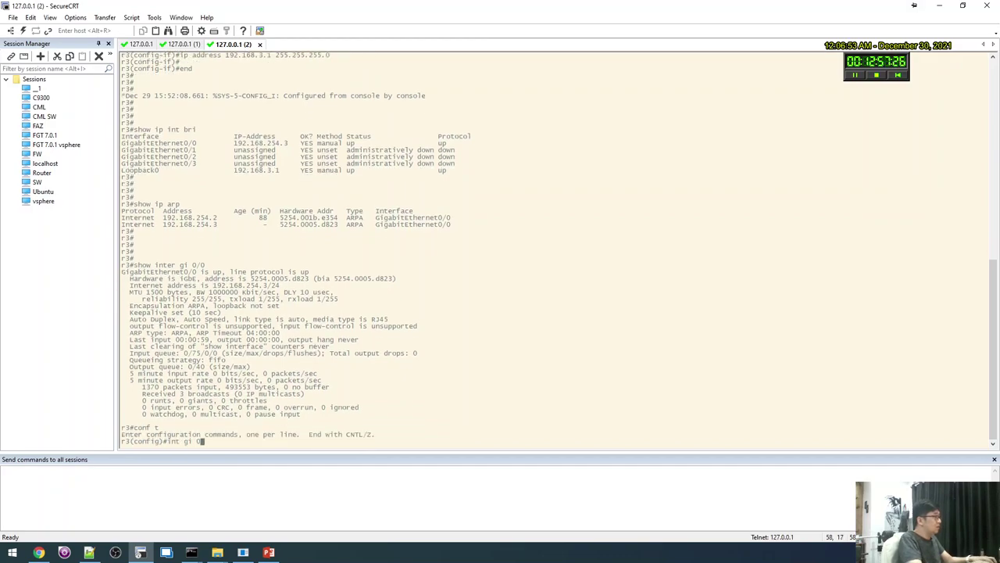
type("/0")
key("Return")
type("shut")
key("Return")
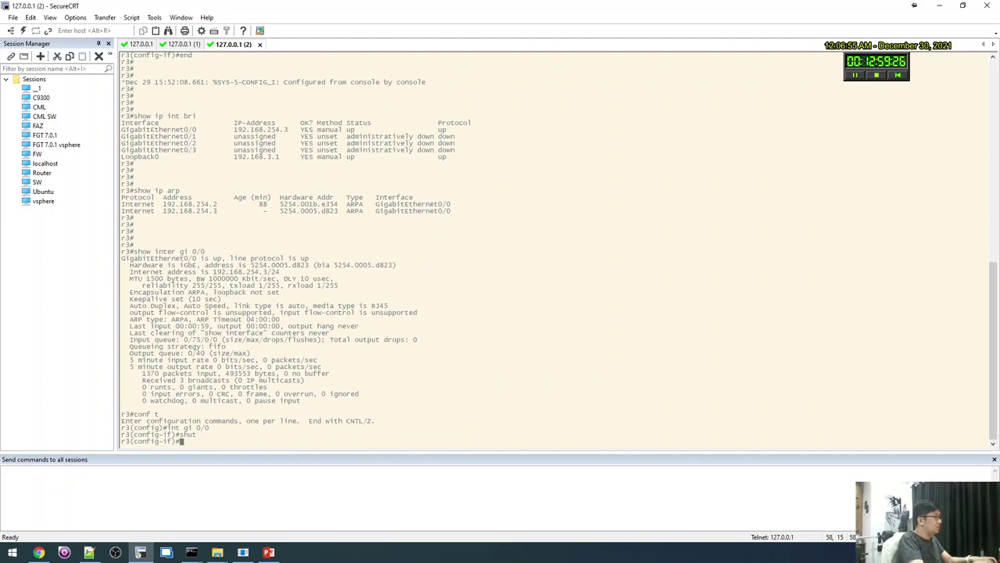
Disable CDP on r3's gi 0/0 interface with no cdp enable.
type("no cdp ena")
key("Tab")
key("Return")
key("Return")
key("Return")
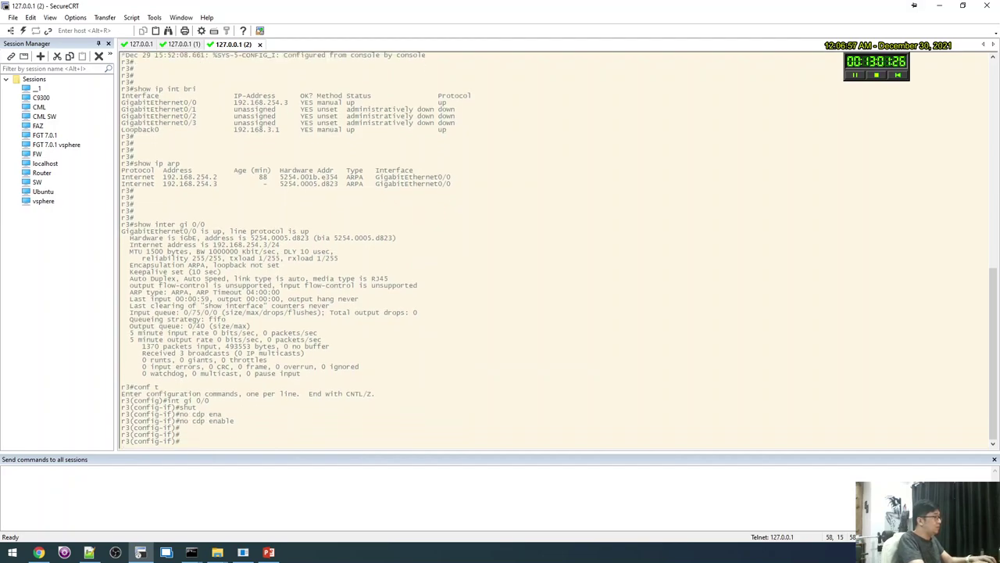
Disable keepalives on r3's gi 0/0 interface, then end configuration mode and save with wr.
type("no ke")
key("Tab")
key("Return")
key("Return")
key("Return")
type("end")
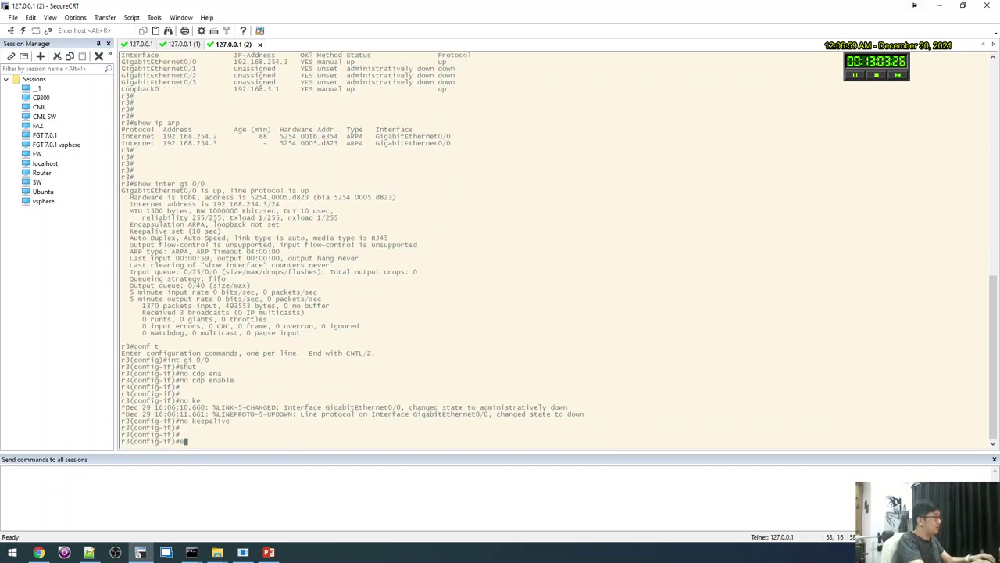
key("Return")
Switch to Cisco Modeling Labs in Chrome and clear the captured packets for the iosv-1 link.
key("alt+1")
right_click(259, 336)
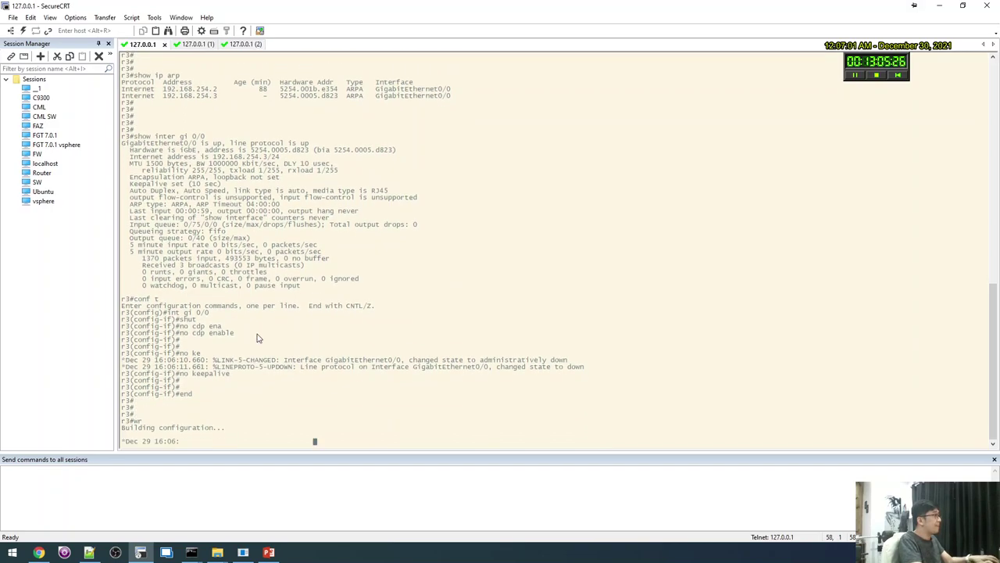
key("alt+Tab")
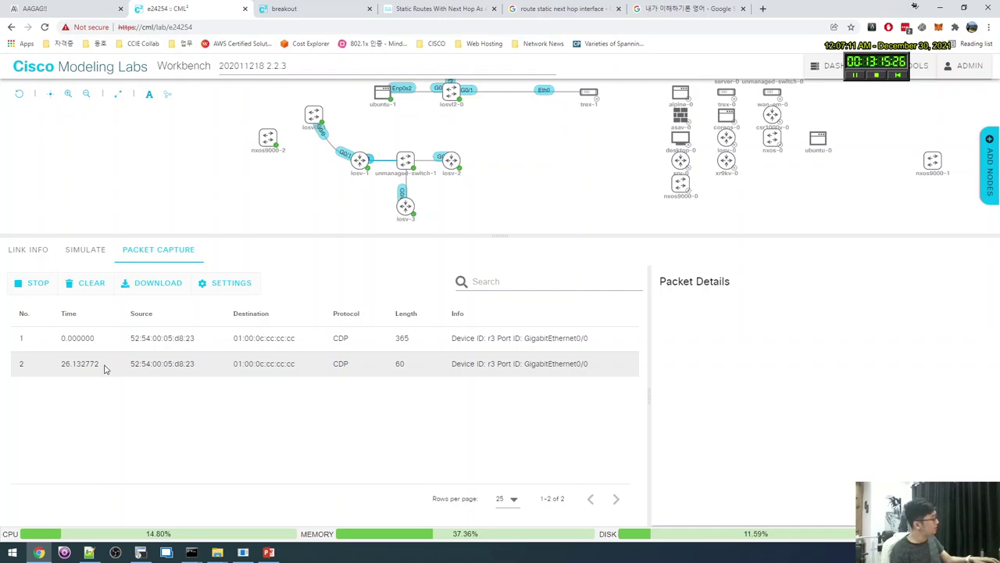
left_click(90, 294)
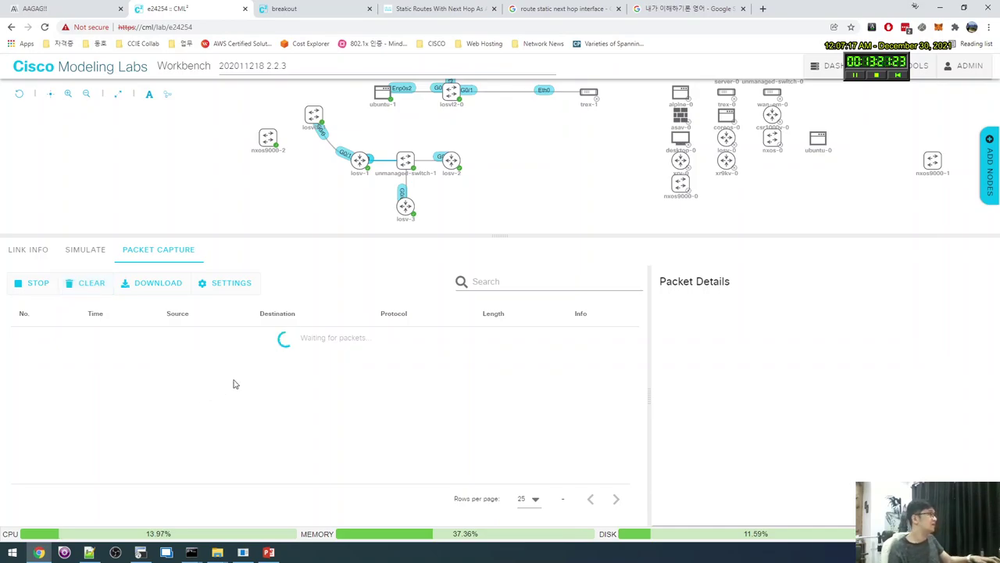
Switch to SecureCRT and enter global configuration mode on r2 with conf t.
key("alt+Tab")
left_click(193, 44)
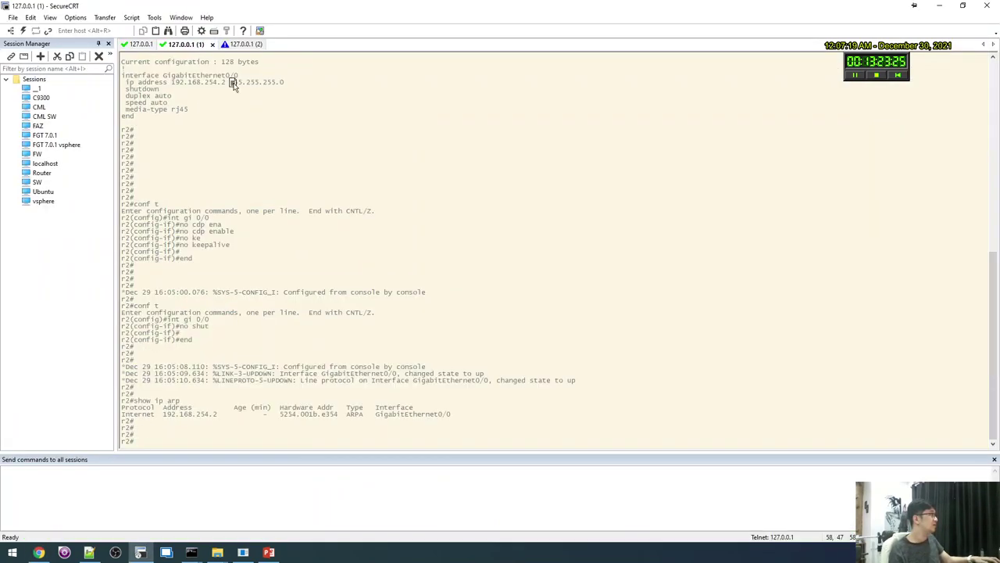
key("Return")
key("Return")
key("Return")
type("conf t")
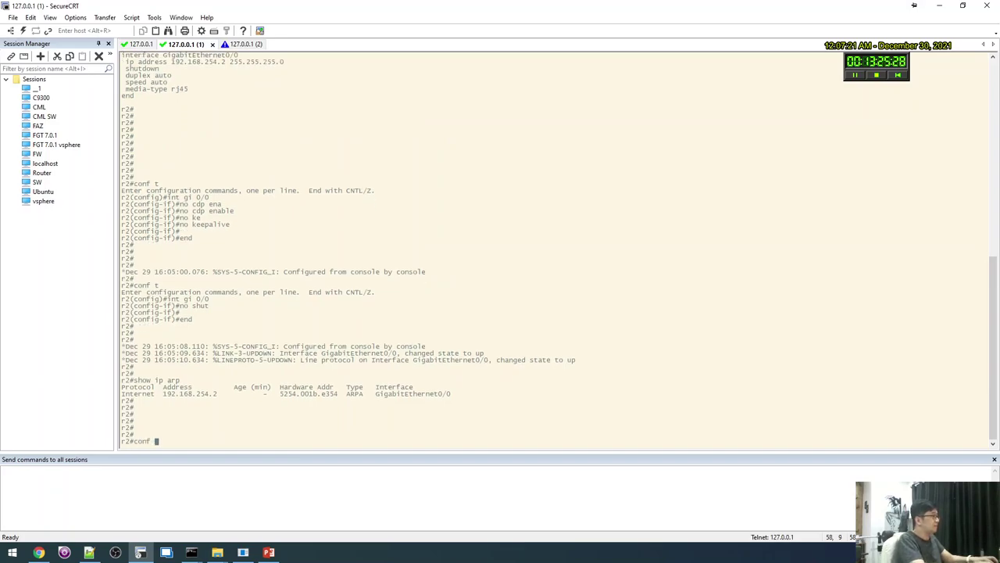
key("Return")
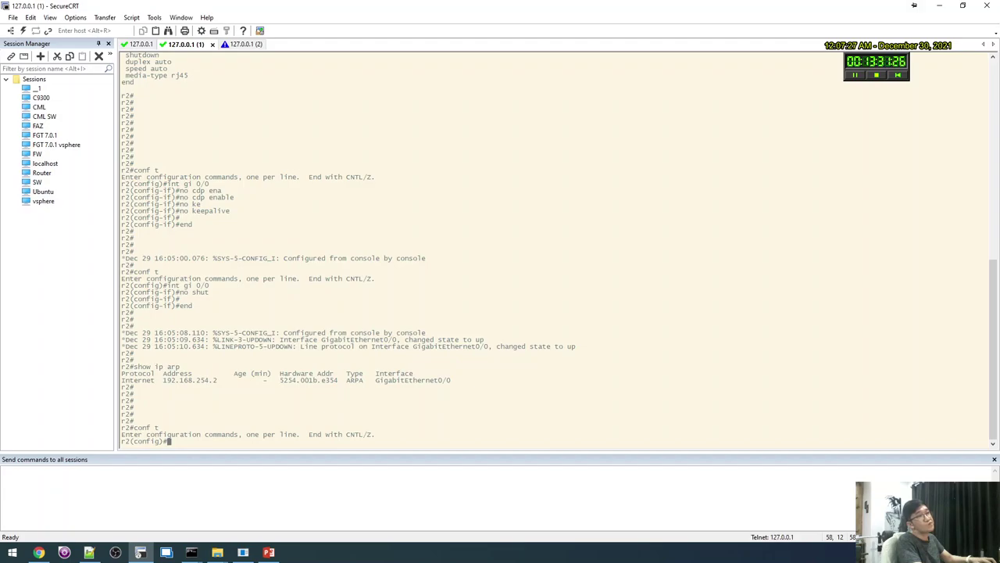
type("ip")
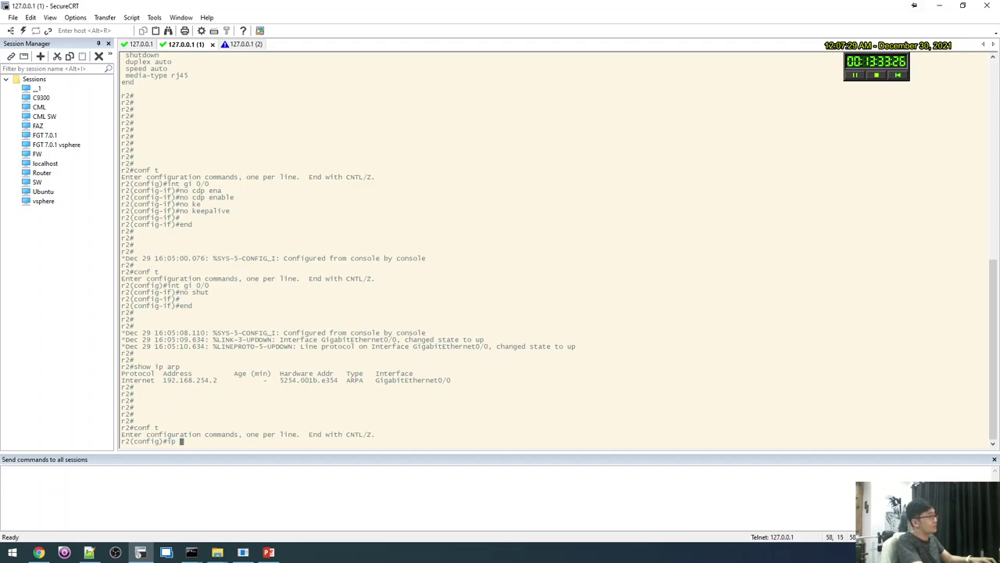
On r1, add the static route ip route 192.168.2.0 255.255.255.0 192.168.254.2 and end configuration mode.
key("alt+1")
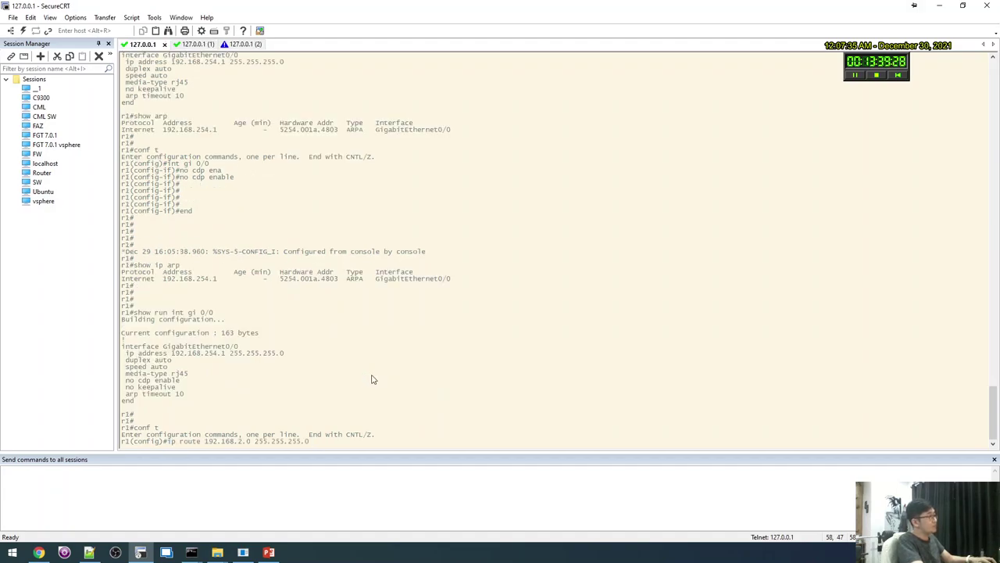
type("192.16")
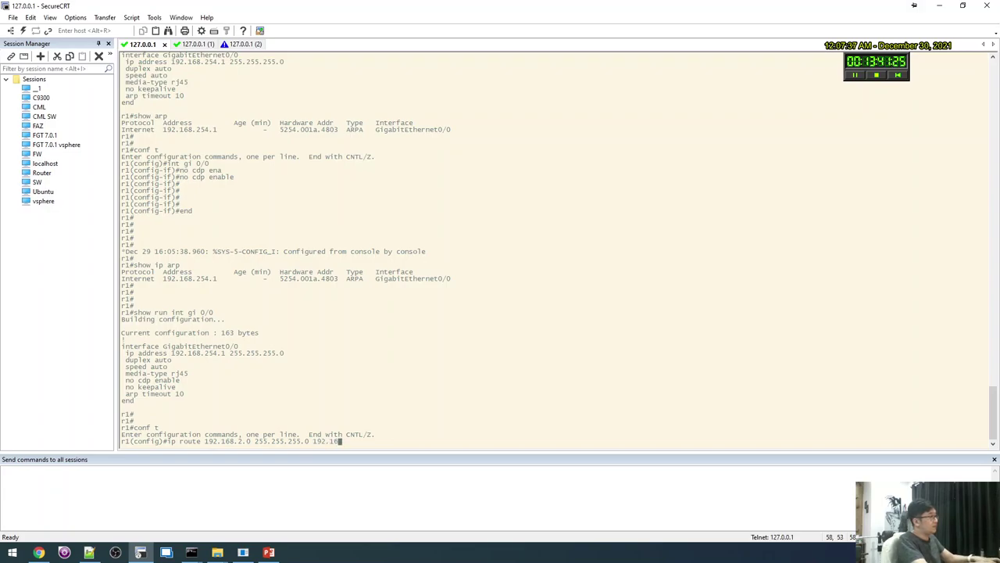
type("8.254.2")
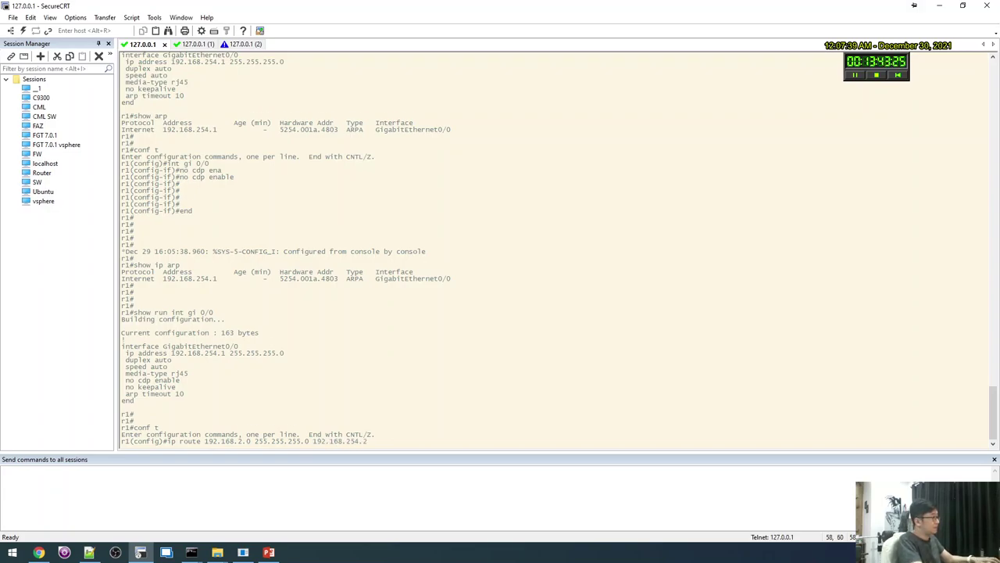
key("Return")
key("Return")
key("alt+Tab")
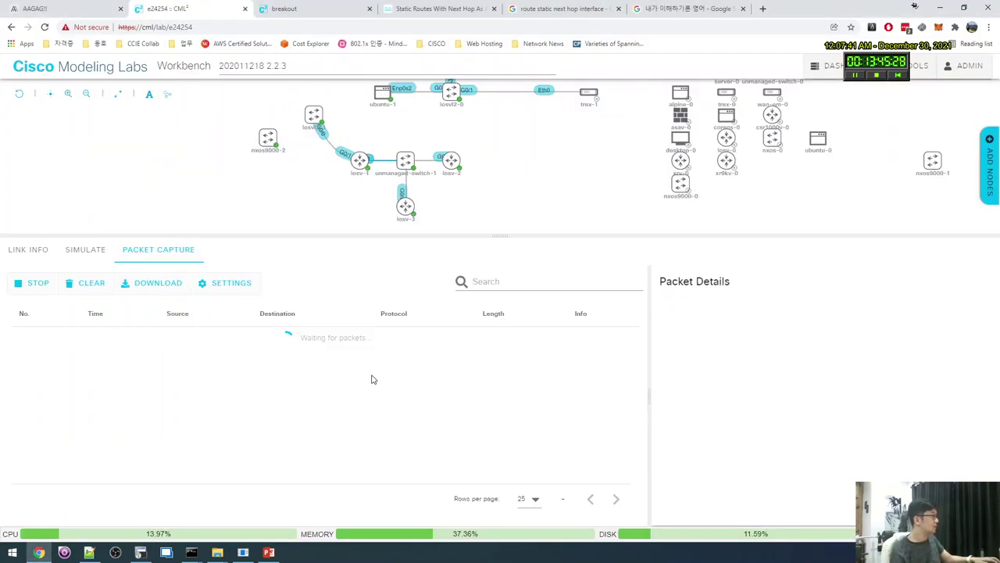
key("alt+Tab")
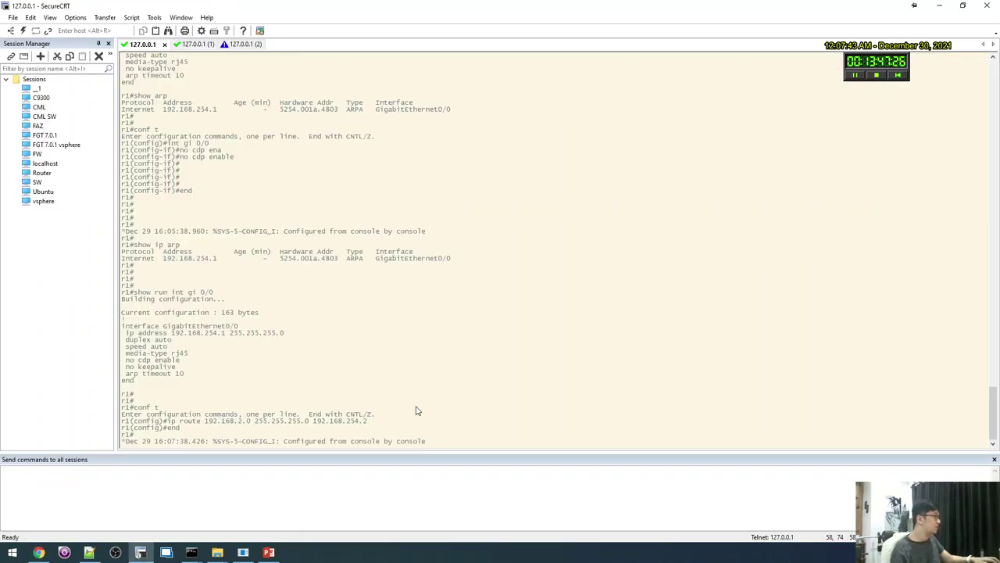
type("end")
key("Return")
Ping 192.168.2.1 from r1 and switch to the CML packet capture in Chrome to view the traffic.
key("Return")
key("Return")
key("Return")
key("Return")
type("ping ")
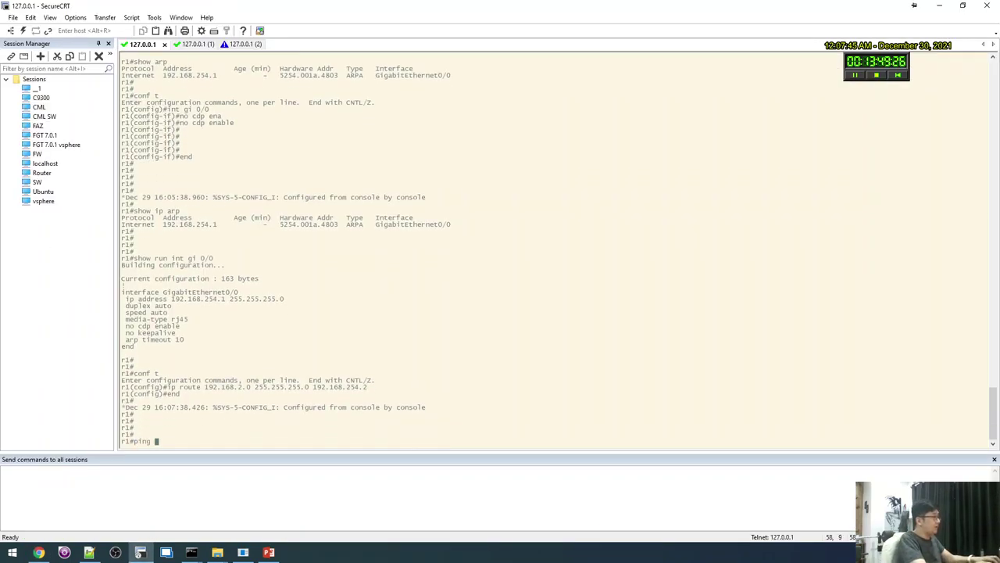
type("192.168.2.1")
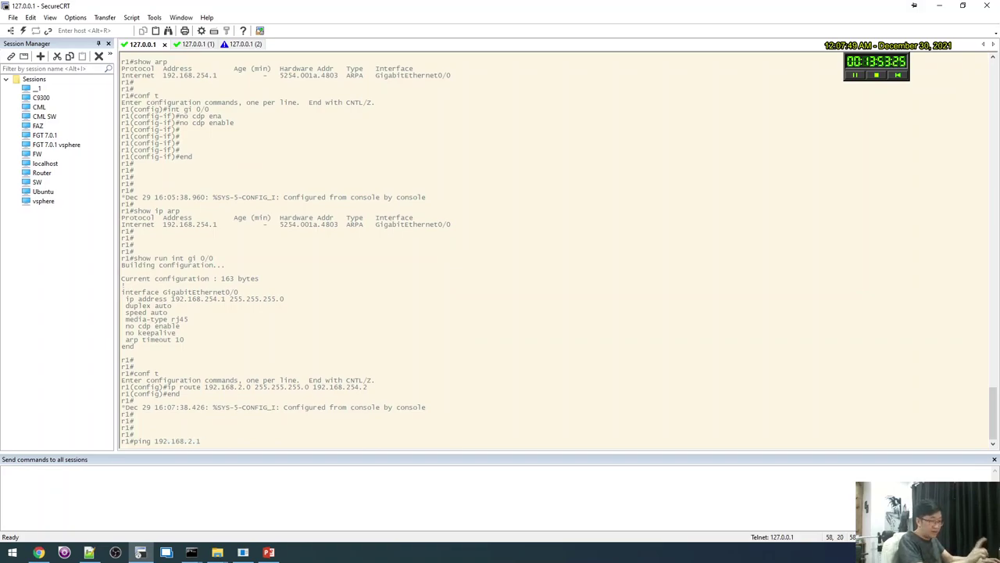
key("Return")
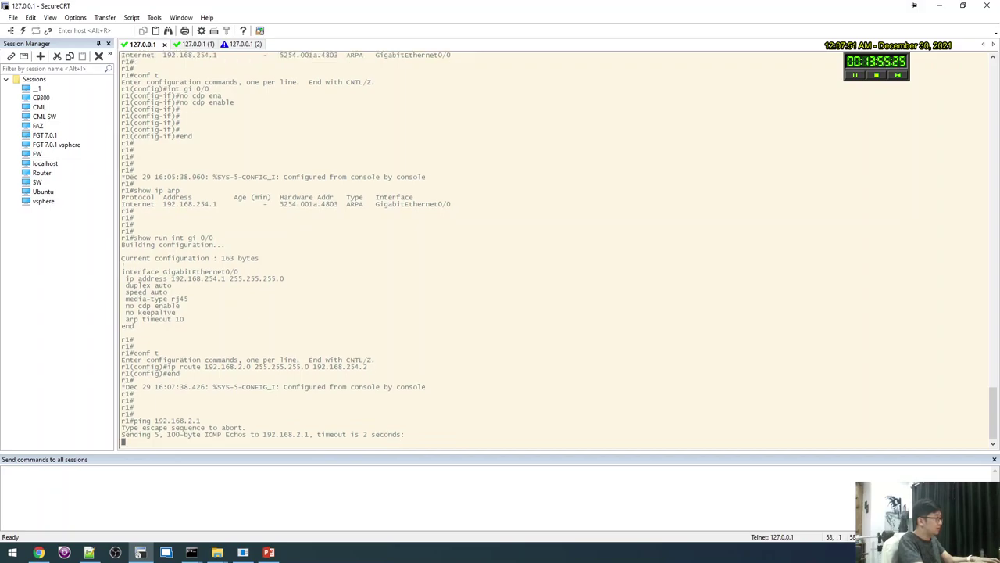
key("alt+Tab")
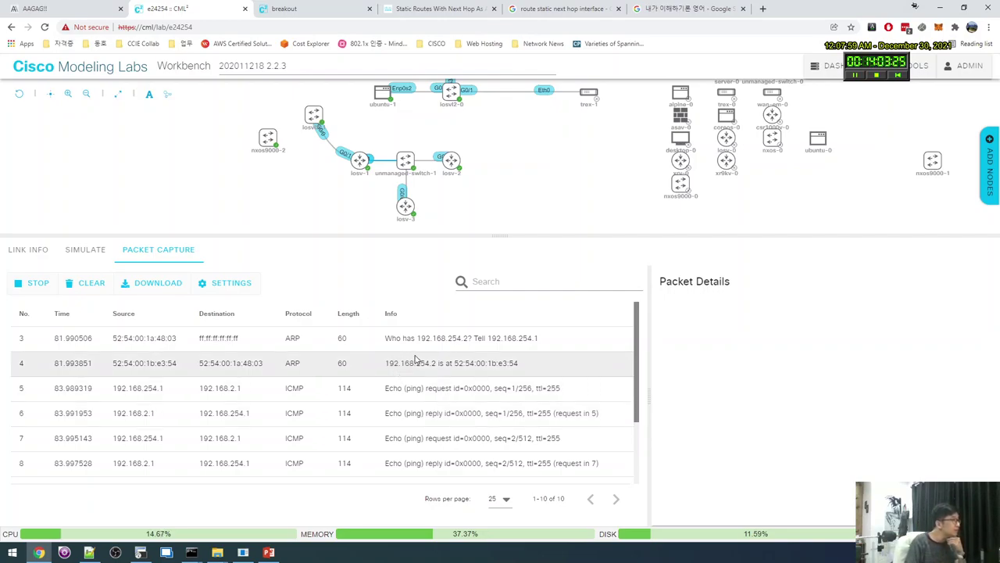
Switch to the Notepad++ notes and add the line "1.next-hop" below "no cdp enable".
left_click(89, 553)
key("Up")
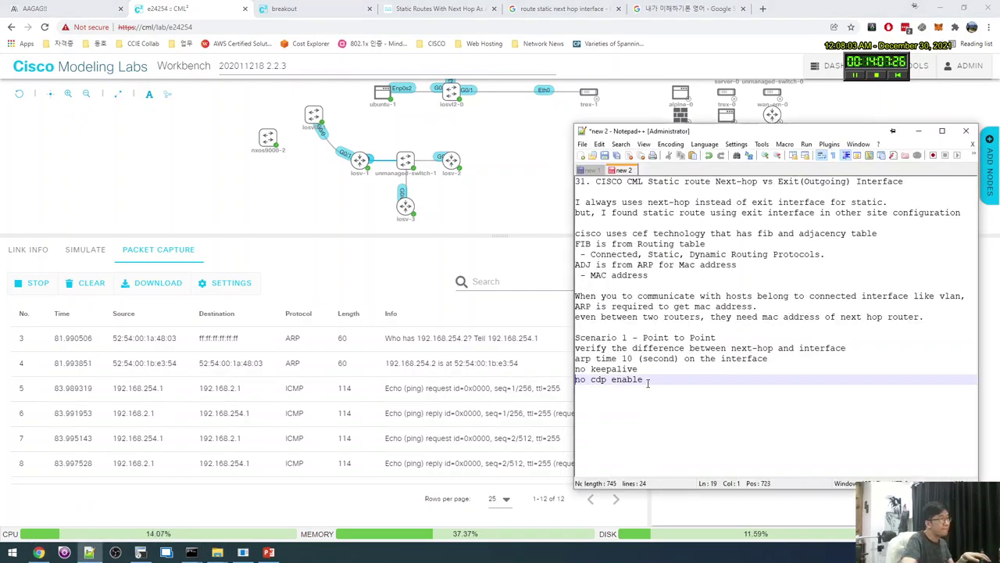
key("Up")
key("Down")
key("Down")
key("Down")
key("Up")
type("1. ")
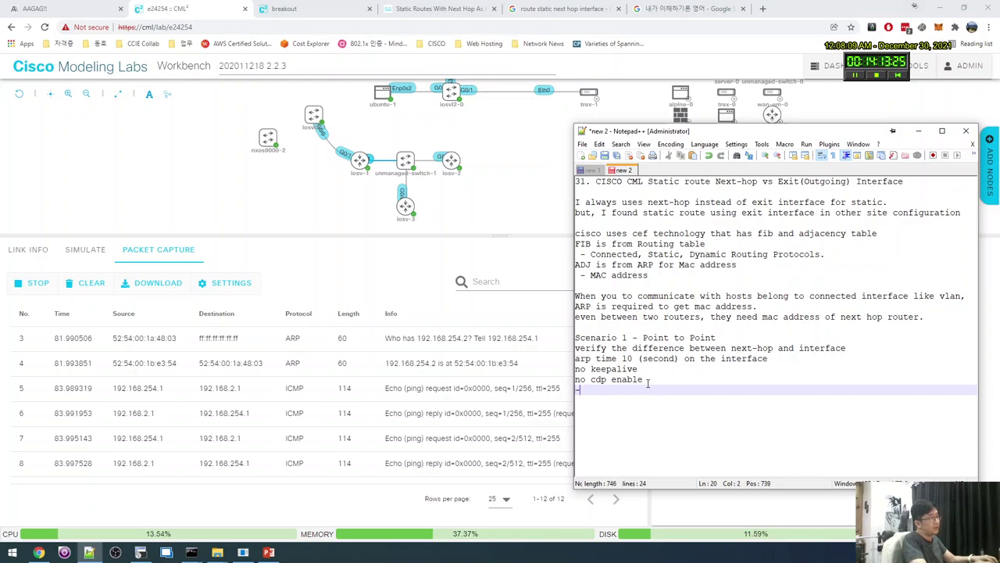
type("next-hop")
key("Return")
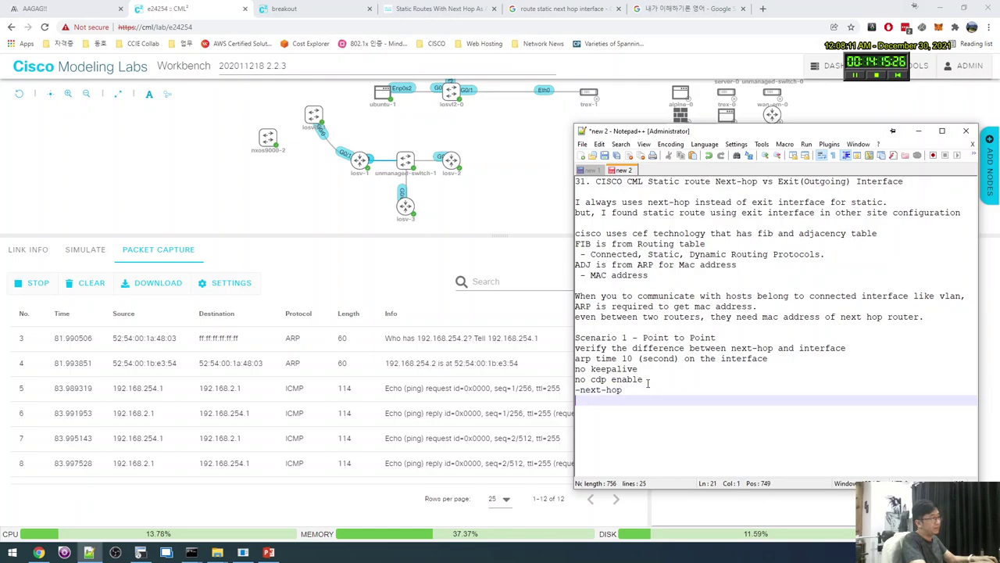
key("Up")
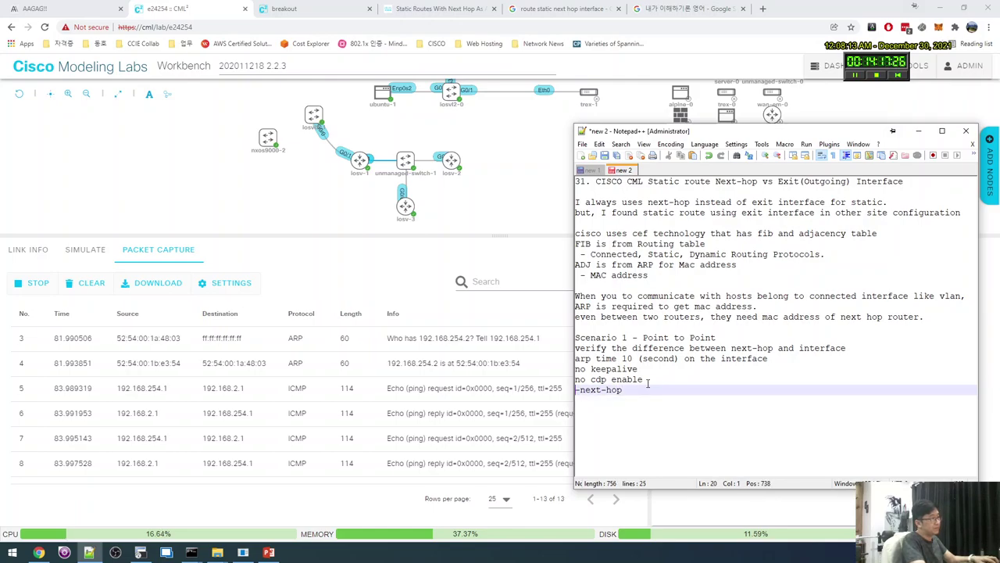
key("shift+Right")
type("1.")
key("Down")
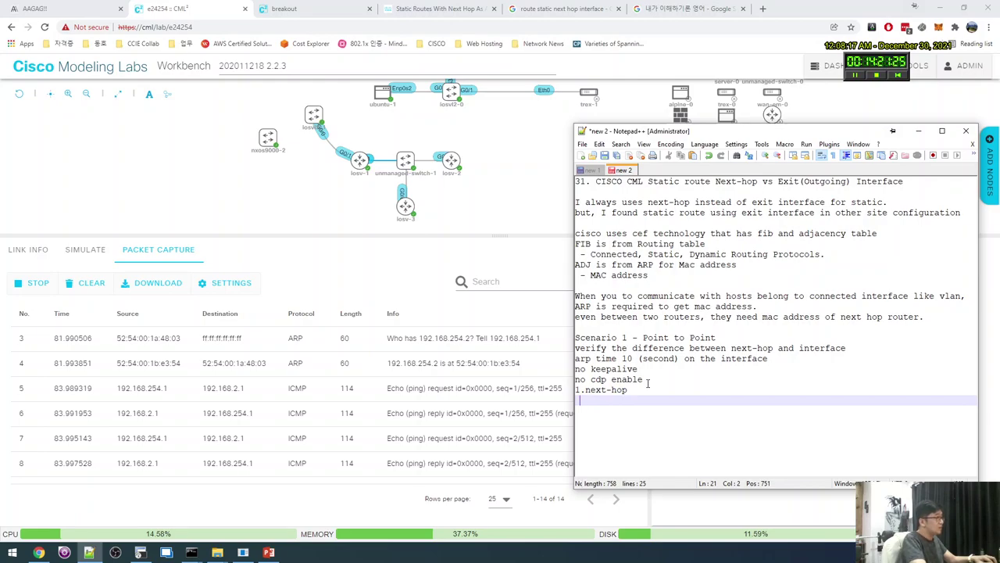
Add the indented note "arp request for next-hop(192.168.254.2)" beneath the next-hop heading.
type("trarp ")
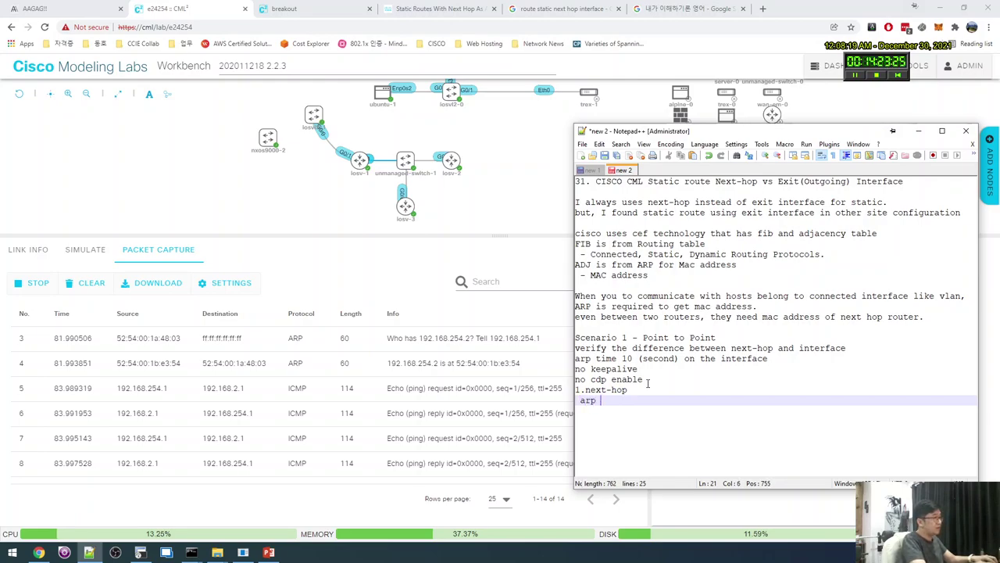
type("request ")
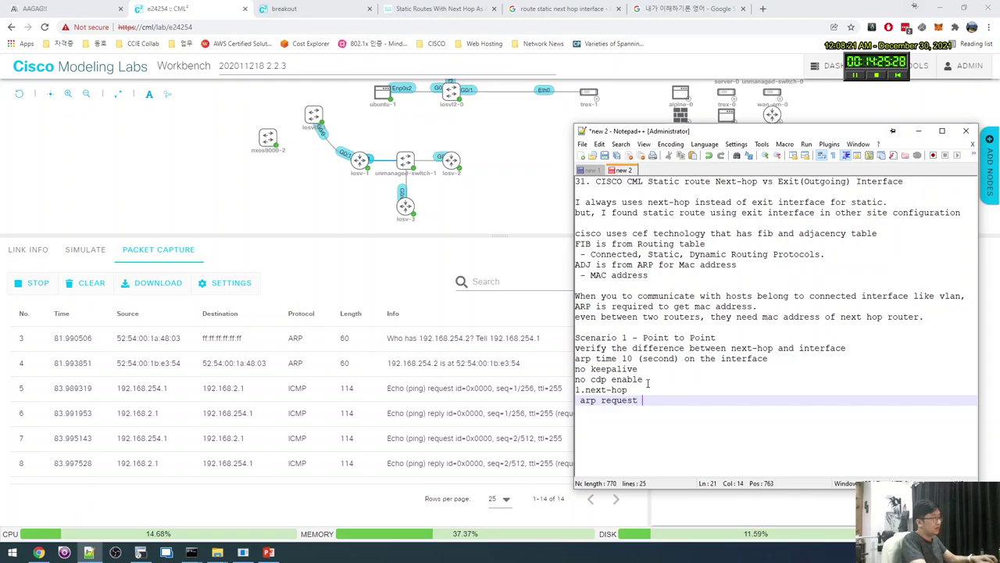
type("for nexthop")
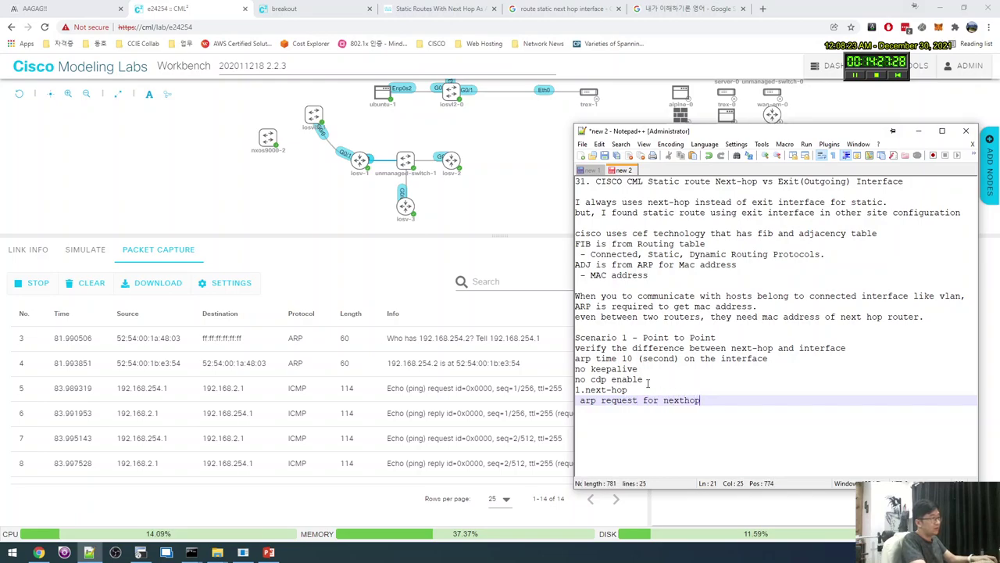
key("BackSpace")
key("BackSpace")
key("BackSpace")
type("-hop(192.168.254.2")
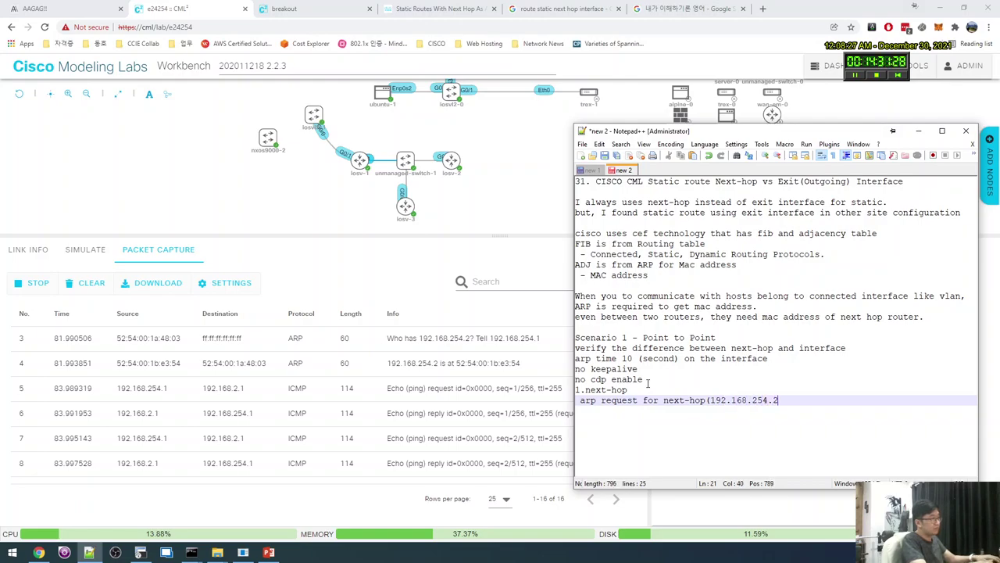
type(")")
key("Return")
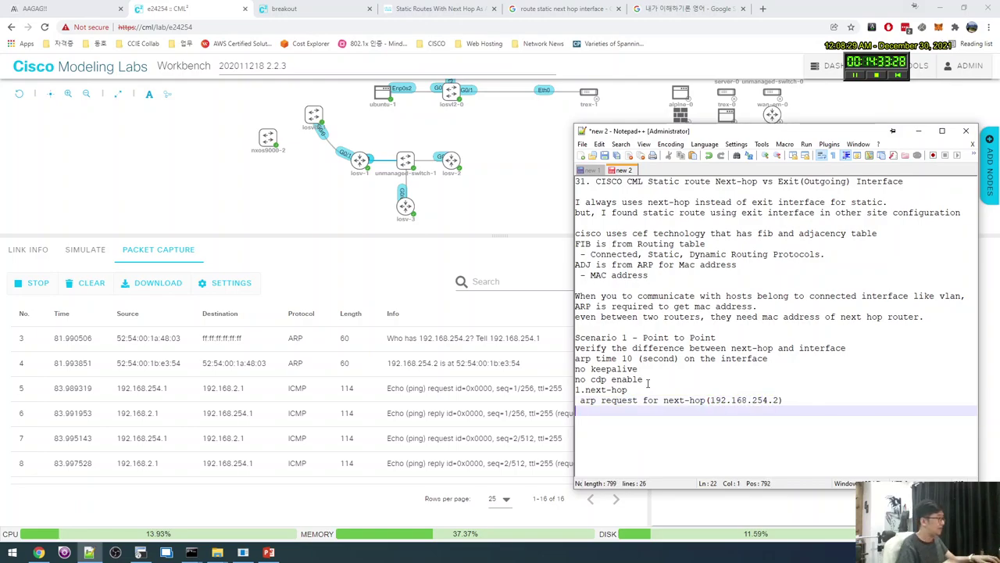
Return to the CML packet capture and inspect the details of the ARP reply and several ICMP echo requests.
left_click(438, 365)
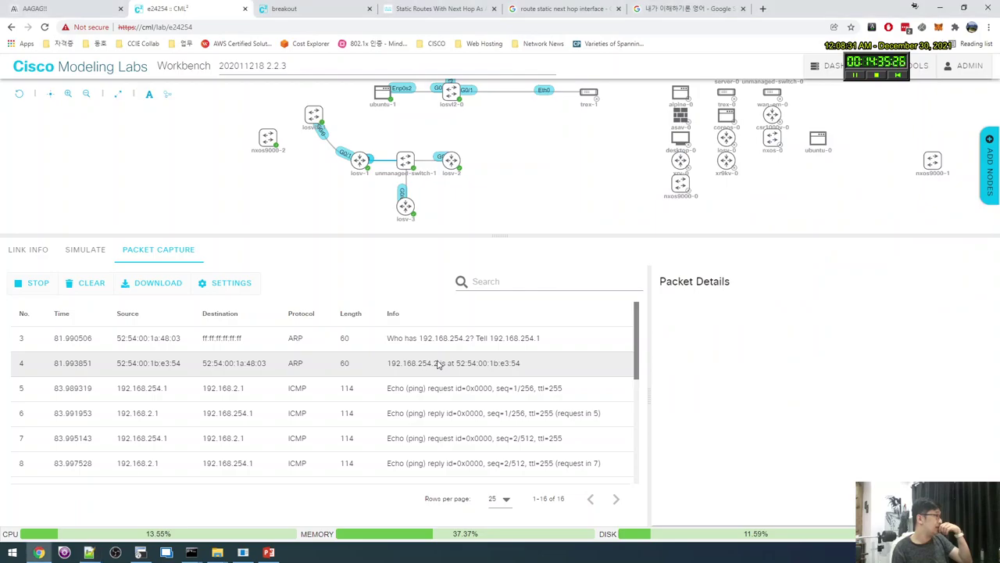
scroll(439, 365, "down", 1)
scroll(436, 382, "up", 1)
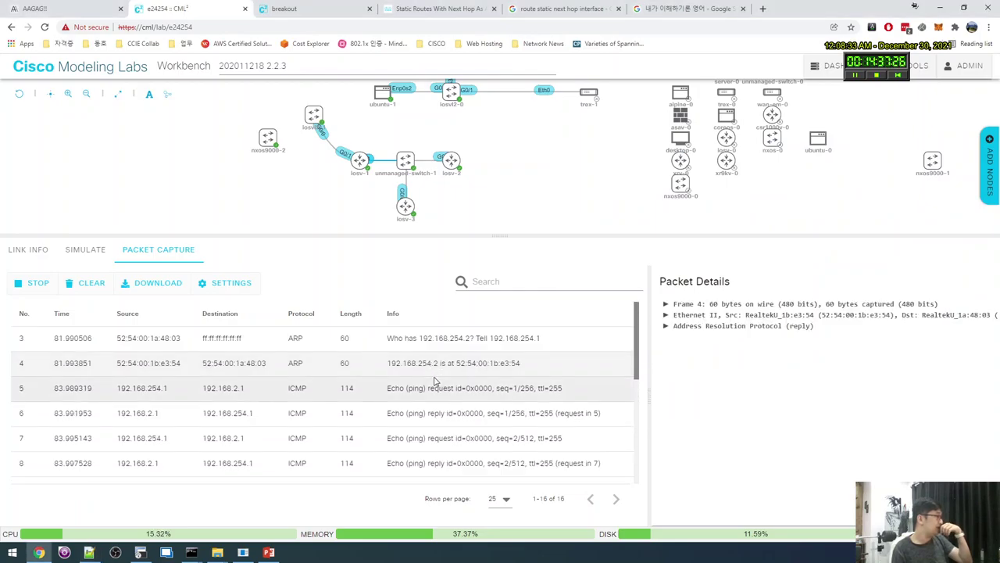
left_click(436, 394)
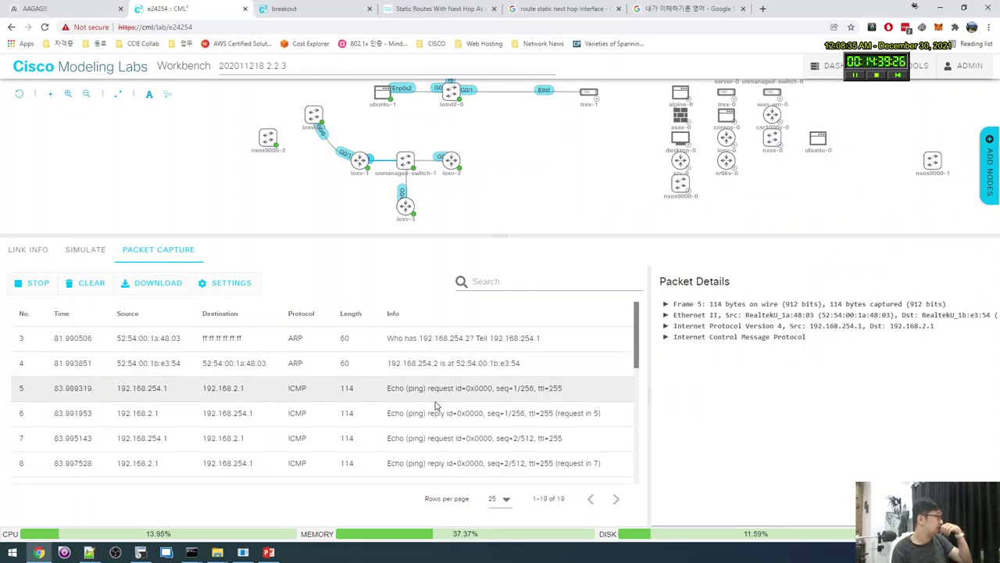
scroll(436, 397, "down", 1)
left_click(436, 399)
scroll(437, 401, "down", 1)
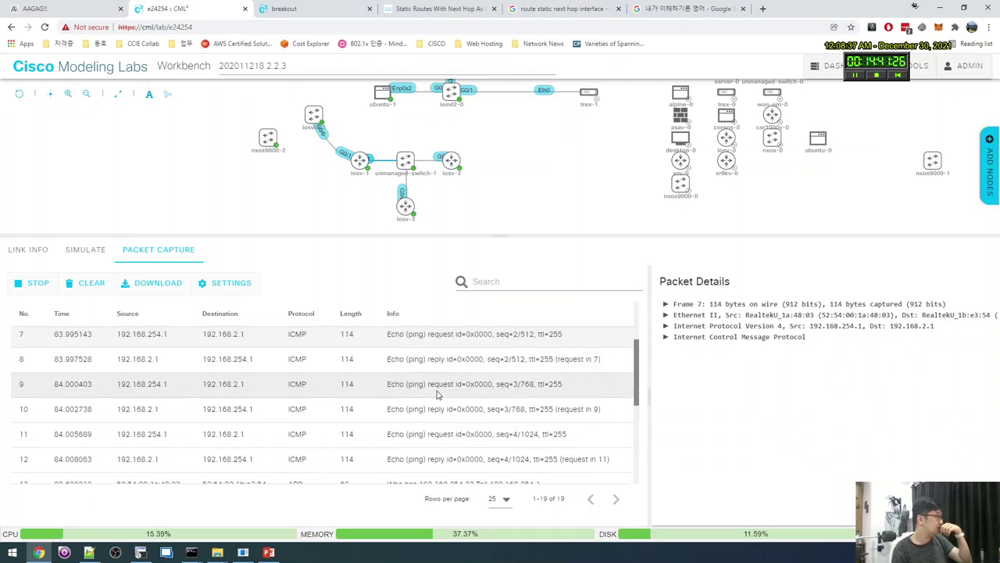
left_click(444, 436)
scroll(446, 439, "down", 1)
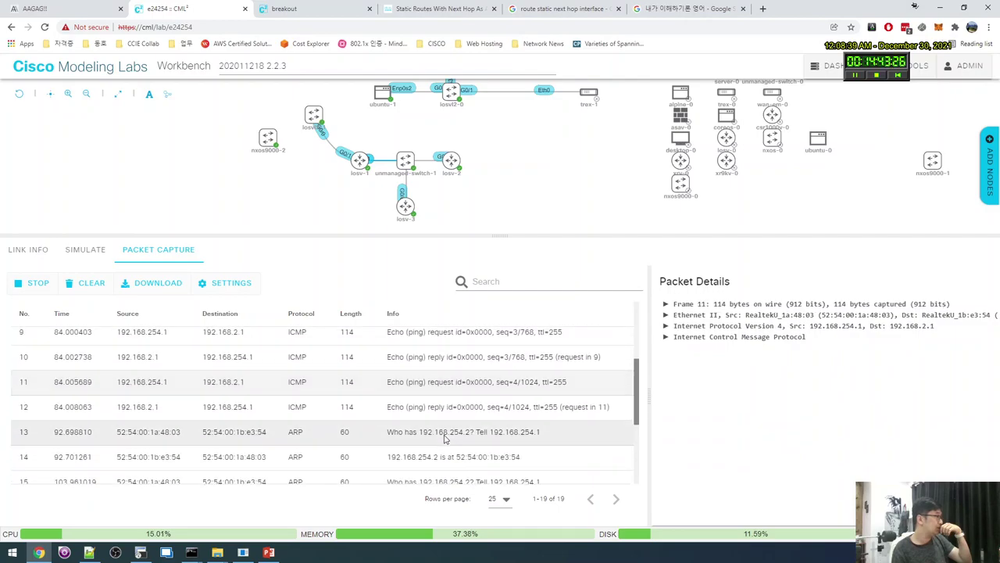
Review the initial ARP request and reply for 192.168.254.2 against the ping packets that follow them.
scroll(444, 434, "up", 3)
scroll(442, 410, "up", 1)
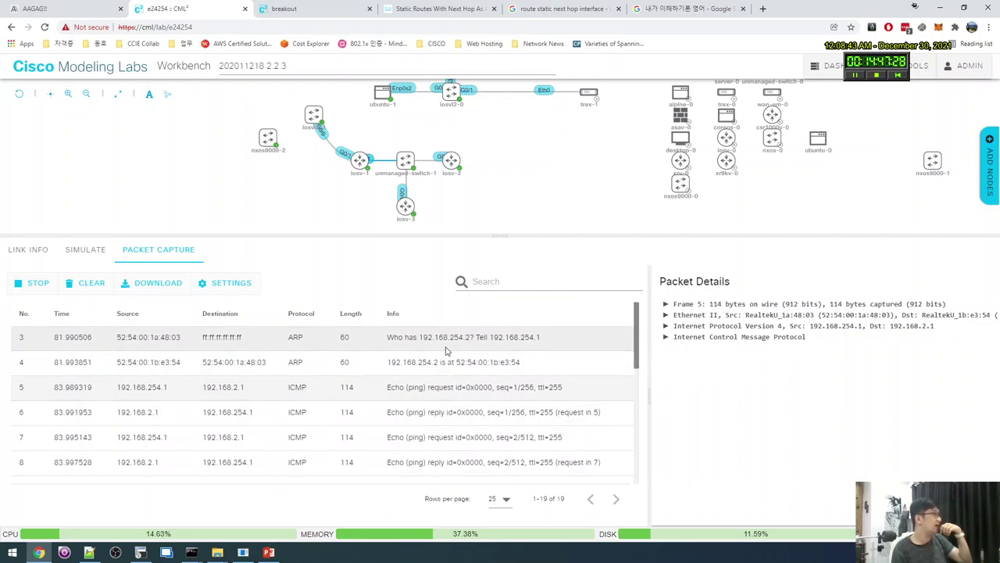
scroll(446, 352, "down", 1)
scroll(442, 351, "up", 1)
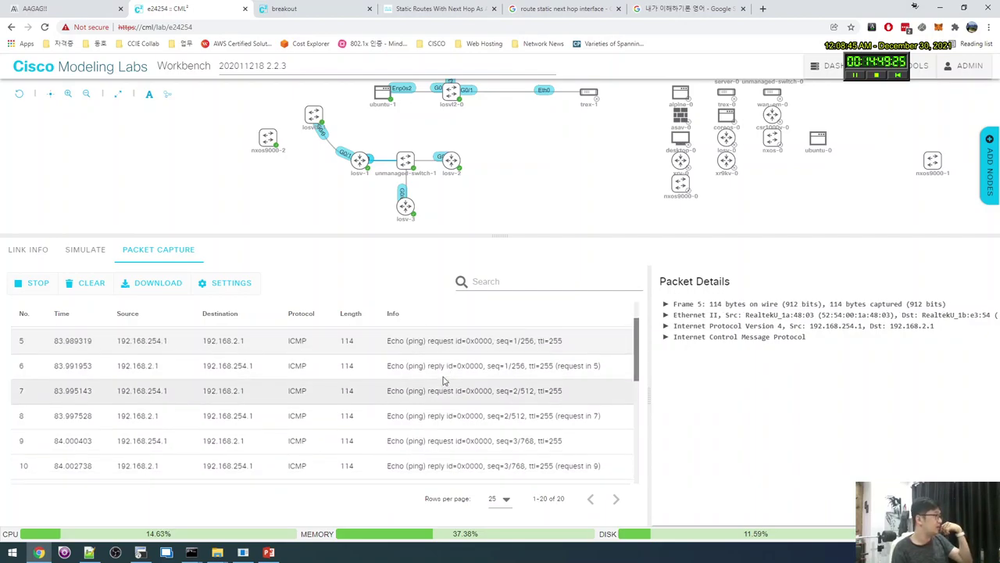
left_click(442, 363)
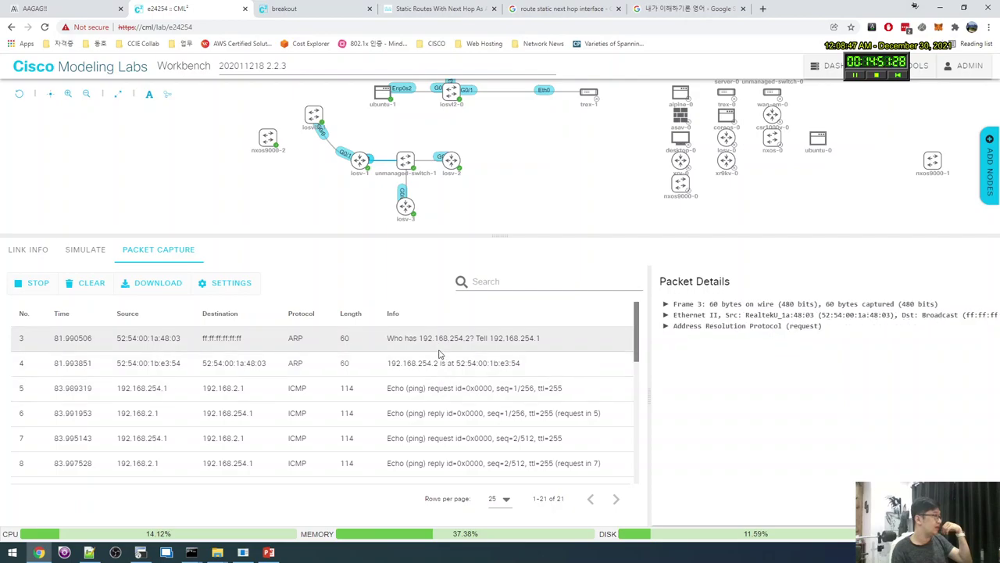
scroll(439, 383, "down", 1)
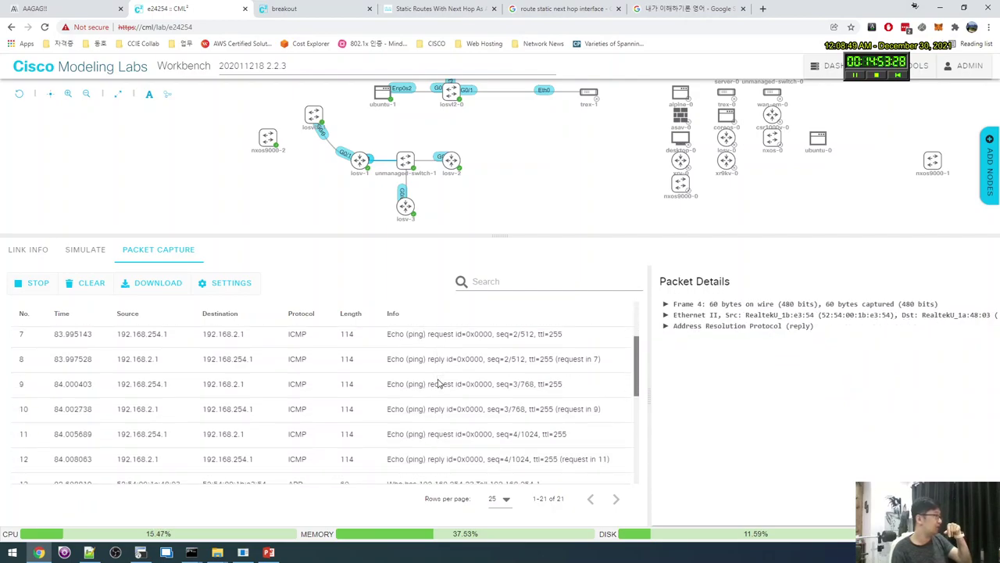
scroll(406, 383, "up", 1)
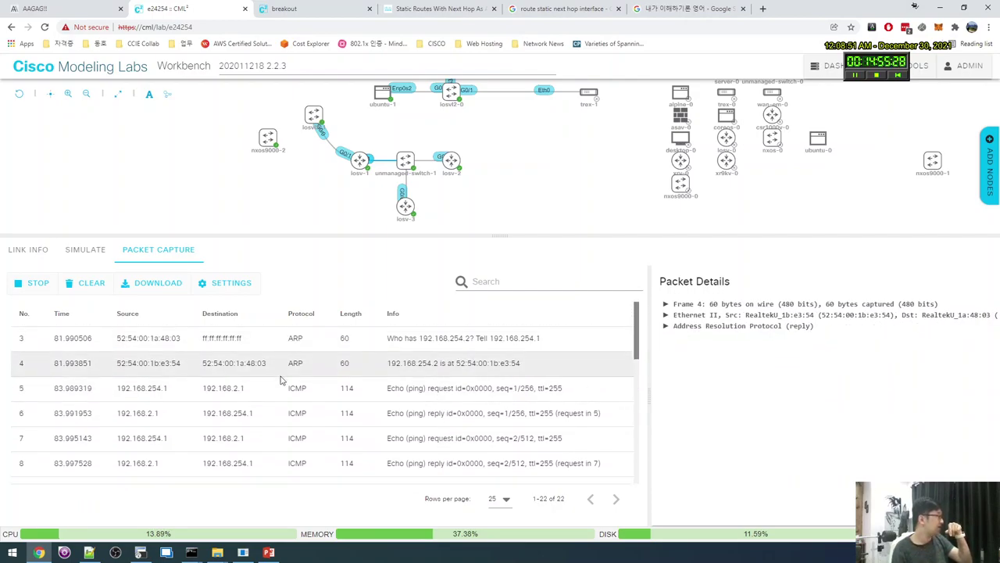
scroll(282, 381, "down", 1)
scroll(282, 380, "up", 1)
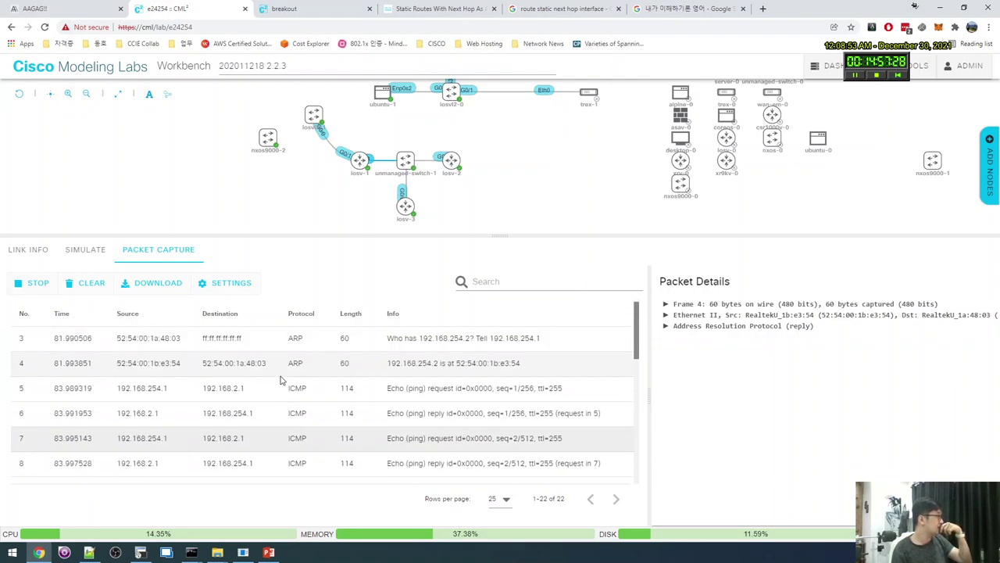
scroll(281, 381, "down", 2)
scroll(280, 380, "up", 3)
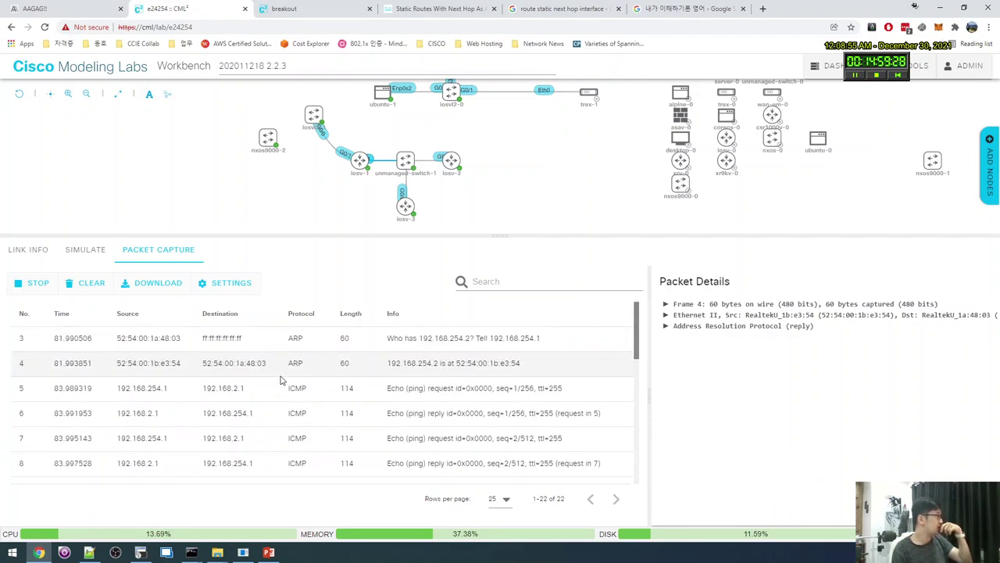
Inspect the first ICMP echo request and the first ARP request that follows the ping packets in the capture.
left_click(230, 387)
scroll(231, 398, "down", 4)
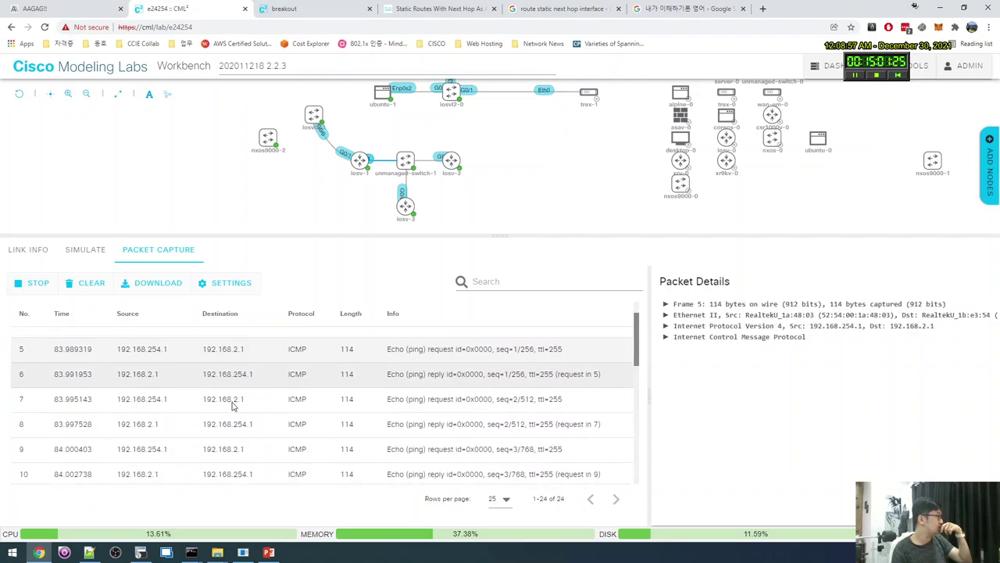
scroll(232, 405, "down", 1)
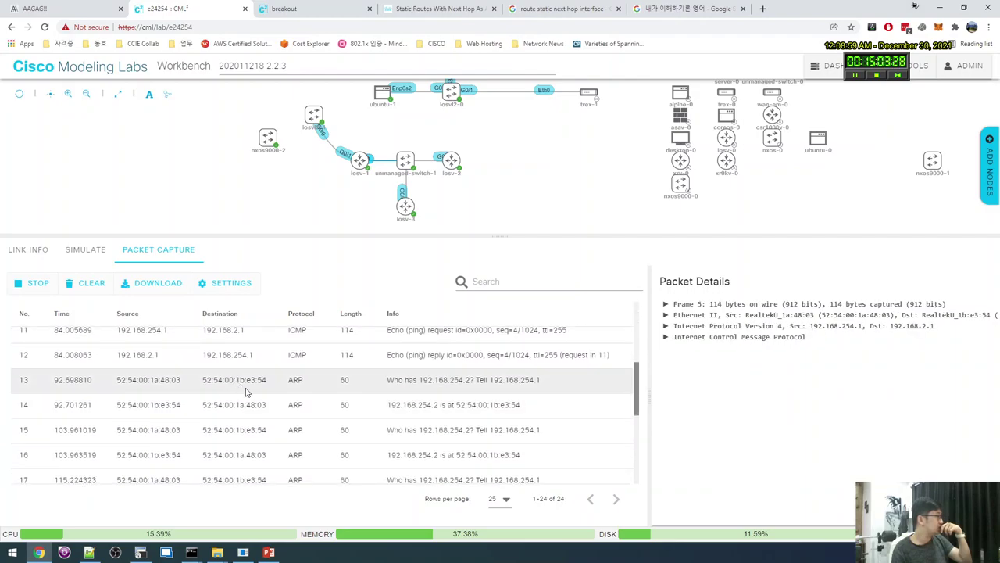
left_click(245, 387)
scroll(308, 387, "up", 5)
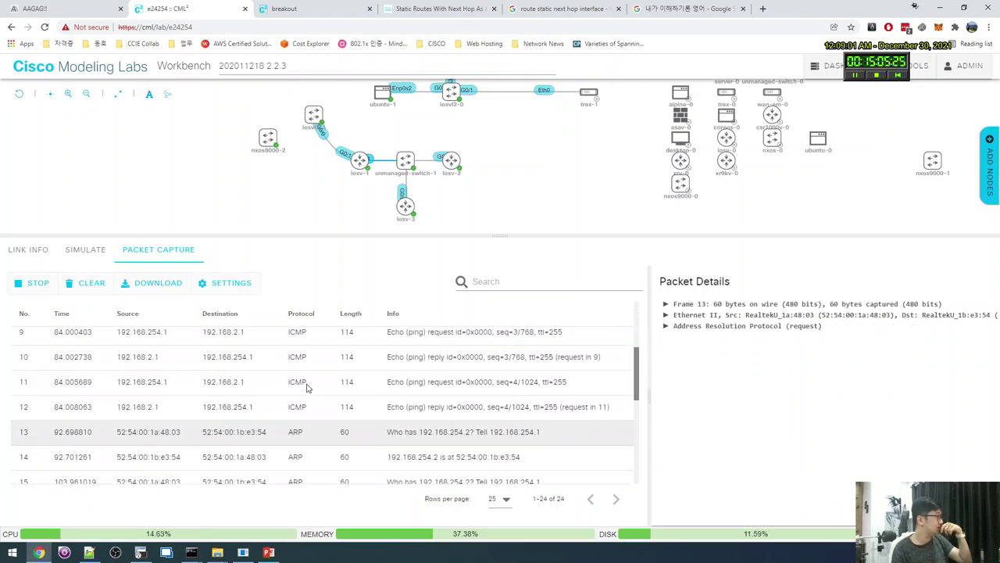
scroll(308, 388, "down", 4)
scroll(307, 388, "down", 1)
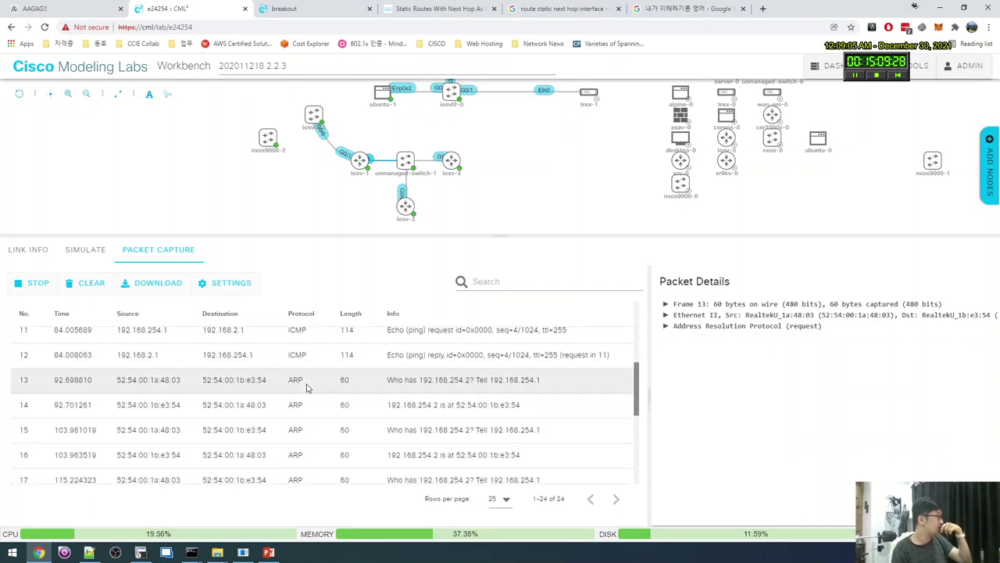
Compare the initial broadcast ARP exchange with the recurring unicast ARP requests for 192.168.254.2 through the end of the capture list.
scroll(307, 388, "up", 5)
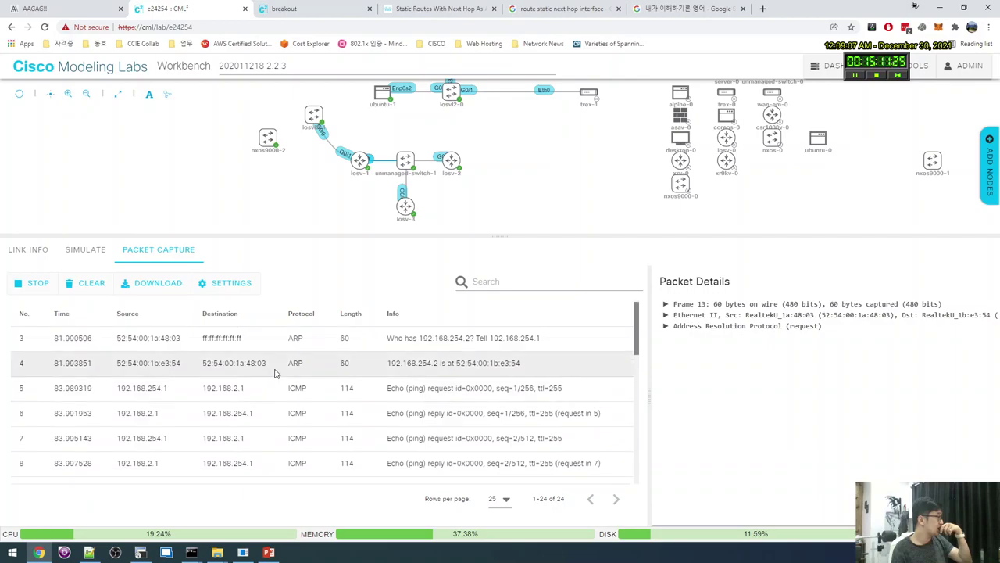
scroll(213, 348, "down", 4)
scroll(214, 359, "down", 1)
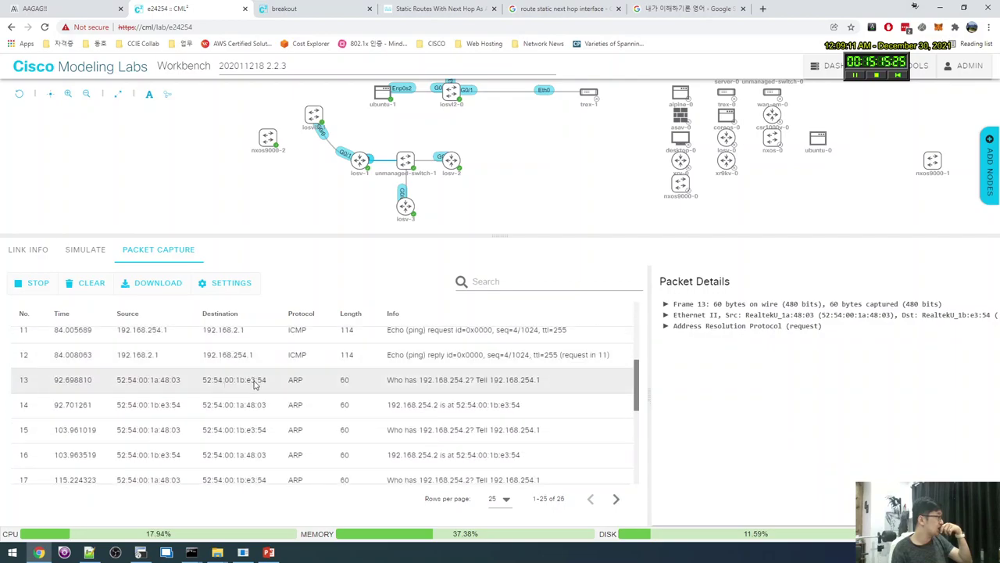
scroll(253, 405, "down", 5)
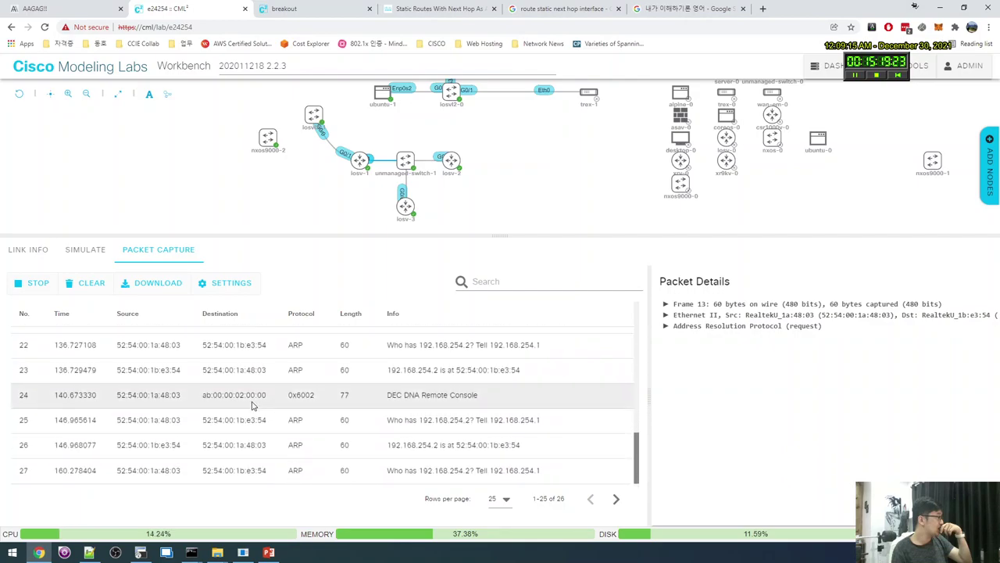
scroll(313, 391, "up", 5)
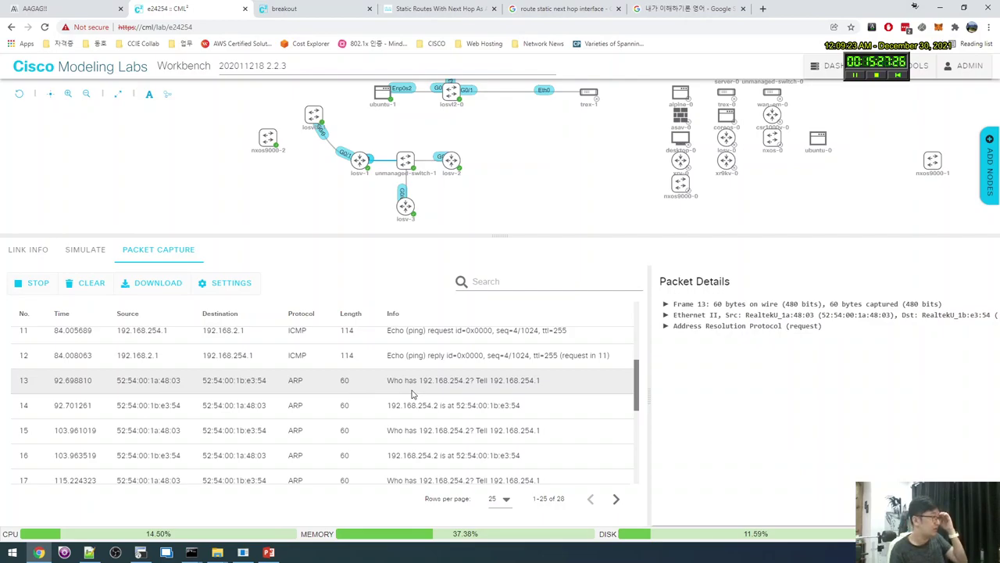
scroll(414, 399, "down", 5)
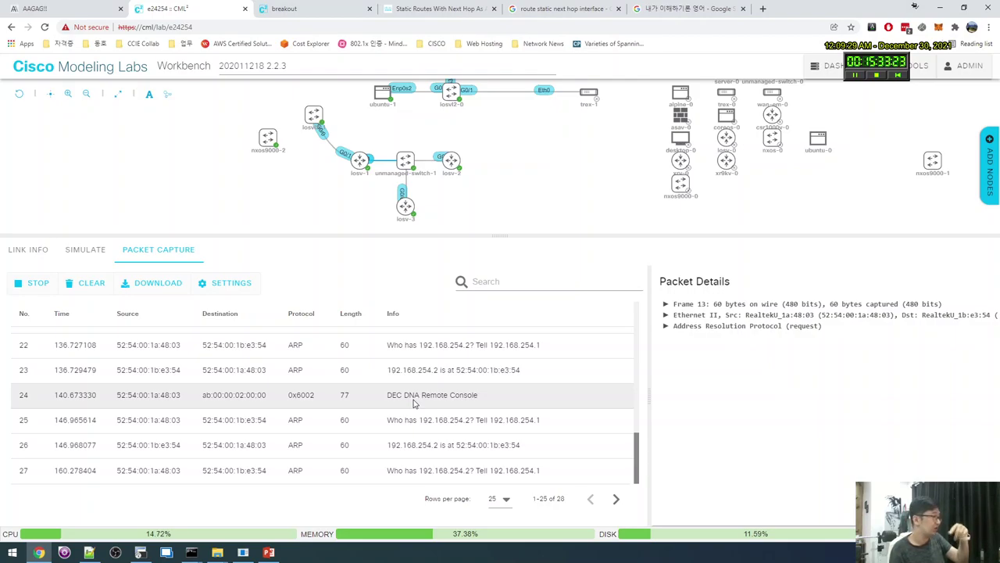
key("alt+Tab")
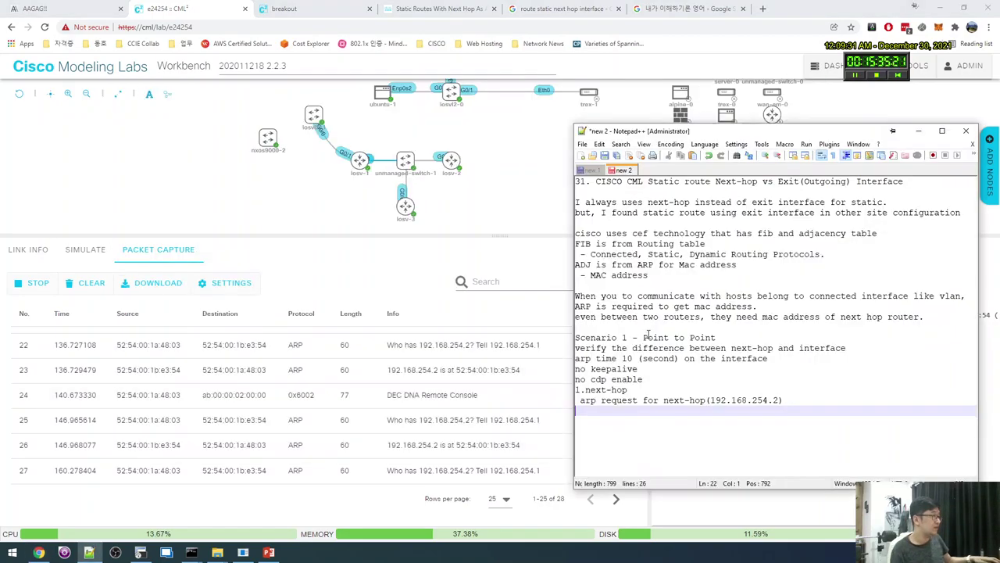
key("alt+Tab")
key("alt+Tab")
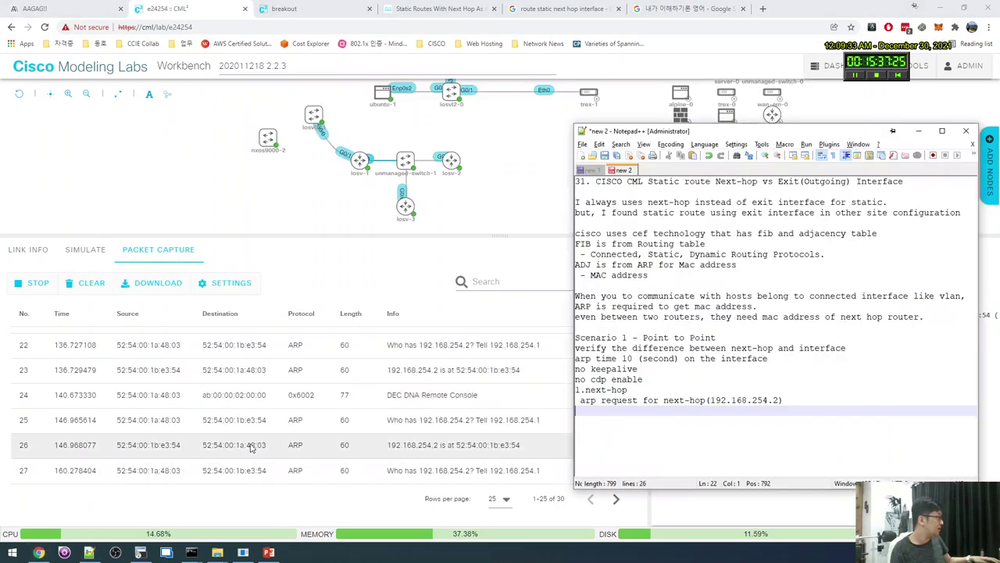
key("alt+Tab")
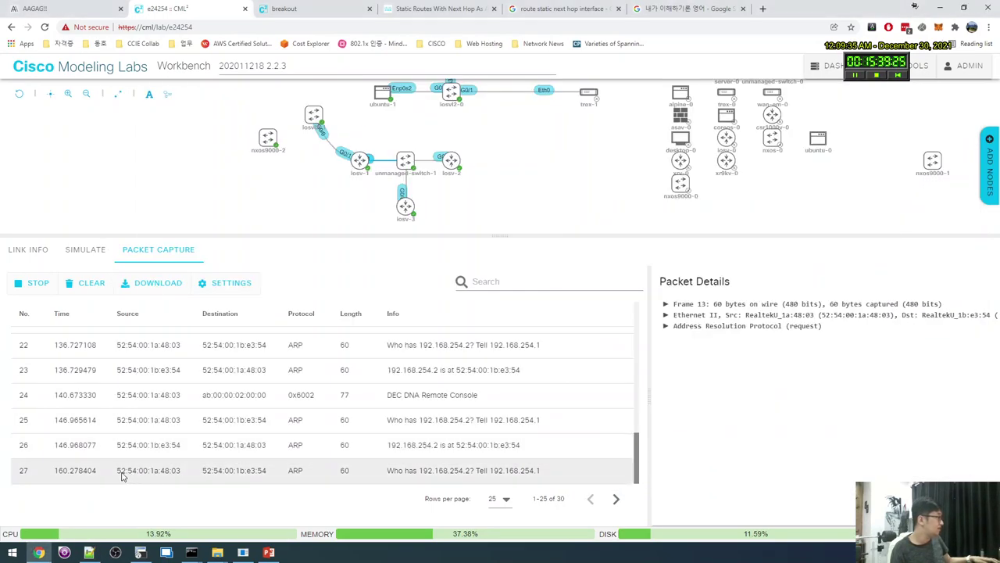
Set the packet list to 250 rows per page and view the most recent ARP packets.
left_click(504, 499)
left_click(504, 494)
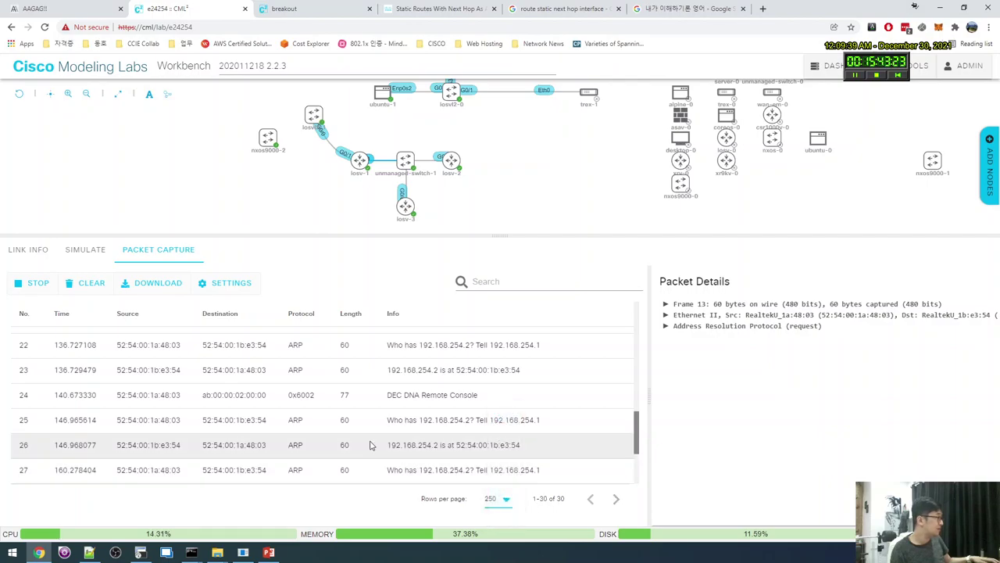
scroll(368, 442, "down", 3)
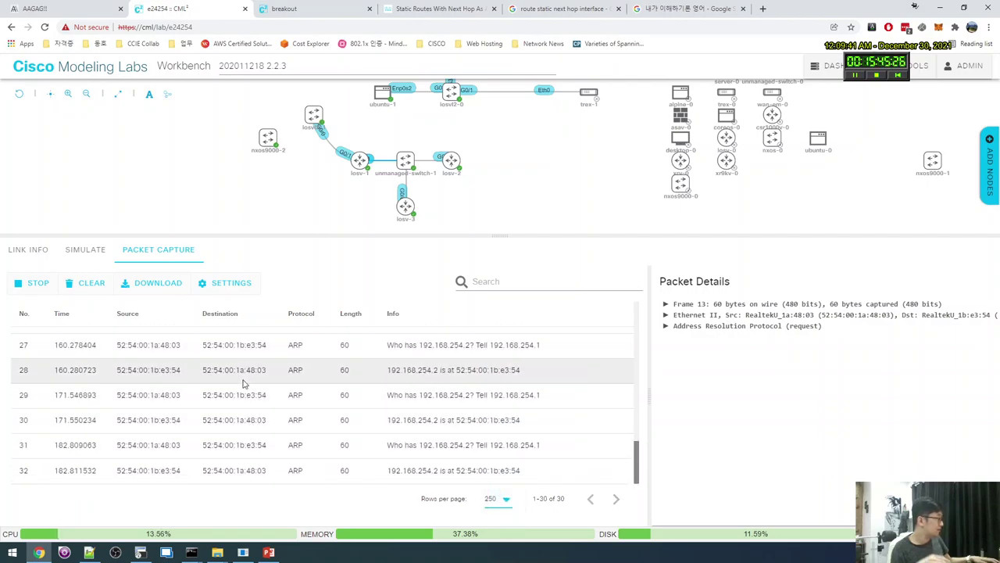
Go back to the start of the capture and inspect the details of the initial ARP request and reply.
scroll(244, 391, "up", 8)
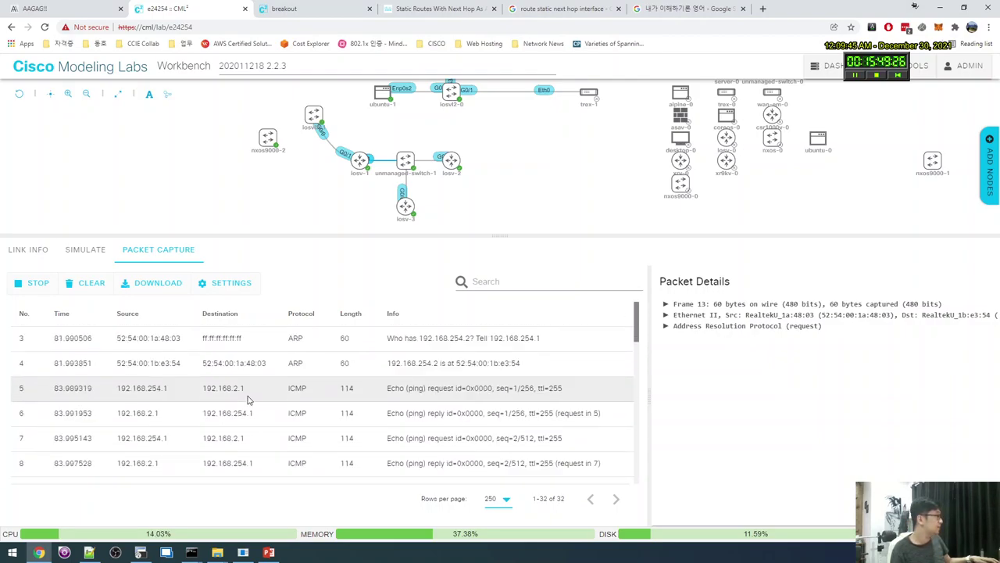
left_click(251, 343)
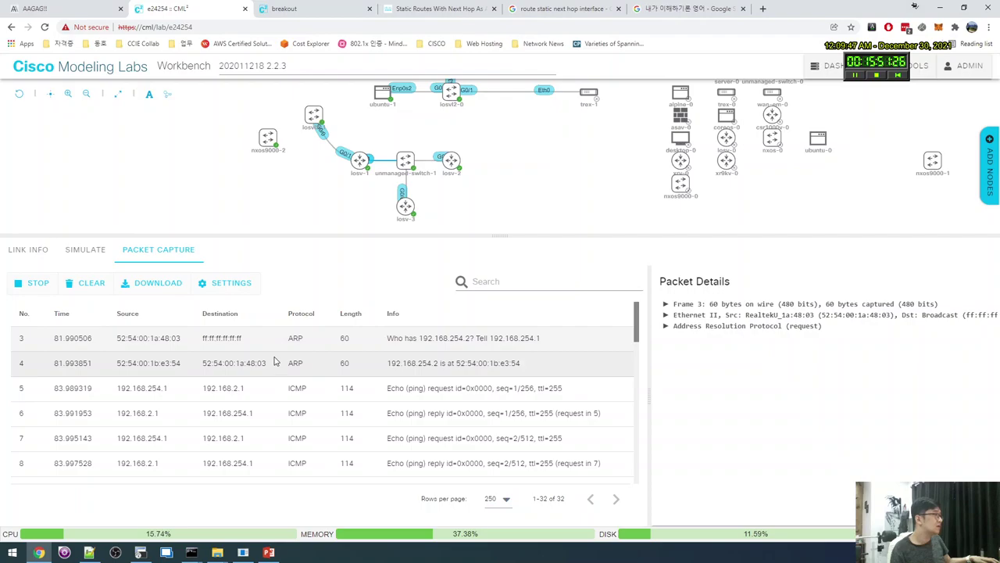
left_click(274, 361)
key("alt+Tab")
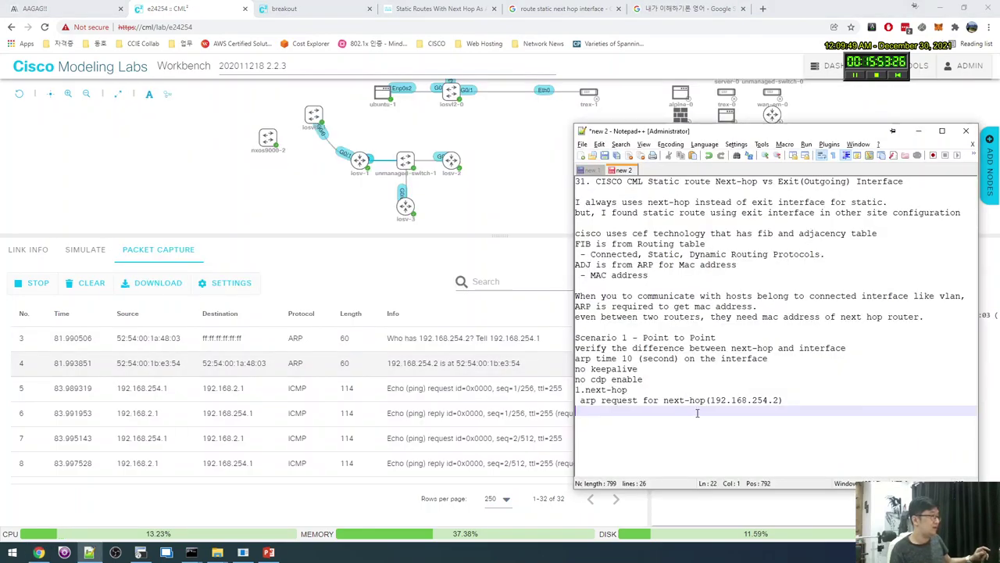
left_click(313, 338)
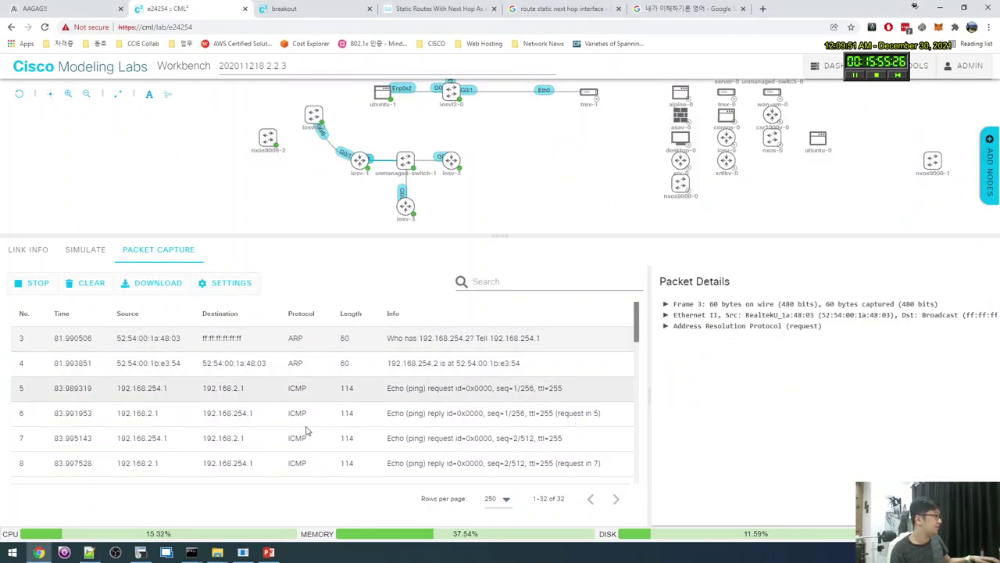
Switch to SecureCRT and check the r1 and r2 console sessions.
left_click(140, 553)
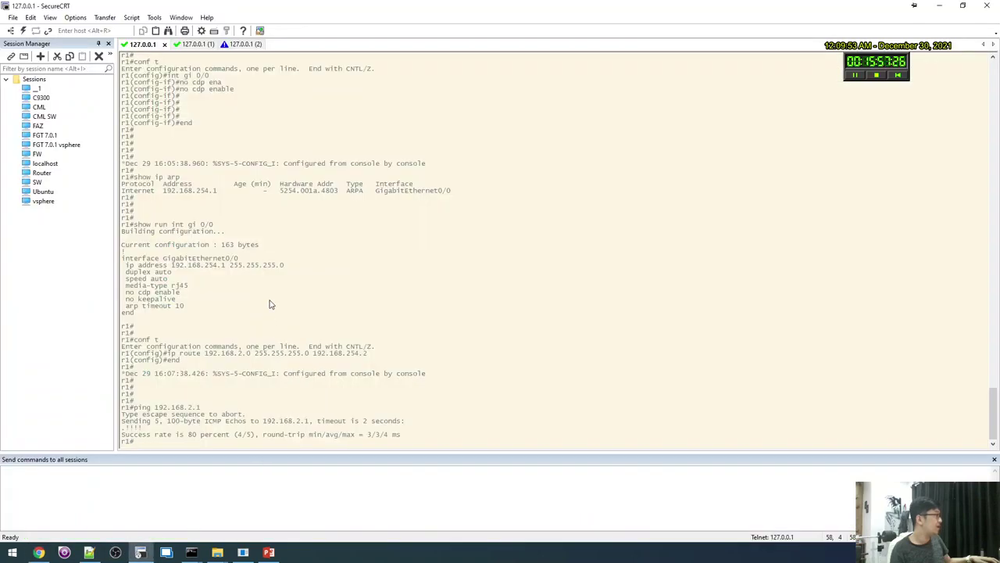
key("ctrl+Tab")
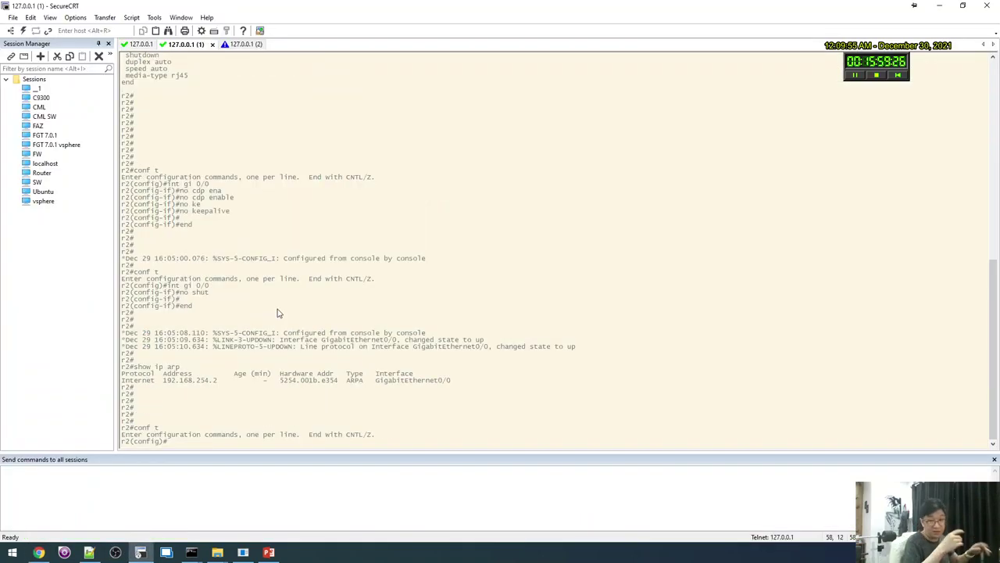
key("alt+Tab")
key("alt+Tab")
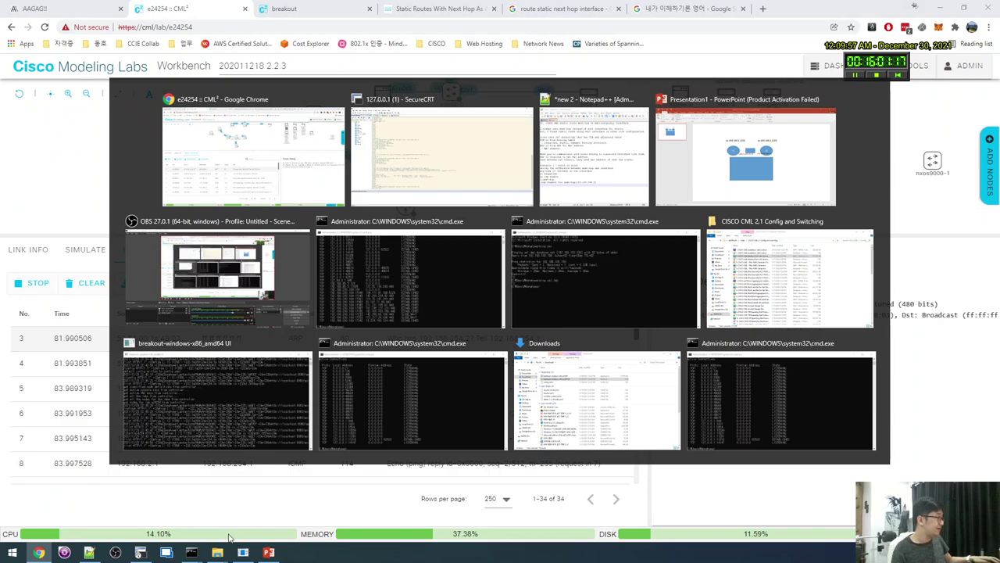
Switch to the Notepad++ notes and add the line "2.interface" below the next-hop ARP note.
left_click(89, 553)
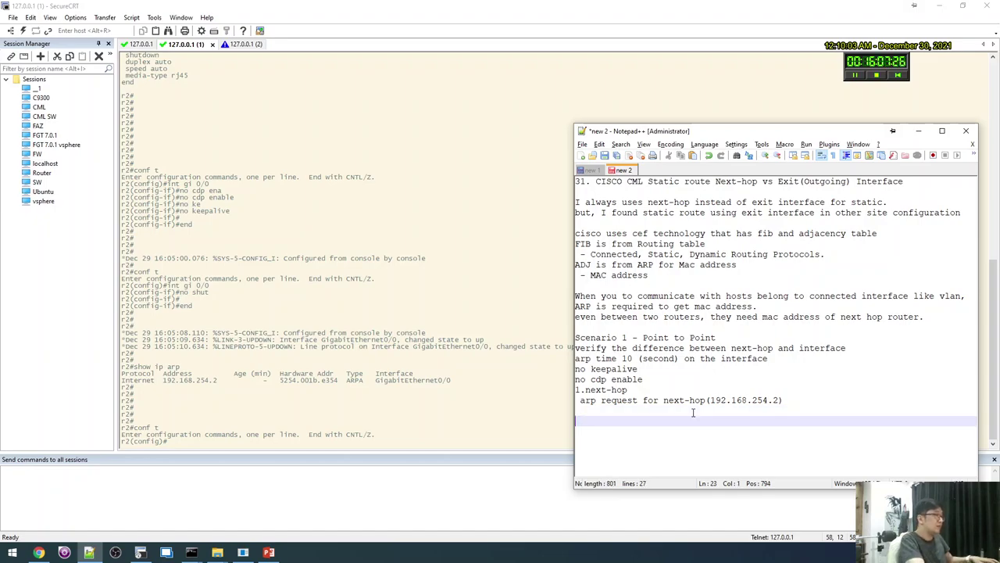
type("2. ")
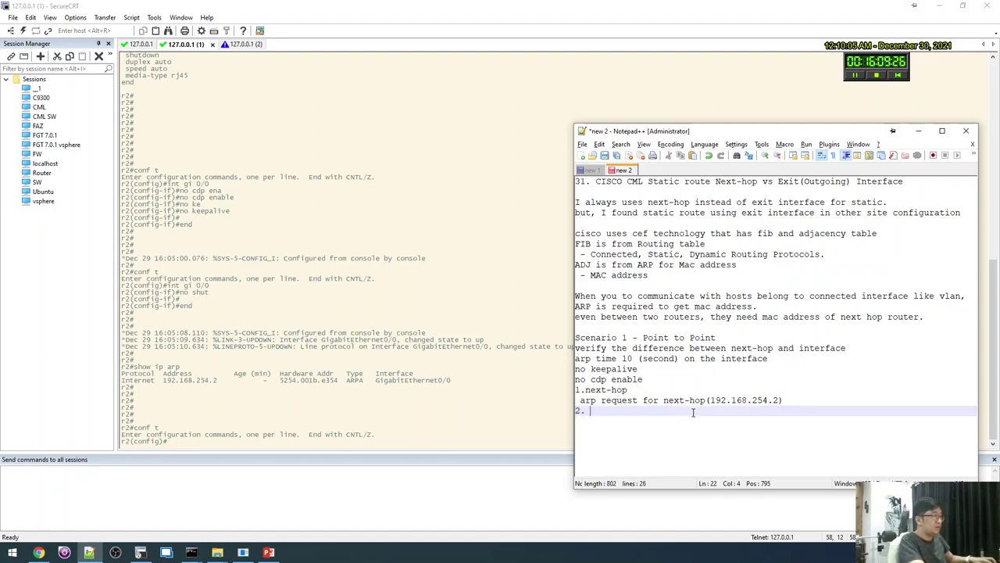
type("interface")
key("Return")
key("Up")
key("Right")
key("Right")
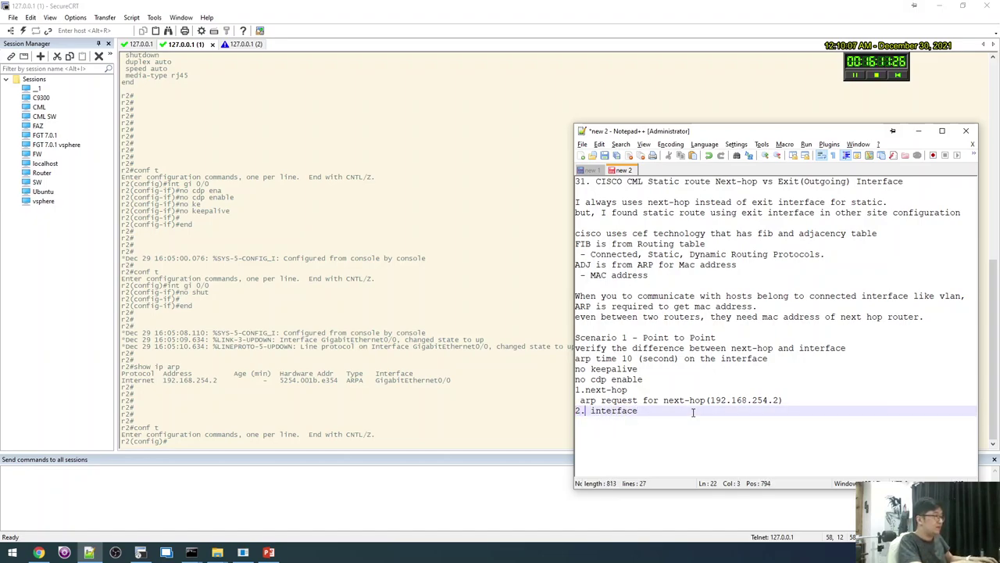
key("Delete")
Return to SecureCRT and shut down interface gi 0/0 on r2.
key("alt+Tab")
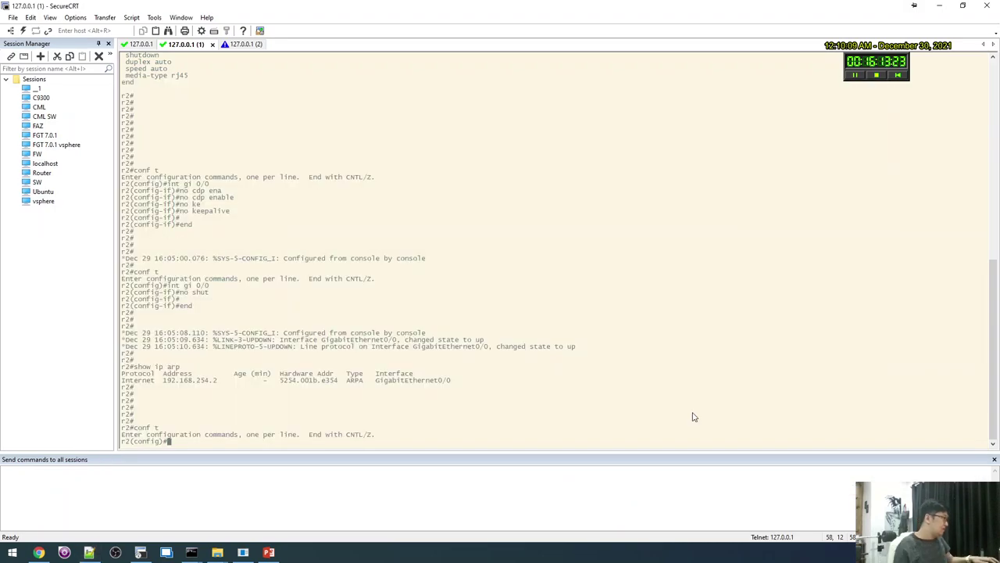
key("Return")
key("Return")
key("Return")
key("Return")
key("Return")
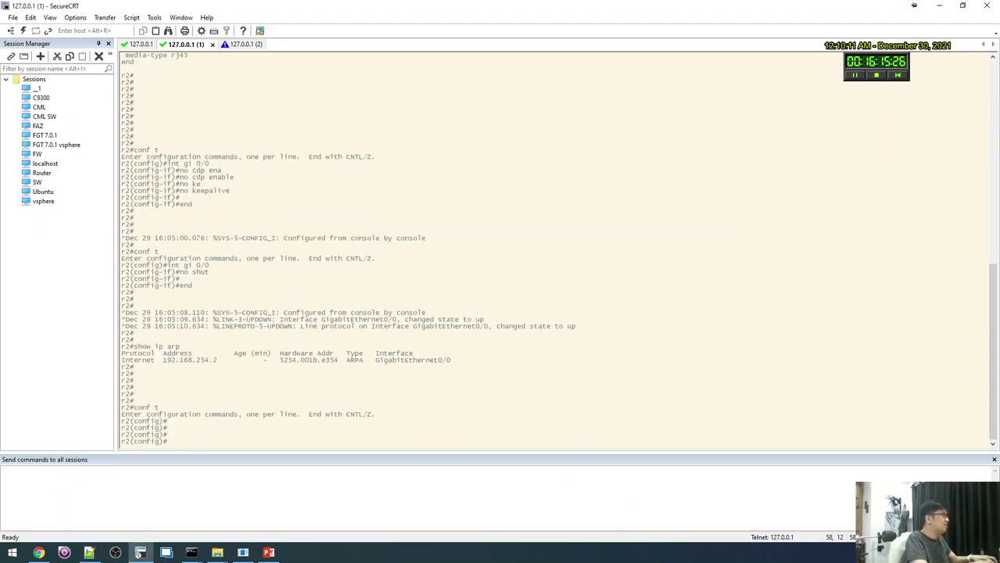
key("alt+1")
key("Return")
key("Return")
key("alt+2")
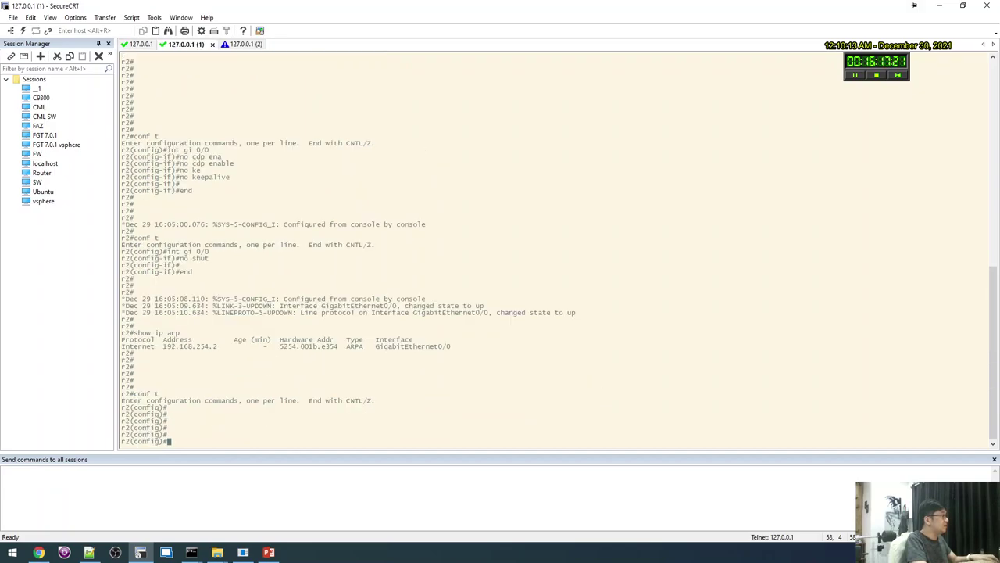
key("Return")
key("Return")
type("int gi 0/0")
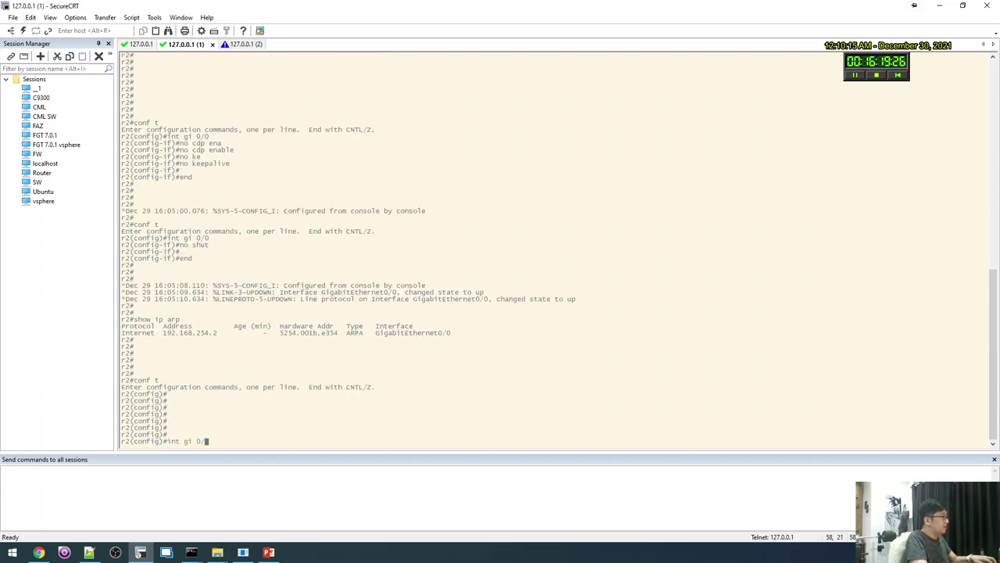
key("Return")
type("shut")
key("Return")
key("Return")
key("Return")
key("Return")
key("Return")
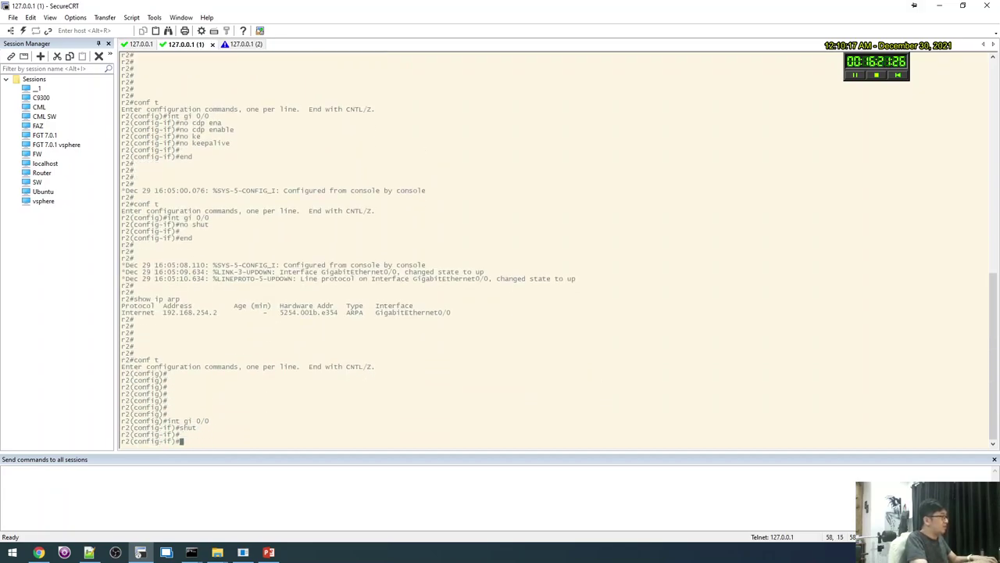
List the static routes in r1's running configuration with "show run | in ip route".
key("alt+1")
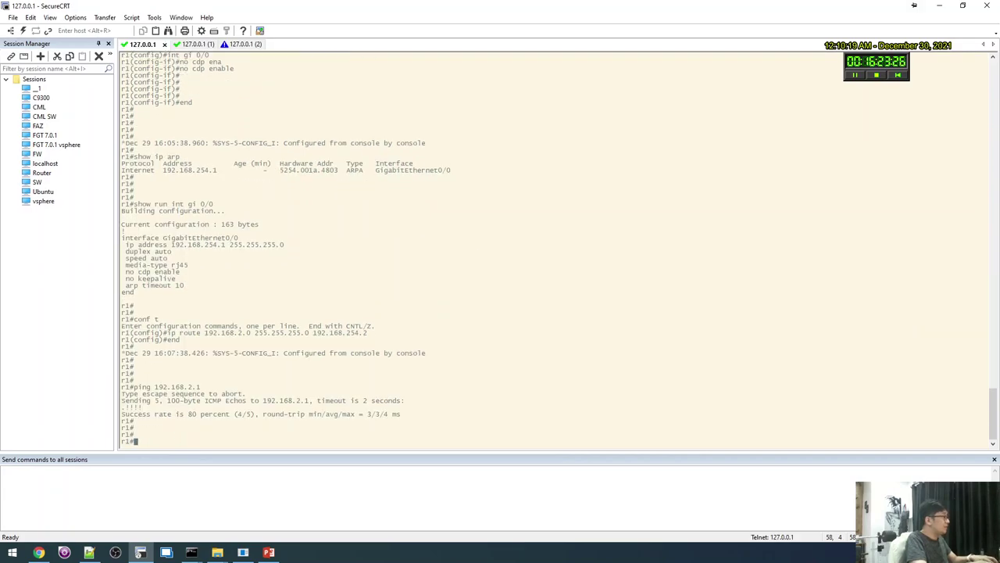
key("Return")
key("Return")
type("conf t")
key("Return")
type("end")
key("Return")
type("show ru")
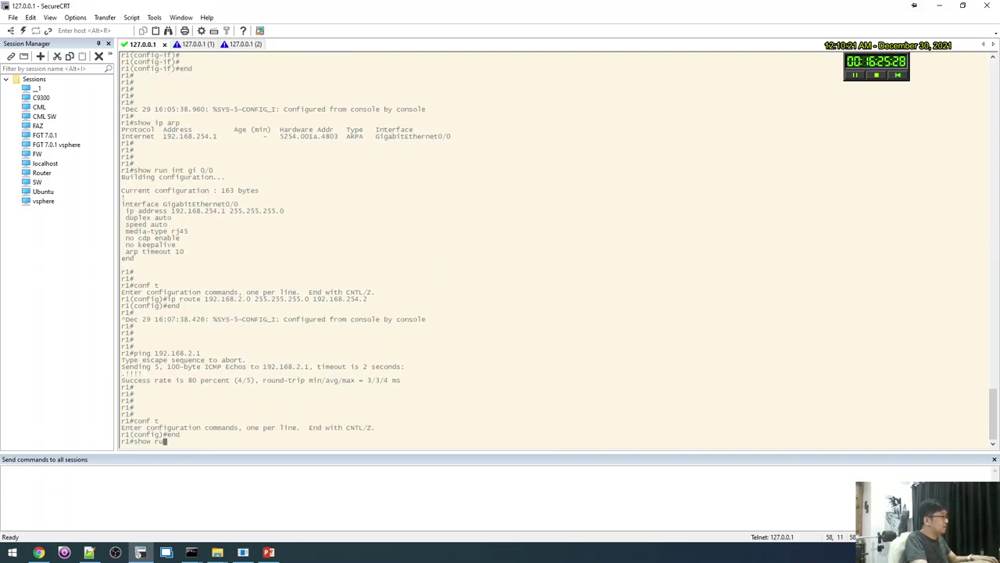
type("n | in ip r")
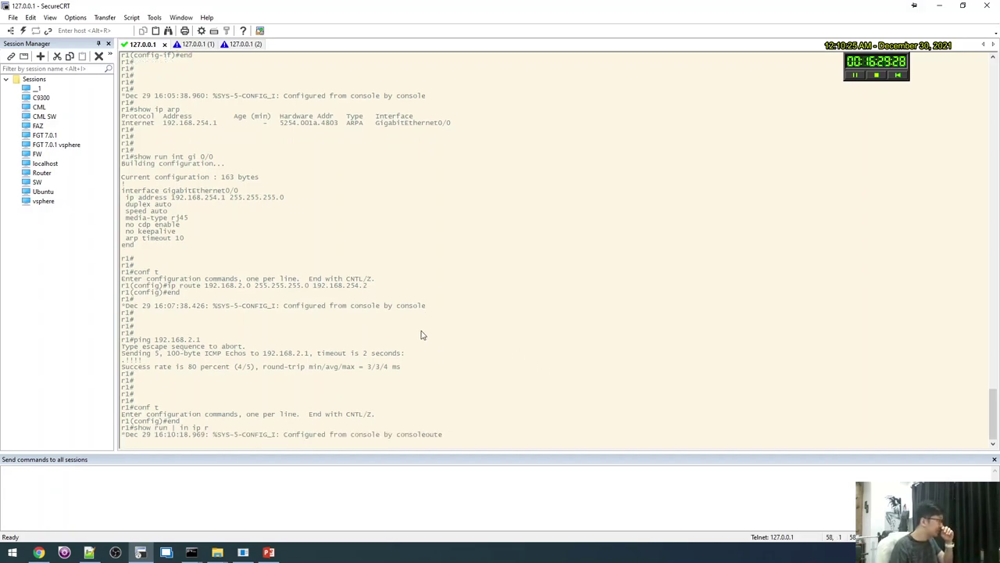
Enter configuration mode on r1 and remove the static route 192.168.253.2 255.255.255.255 via 192.168.254.2.
type("outeconf t")
key("Return")
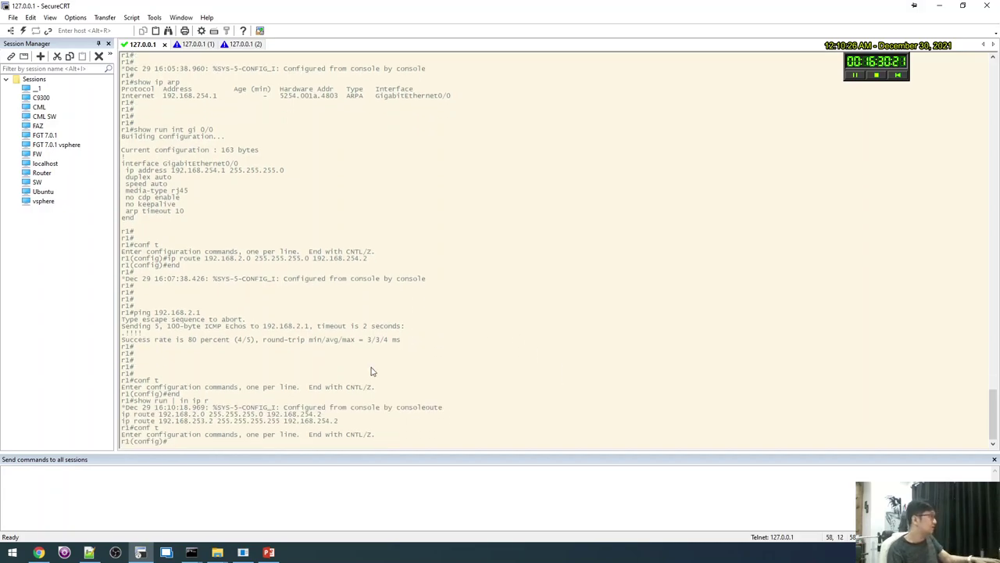
triple_click(186, 415)
triple_click(192, 421)
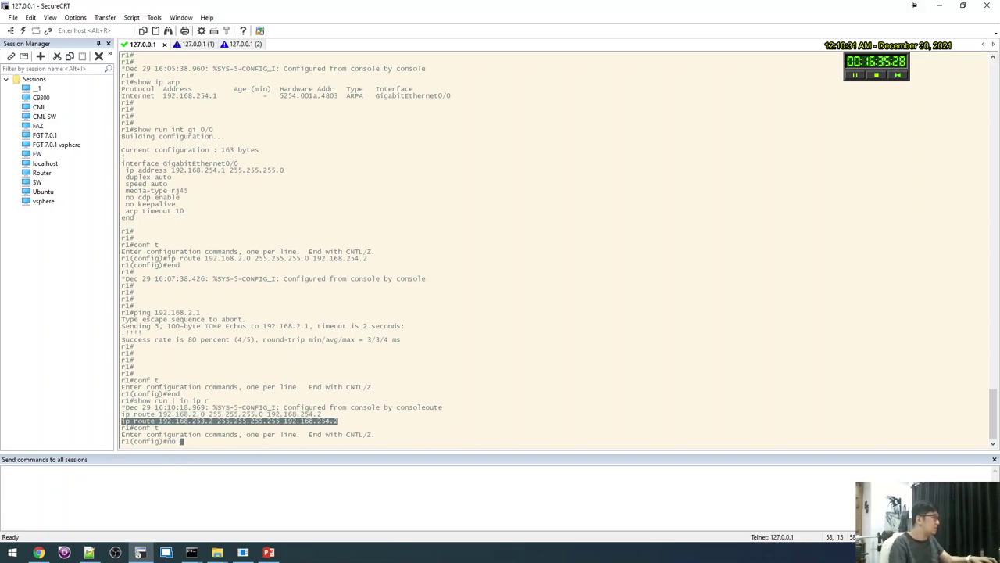
type("ip route 192.168.253.2 255.255.255.255 192.168.254.2")
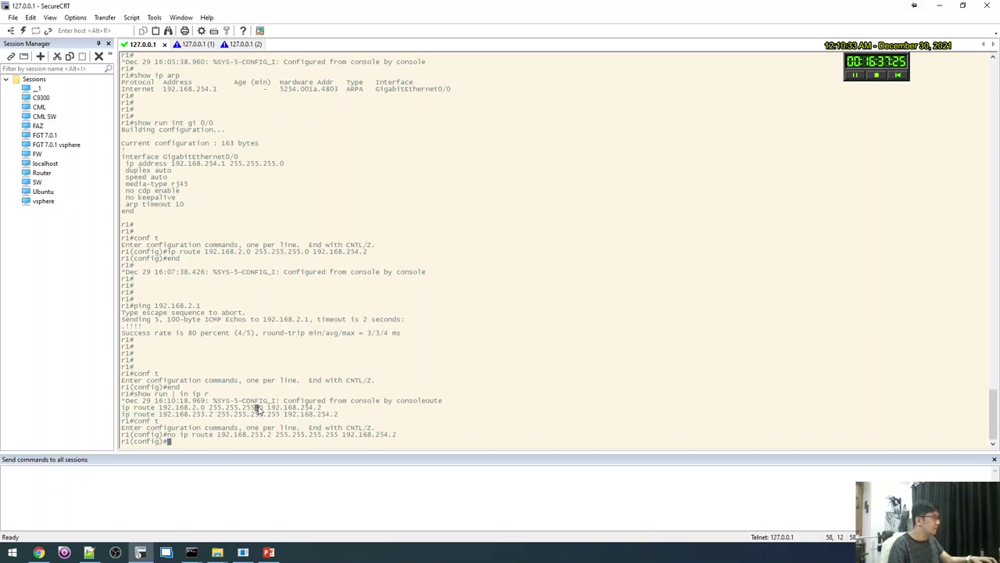
Remove the static route 192.168.2.0 255.255.255.0 via next hop 192.168.254.2 on r1.
triple_click(258, 408)
key("ctrl+c")
type("no")
key("shift+Insert")
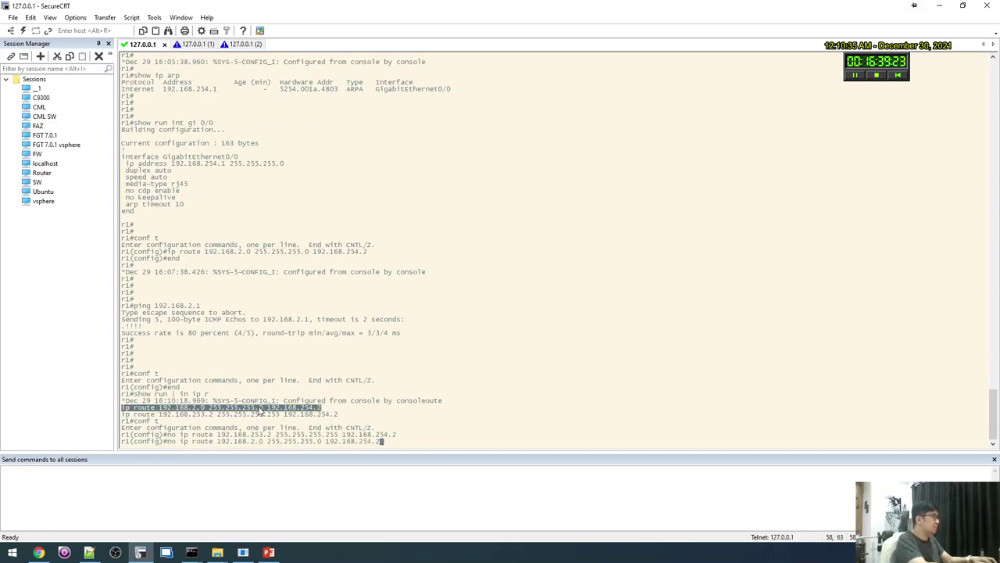
key("Return")
Add the static route 192.168.2.0 255.255.255.0 with exit interface gigabitEthernet 0/0 on r1 and leave configuration mode.
key("shift+Insert")
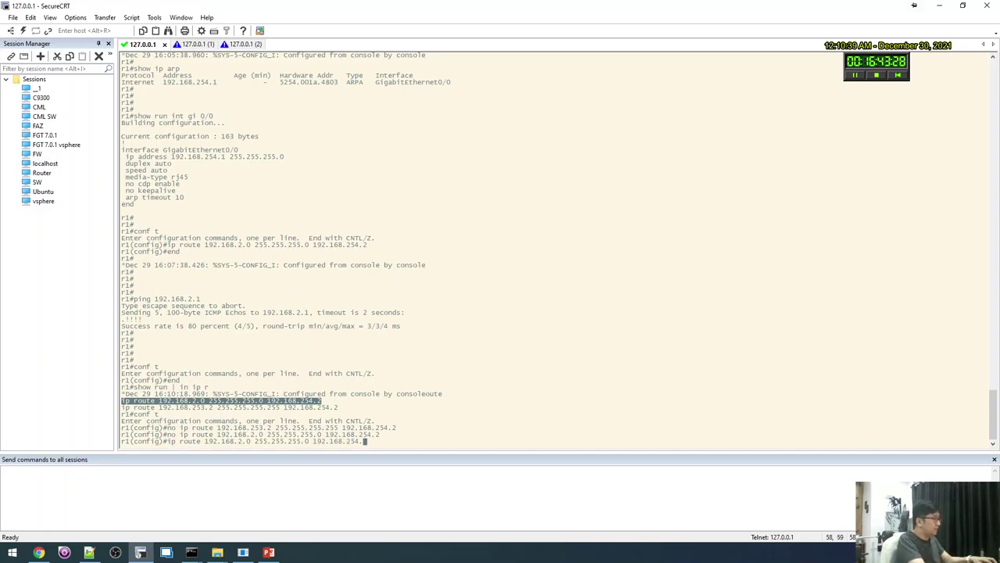
key("BackSpace")
key("BackSpace")
key("BackSpace")
key("BackSpace")
key("BackSpace")
key("BackSpace")
key("BackSpace")
key("BackSpace")
key("BackSpace")
type("gi")
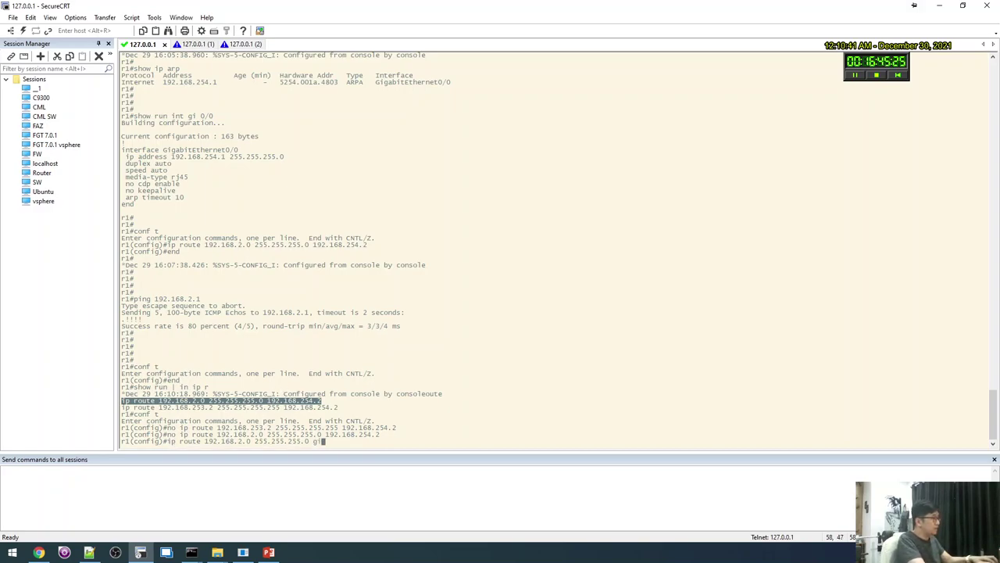
key("Tab")
type("0/0")
key("Return")
key("Return")
type("end")
key("Return")
key("Return")
Display r1's ARP table with "show ip arp".
type("s")
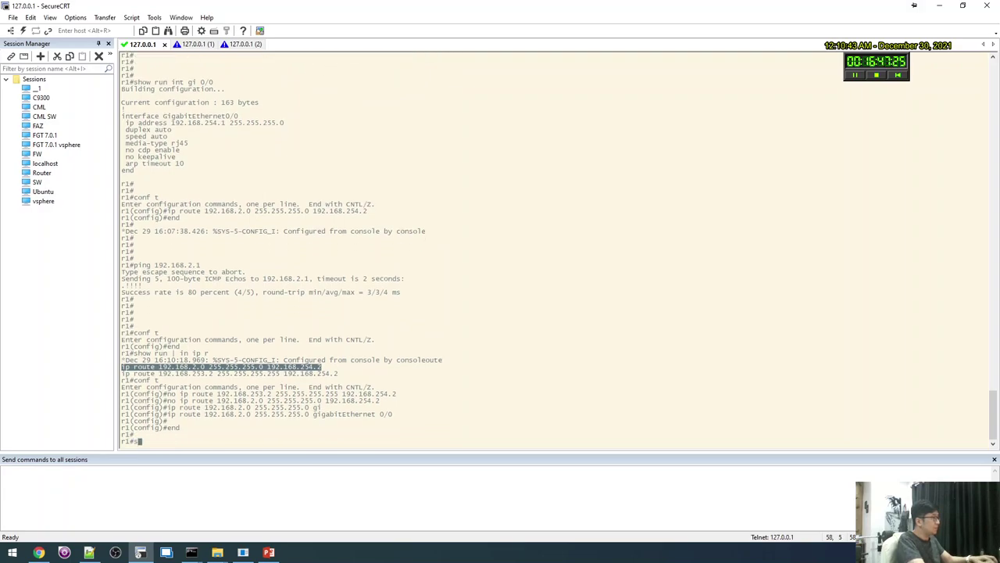
type("how ip a")
key("Return")
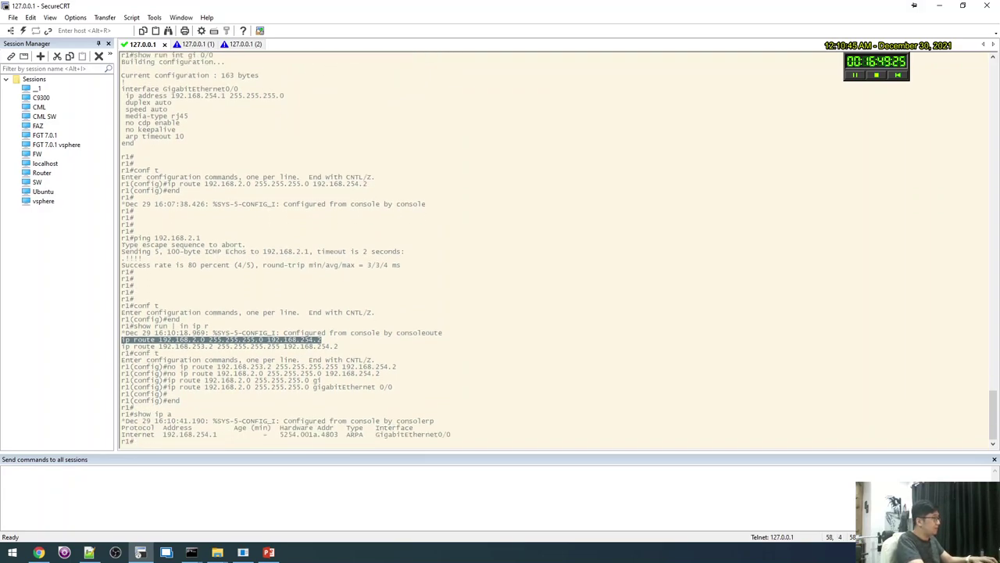
key("Return")
type("show ip arp")
key("Return")
key("Return")
key("Return")
key("Return")
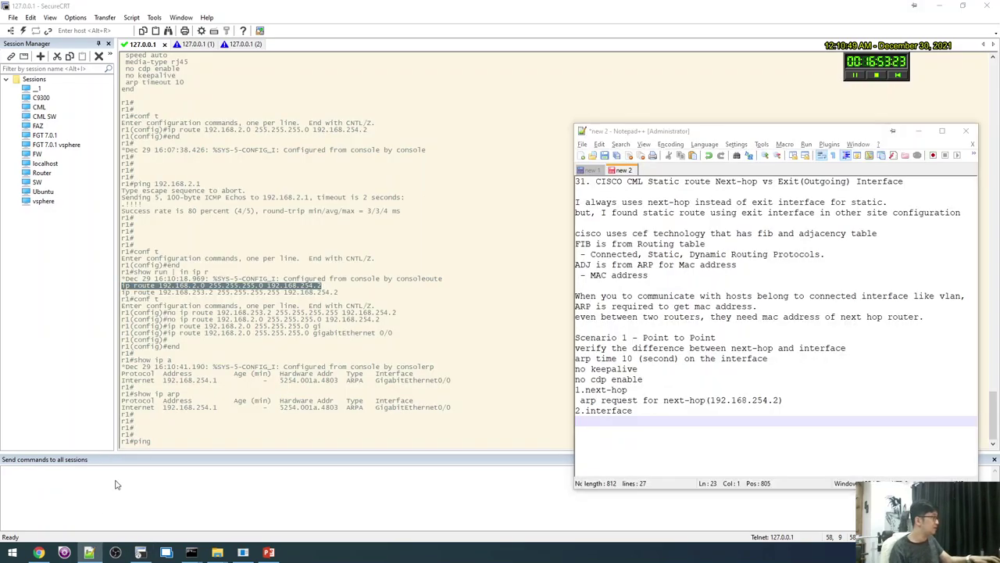
Switch to Cisco Modeling Labs in Chrome and clear the old packets from the running packet capture.
left_click(39, 552)
left_click(43, 283)
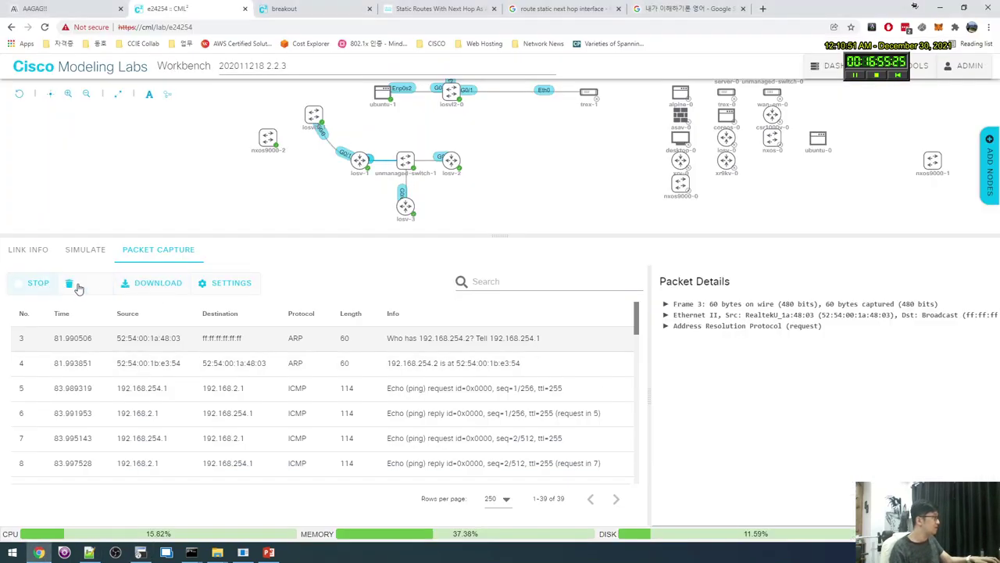
left_click(46, 289)
left_click(45, 289)
left_click(51, 289)
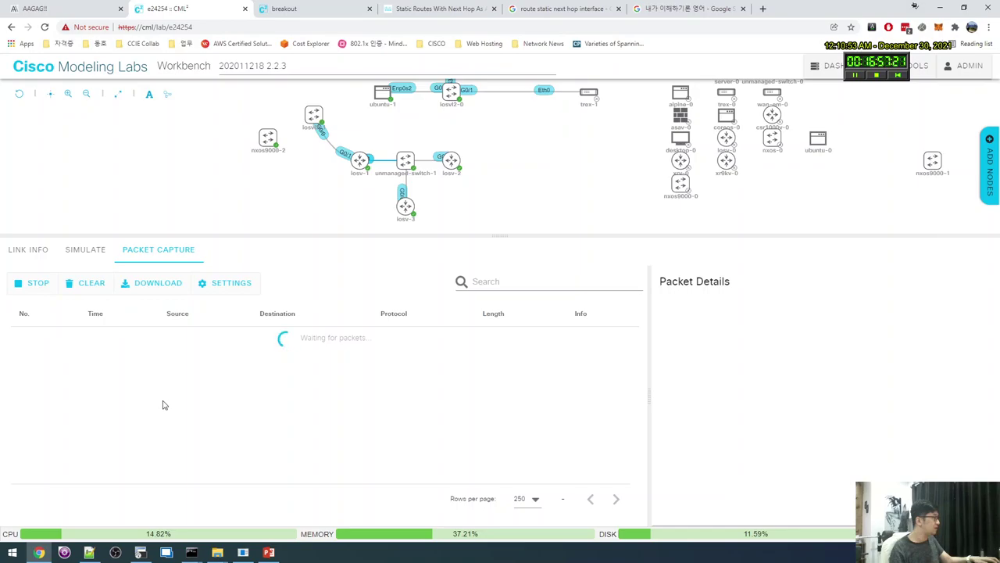
Ping 192.168.2.1 from r1 in SecureCRT and check the captured packets in Cisco Modeling Labs.
key("alt+Tab")
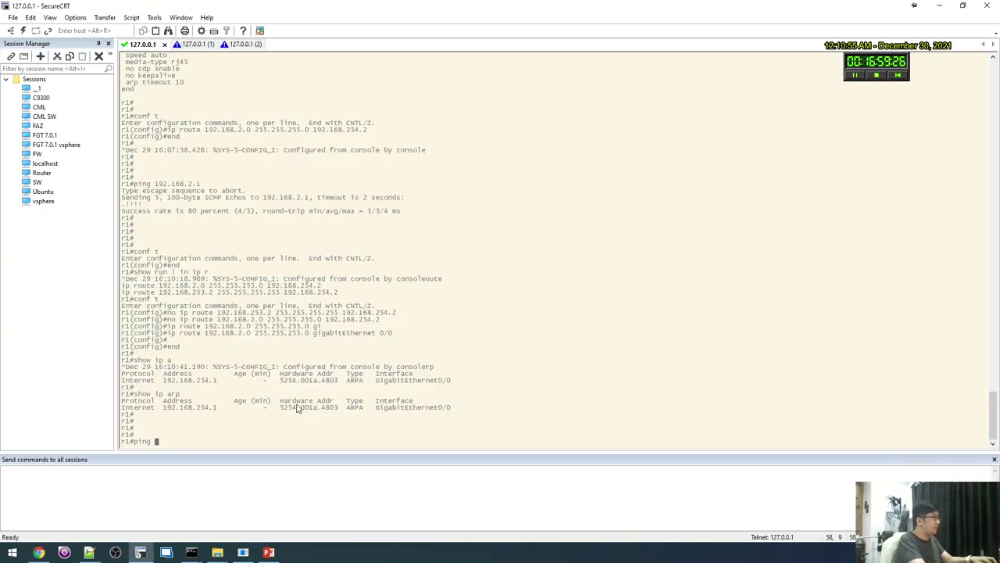
type("192.168.2.")
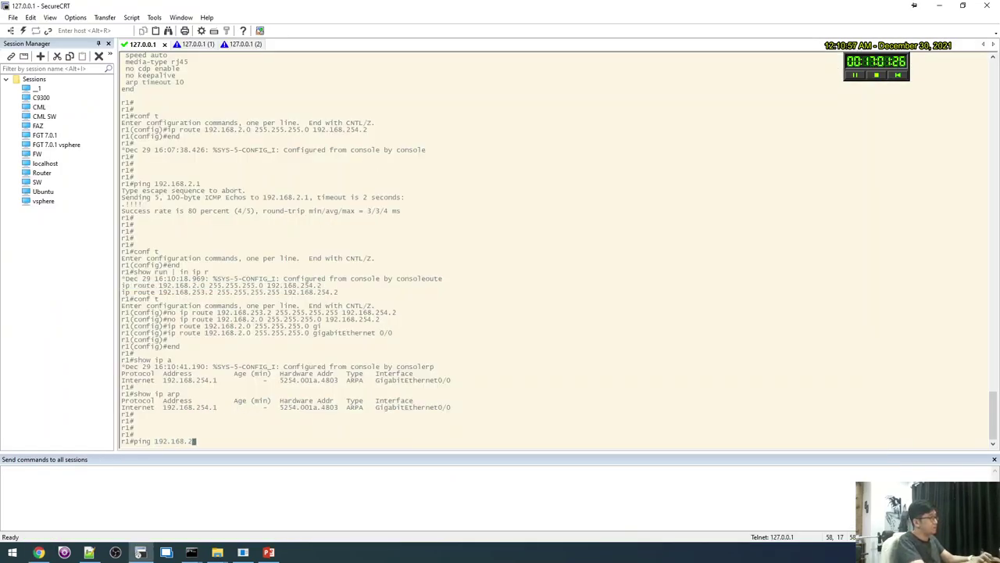
type("1")
key("Return")
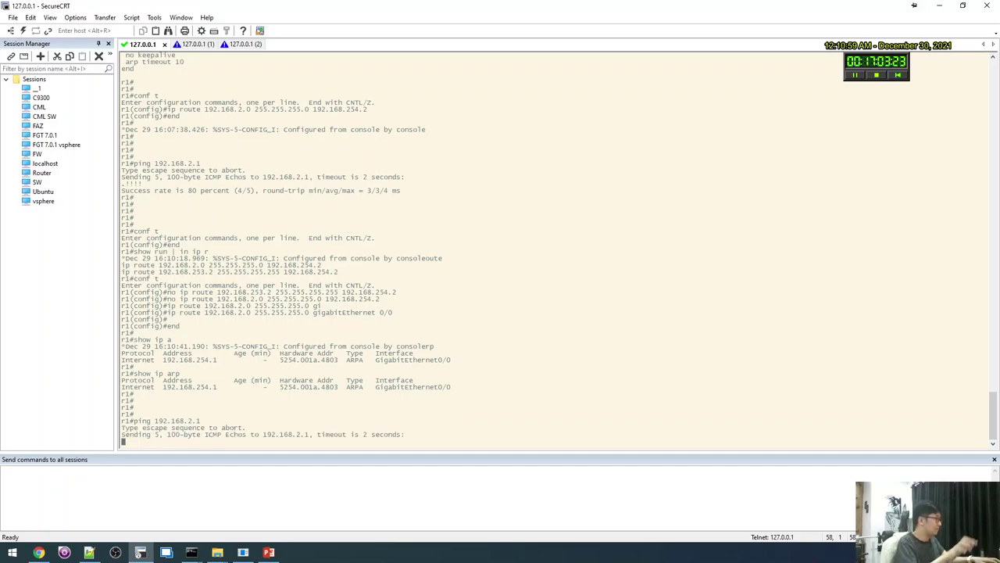
key("alt+Tab")
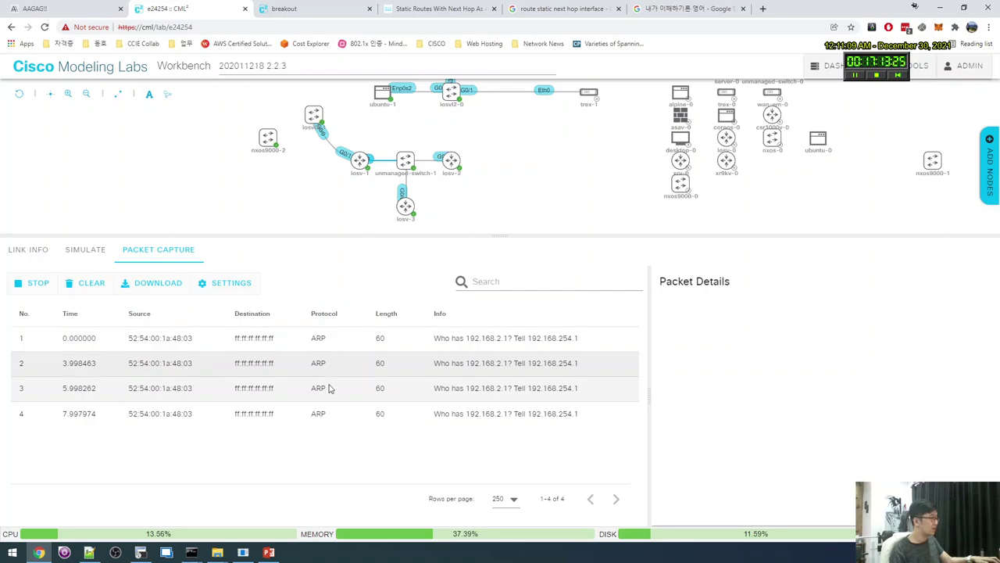
Return to SecureCRT, re-enable interface gi 0/0 on r2 with "no shut", and go back to the r1 session.
key("alt+Tab")
left_click_drag(299, 447, 297, 404)
left_click(306, 439)
key("ctrl+Tab")
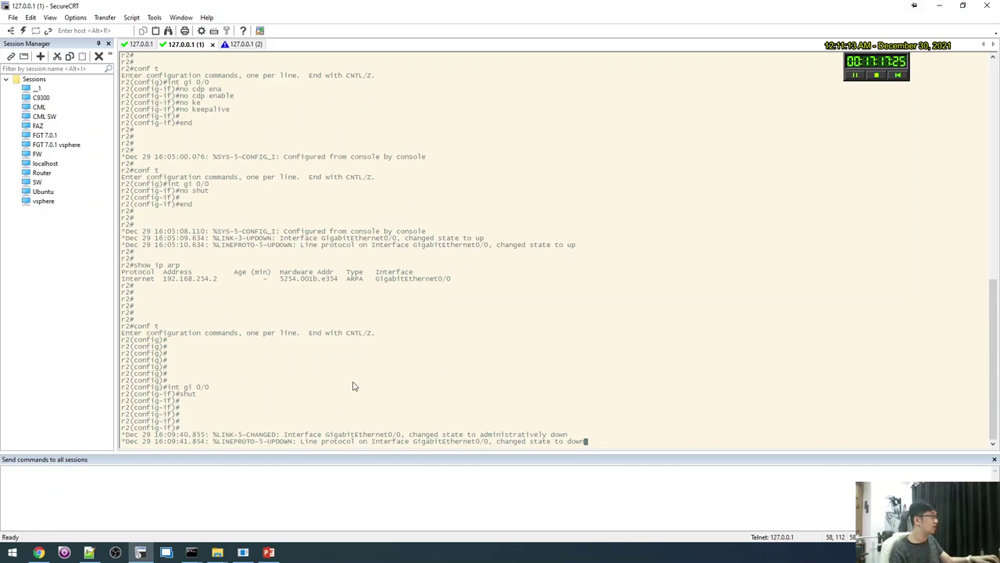
key("Return")
key("Return")
key("Return")
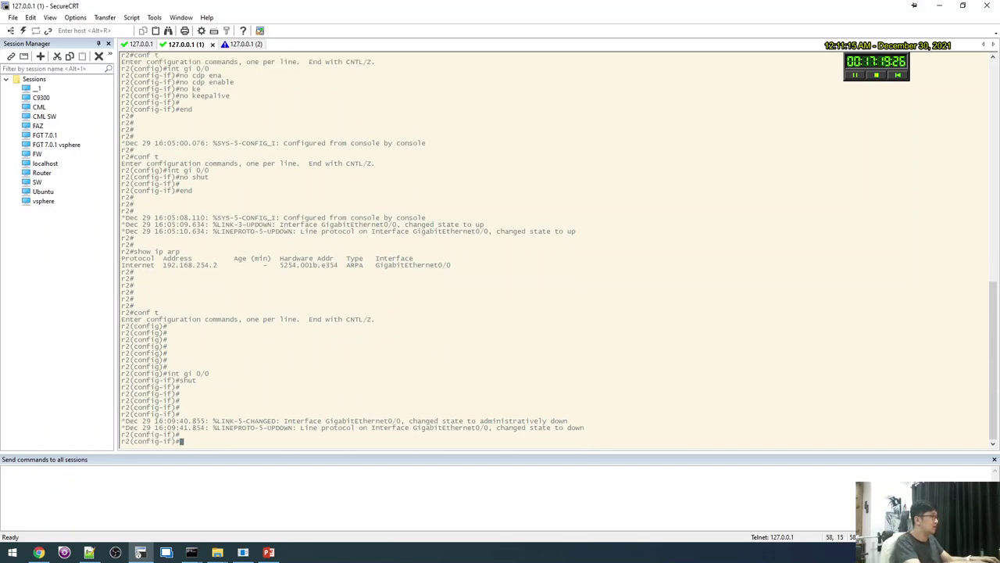
type("no shut")
key("Return")
key("Return")
key("Return")
key("ctrl+shift+Tab")
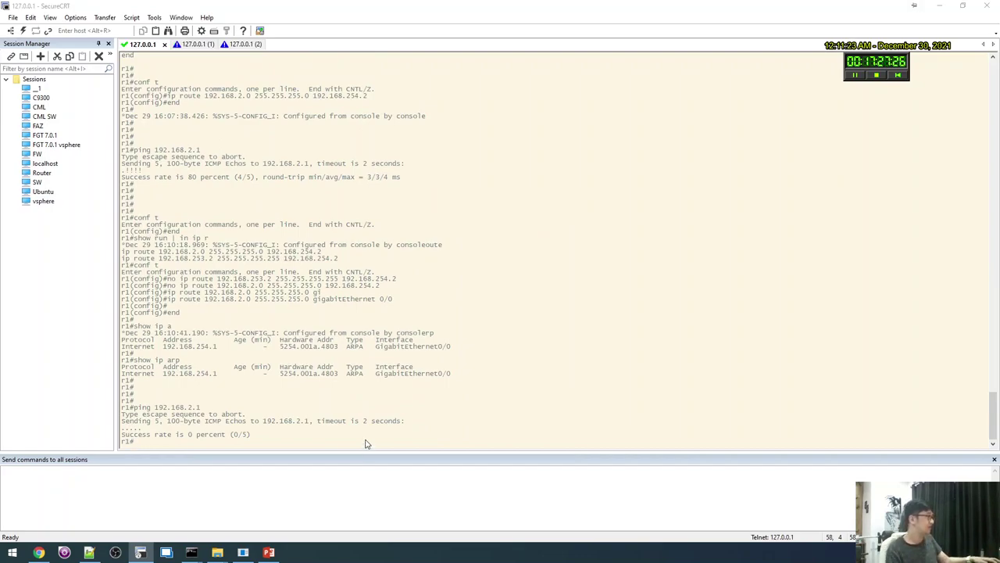
Check the CML capture for new packets and display r1's ARP table with "show ip arp" in SecureCRT.
key("alt+Tab")
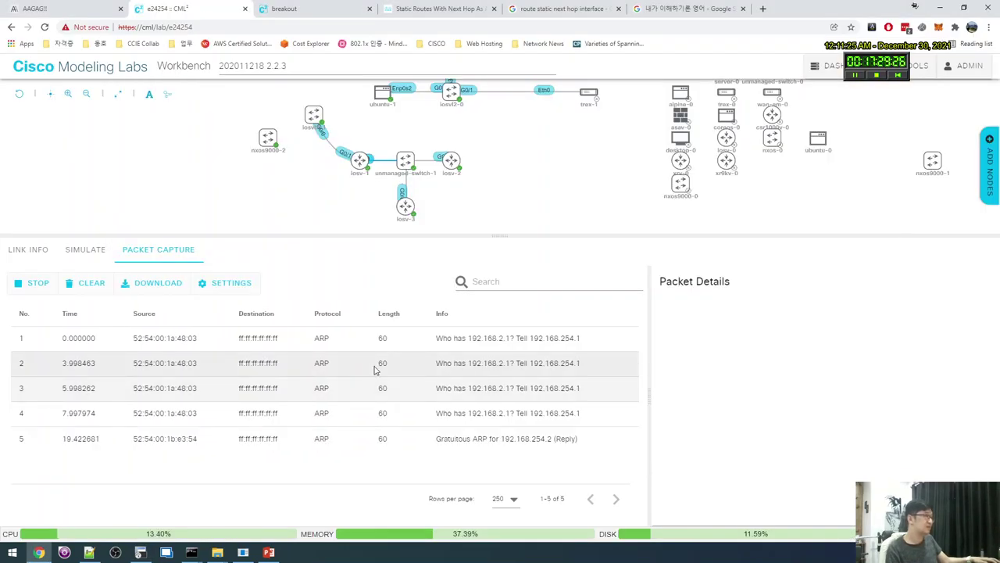
key("alt+Tab")
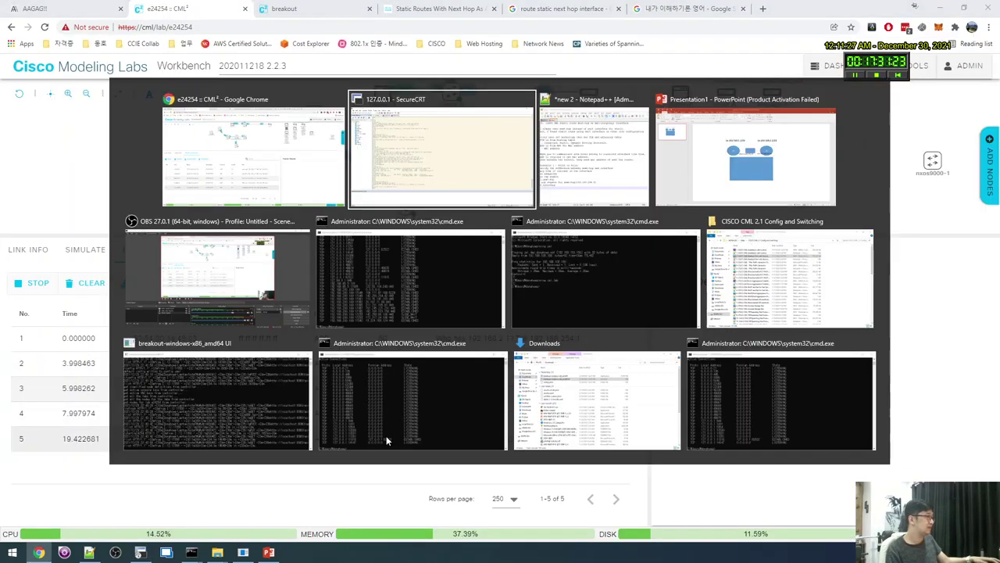
key("alt+Tab")
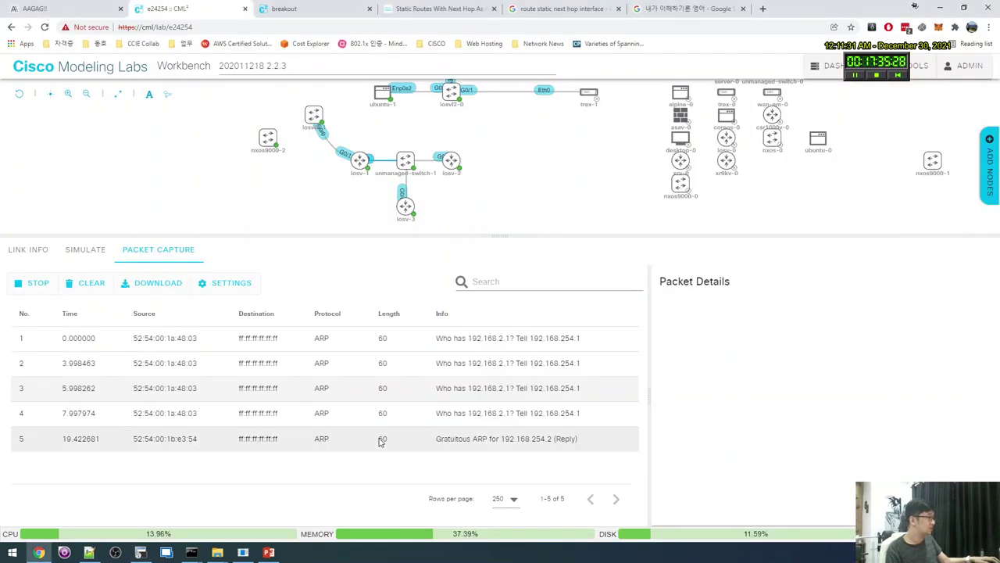
key("alt+Tab")
type("sh")
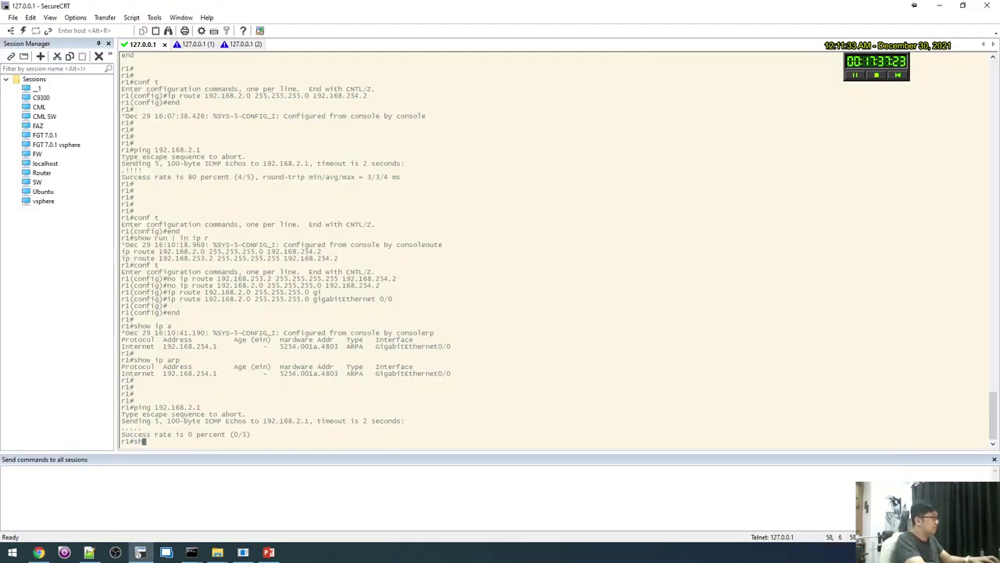
type("ow ip arp")
key("Return")
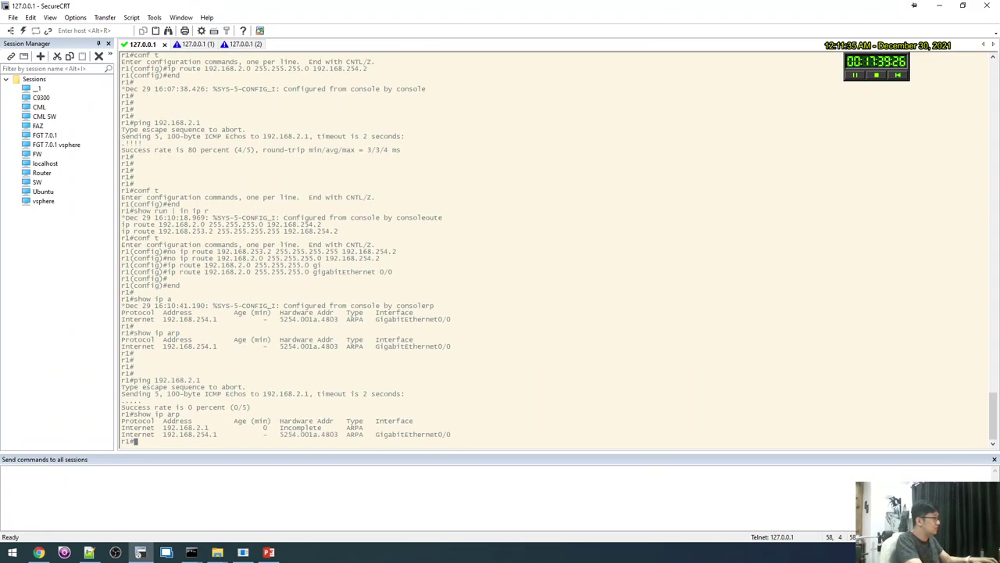
Repeat the ping to 192.168.2.1 from r1.
type("show ip arp")
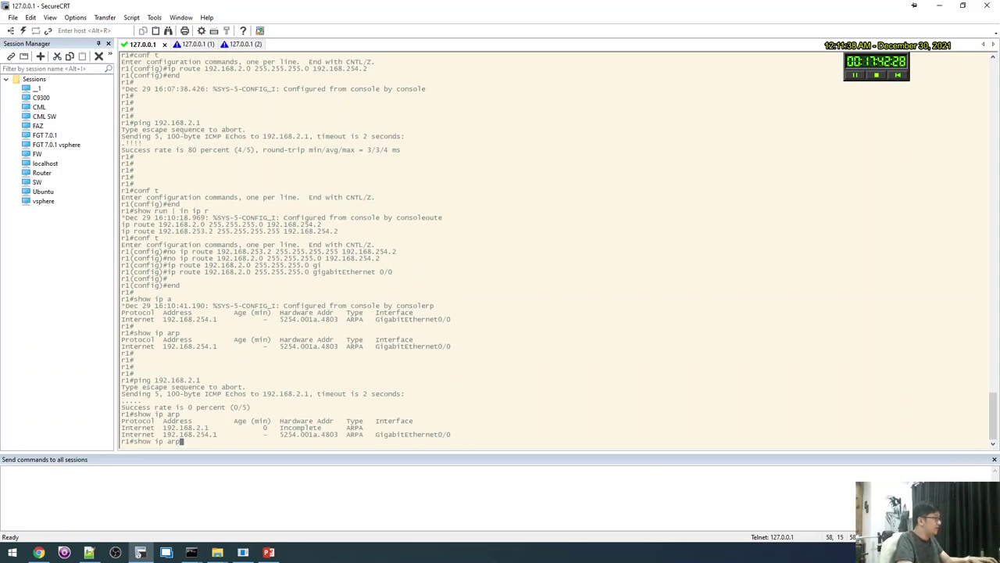
key("Up")
key("Return")
Examine the ARP requests and the gratuitous ARP in packet 5 of the Cisco Modeling Labs capture.
key("alt+Tab")
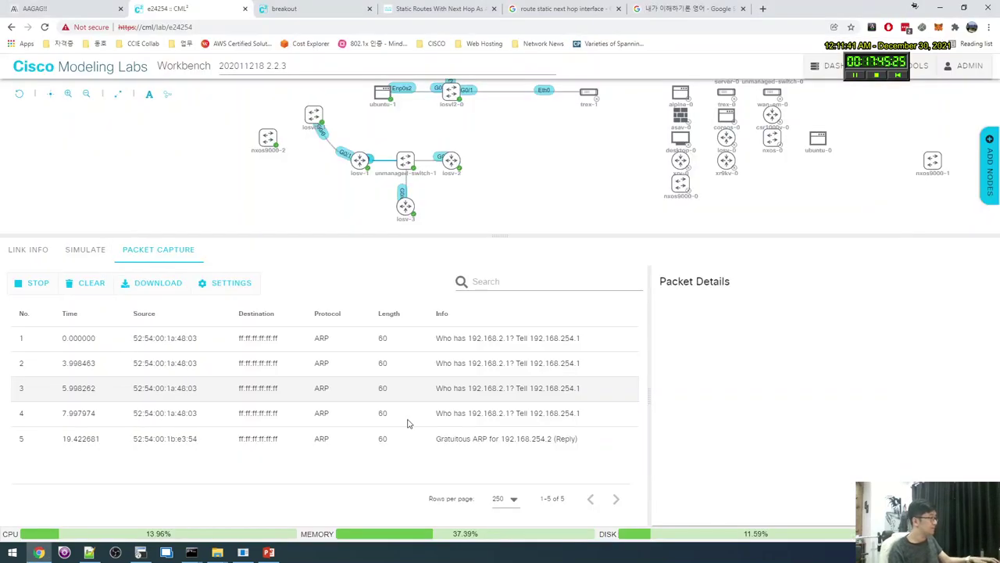
key("alt+Tab")
key("alt+Tab")
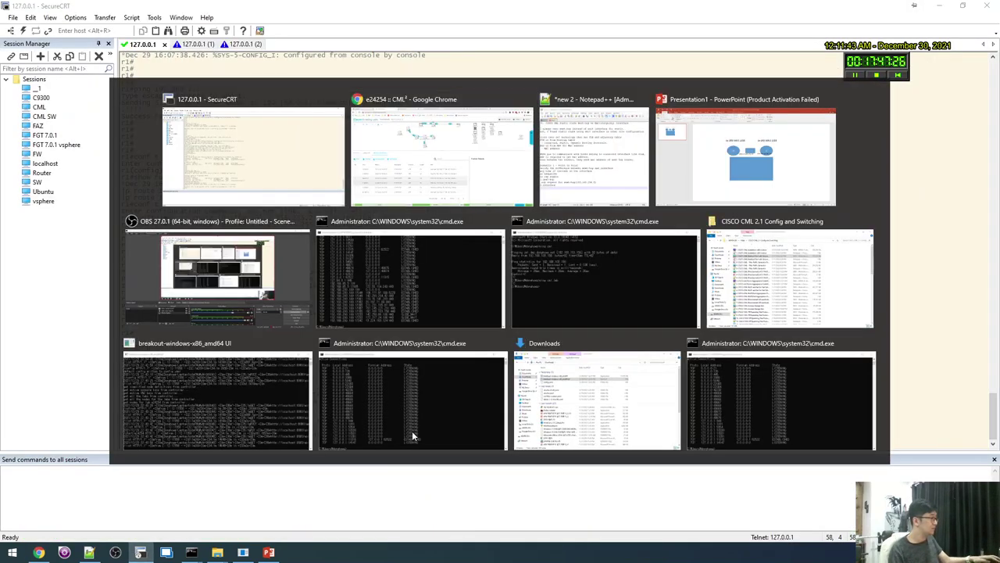
scroll(428, 398, "down", 2)
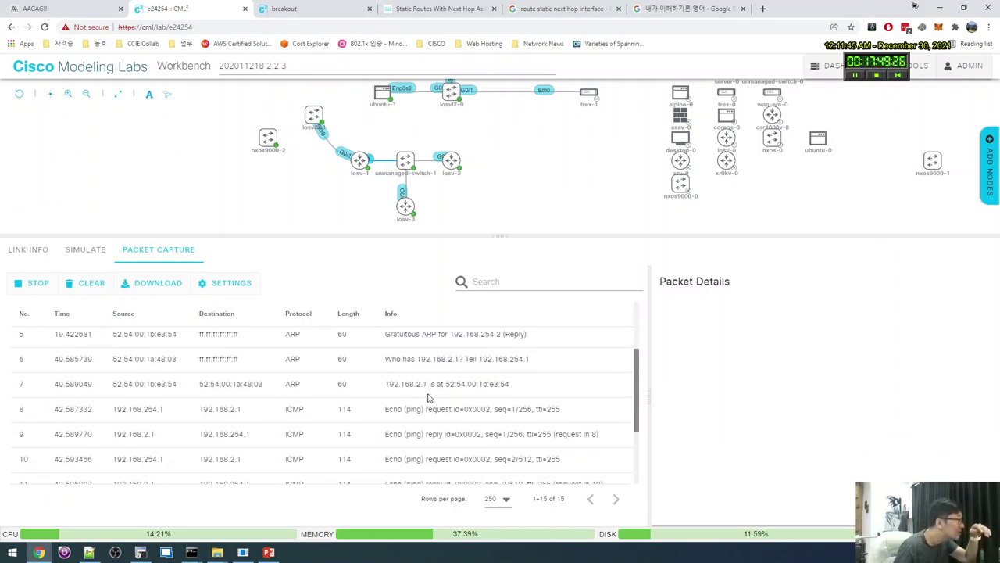
scroll(441, 410, "up", 2)
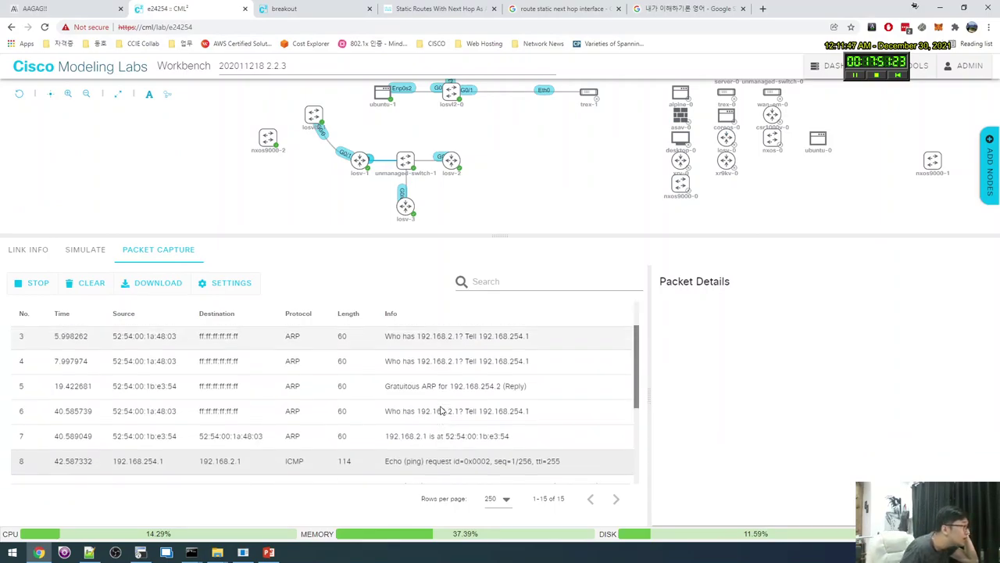
left_click(452, 386)
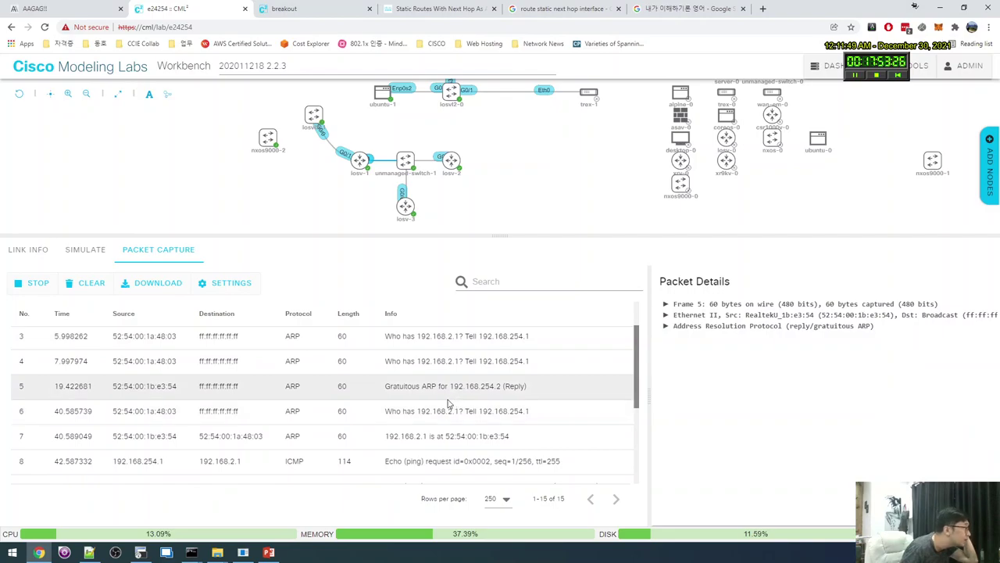
scroll(450, 403, "up", 2)
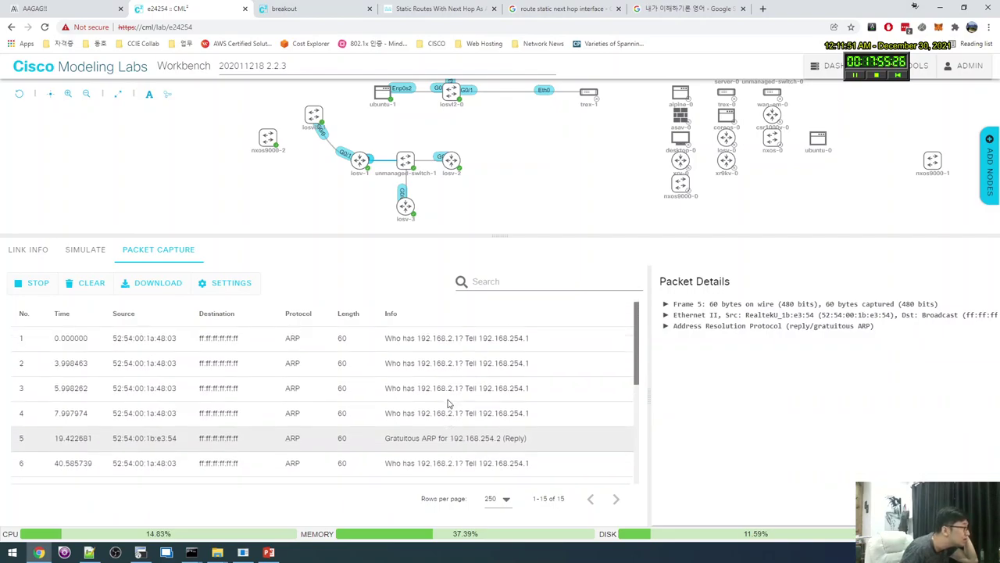
scroll(449, 404, "down", 3)
scroll(451, 391, "up", 2)
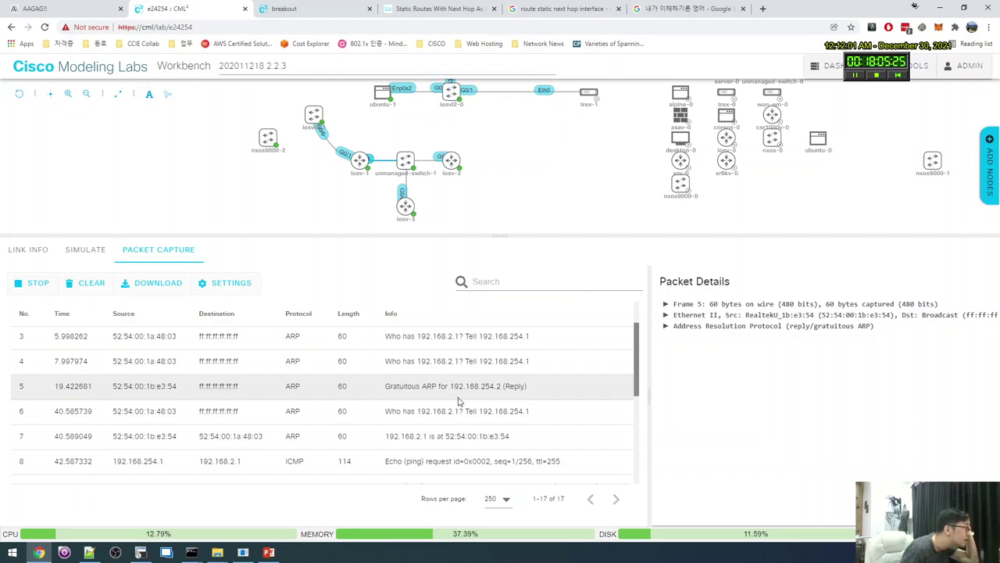
Inspect the ARP request, ARP reply and first ICMP echo request in packets 6 to 8.
left_click(459, 411)
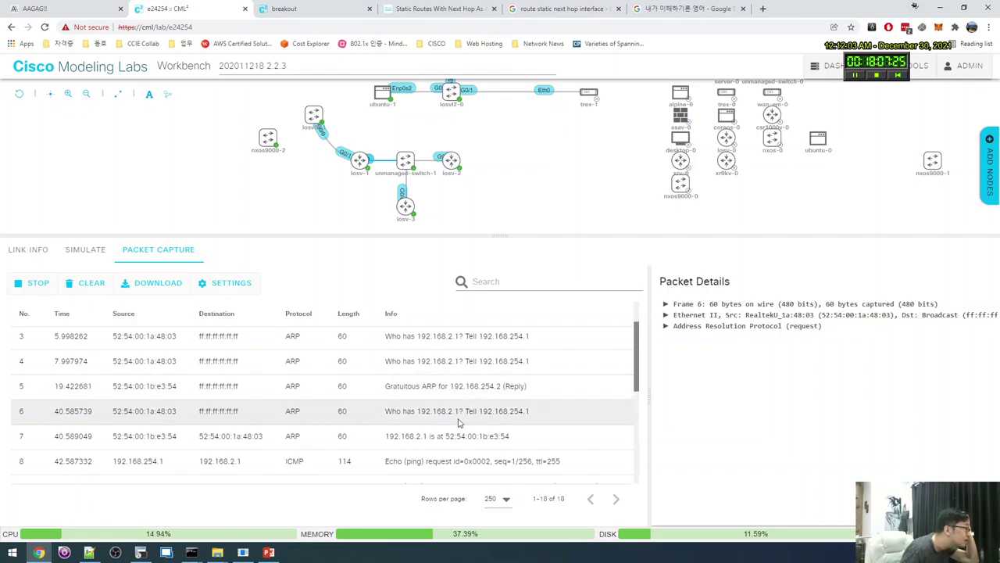
scroll(487, 414, "down", 1)
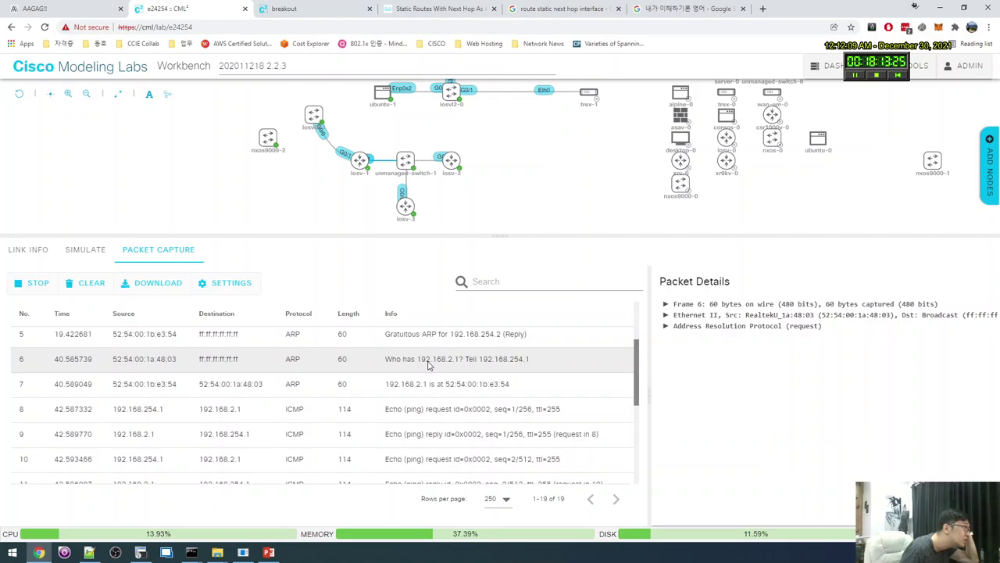
left_click(428, 384)
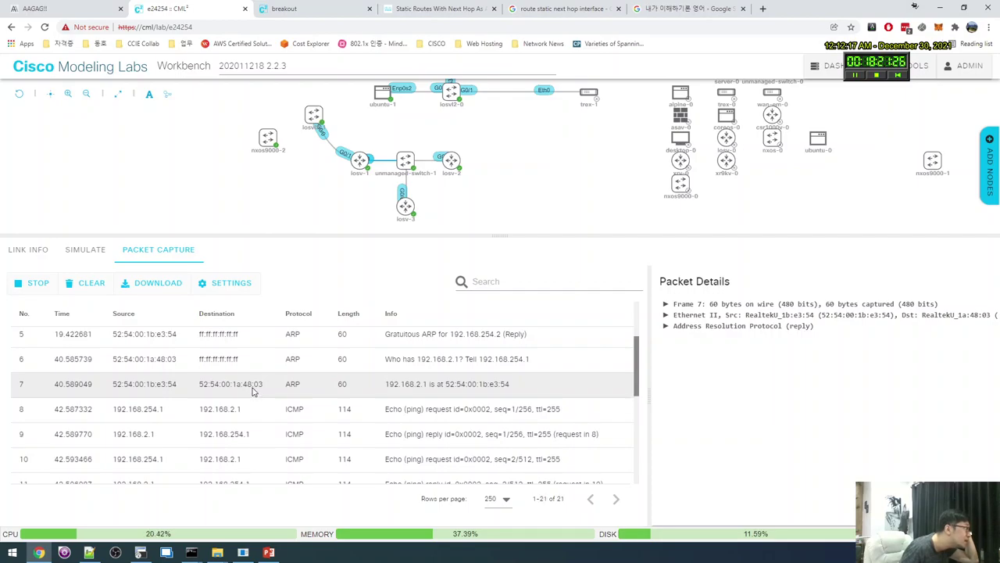
left_click(412, 408)
scroll(415, 414, "down", 1)
scroll(415, 414, "up", 1)
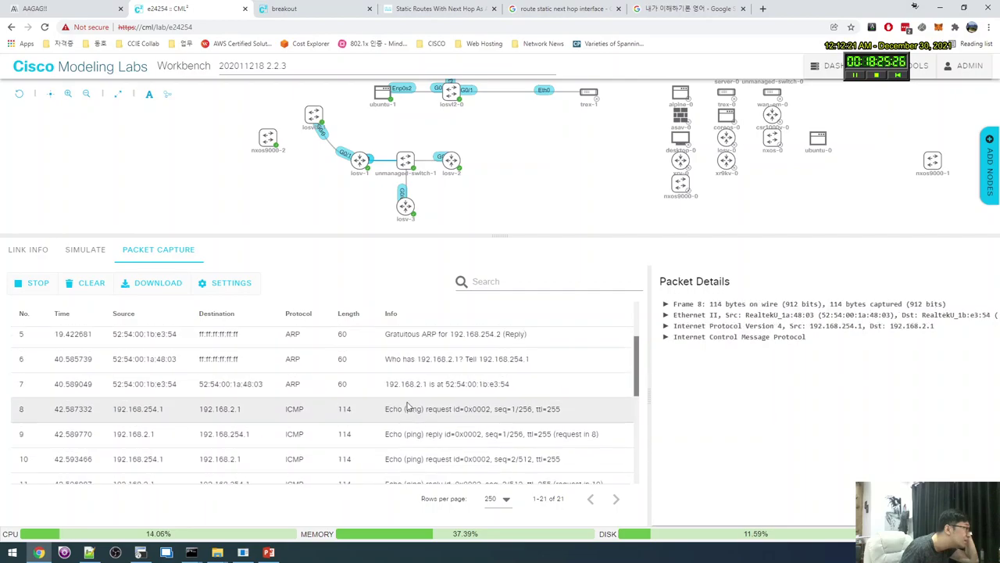
Switch to r2 in SecureCRT and add 192.168.2.2 255.255.255.0 as a secondary address on Loopback0.
key("alt+Tab")
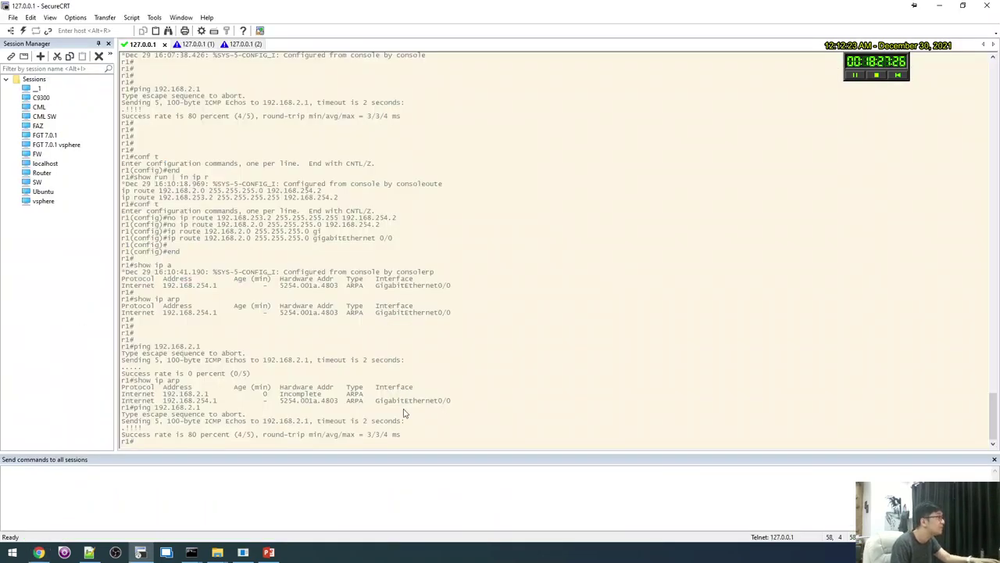
key("ctrl+Tab")
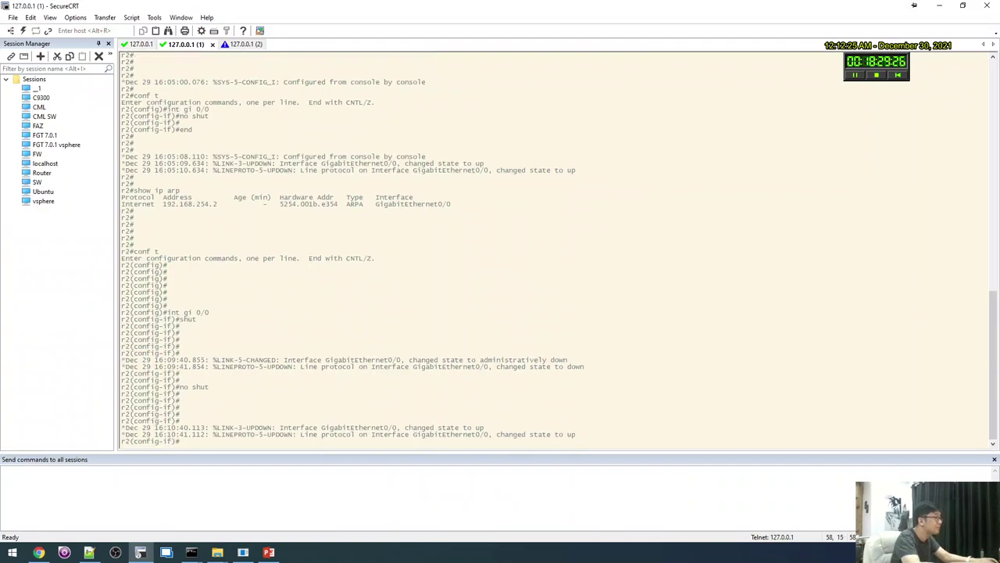
key("Return")
key("Return")
key("Return")
key("Return")
type("int lo 0")
key("Return")
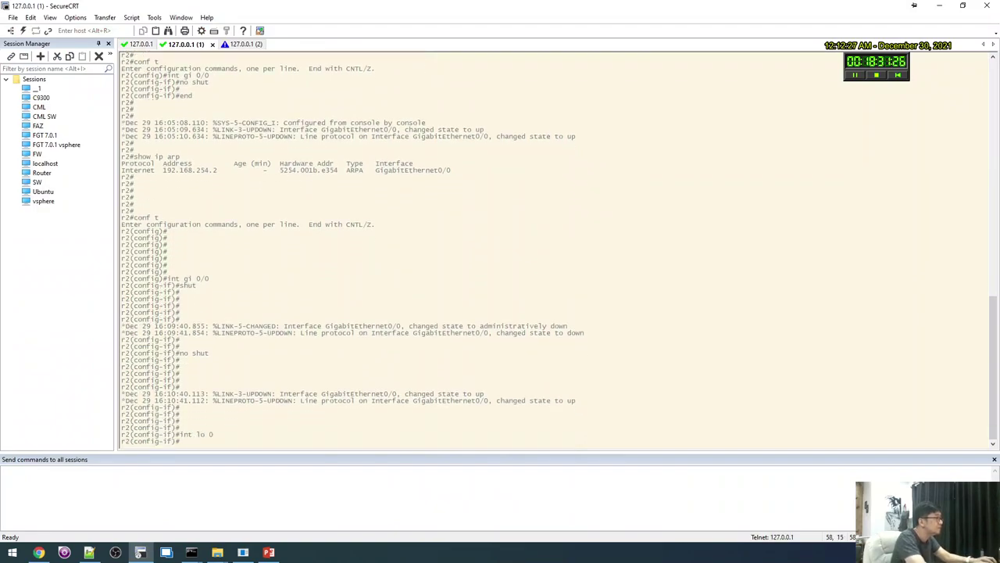
type("ip add")
key("Tab")
type("192.168.")
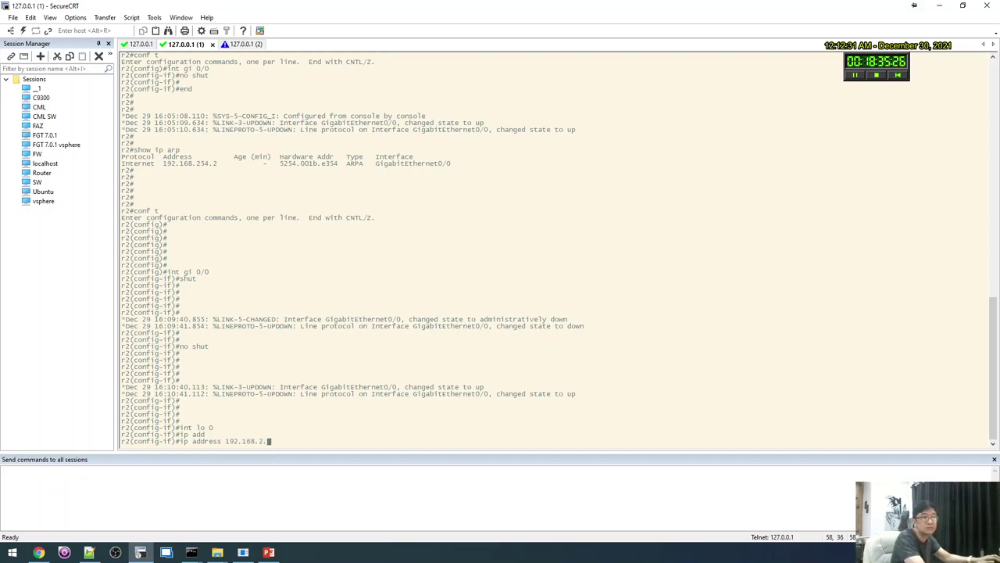
type("2.2 255.255.255.0 se")
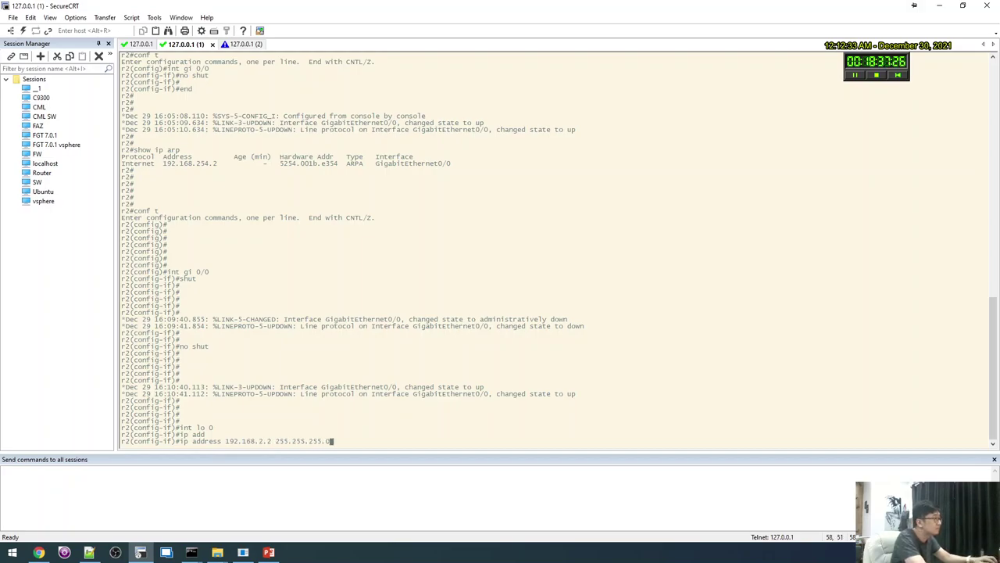
key("Tab")
key("Tab")
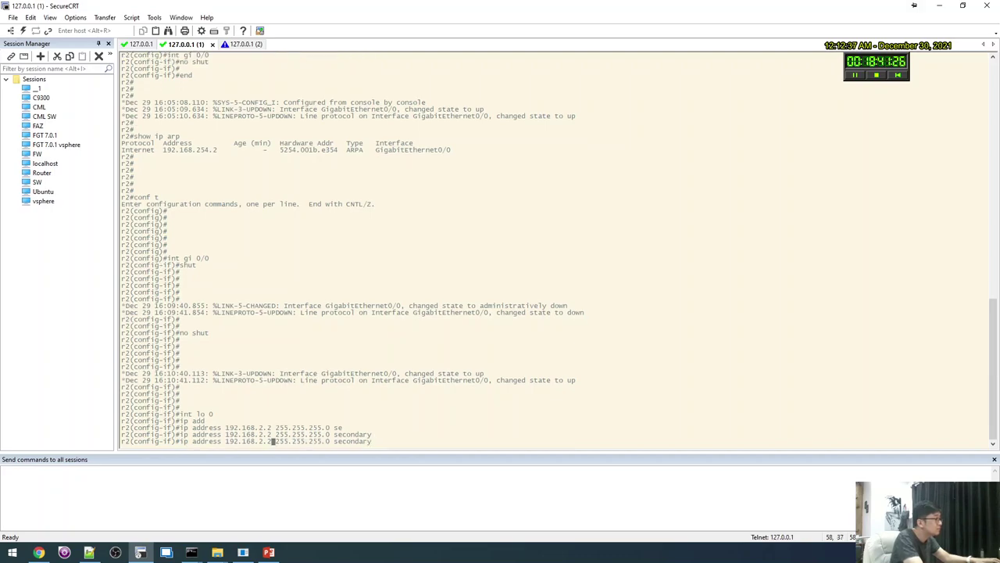
Add 192.168.2.3 255.255.255.0 as another secondary address on r2's Loopback0.
key("BackSpace")
type("3")
key("Return")
key("Up")
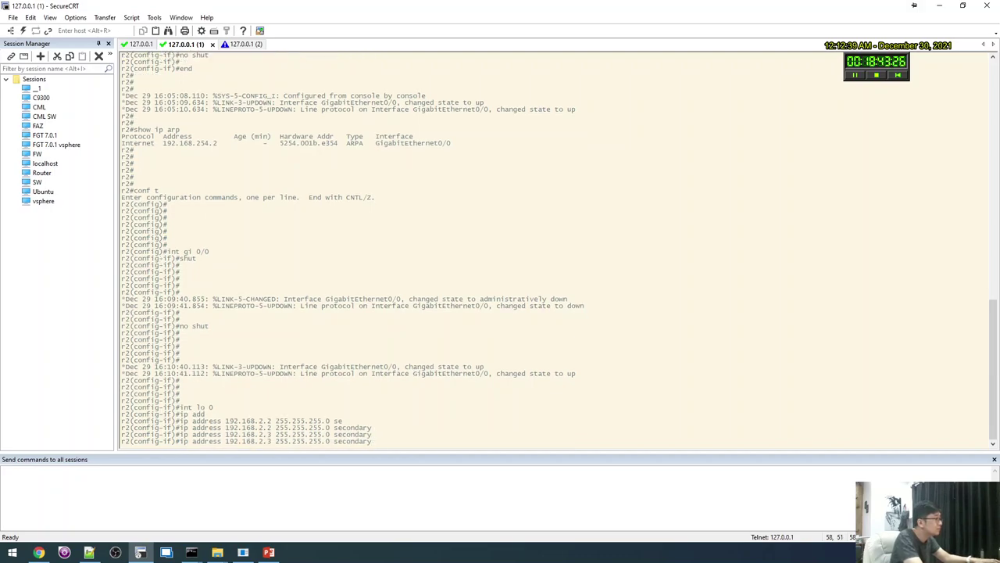
key("Return")
key("Return")
key("Return")
key("Return")
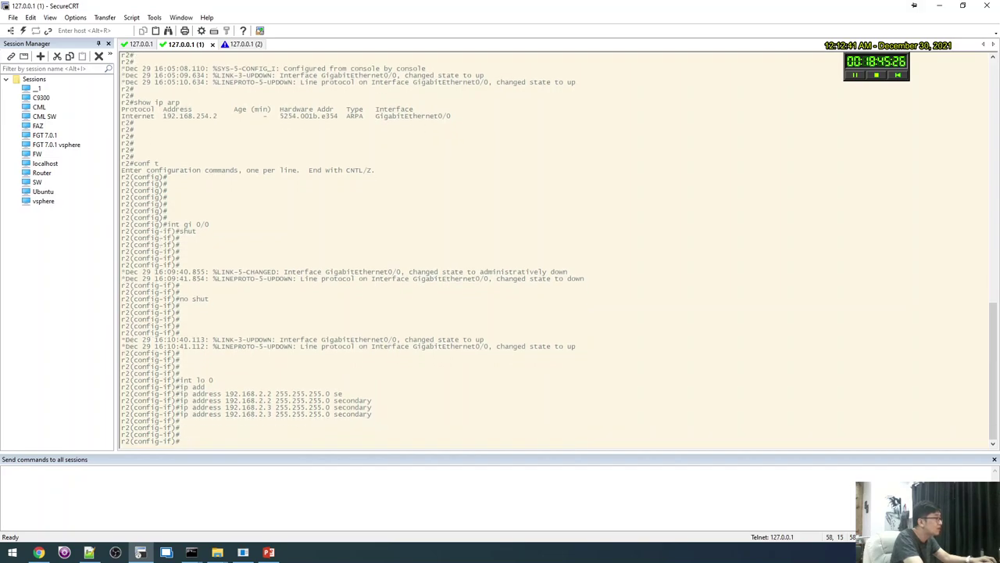
Display r2's Loopback0 running configuration with "do show run int lo 0".
type("do show run int")
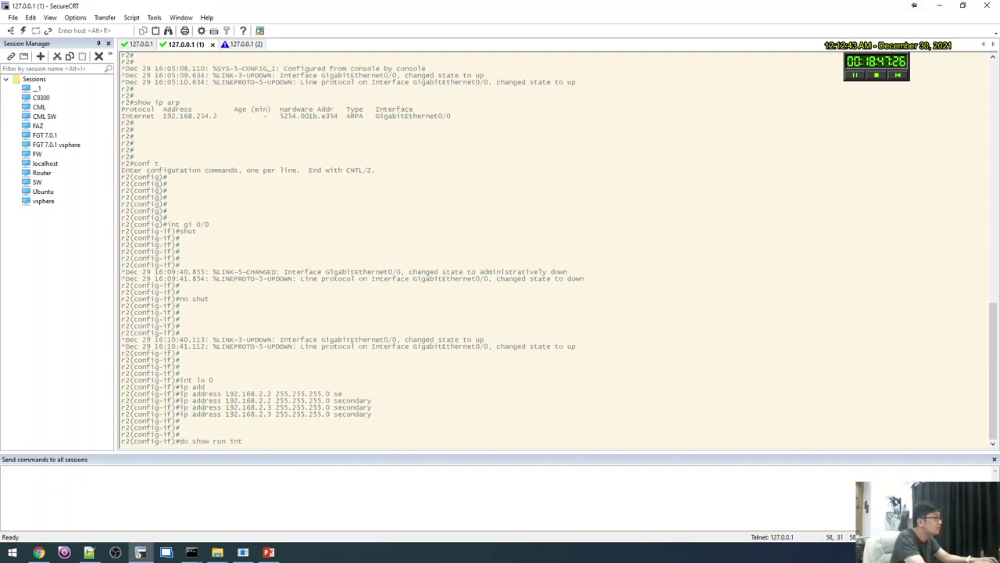
type(" lo 0")
key("Return")
key("Return")
key("Return")
key("Return")
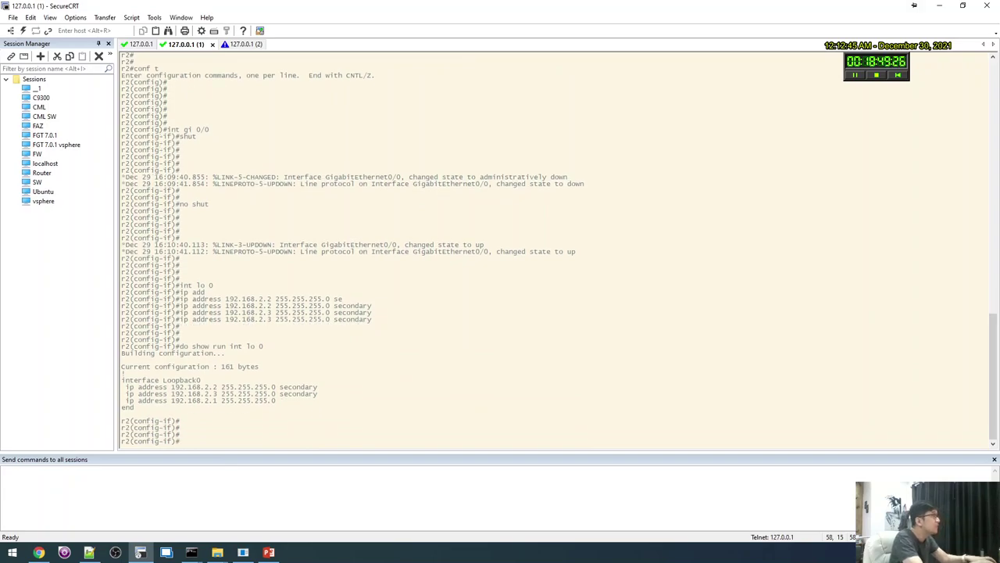
Ping the secondary address 192.168.2.2 from r1.
key("alt+1")
key("Return")
key("Return")
key("Return")
key("Return")
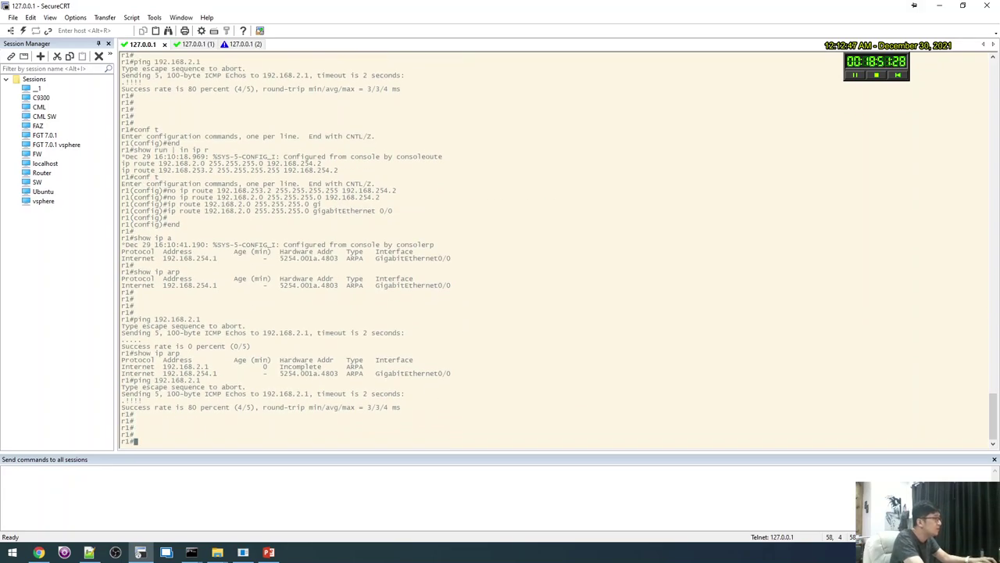
type("ping 192.168.")
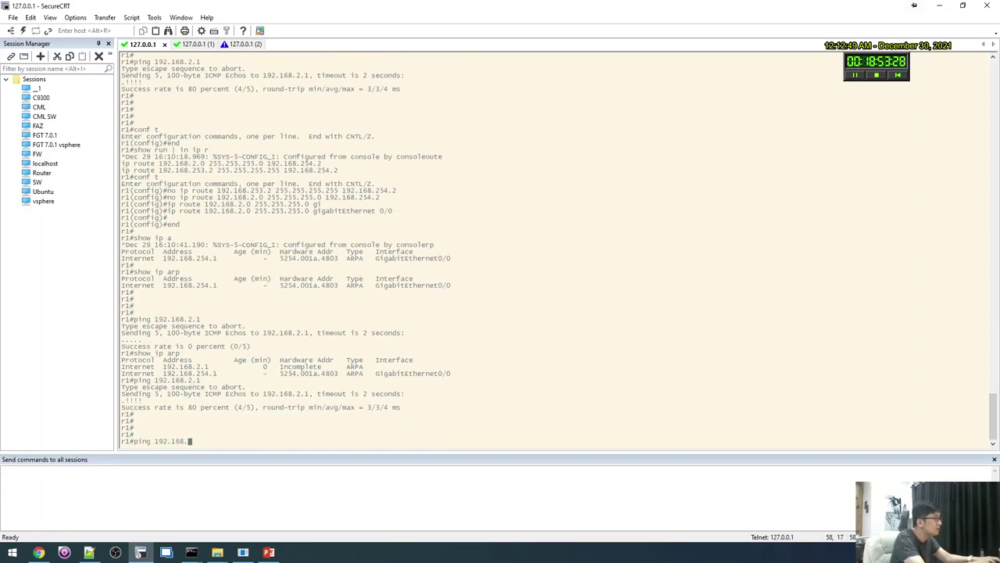
type("2.2")
key("Return")
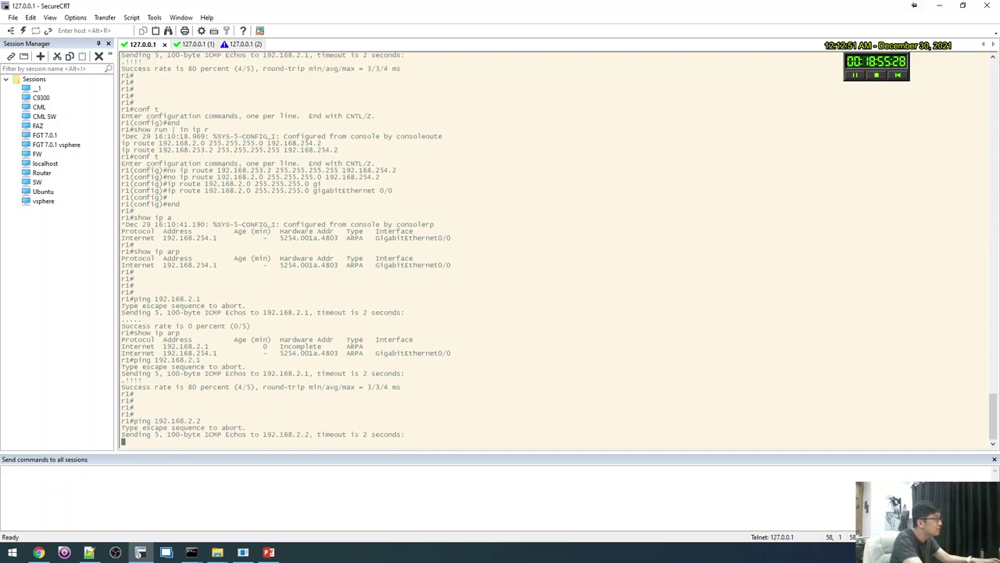
Ping 192.168.2.3 from r1 and list the ARP table with "show ip arp".
type("ping 192.168.2.3")
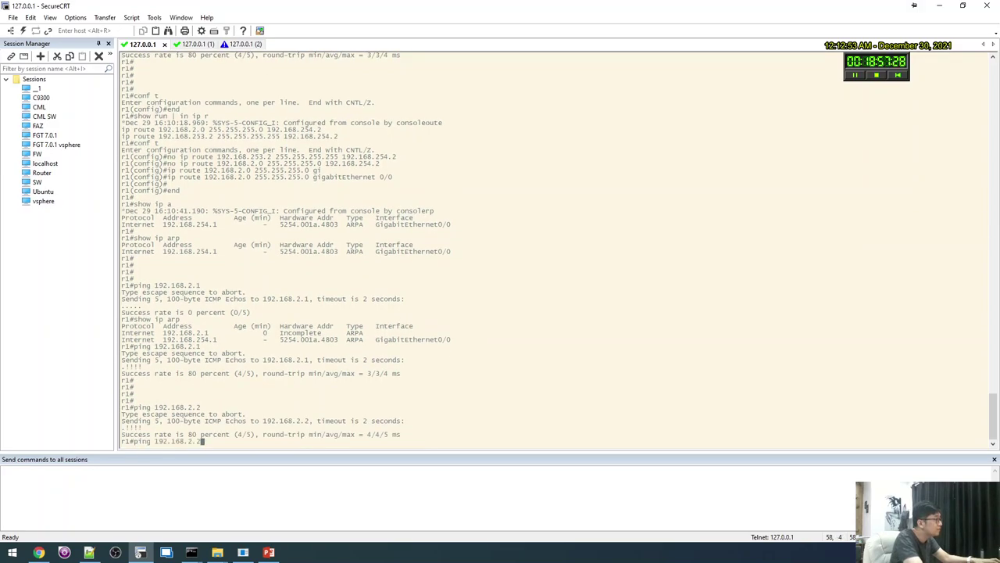
key("Return")
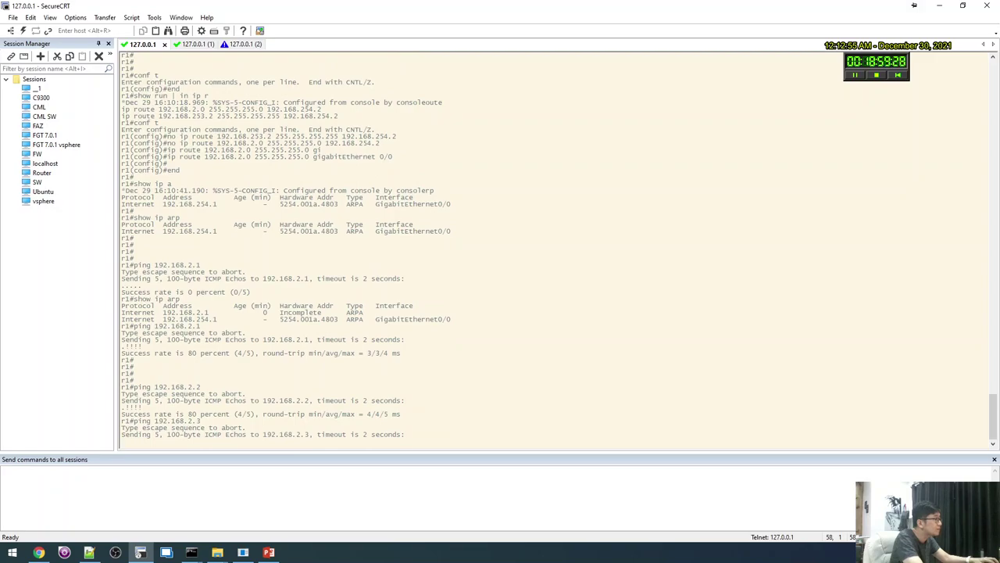
type("show ip arp")
key("Return")
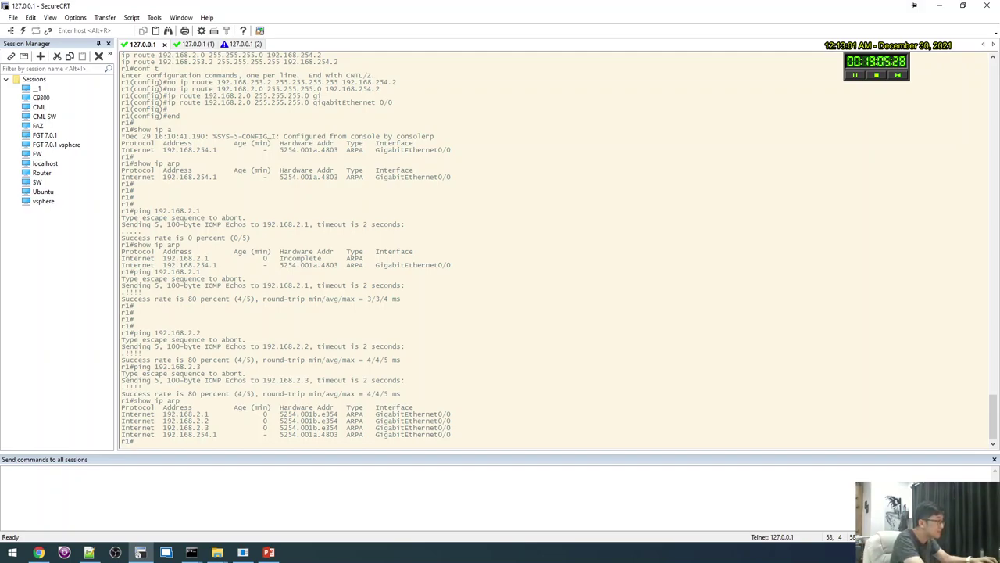
Ping 192.168.2.4 from r1, abort the ping early, and display the ARP table.
key("Up")
key("Up")
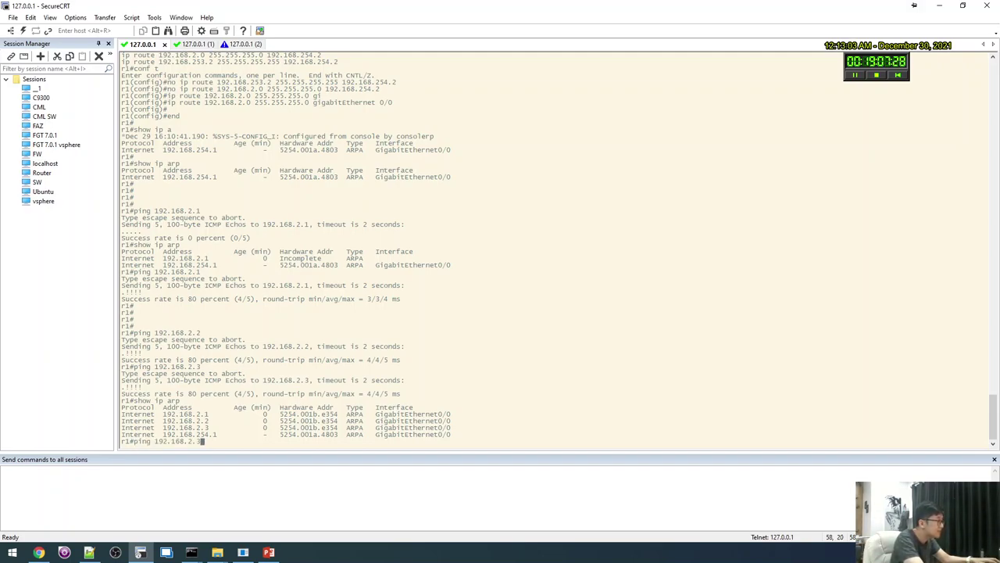
key("BackSpace")
type("4")
key("Return")
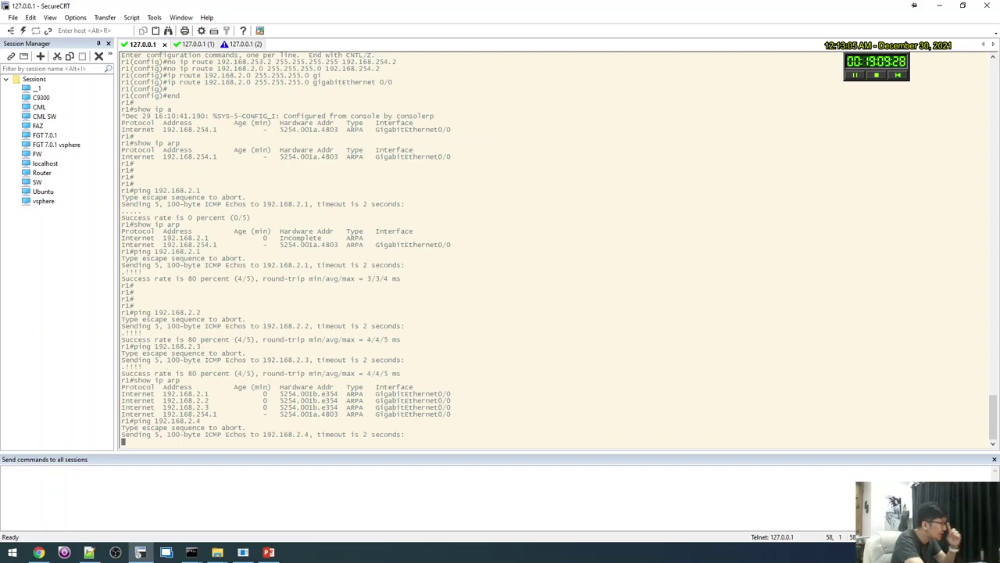
key("ctrl+shift+6")
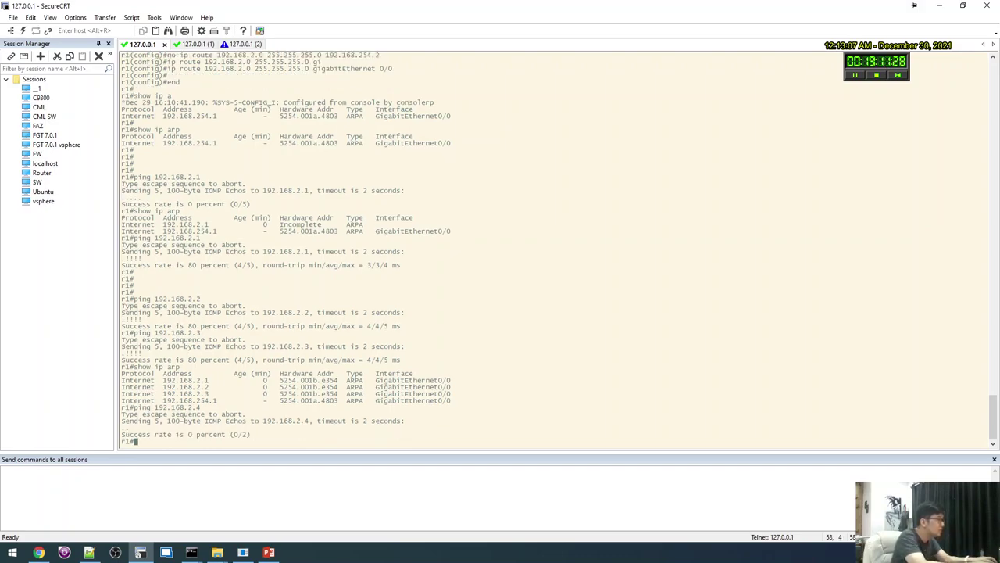
type("show ip arp")
key("Return")
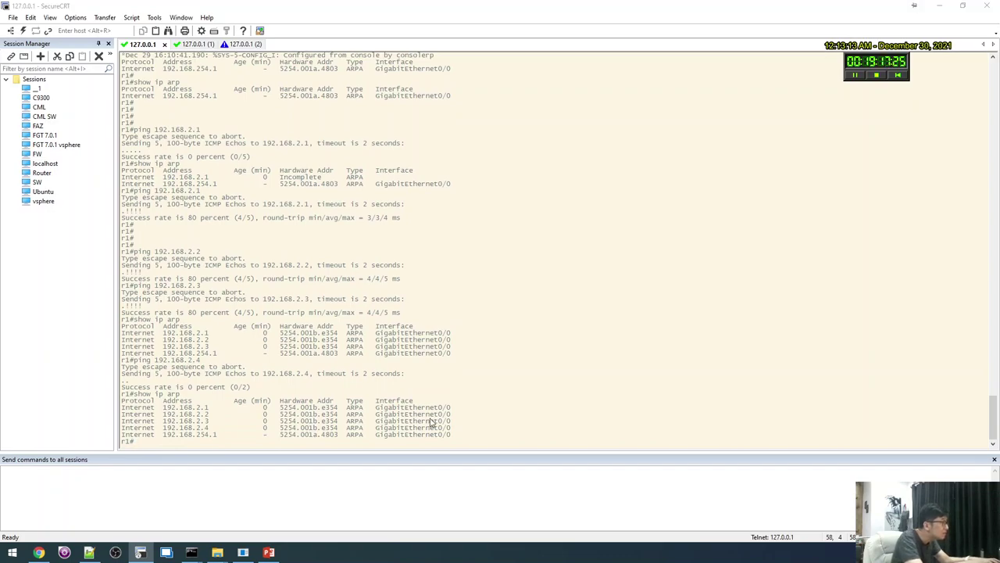
Examine the captured ARP and ICMP packets for 192.168.2.2 and 192.168.2.3 in Cisco Modeling Labs.
key("alt+Tab")
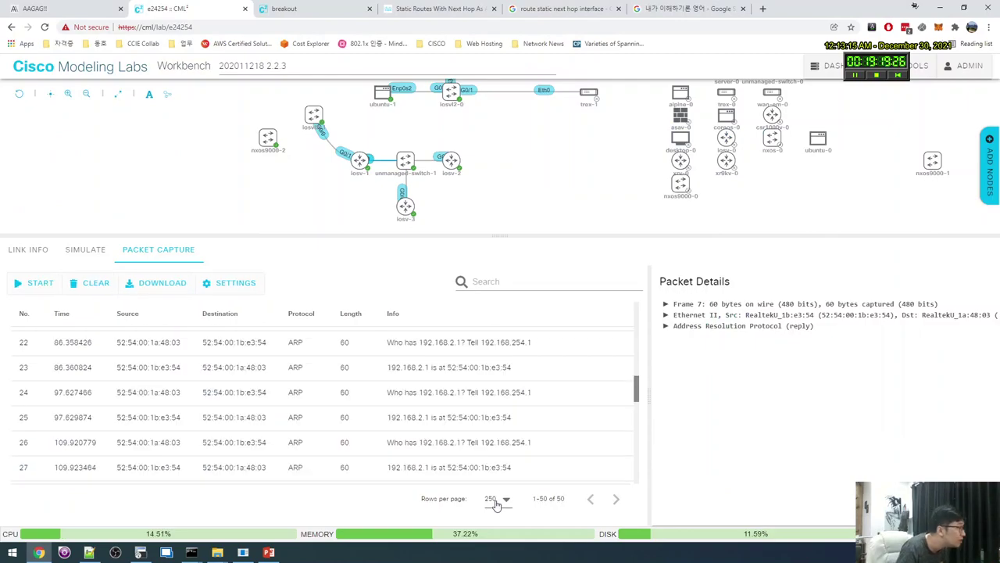
scroll(466, 394, "down", 4)
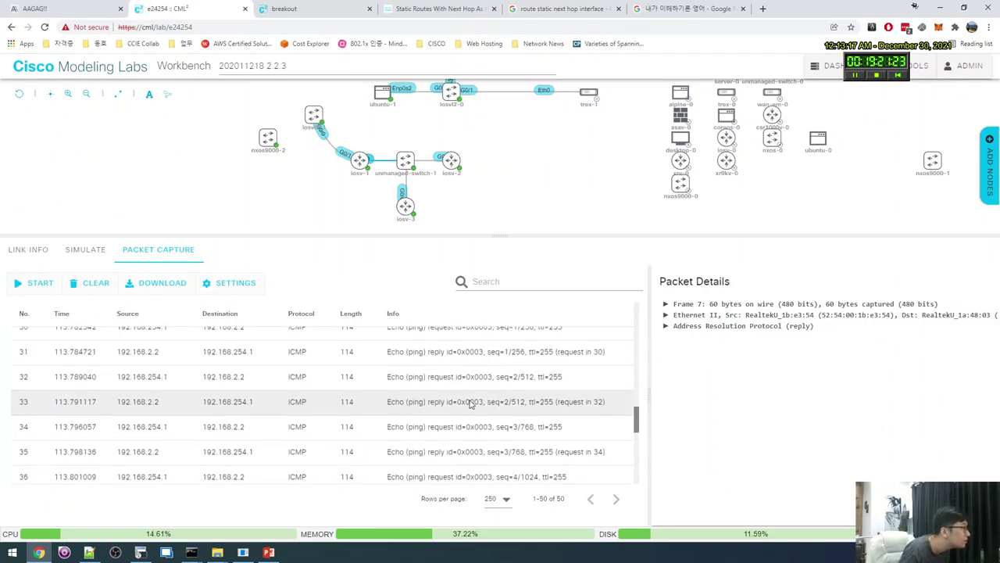
scroll(473, 399, "down", 3)
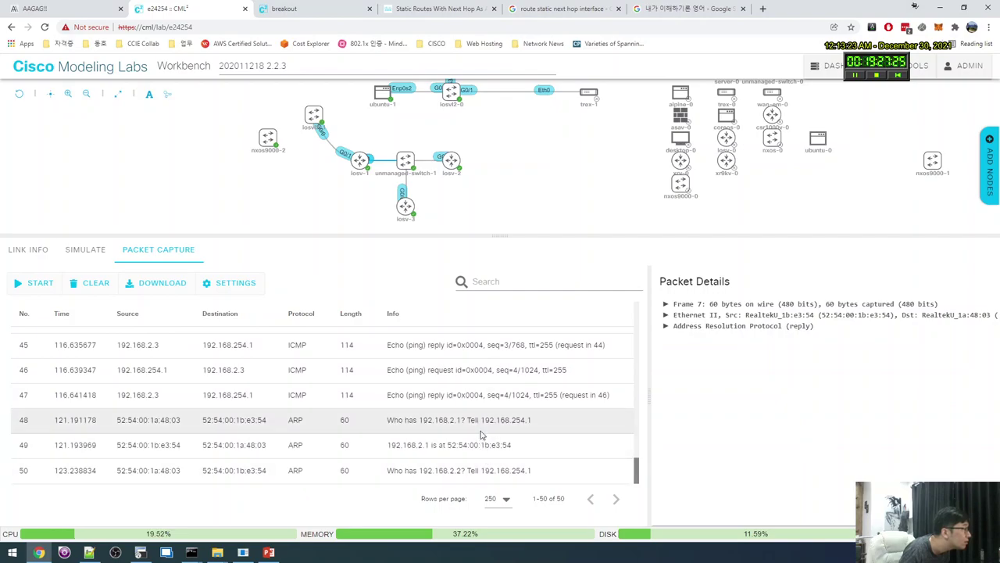
scroll(482, 441, "up", 4)
scroll(469, 426, "up", 1)
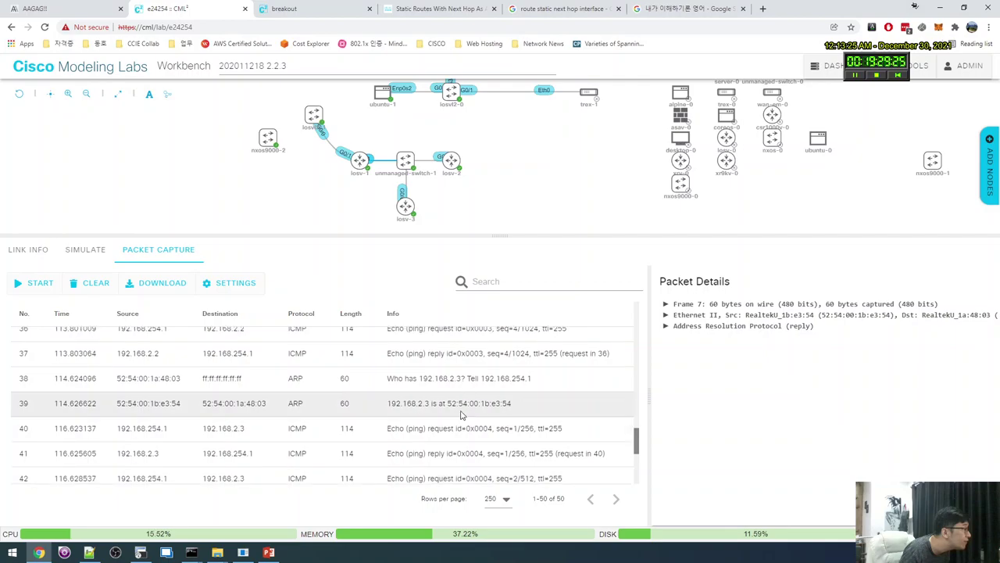
scroll(461, 414, "down", 4)
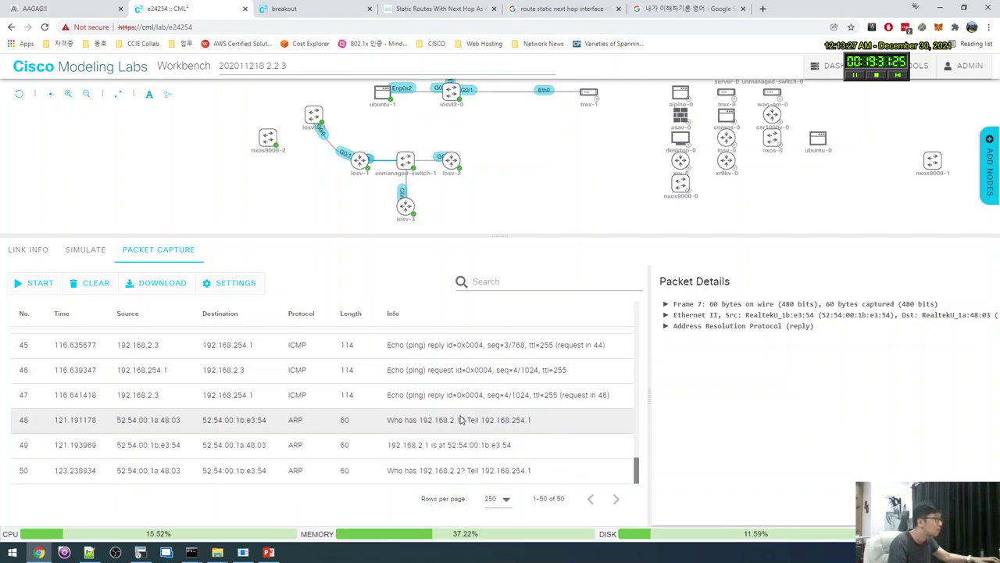
Start a new packet capture on the selected link in Cisco Modeling Labs.
key("alt+Tab")
key("alt+Tab")
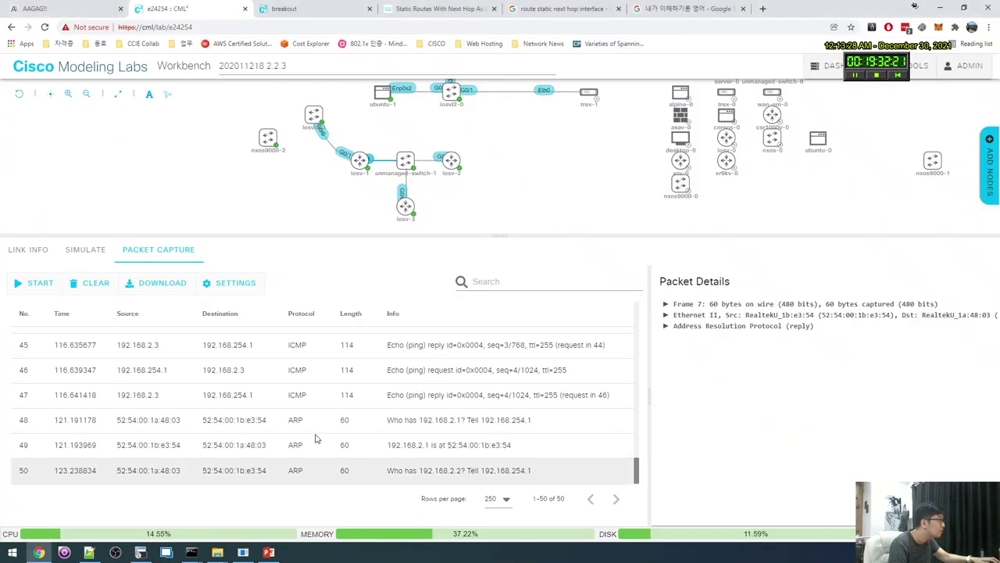
left_click(47, 283)
Return to r1 in SecureCRT, discard the recalled ping command, and run "show ip arp".
key("alt+Tab")
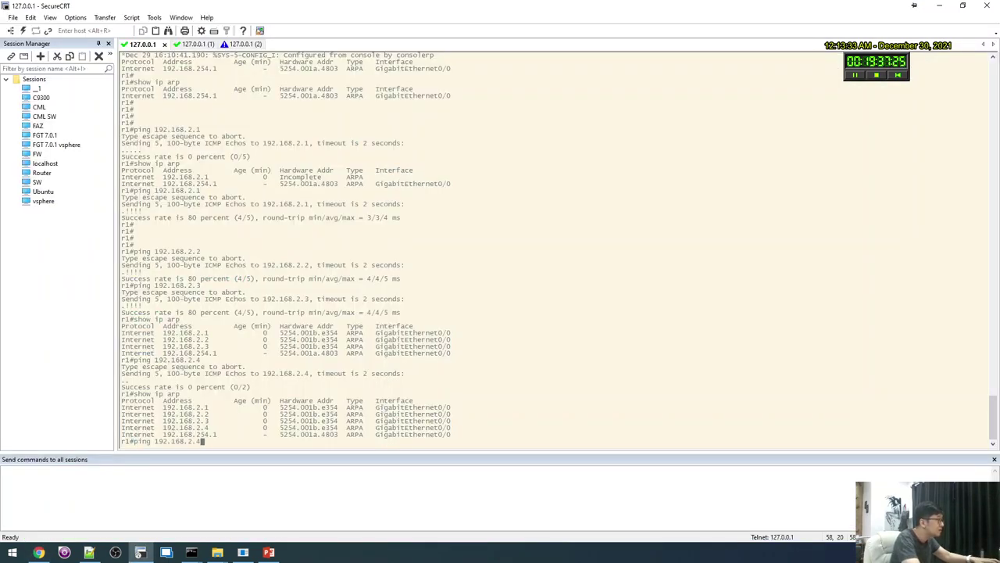
key("BackSpace")
key("BackSpace")
key("BackSpace")
key("BackSpace")
key("BackSpace")
key("BackSpace")
key("BackSpace")
key("BackSpace")
key("BackSpace")
key("BackSpace")
key("BackSpace")
type("show ip arp")
key("Return")
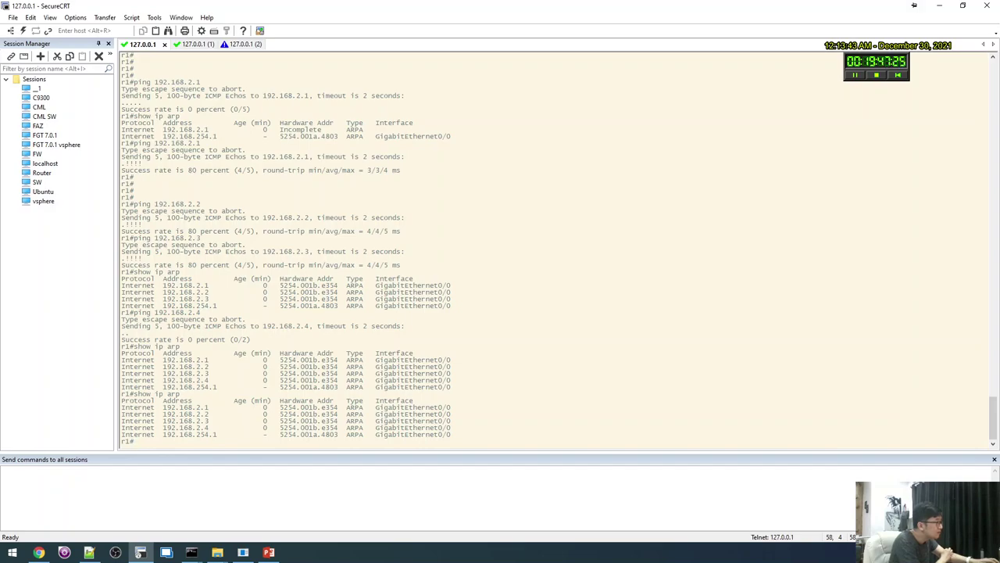
Check the CML capture for packets, and shut down Loopback0 on r2 in SecureCRT.
key("alt+Tab")
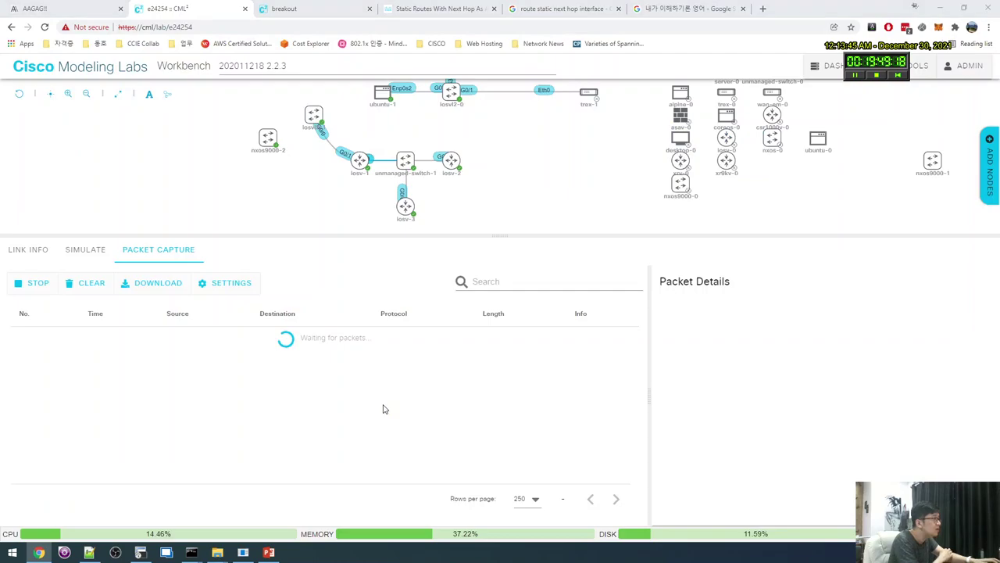
key("alt+Tab")
key("ctrl+Tab")
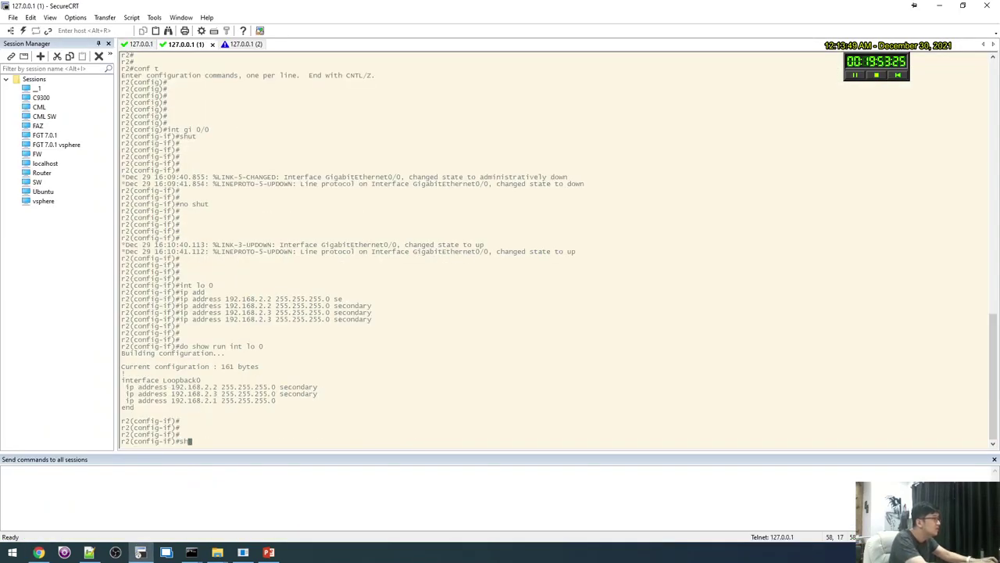
key("Return")
Examine the ARP requests and replies for the 192.168.2.x addresses in the new CML capture.
key("alt+Tab")
key("alt+Tab")
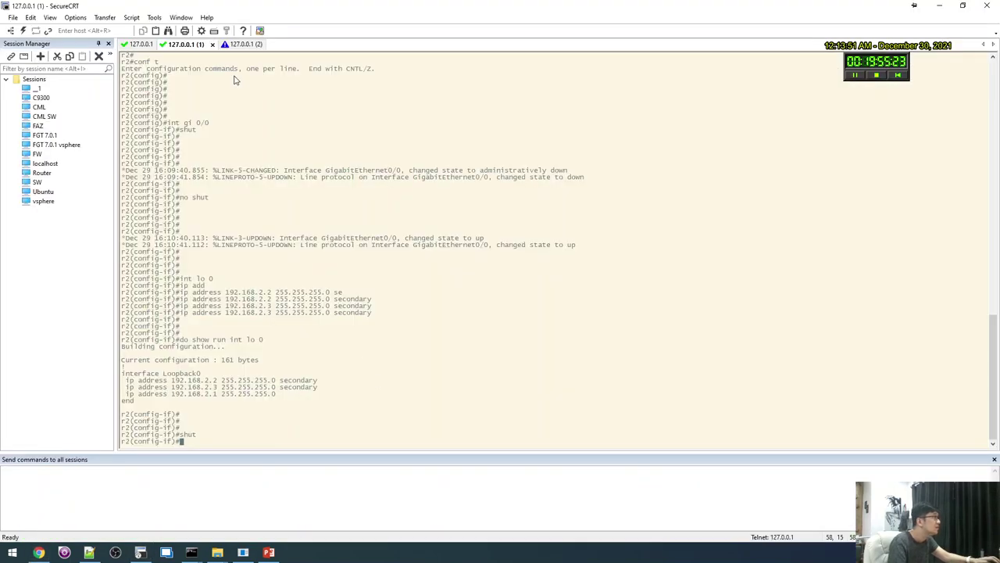
key("ctrl+shift+Tab")
key("alt+Tab")
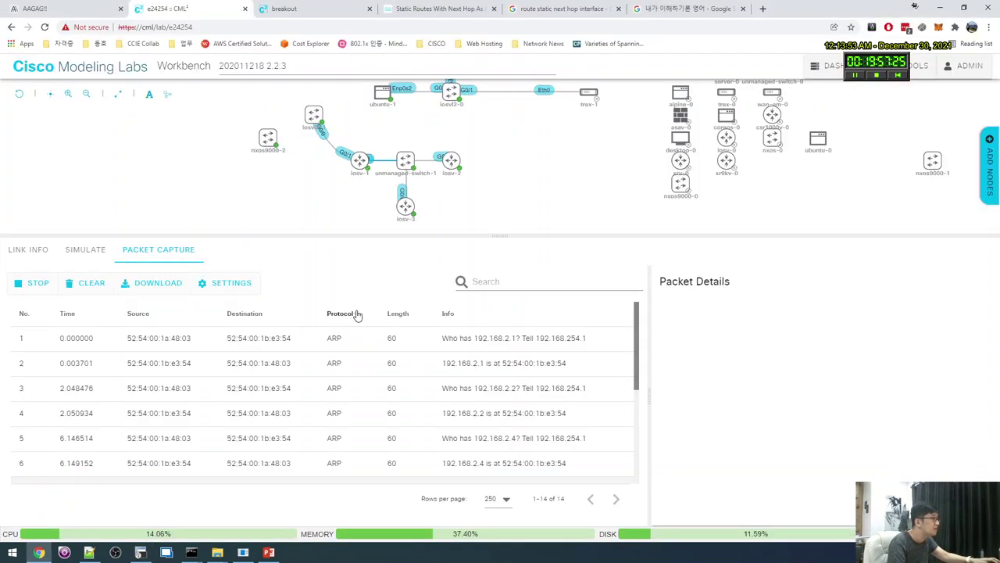
key("alt+Tab")
key("alt+Tab")
scroll(313, 371, "down", 3)
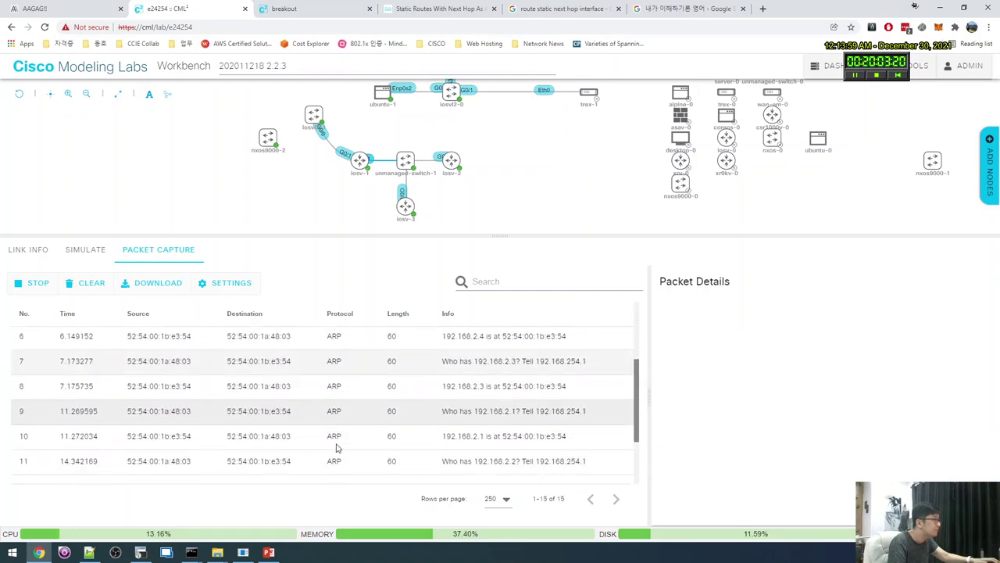
Restart the packet capture with an empty packet list and switch to SecureCRT.
left_click(37, 283)
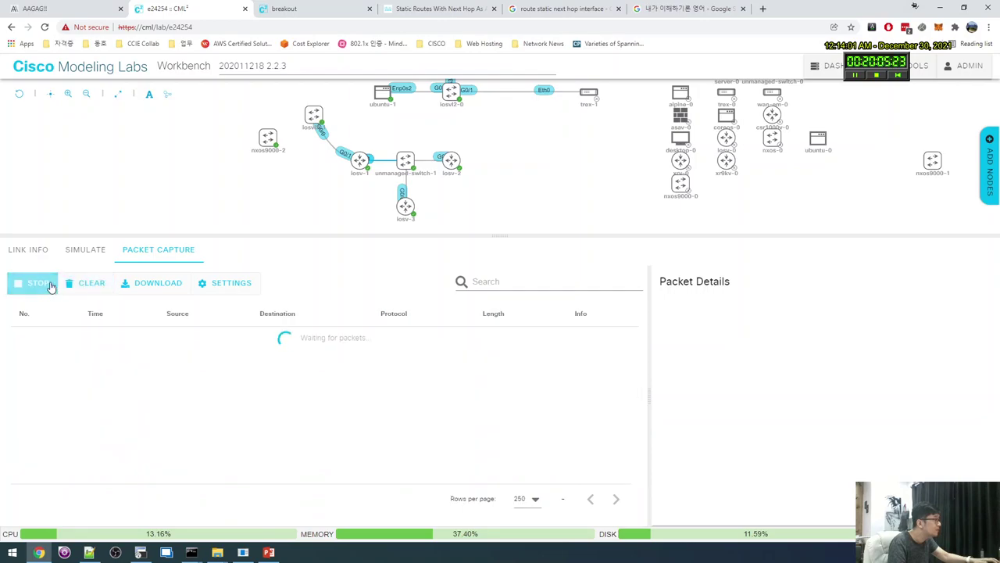
left_click(86, 286)
key("alt+Tab")
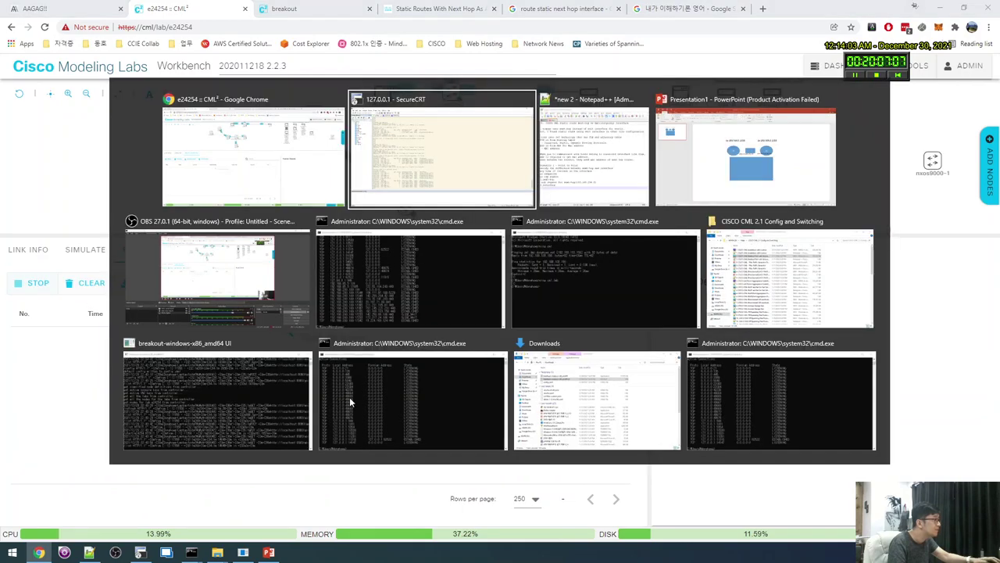
Run "show ip arp" on r1 to check the current ARP table.
type("show ip arp")
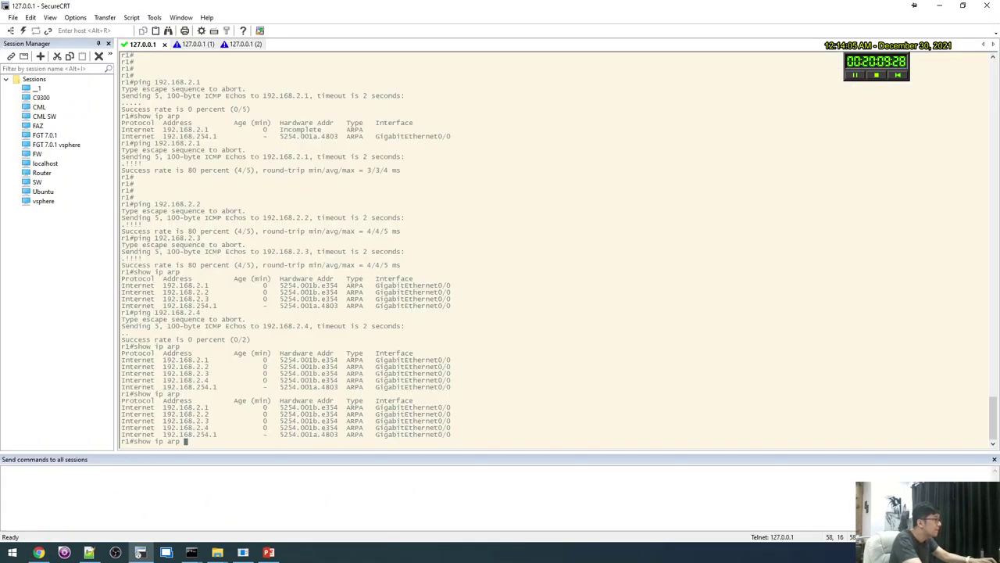
key("Return")
key("Return")
key("Return")
key("Return")
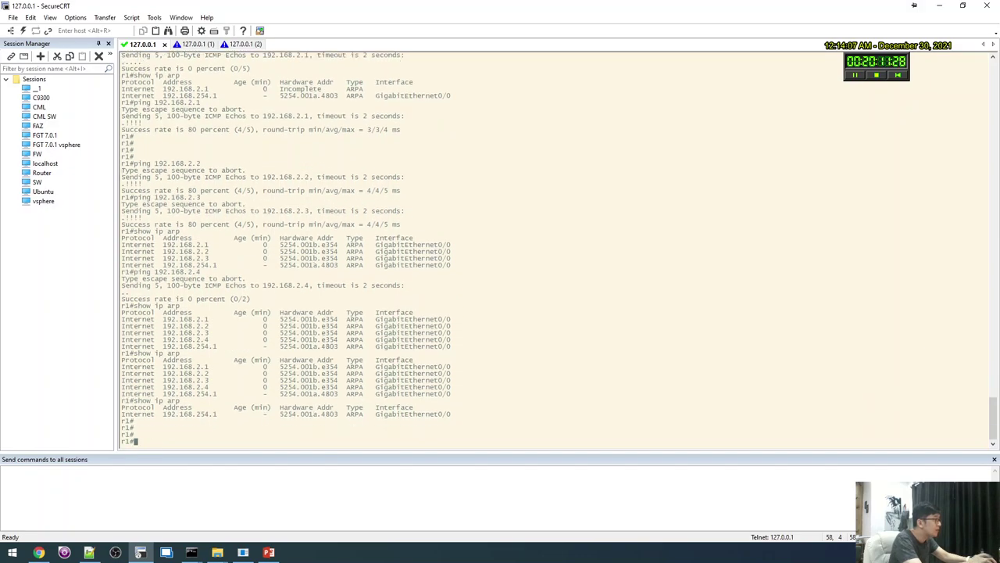
Switch to the r2 session and re-enable Loopback0 with "no shut".
key("ctrl+Tab")
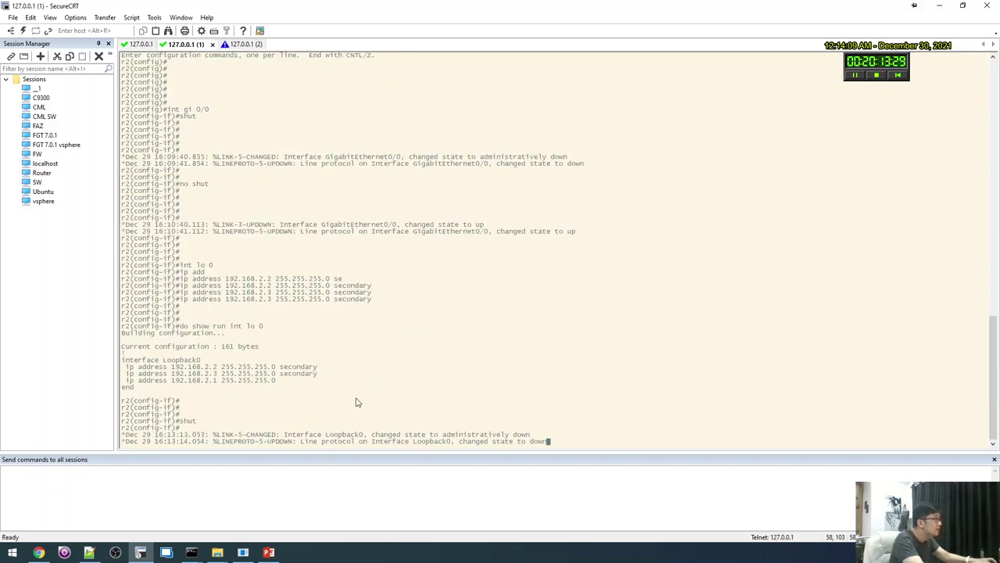
key("Return")
key("Return")
key("Return")
type("no shut")
key("Return")
type("end")
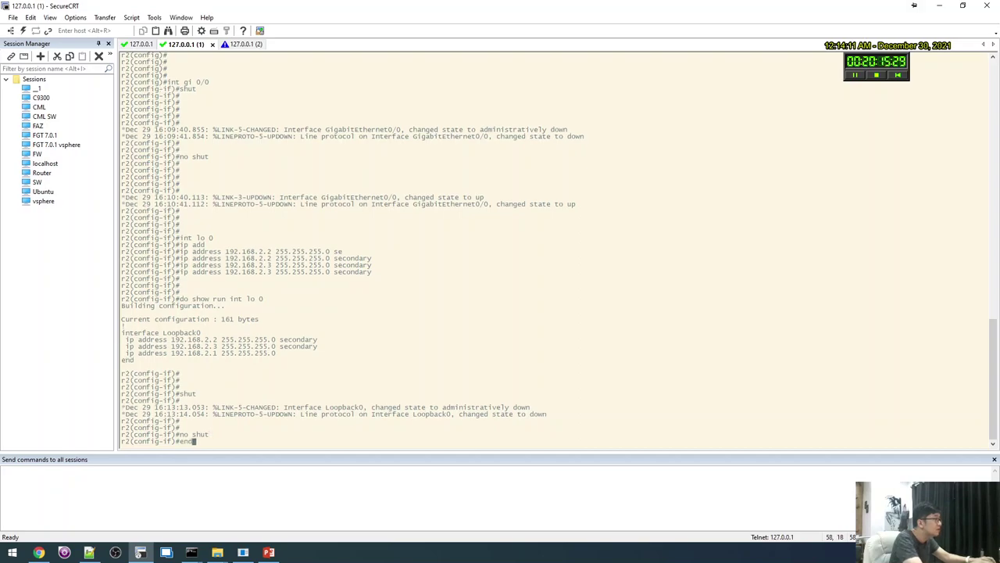
Return to r1, run "show ip arp" again, and check the CML packet capture.
key("ctrl+shift+Tab")
key("Return")
key("Return")
type("show ip arp")
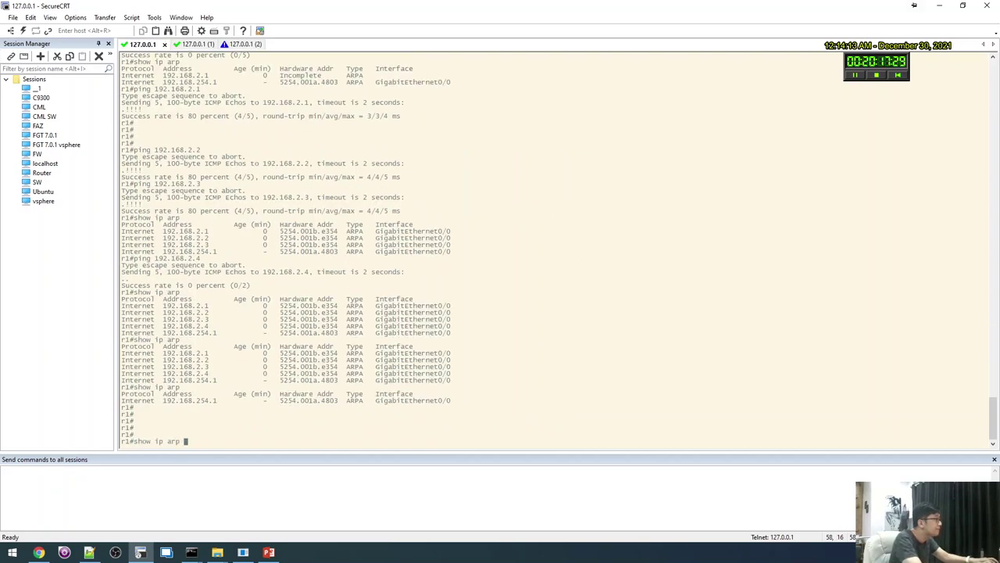
key("Return")
key("alt+Tab")
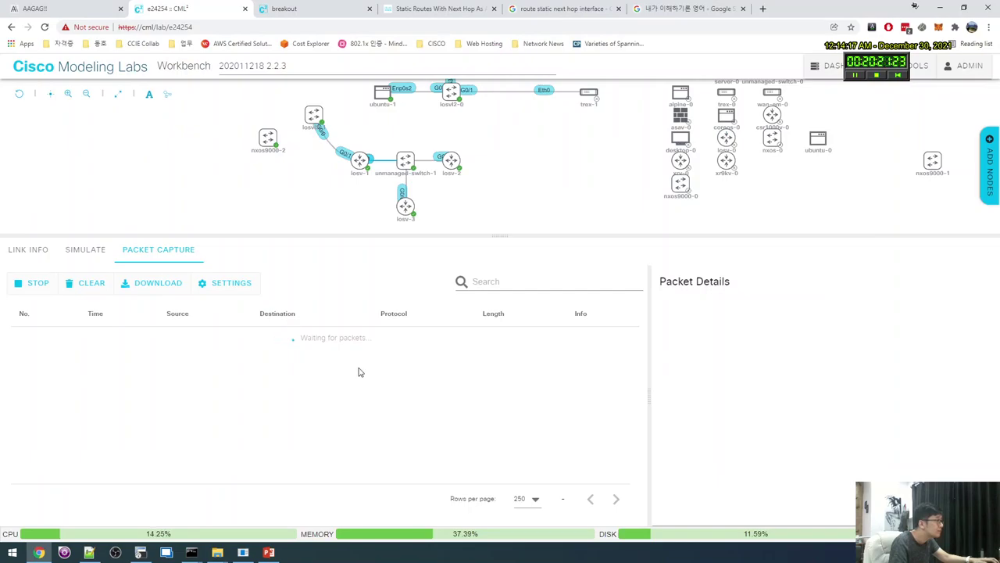
Switch to SecureCRT and ping 192.168.2.4 from r1.
key("alt+Tab")
type("pin")
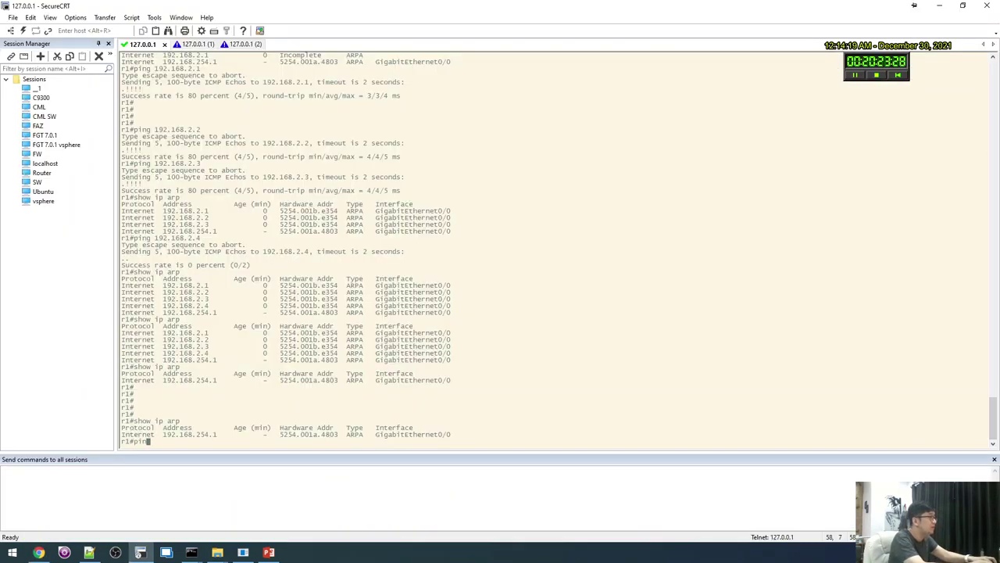
type("g 192.168.2")
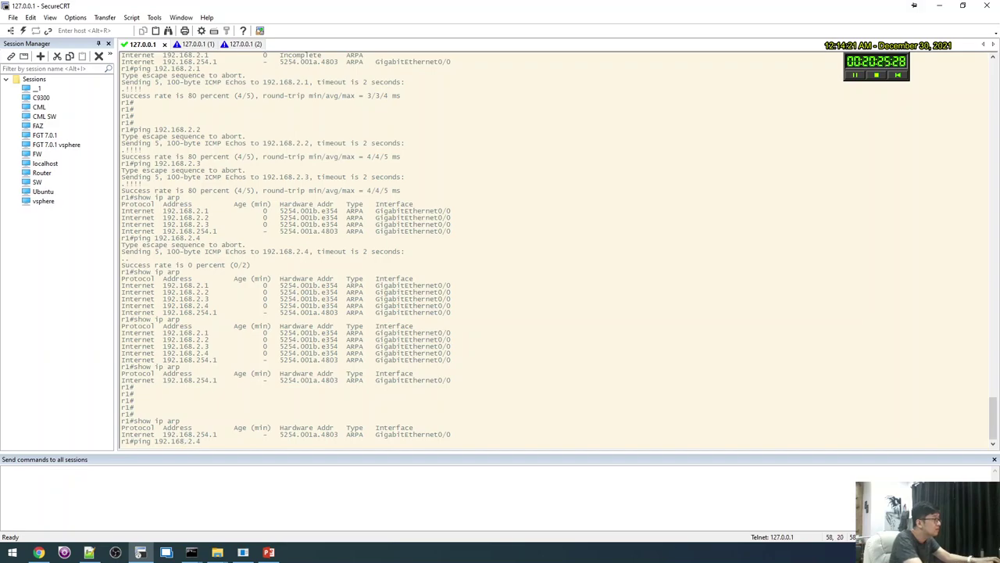
type(".4")
key("Return")
Examine the ARP and ICMP packets for 192.168.2.4 in the CML capture and return to SecureCRT.
key("alt+Tab")
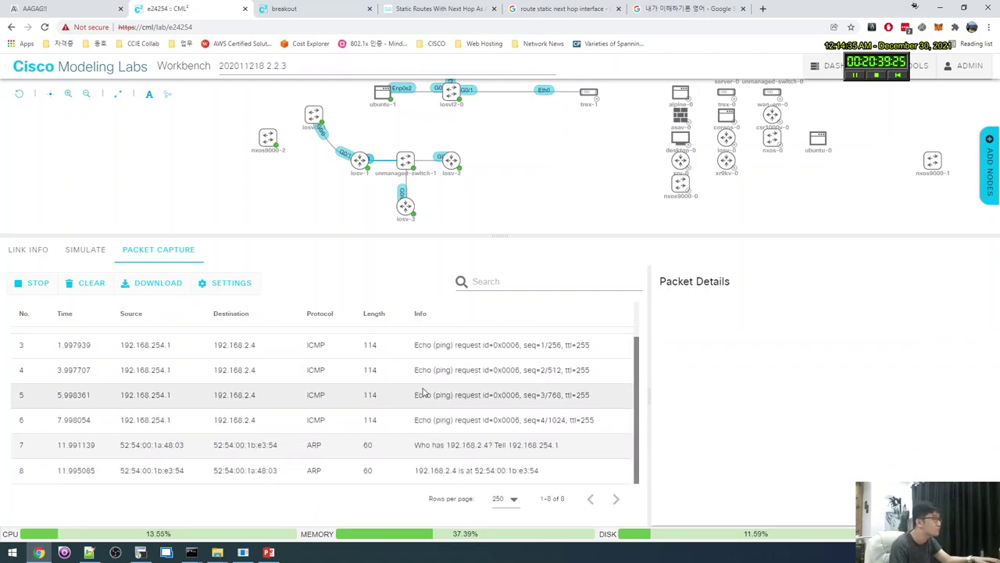
scroll(415, 442, "up", 2)
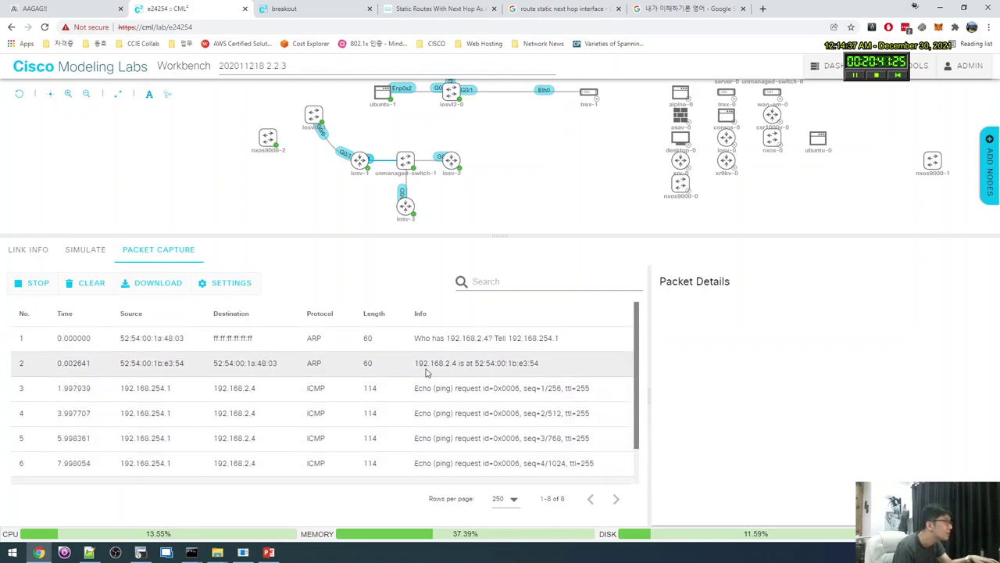
key("alt+Tab")
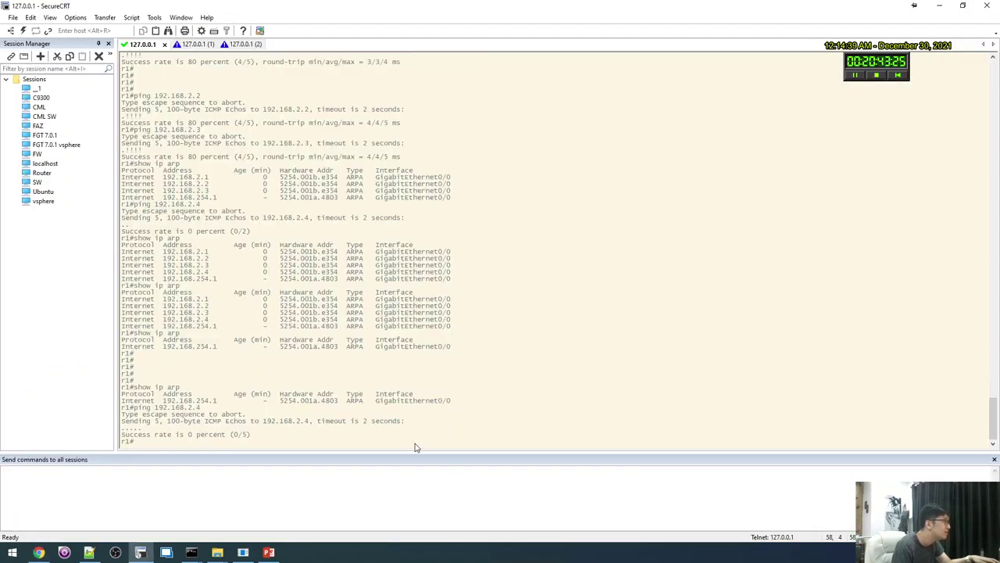
mouse_move(414, 446)
left_mouse_down()
mouse_move(415, 379)
mouse_move(415, 431)
left_mouse_up()
left_click(415, 379)
left_click(415, 431)
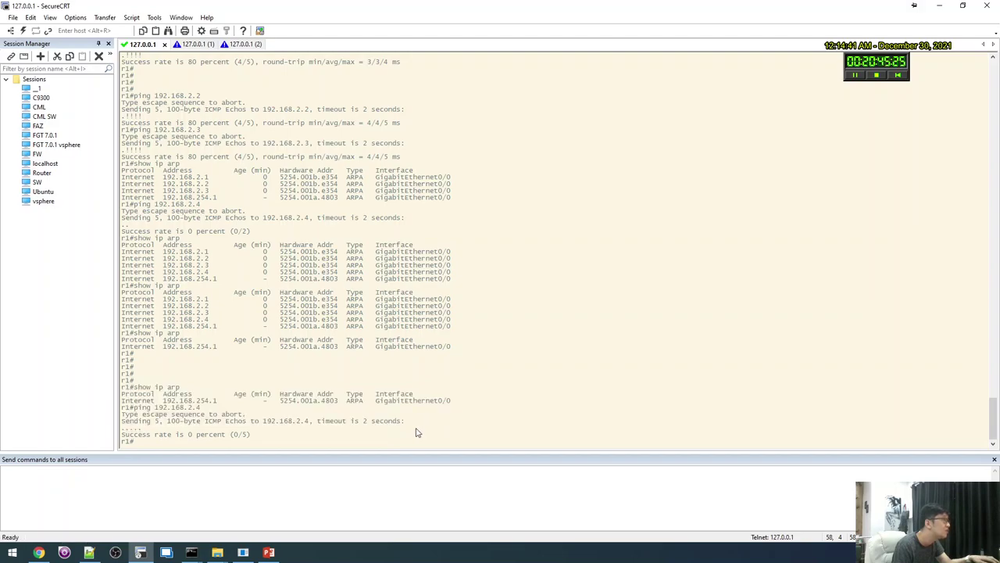
Leave configuration mode on r2 and list its interfaces with "show ip int bri".
key("ctrl+Tab")
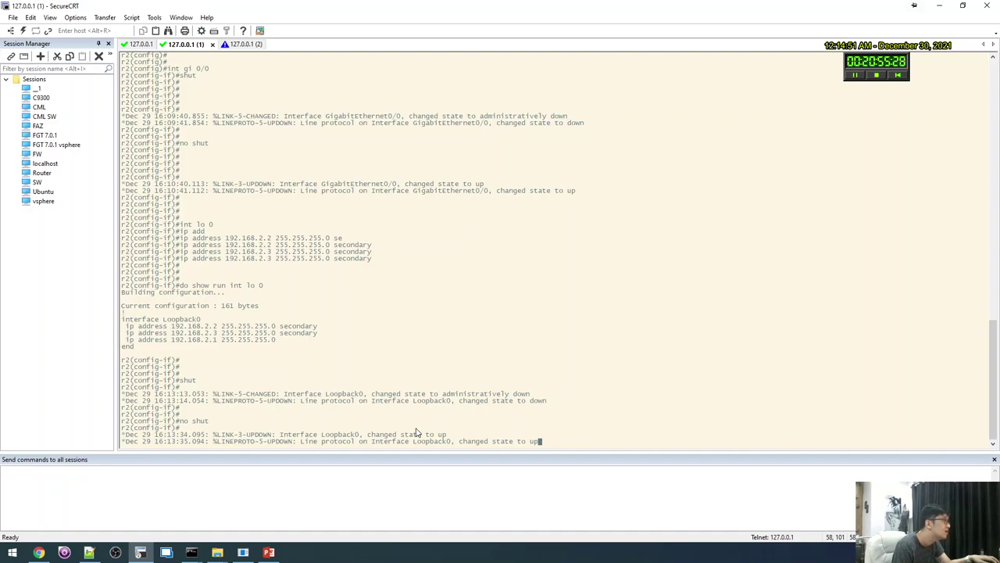
key("Return")
key("Return")
key("Return")
type("end")
key("Return")
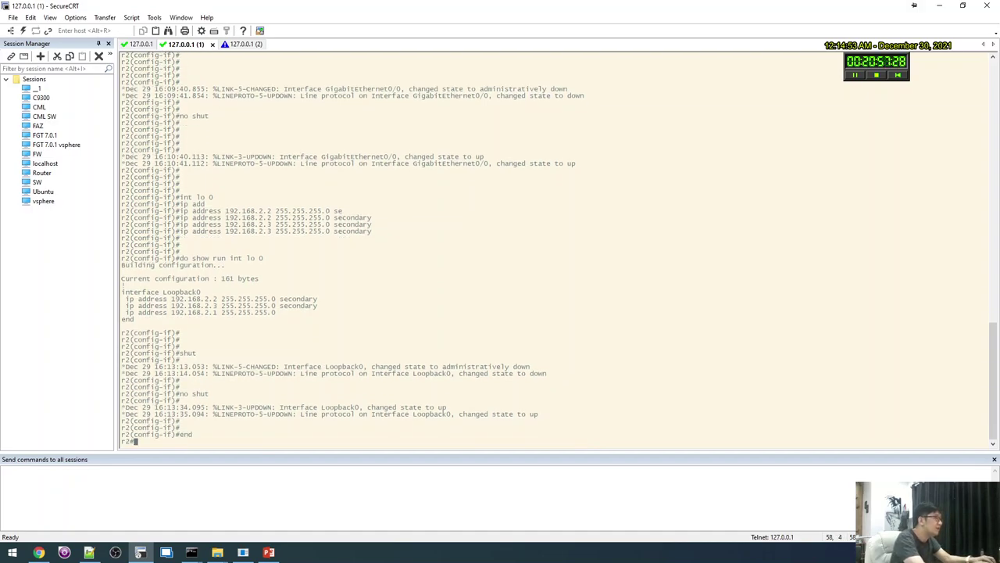
type("show ip int b")
key("Return")
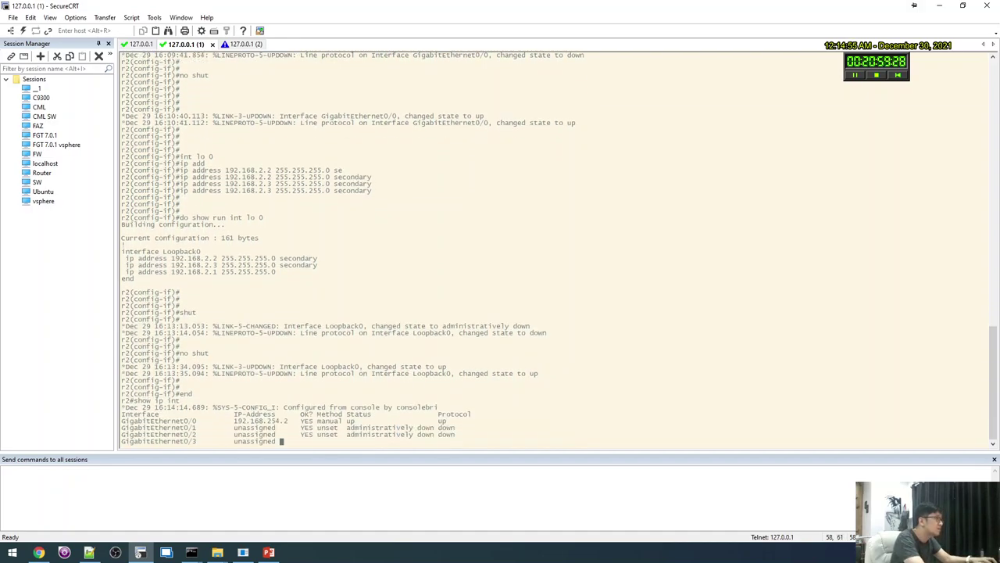
Enter configuration mode on r2 and enable interface GigabitEthernet0/1.
type("conf t")
key("Return")
type("int gi 0/1")
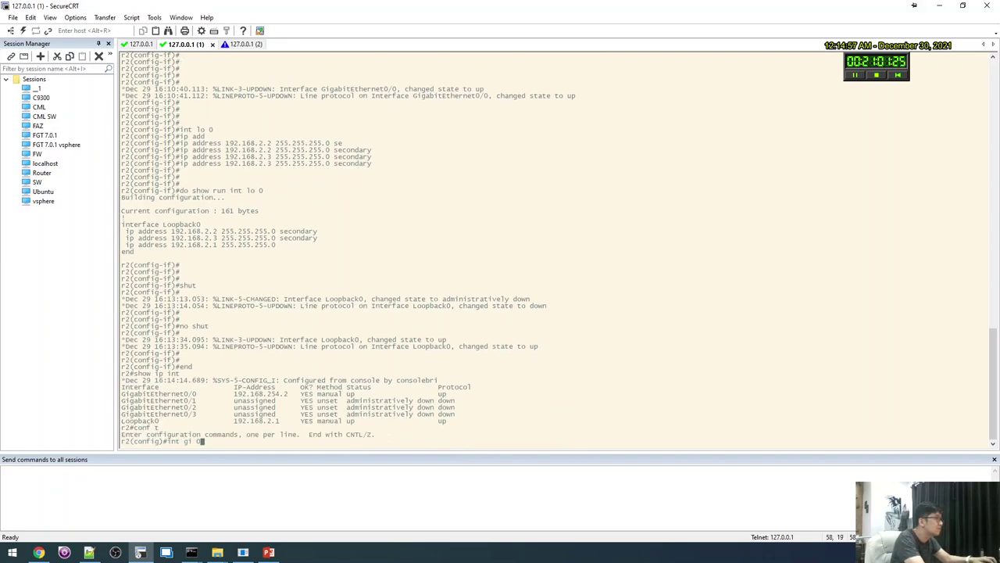
key("Return")
type("no shut")
key("Return")
Assign 192.168.250.1 255.255.255.0 to r2's GigabitEthernet0/1 and exit configuration mode.
type("ip add")
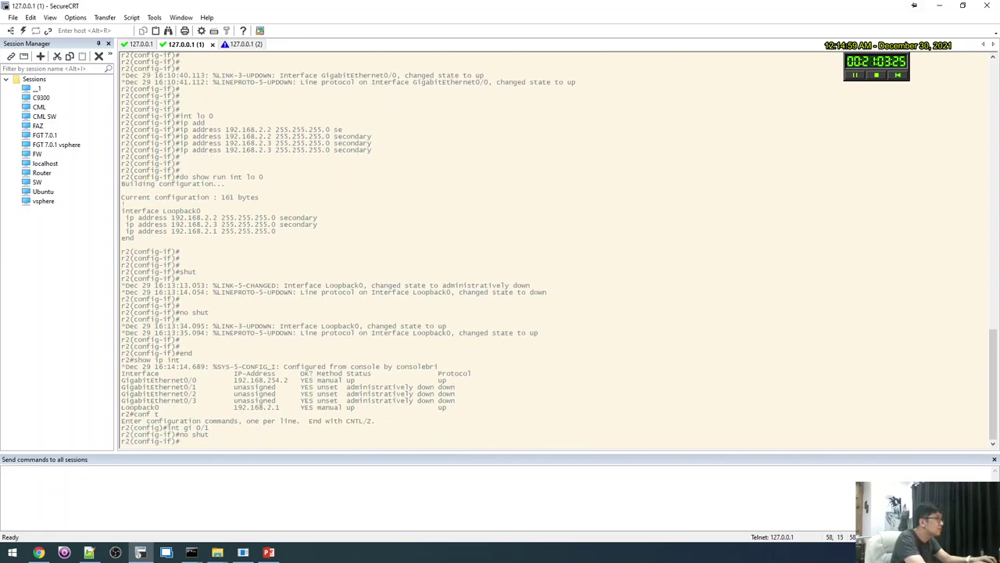
key("Tab")
type("192.168.")
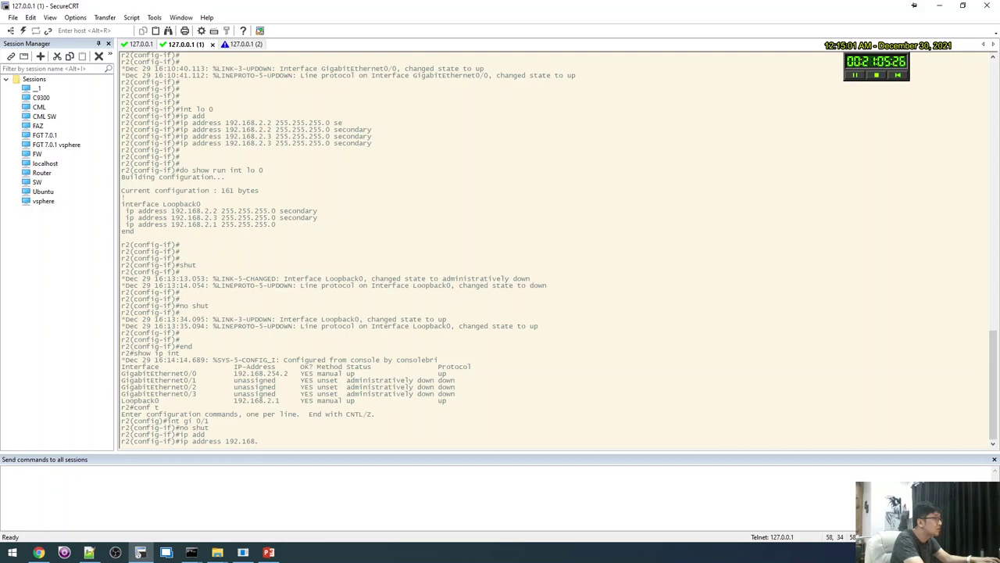
type("250.")
type("1 25")
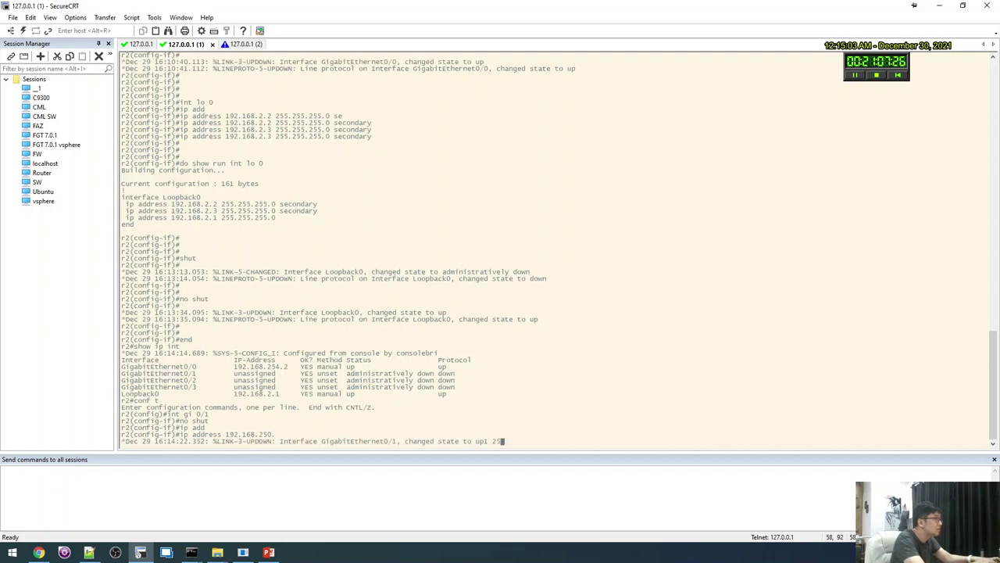
type("5.255.255.0")
key("Return")
type("end")
key("Return")
key("Return")
key("Return")
key("Return")
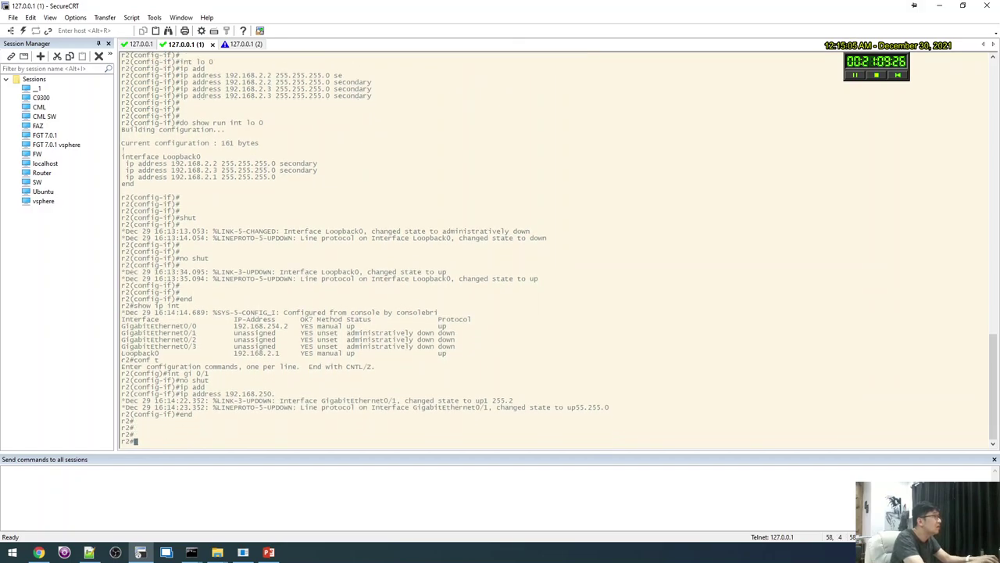
On r1, add a static route for 192.168.250.0 255.255.255.0 through exit interface GigabitEthernet 0/0 and exit configuration mode.
key("ctrl+Tab")
key("ctrl+Tab")
type("conf")
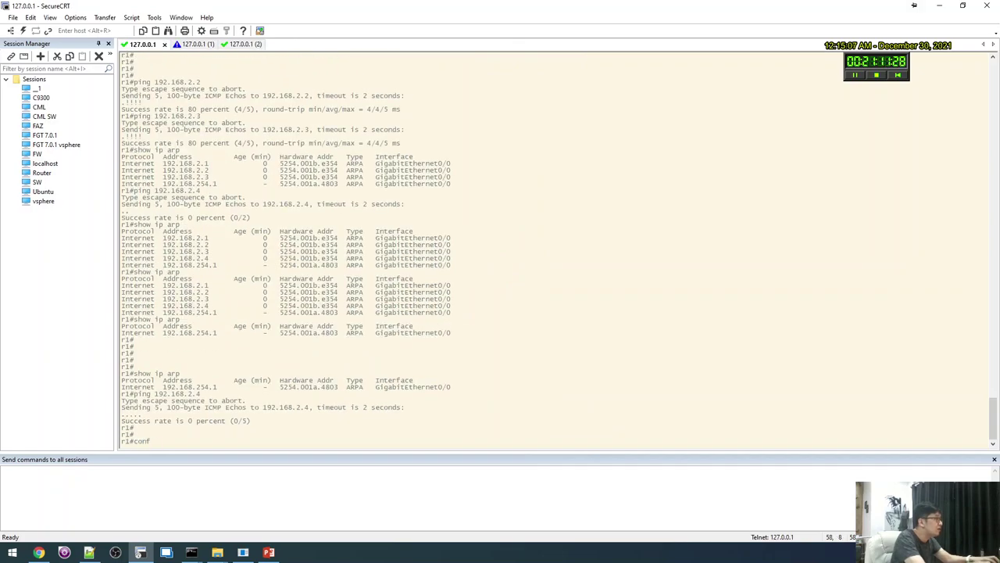
type(" t")
key("Return")
type("ip route 192.168.25.")
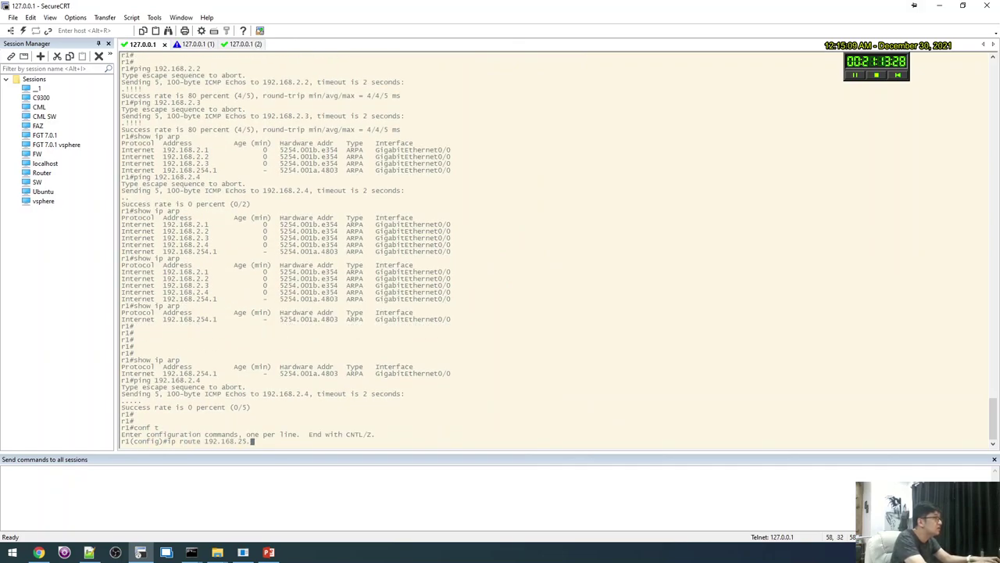
key("BackSpace")
type("0.0 255.255.255.0")
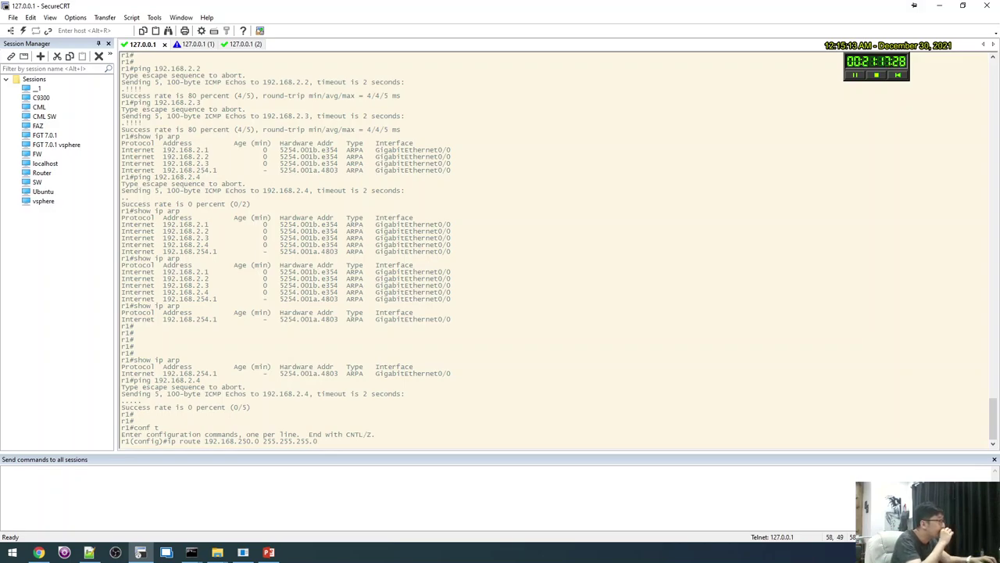
type(" 192.16")
key("BackSpace")
key("BackSpace")
key("BackSpace")
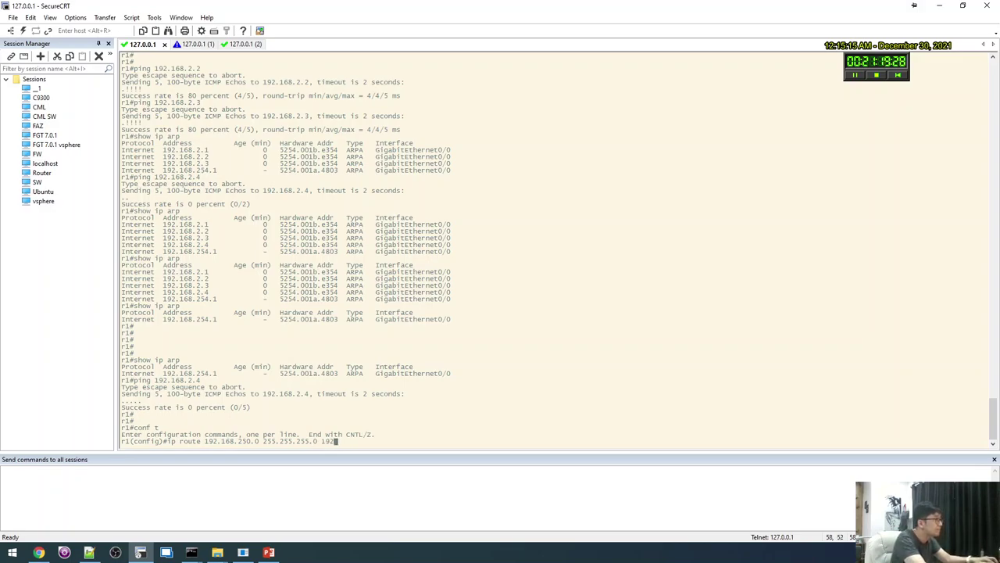
key("Tab")
type("0/0")
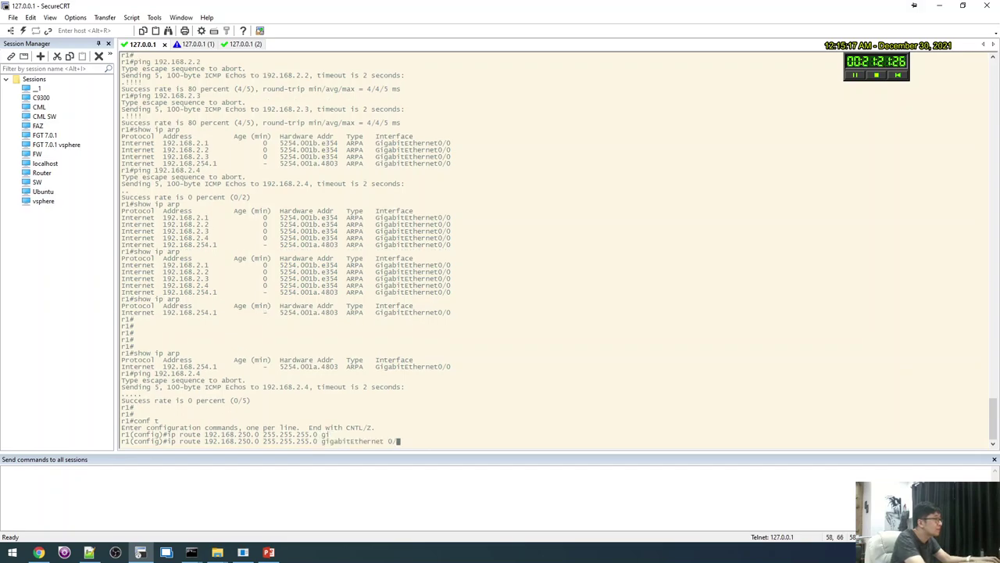
key("Return")
key("Return")
type("end")
key("Return")
key("Return")
key("Return")
Ping 192.168.250.2 from r1 and check the resulting ARP and ICMP packets in the CML capture.
type("ping 192.168")
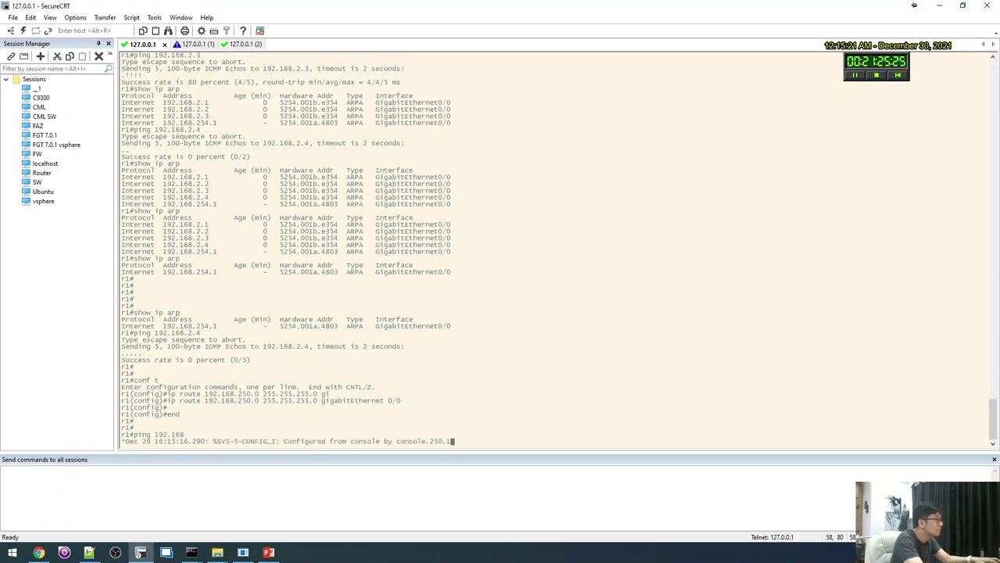
type(".2.4")
key("Return")
key("alt+Tab")
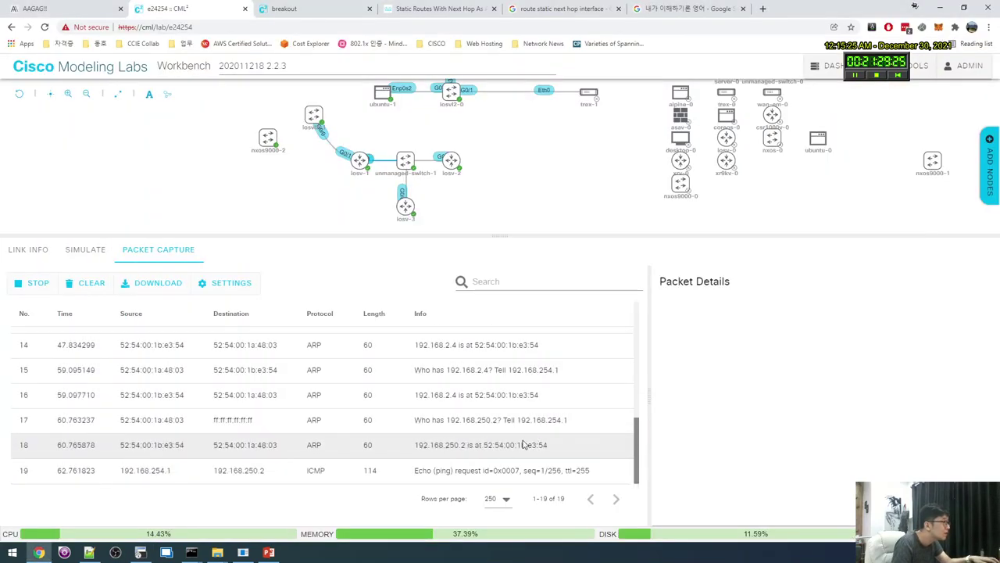
Return to SecureCRT, stop the ping, and run "show ip arp" on r1.
key("alt+Tab")
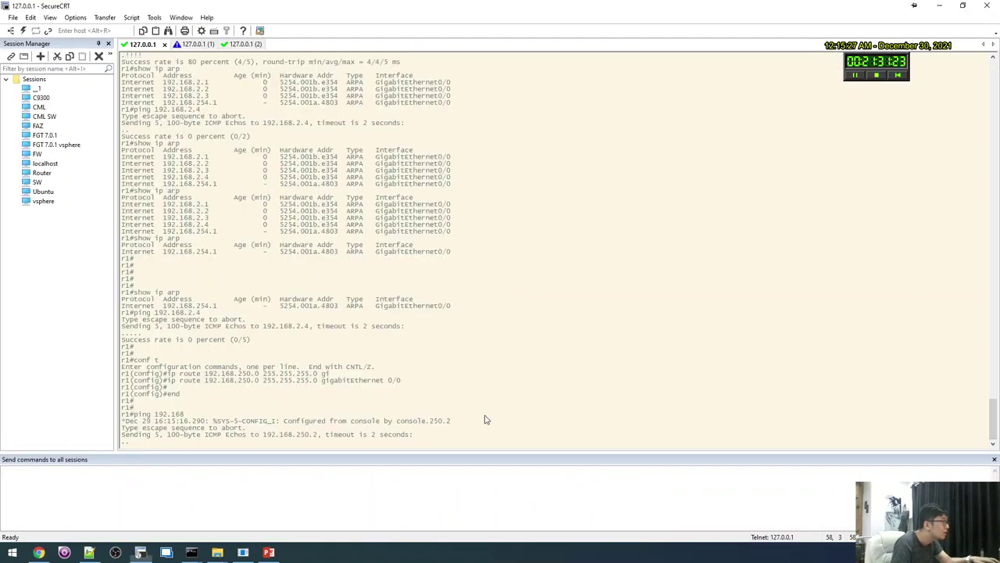
type("show ip arp")
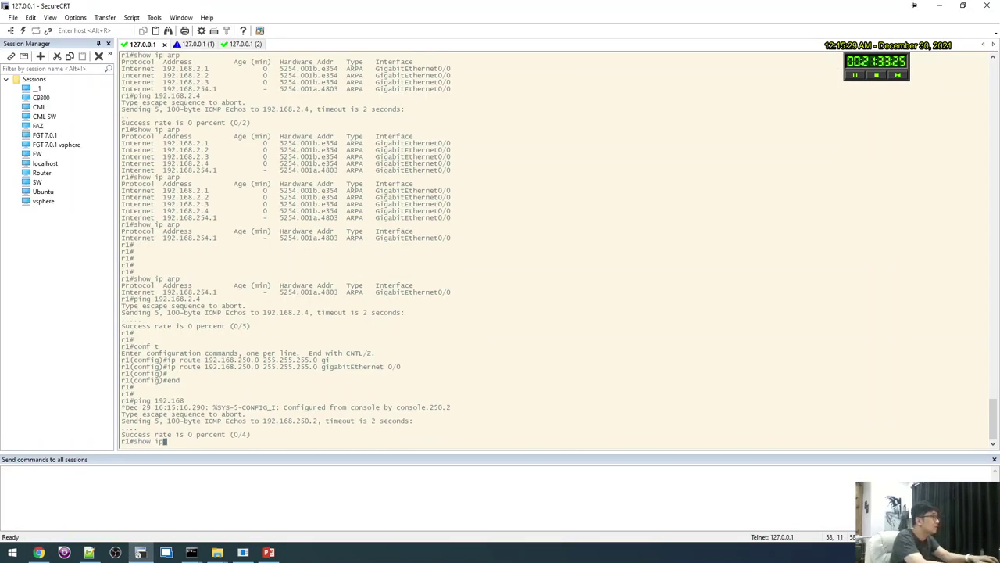
key("Return")
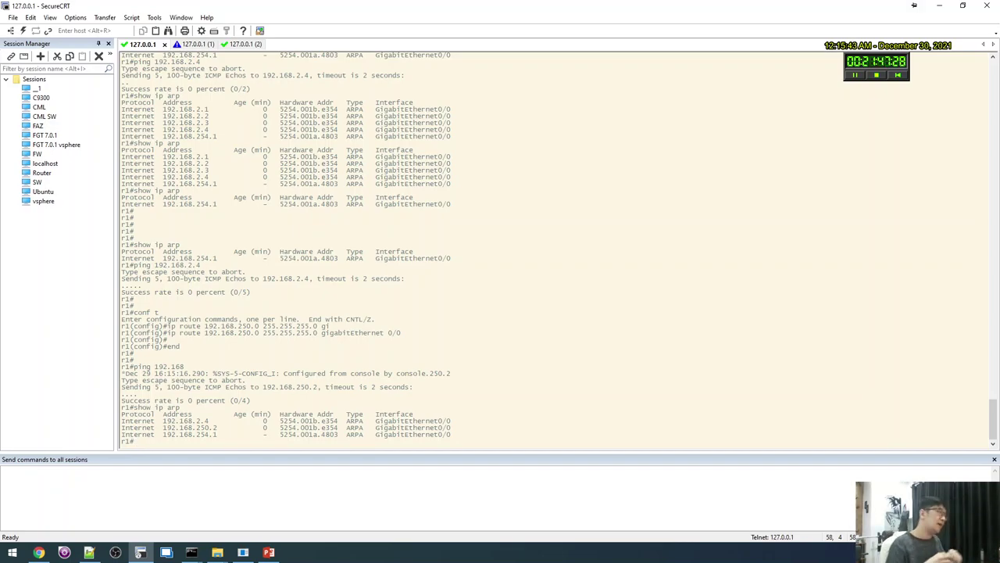
In the Notepad++ notes, start the line "arp request for hosts(192.168.2.0/" directly under "2.interface".
key("alt+Tab")
key("alt+Tab")
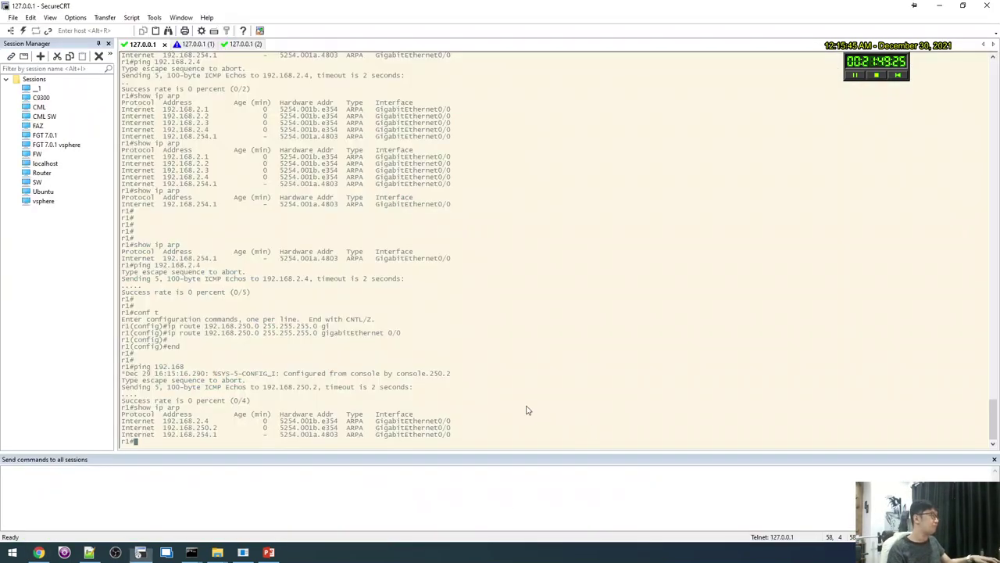
key("alt+Tab")
key("alt+Tab")
left_click(657, 428)
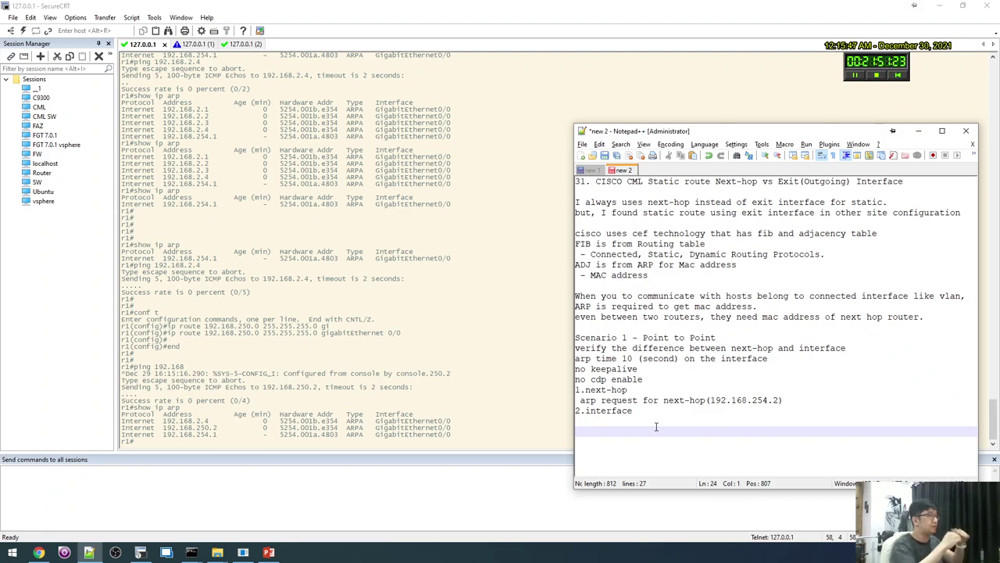
key("BackSpace")
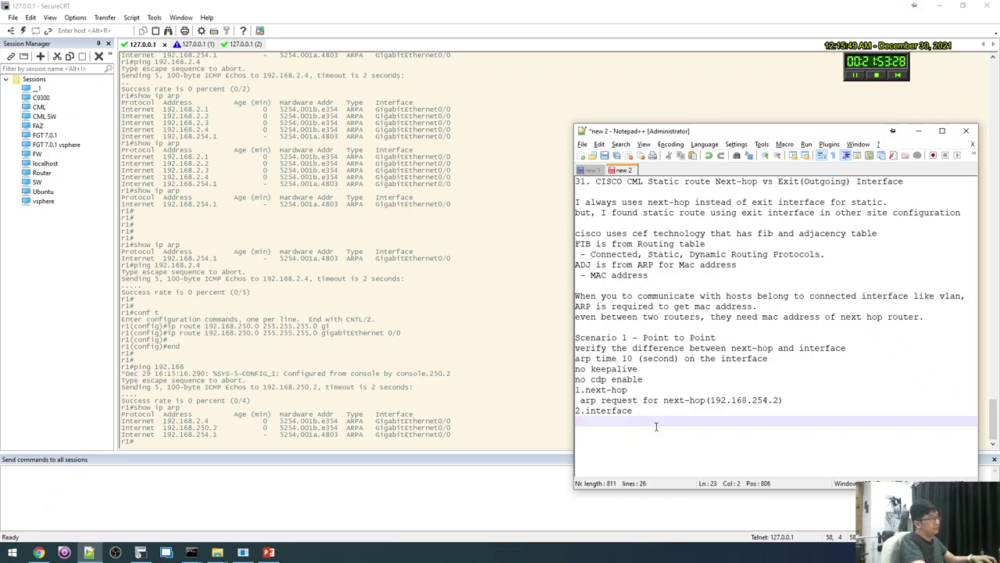
type("arp req")
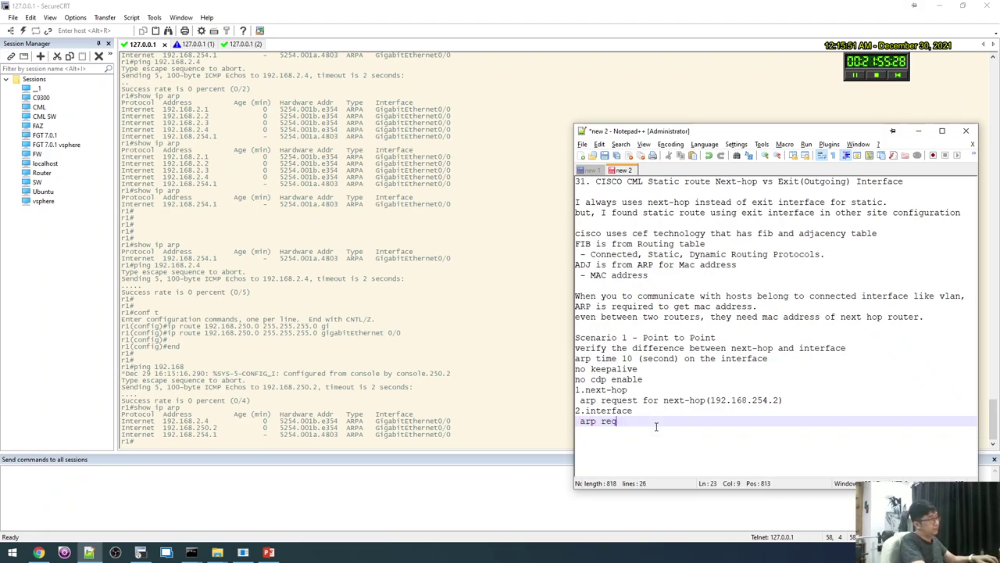
type("uest for")
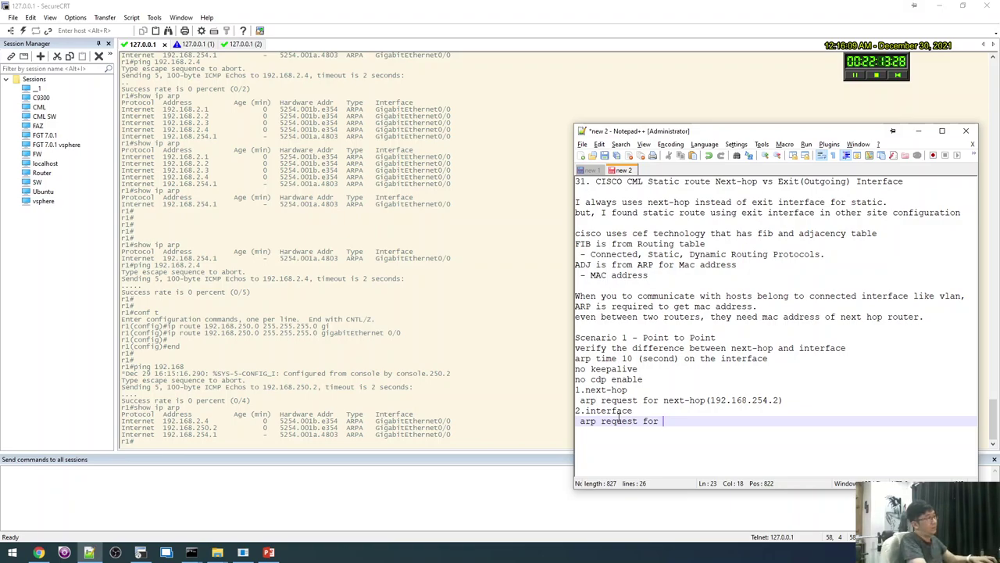
type("hosts(192.168.")
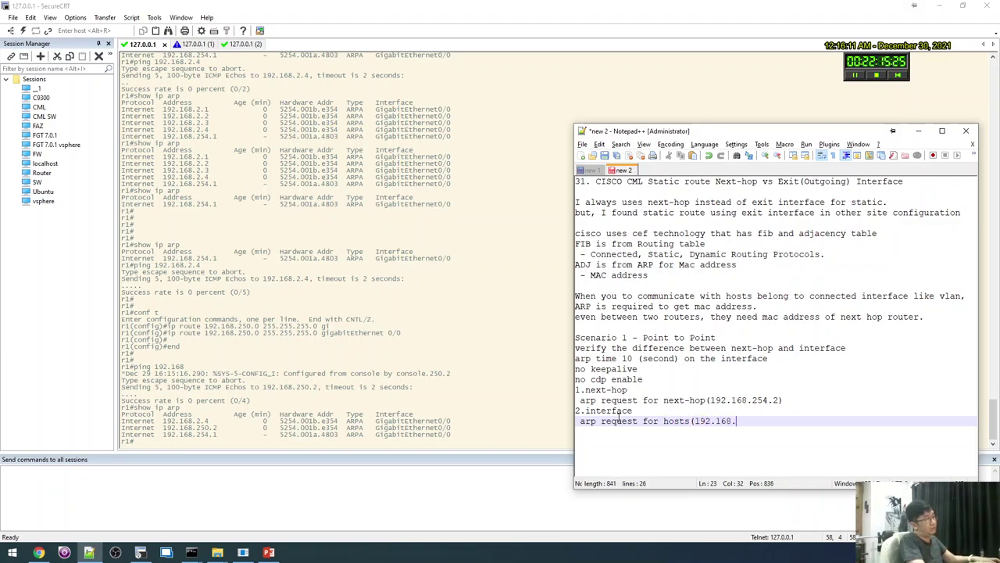
type("2.0/")
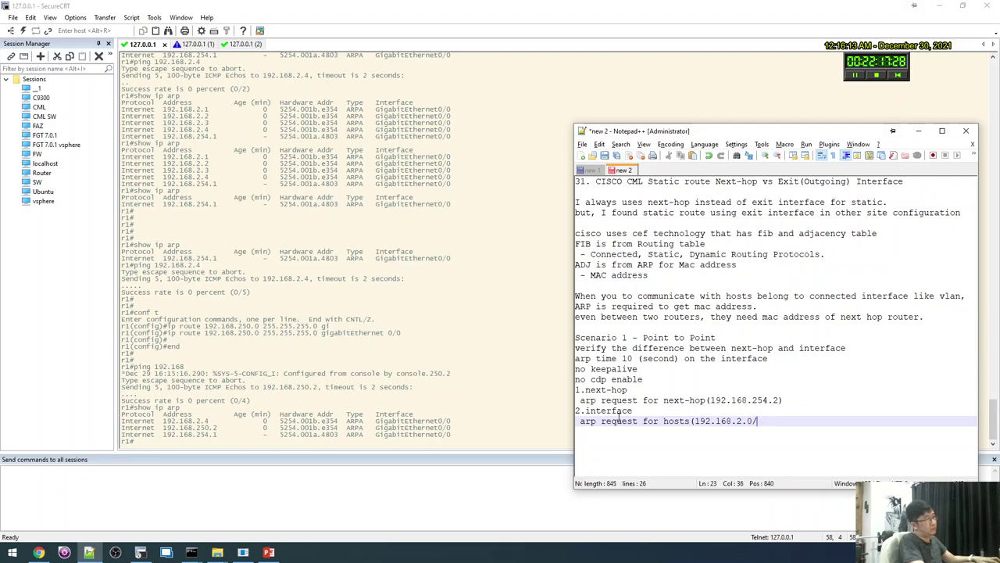
Change the end of the address in the hosts line to 192.168.2.1.
key("BackSpace")
type("1")
key("BackSpace")
type("-")
key("BackSpace")
key("BackSpace")
key("BackSpace")
key("BackSpace")
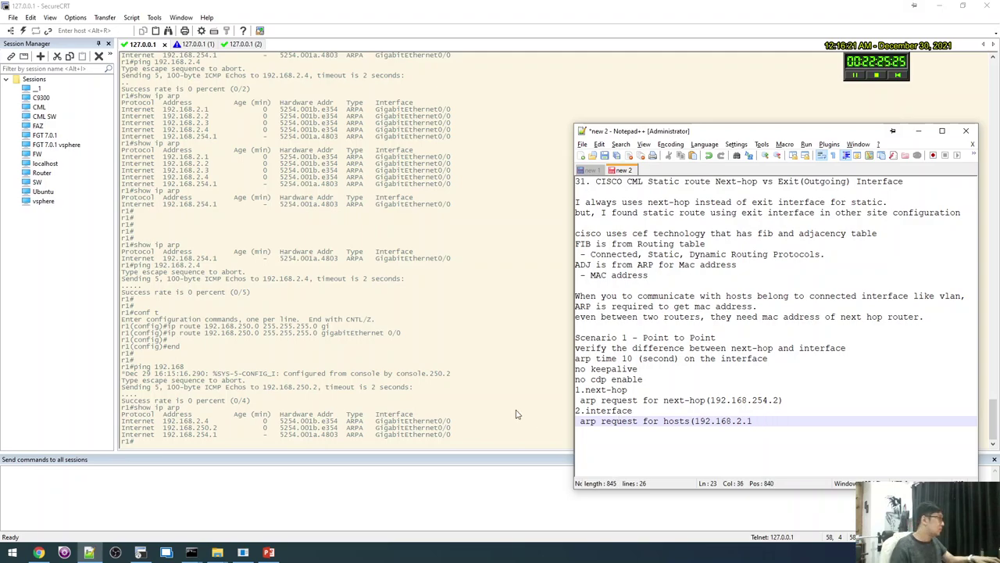
key("alt+Tab")
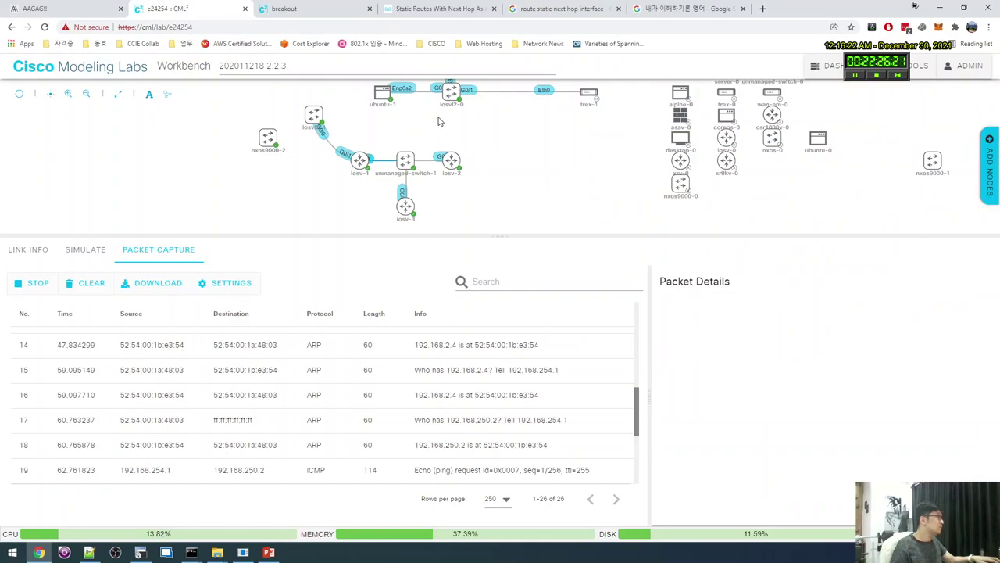
left_click(768, 7)
type("...")
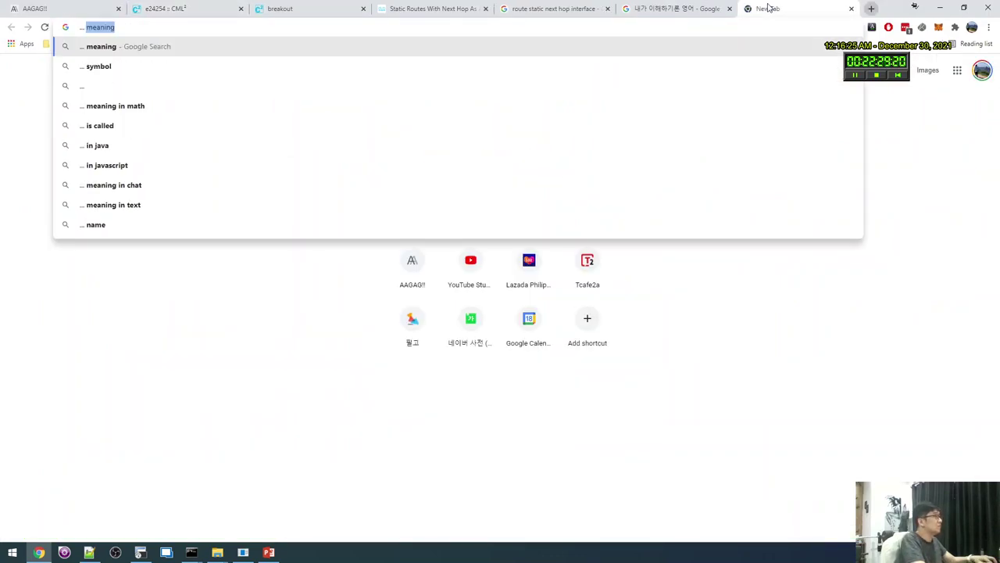
key("BackSpace")
type("ㅡㅁ가")
key("Return")
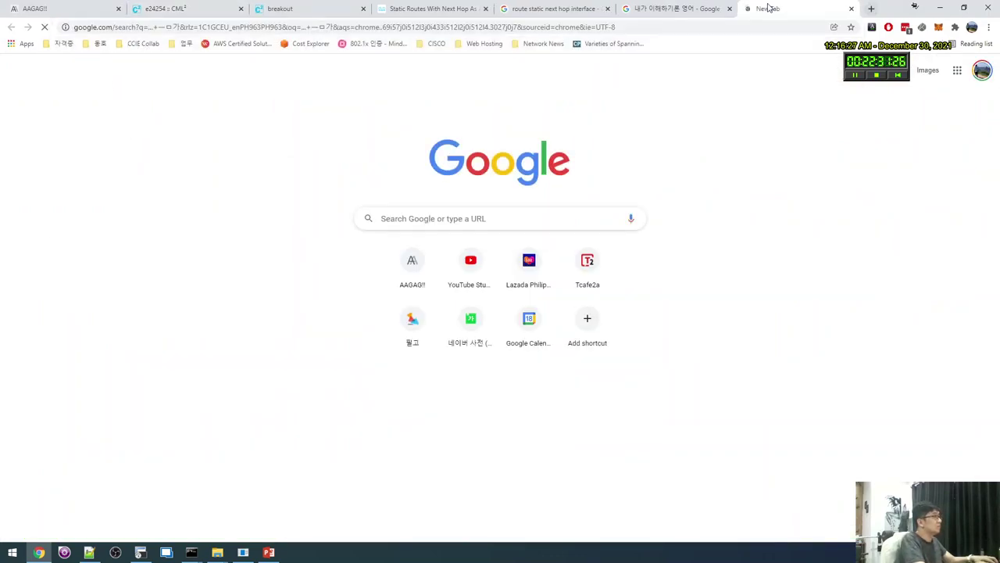
key("ctrl+w")
key("alt+Tab")
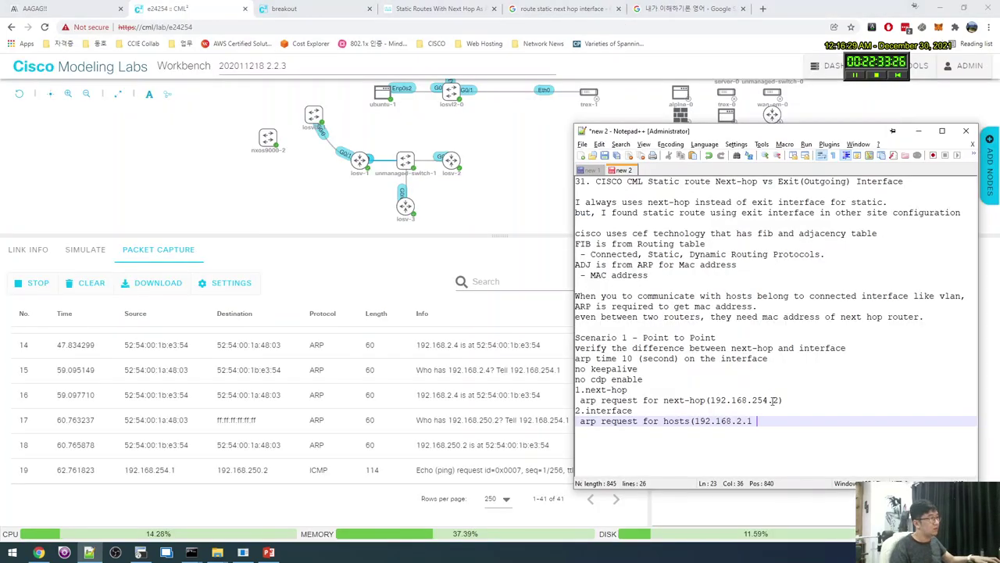
Trim the address in the hosts line of the notes back to "192.168.2.".
type("-")
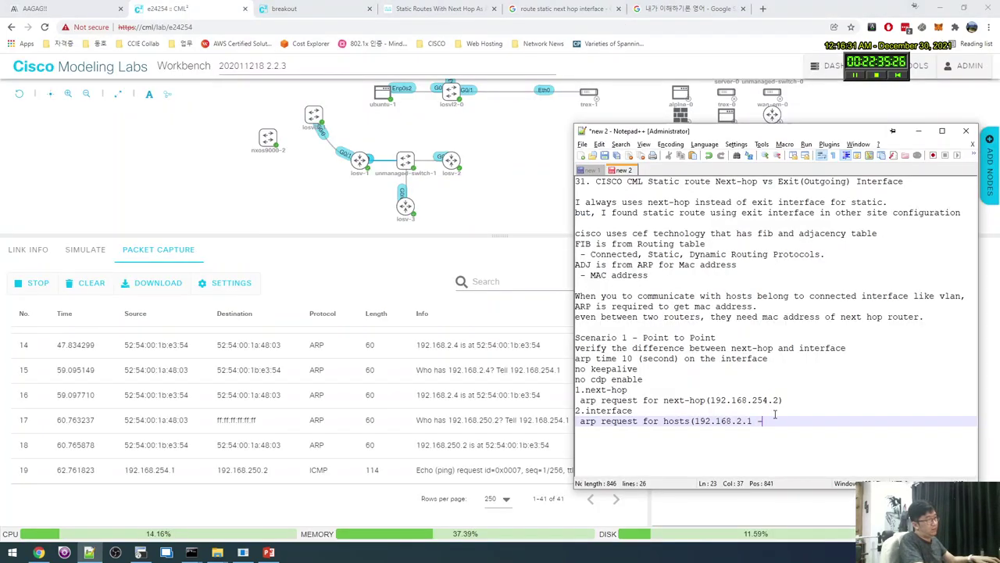
key("BackSpace")
key("BackSpace")
key("BackSpace")
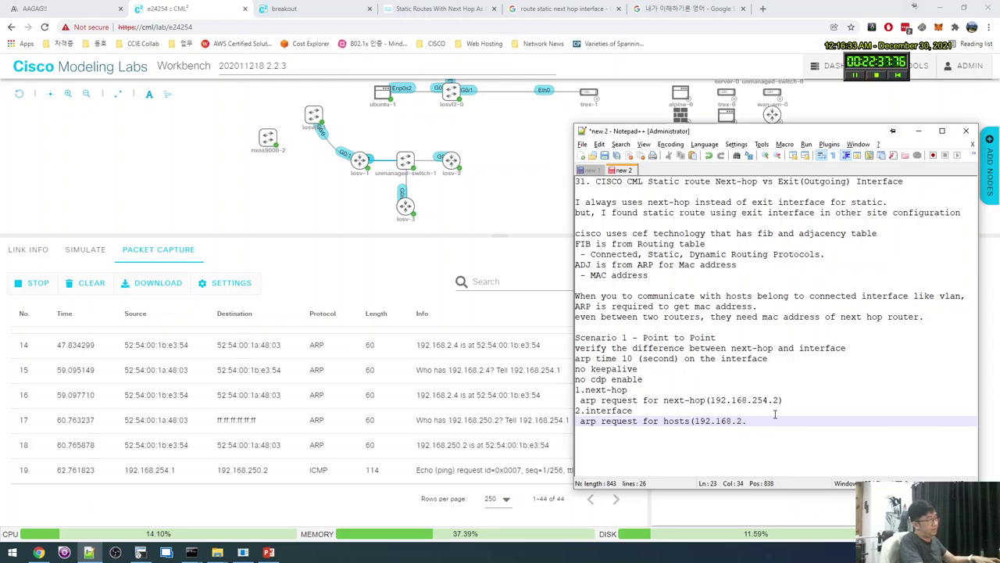
Switch to SecureCRT, ping 192.168.2.0 from r1, abort the ping, and run "show ip arp".
left_click(141, 553)
type("ping 192.168.2")
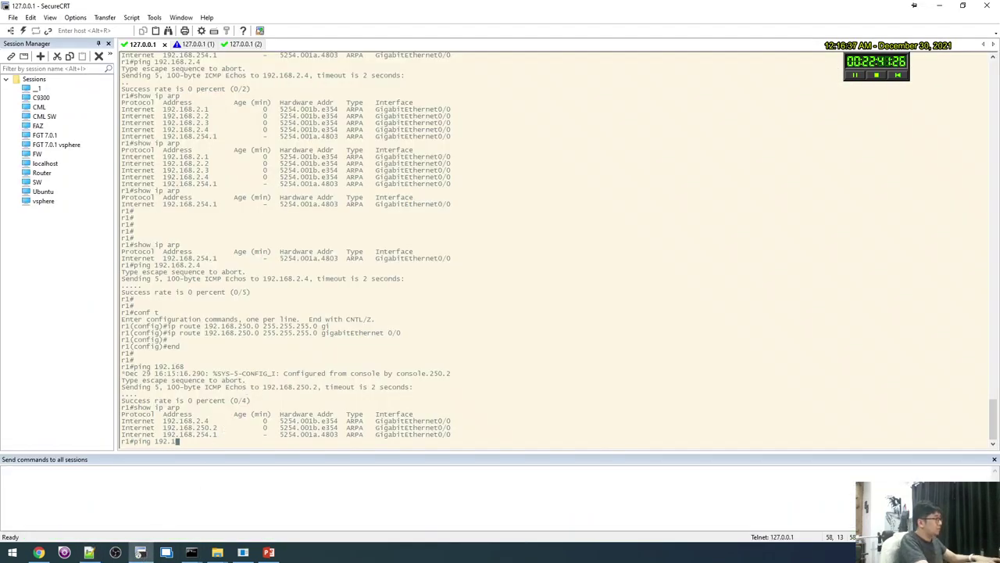
type(".0")
key("Return")
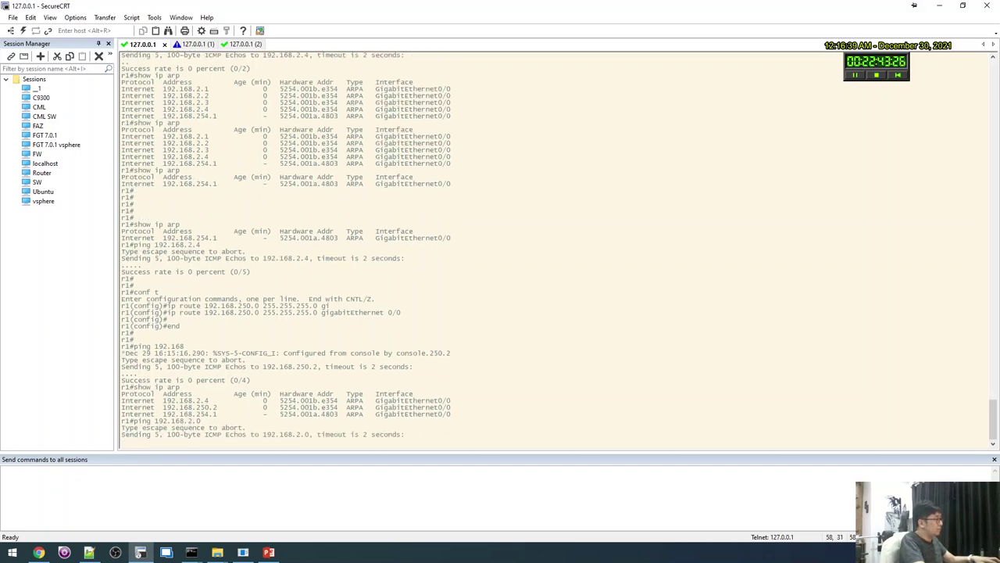
key("ctrl+shift+6")
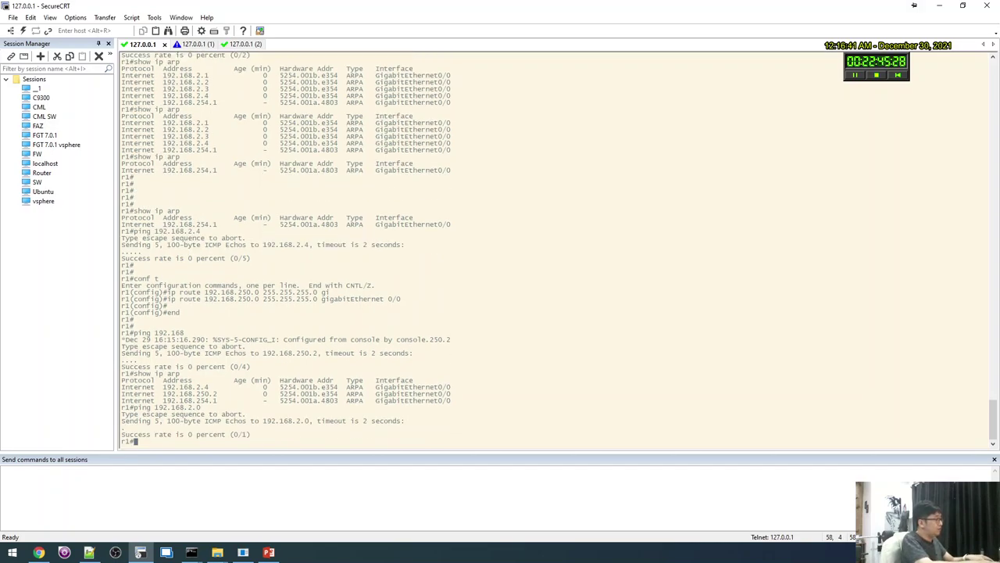
type("show ip arp")
key("Return")
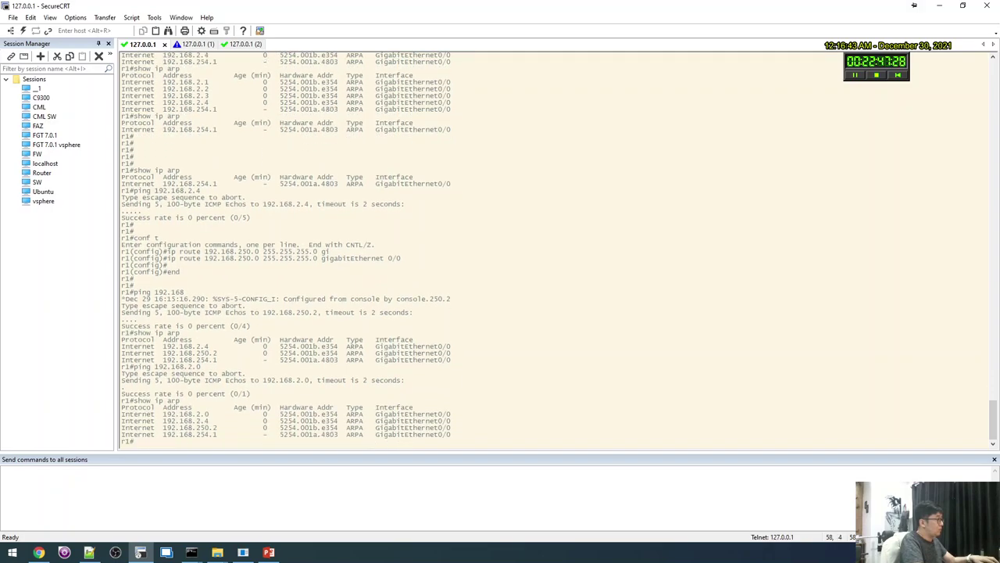
Ping 192.168.2.255 from r1, abort it, and run "show ip arp" again.
key("Up")
key("Up")
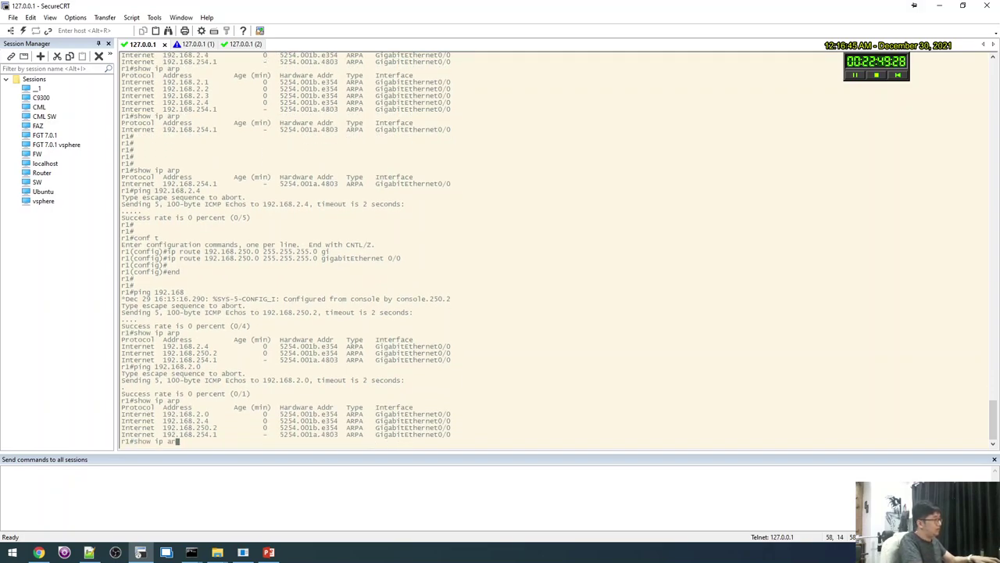
type("55")
key("Return")
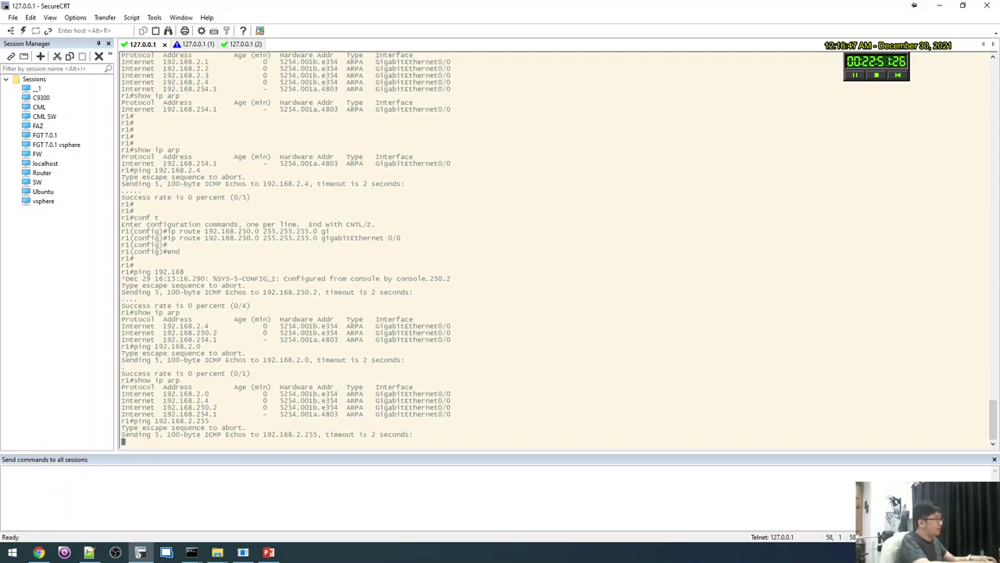
key("Up")
key("Up")
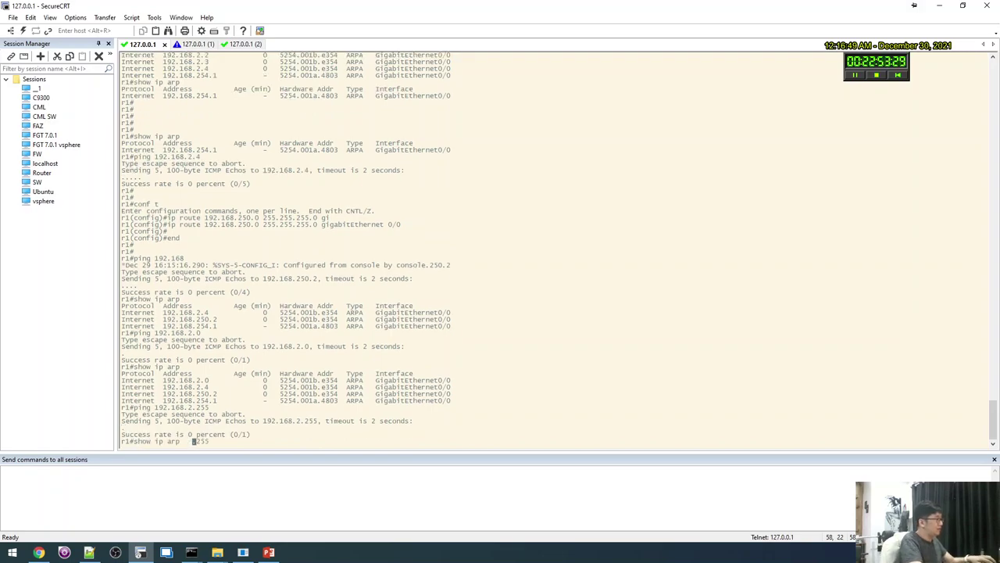
key("Return")
Return to the Notepad++ notes and complete the hosts line as "(192.168.2.0 - 255)", followed by a new line.
key("alt+Tab")
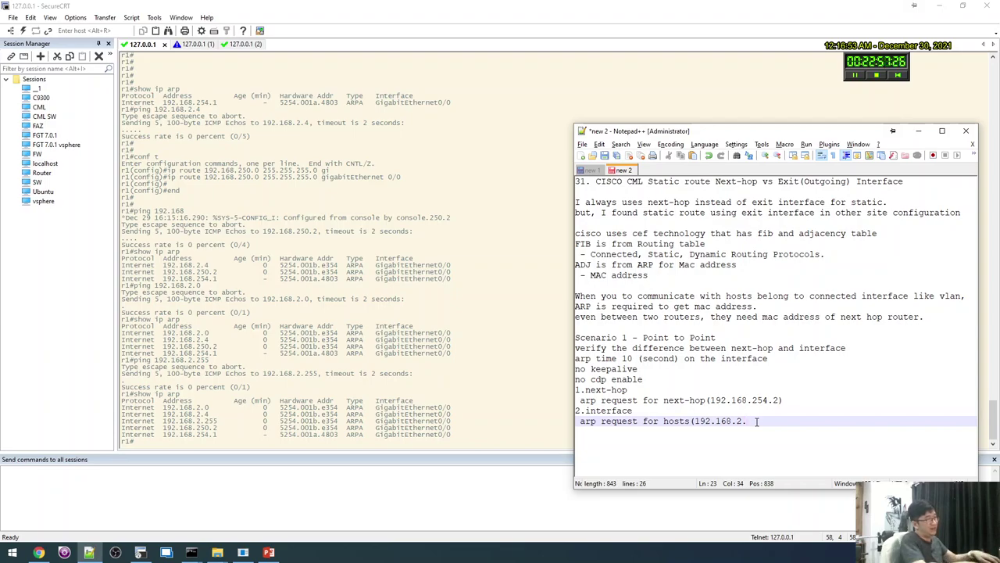
type("0 - 255")
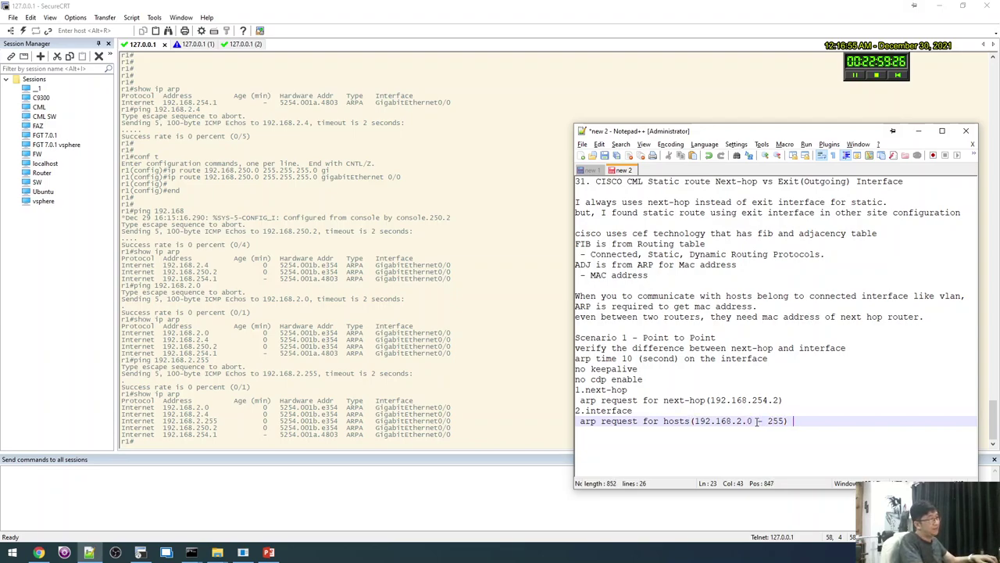
type(")")
key("Return")
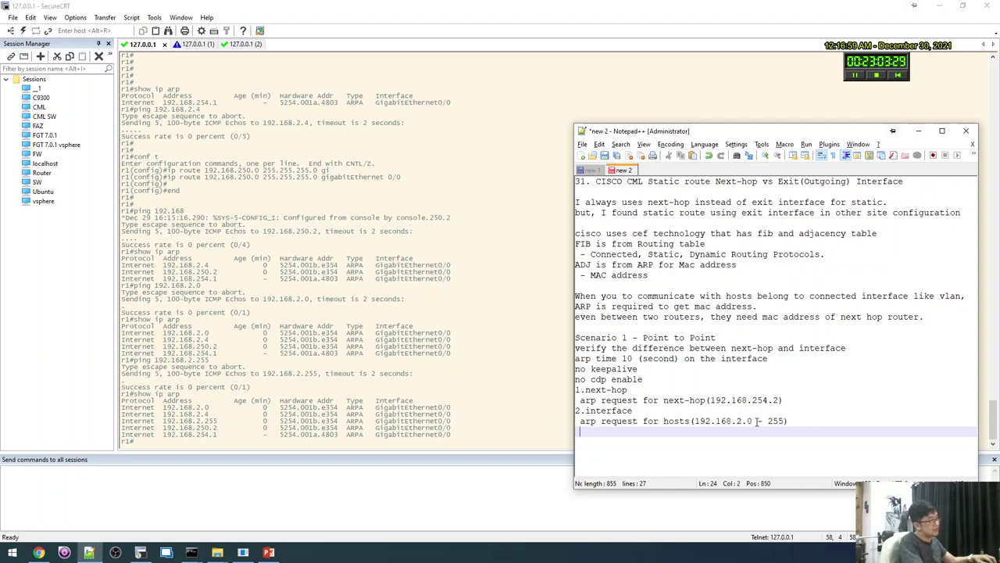
type("disa")
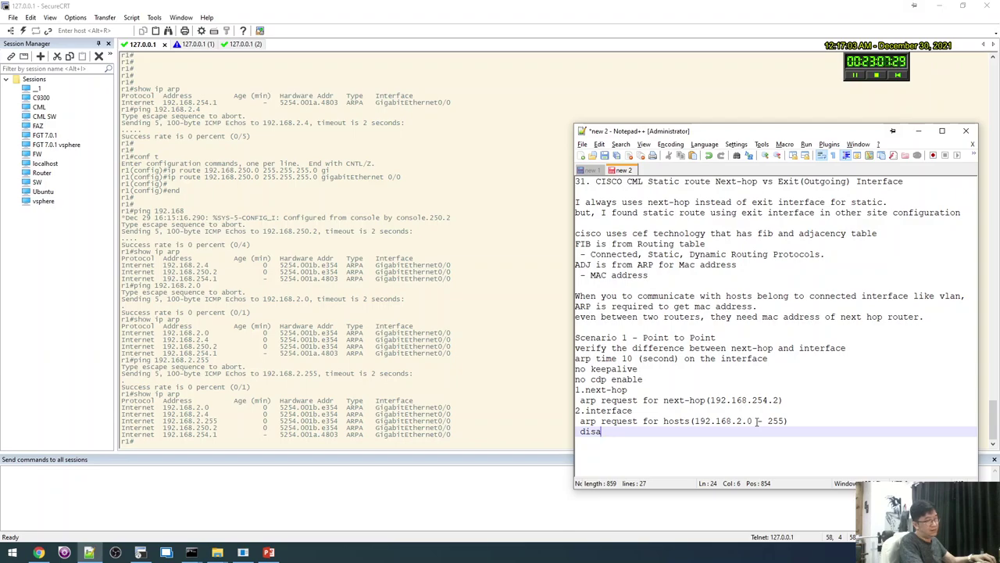
key("BackSpace")
key("BackSpace")
key("BackSpace")
key("BackSpace")
Below the hosts line, write "I think this is not good because it consumes memory of arp table".
type("I think this is not goo ")
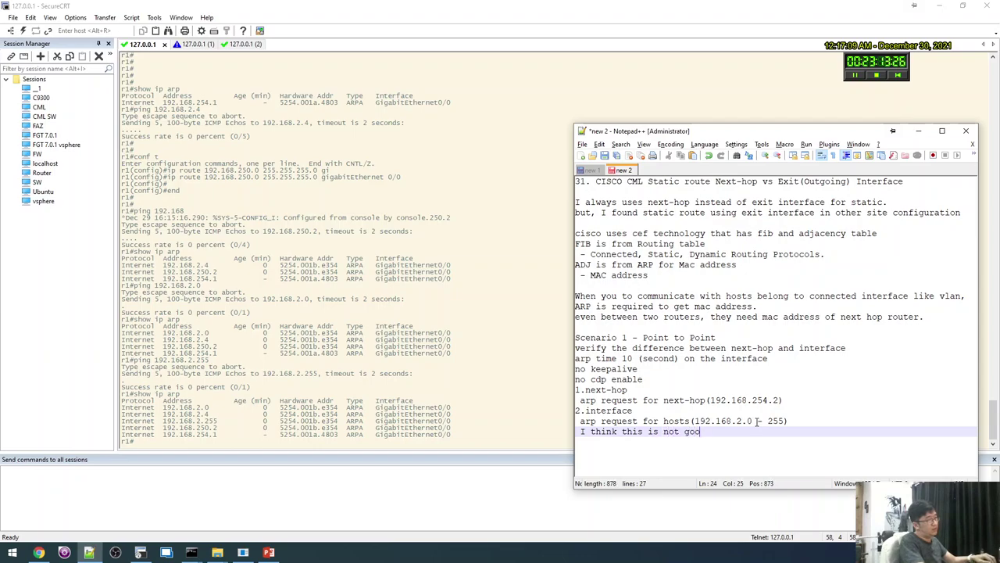
type("d b")
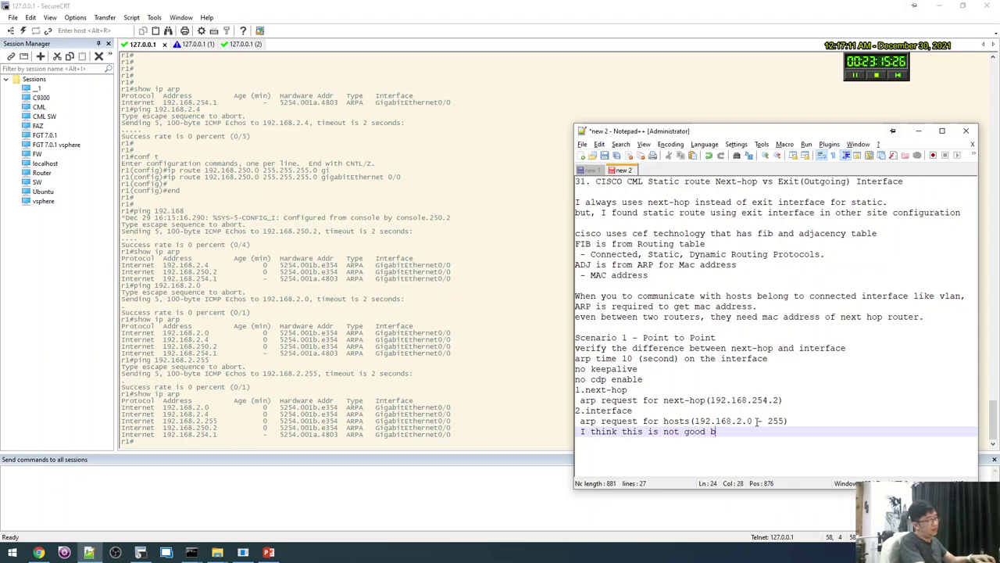
type("ecause it consumes ")
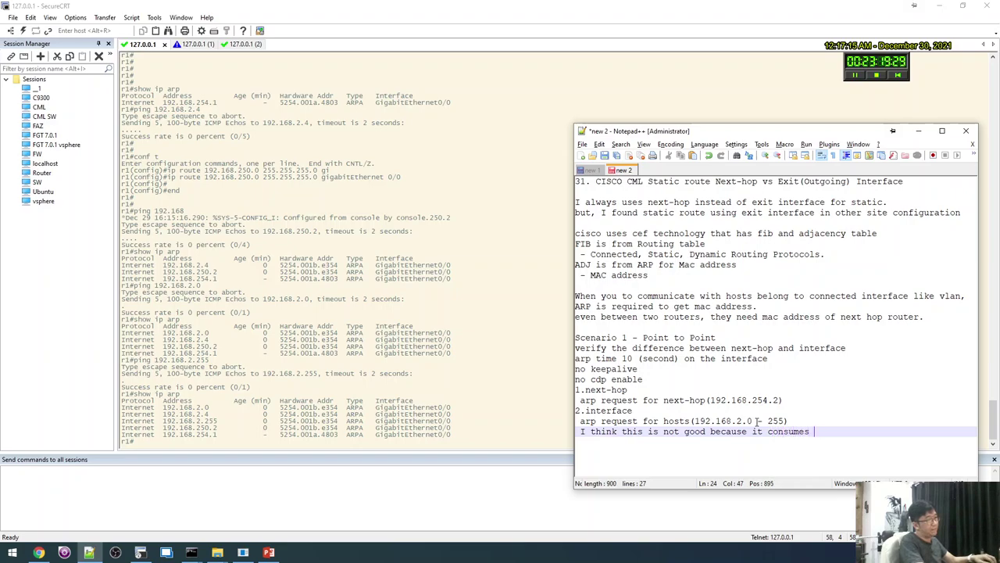
type("memory of ")
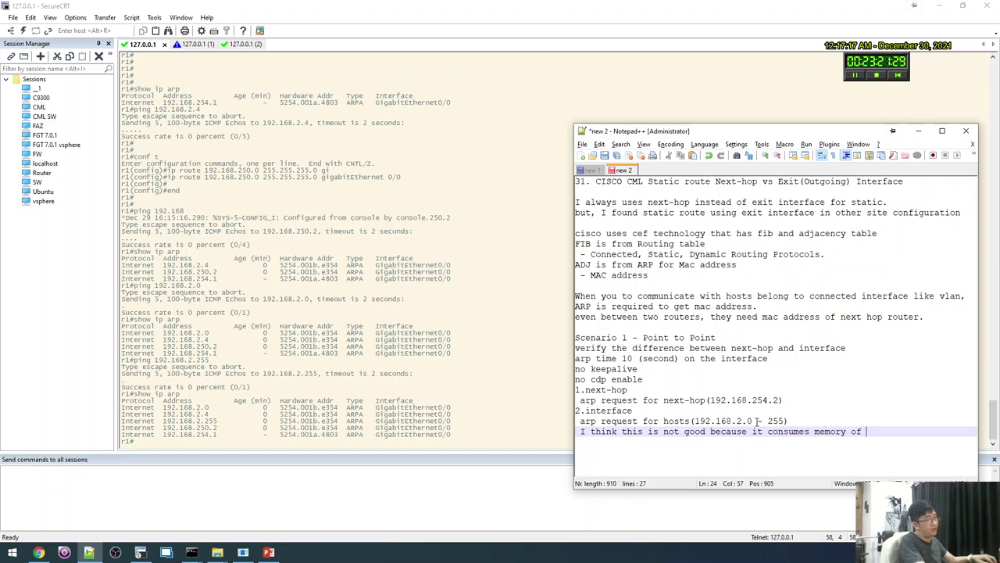
type("arp table")
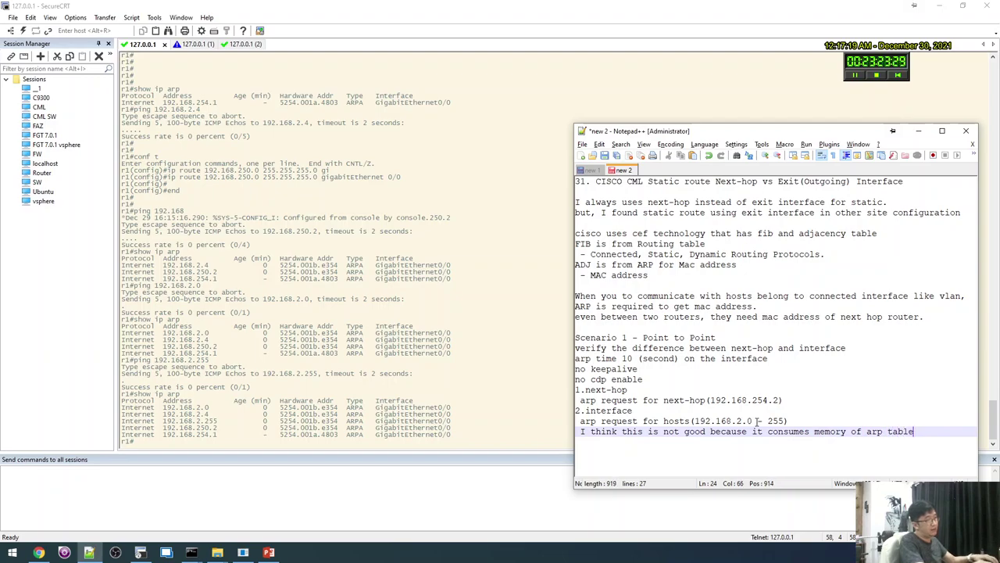
Replace "of arp table" at the end of the sentence with "for arp table and".
key("BackSpace")
key("BackSpace")
key("BackSpace")
key("BackSpace")
key("BackSpace")
key("BackSpace")
key("BackSpace")
key("BackSpace")
key("BackSpace")
key("BackSpace")
key("BackSpace")
key("BackSpace")
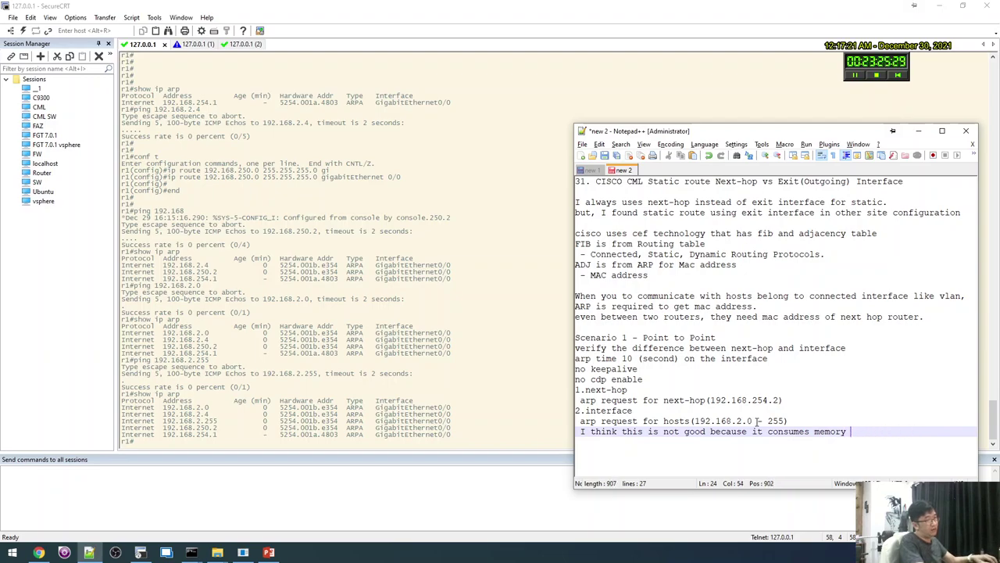
type("for arp table and ")
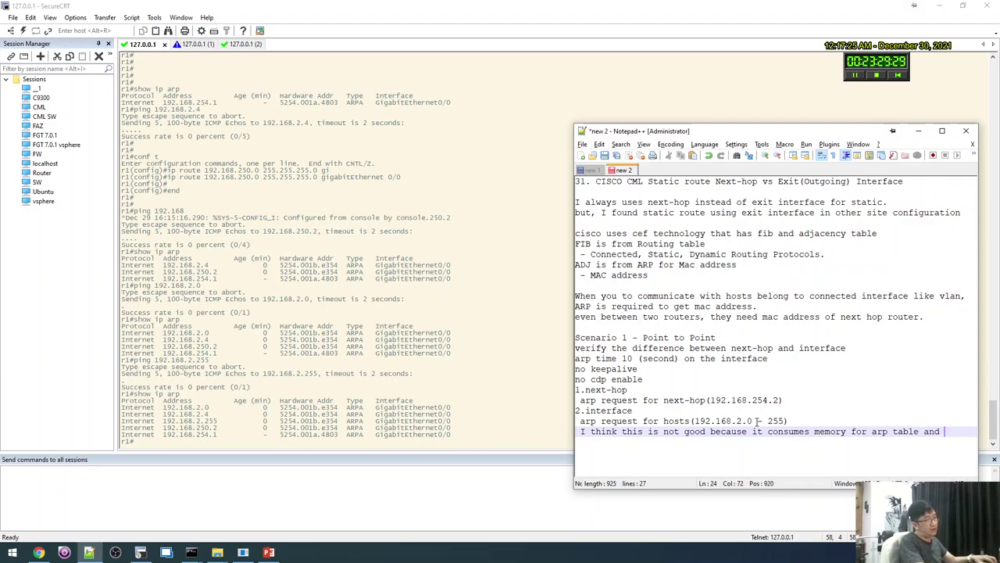
Finish the sentence with "cpu resource for ARP request" and begin a new line.
type("cpu re")
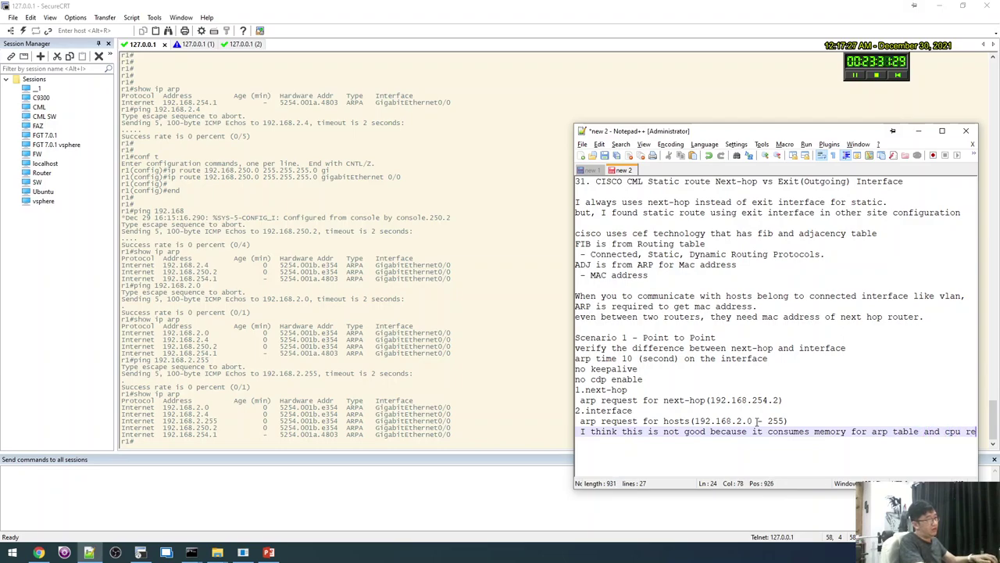
type("source for ARP refre")
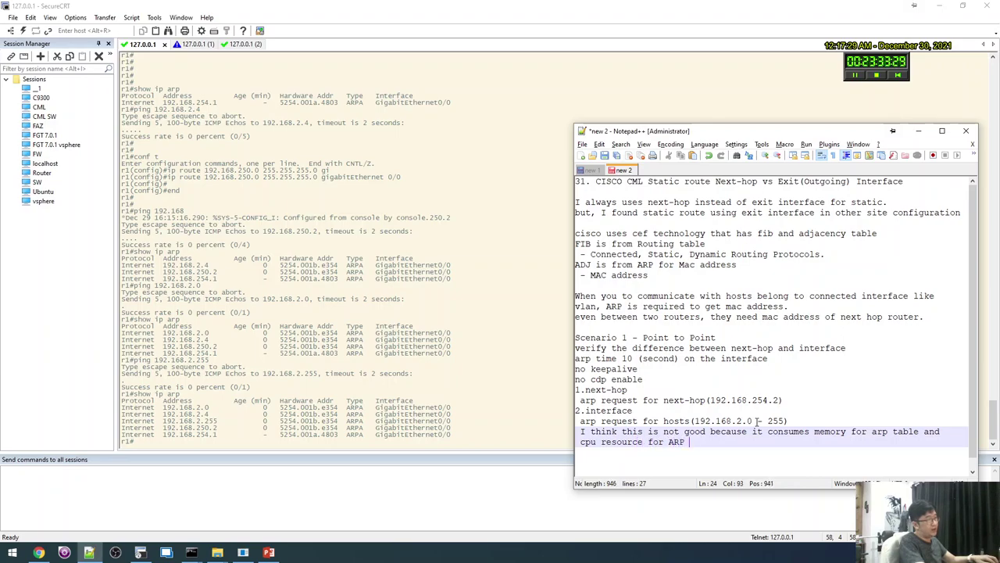
key("BackSpace")
key("BackSpace")
key("BackSpace")
type("quest")
key("Return")
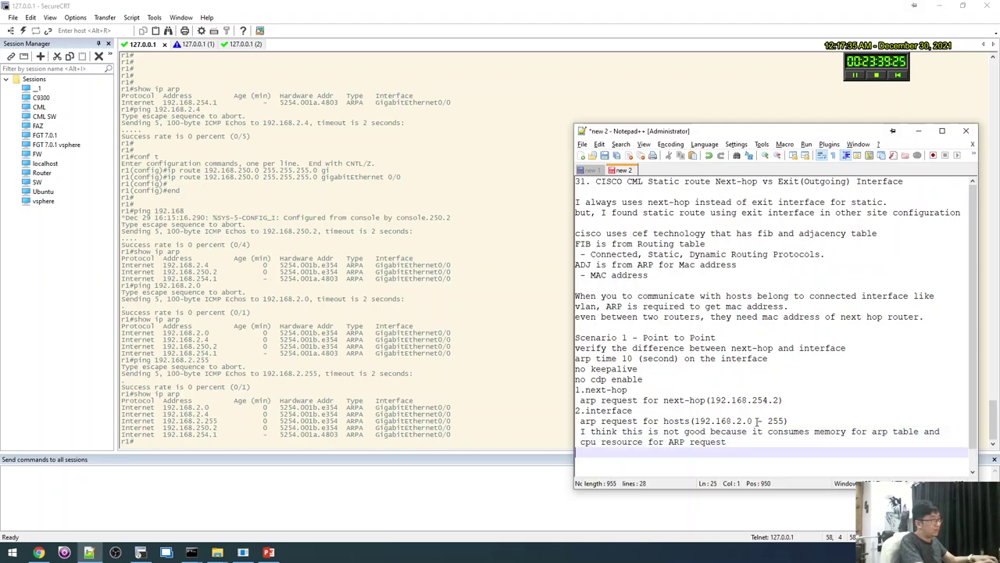
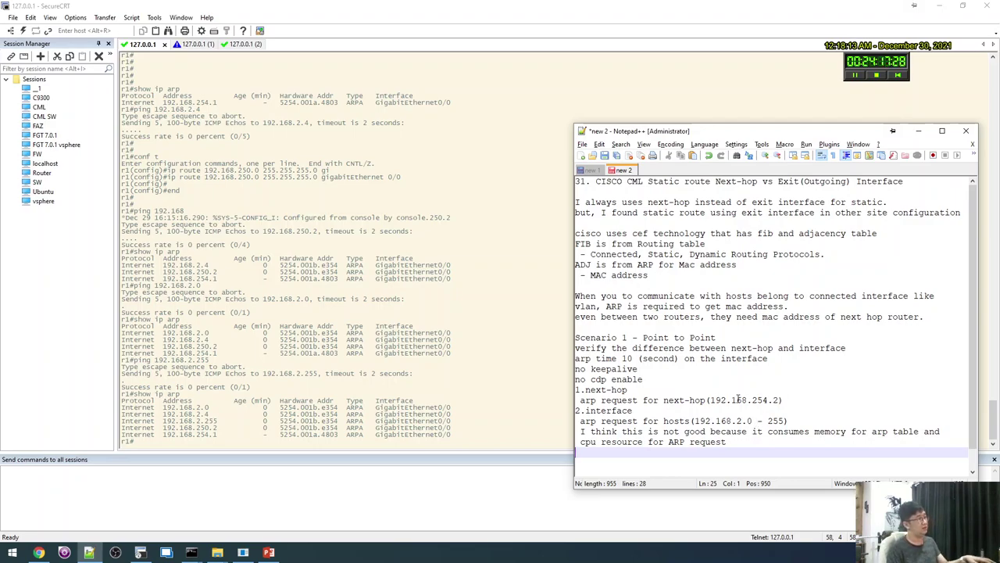
Copy the "Scenario 1 - Point to Point" heading below the notes, reword it as "Scenario 1 - Point to Multipoint", and begin a new line.
left_click_drag(576, 348, 558, 339)
key("ctrl+c")
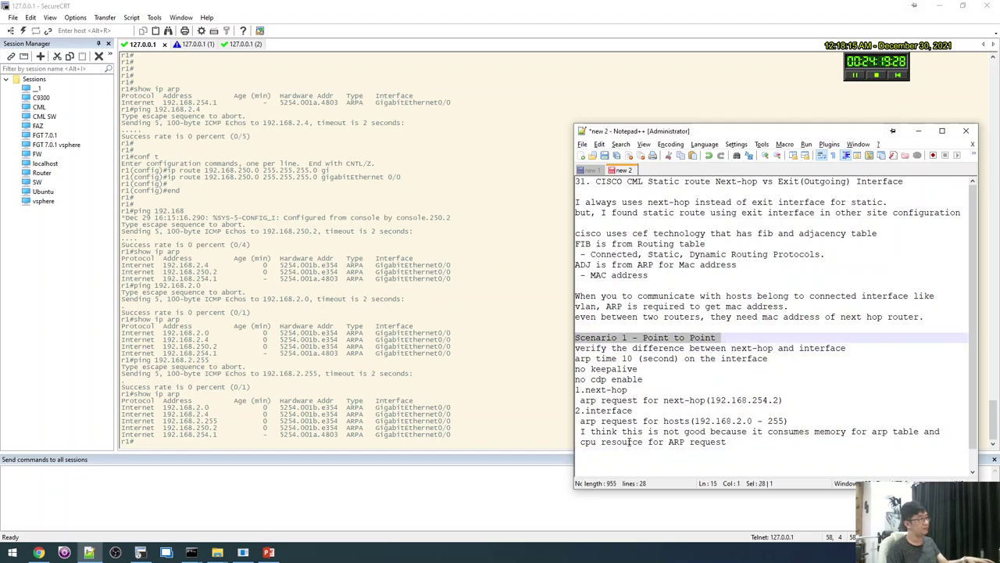
left_click(627, 461)
key("ctrl+v")
key("BackSpace")
key("BackSpace")
key("BackSpace")
key("BackSpace")
key("BackSpace")
key("BackSpace")
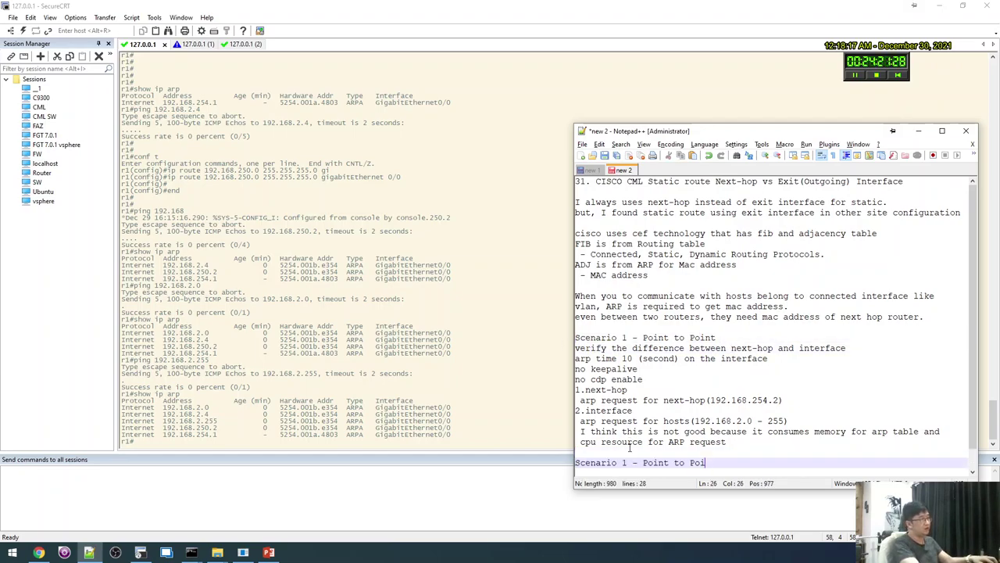
type("Multipoint")
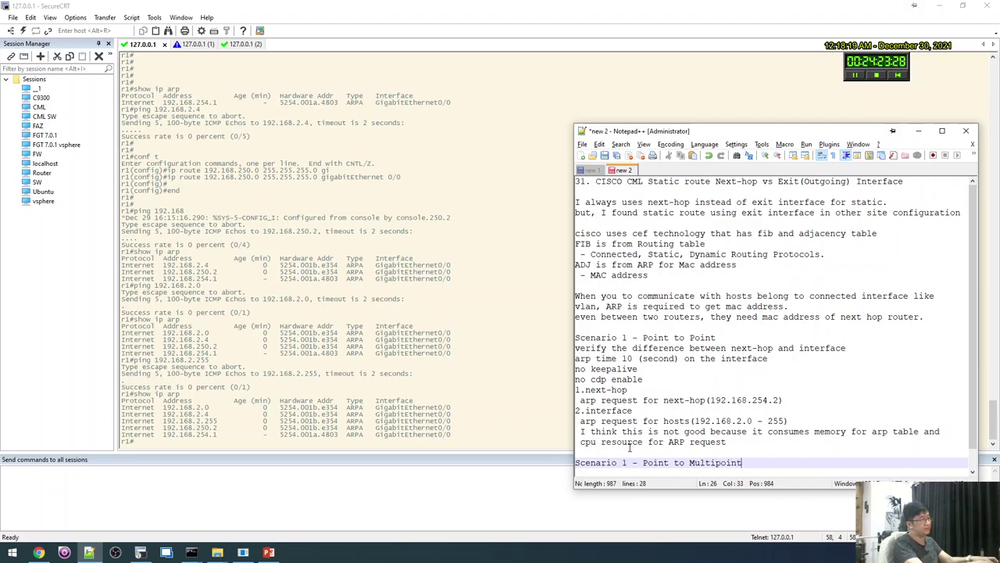
key("Return")
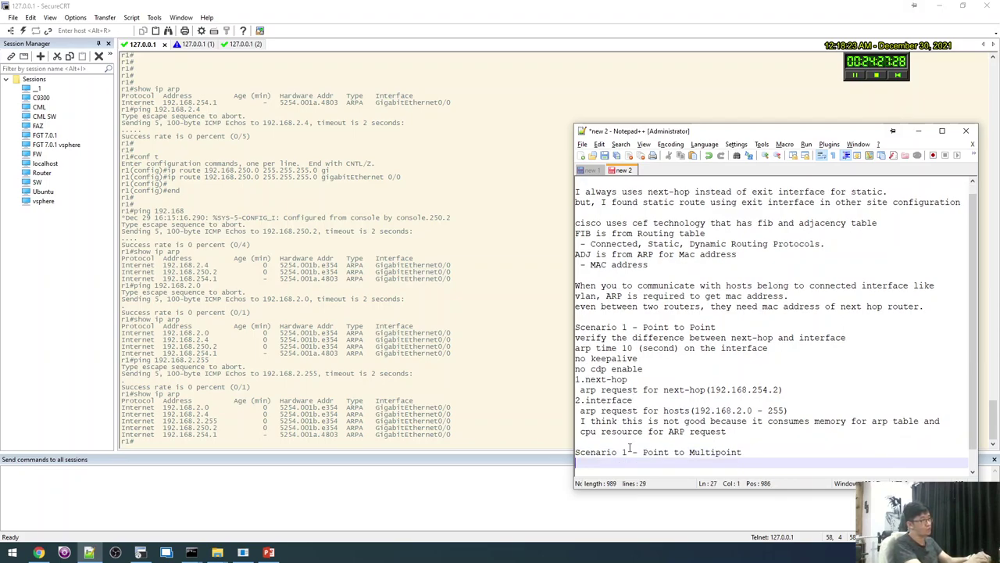
Insert two blank lines above the Point to Multipoint heading for further notes.
left_click(629, 445)
key("Return")
key("Return")
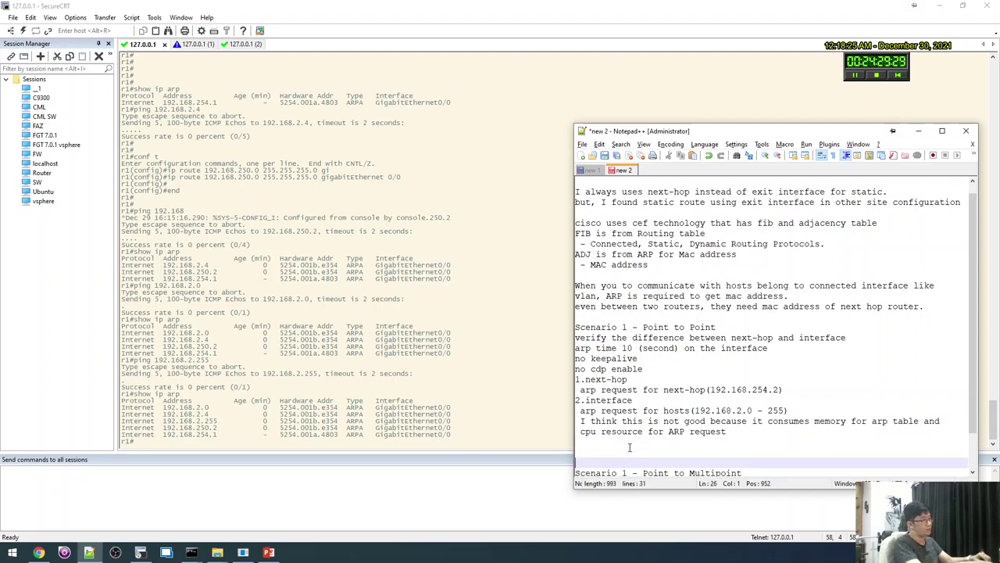
key("Up")
Switch to the r2 session in SecureCRT and enter global configuration mode with "conf t".
key("alt+Tab")
key("ctrl+Tab")
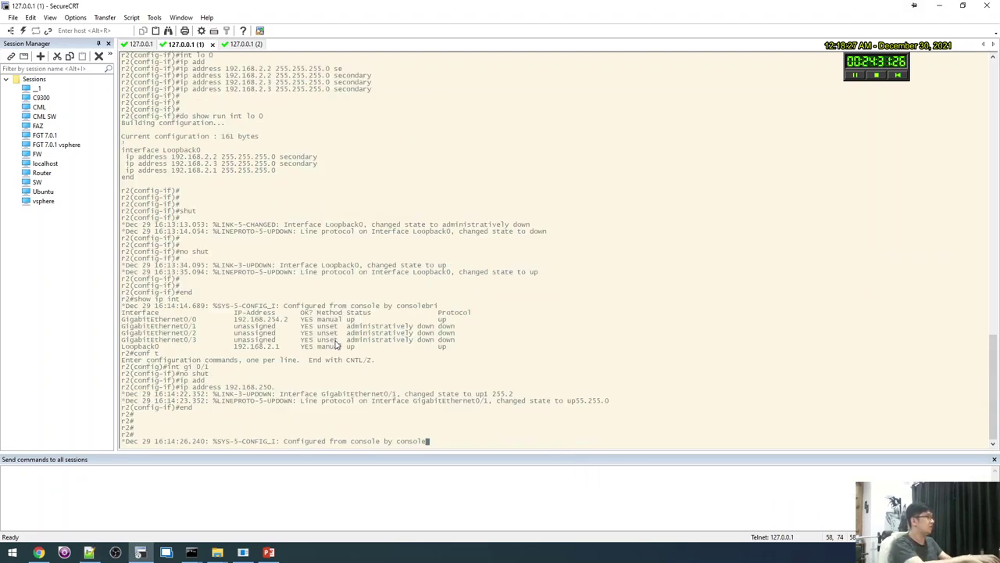
key("Return")
key("Return")
key("Return")
type("conf t")
key("Return")
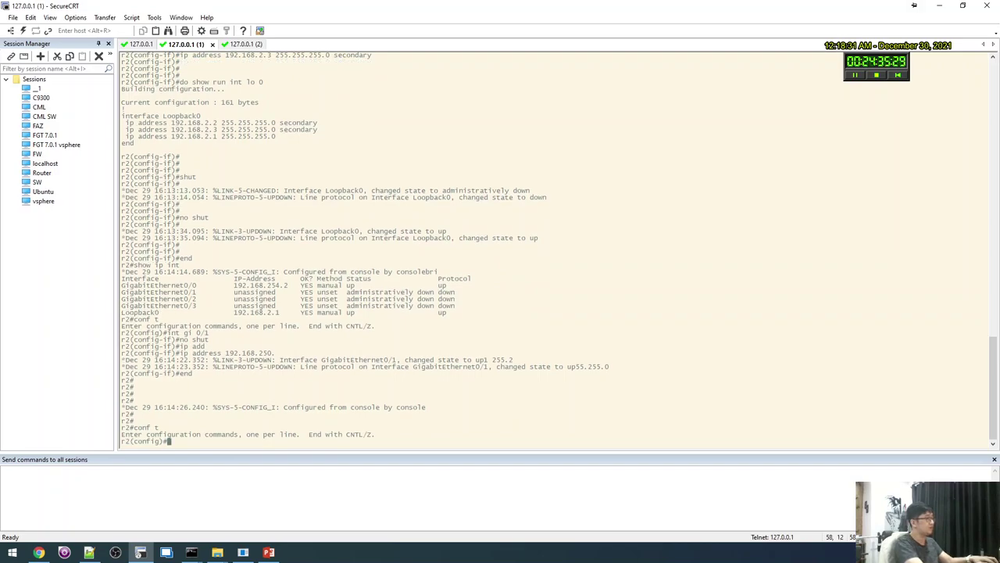
Shut down loopback interface 0 on r2.
type("int lo 0")
key("Return")
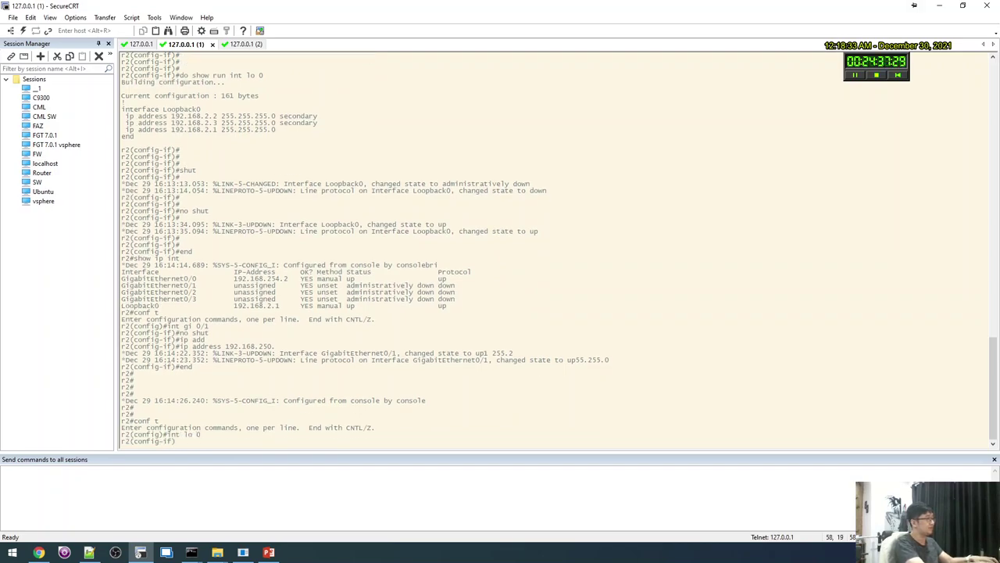
type("shut")
key("Return")
key("Return")
key("Return")
key("Return")
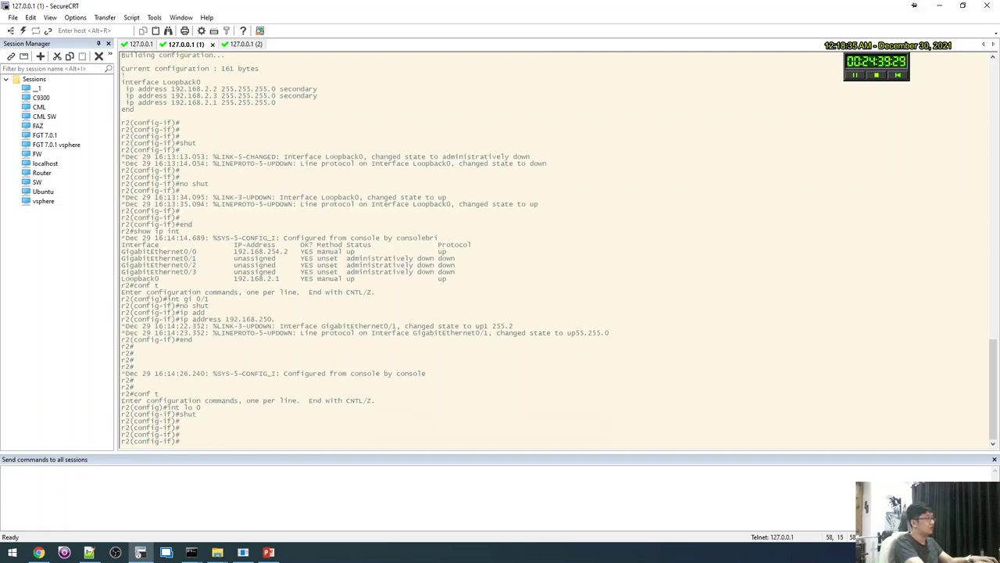
Enter configuration for interface gi 0/0, list the "no arp" options, and discard the drafted "no arp probe" command.
type("int gi 0/0")
key("Return")
type("no arp")
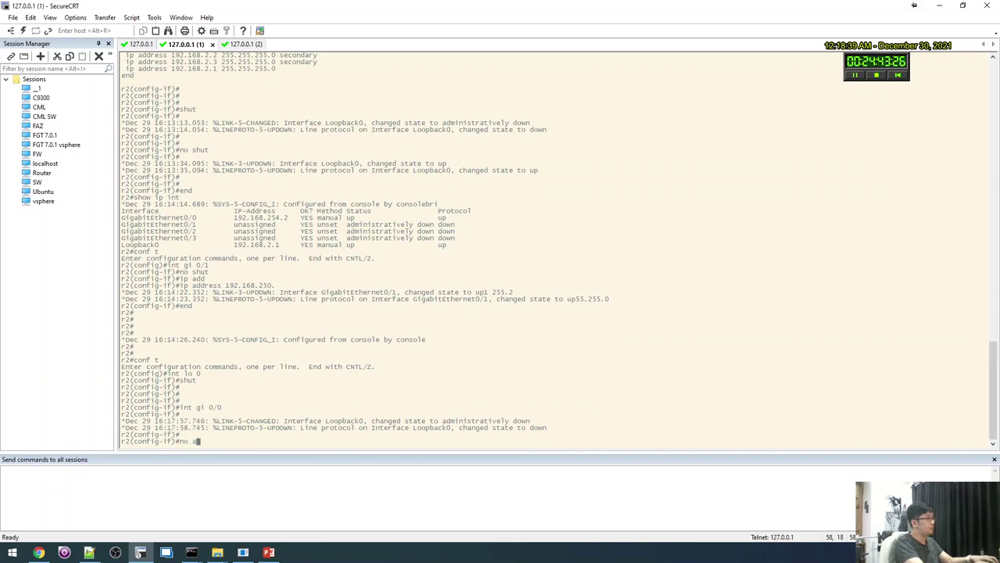
key("Tab")
type("?pro")
key("Tab")
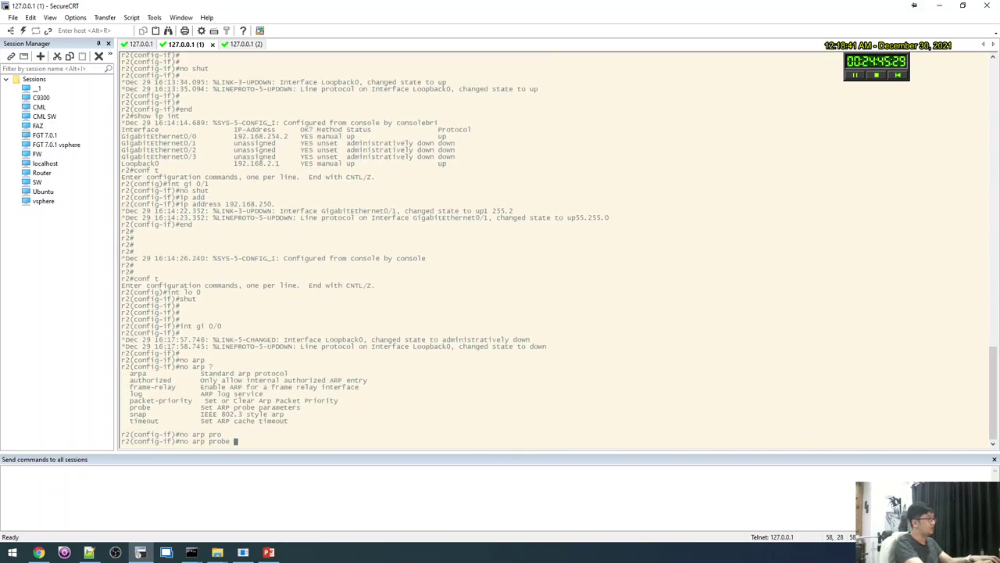
key("BackSpace")
key("BackSpace")
key("BackSpace")
key("BackSpace")
key("BackSpace")
key("BackSpace")
key("BackSpace")
key("BackSpace")
key("BackSpace")
key("BackSpace")
key("BackSpace")
key("BackSpace")
Query the interface-level command help for "no ip arp" and "ip arp".
type("no ip arp")
key("Tab")
type("?")
key("BackSpace")
key("BackSpace")
key("BackSpace")
key("BackSpace")
key("BackSpace")
key("BackSpace")
key("BackSpace")
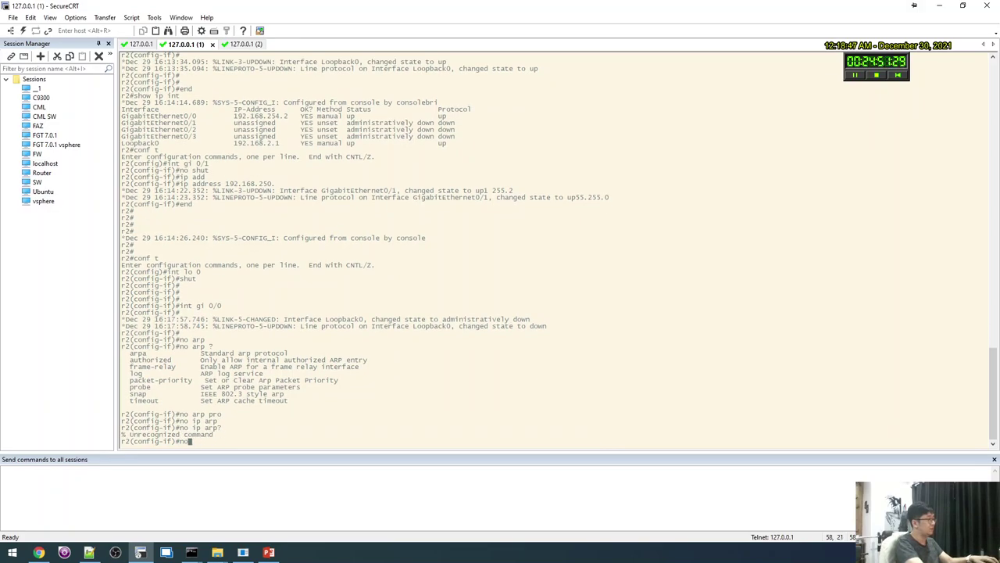
type("arp")
key("Tab")
type("?")
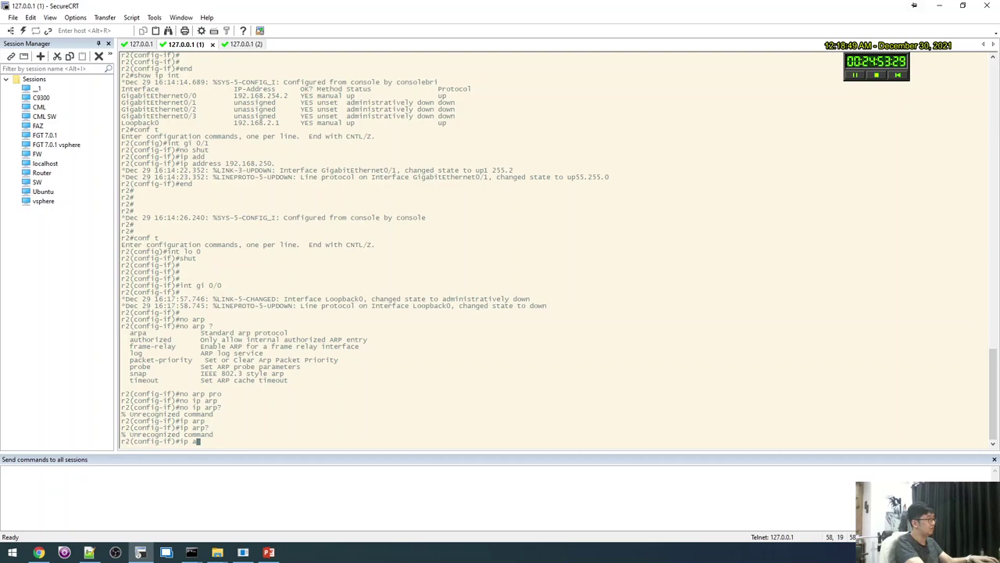
List the available options for the ip proxy-arp command on r2's GigabitEthernet 0/0 interface.
key("BackSpace")
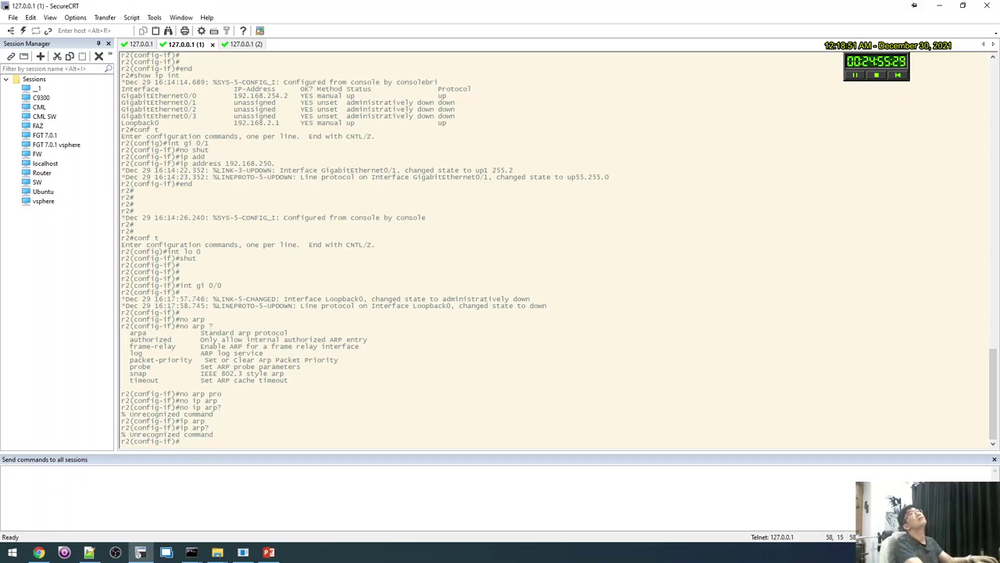
type("pro")
key("Tab")
type("?")
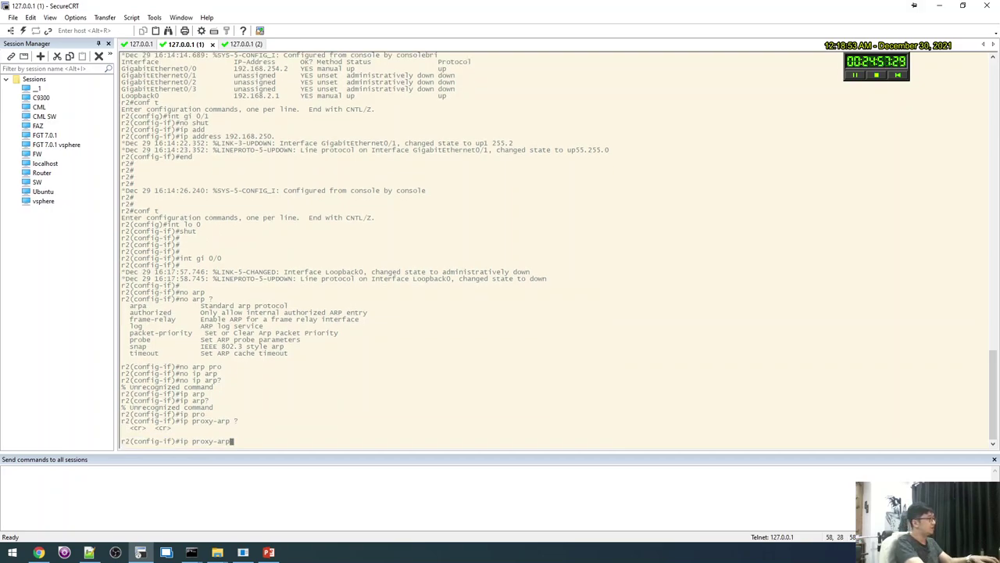
Disable proxy ARP on r2's GigabitEthernet 0/0 with "no ip proxy-arp" and leave configuration mode.
key("BackSpace")
key("BackSpace")
key("BackSpace")
key("BackSpace")
key("BackSpace")
key("BackSpace")
key("BackSpace")
key("BackSpace")
key("BackSpace")
key("BackSpace")
key("BackSpace")
key("BackSpace")
type("no ip pro")
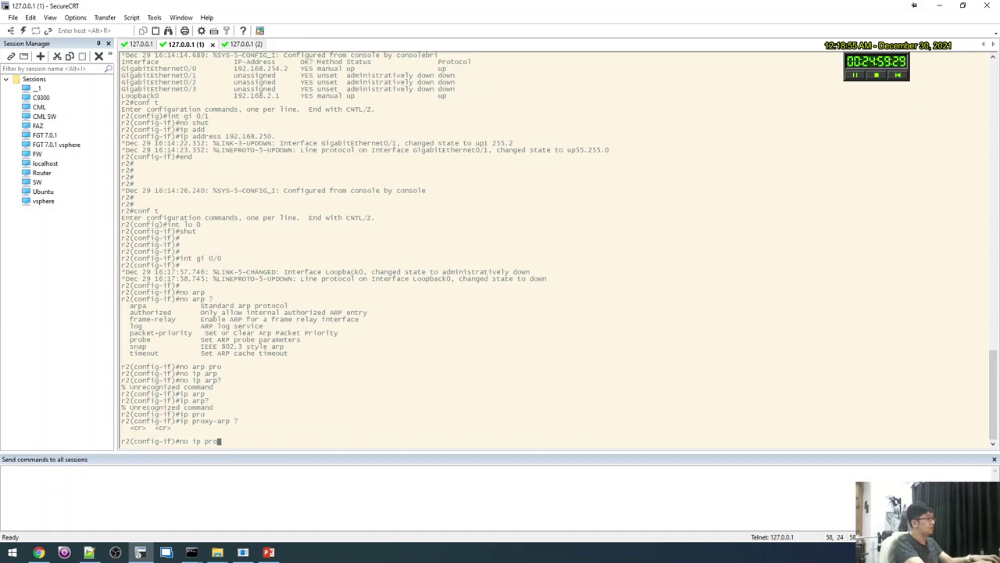
key("Tab")
key("Return")
key("Return")
key("Return")
type("end")
key("Return")
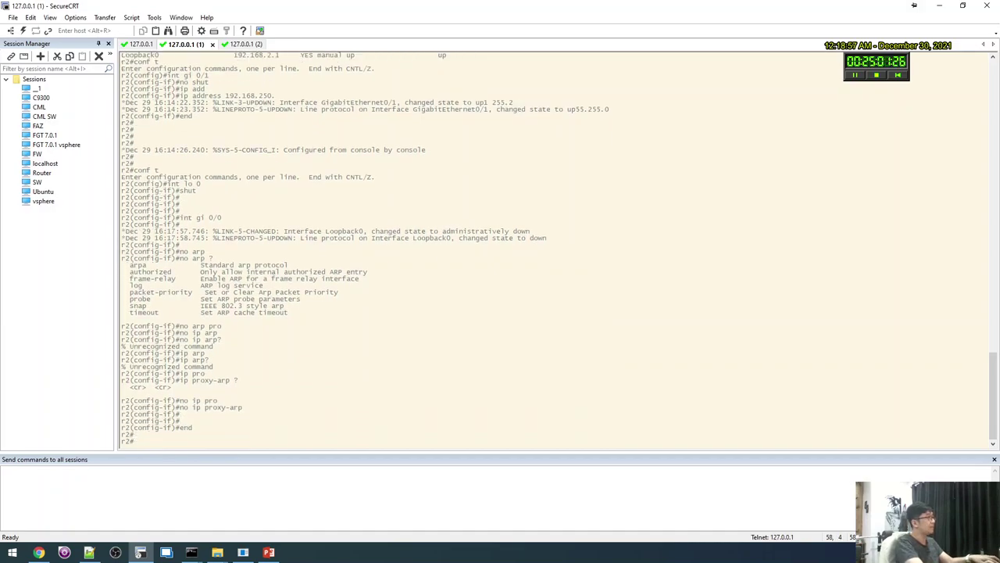
Switch to the r1 session and display its ARP table with "show ip arp".
key("alt+1")
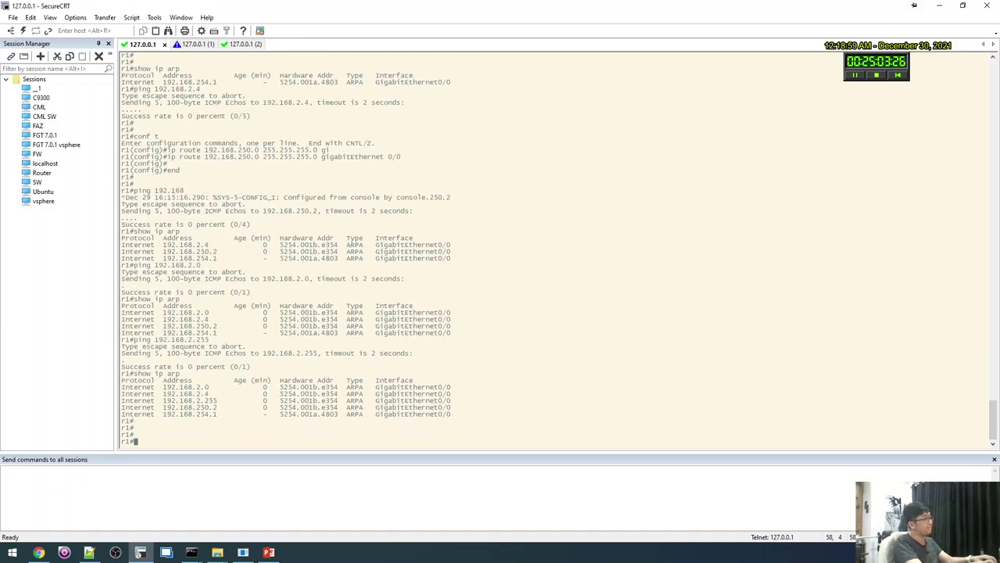
key("alt+Tab")
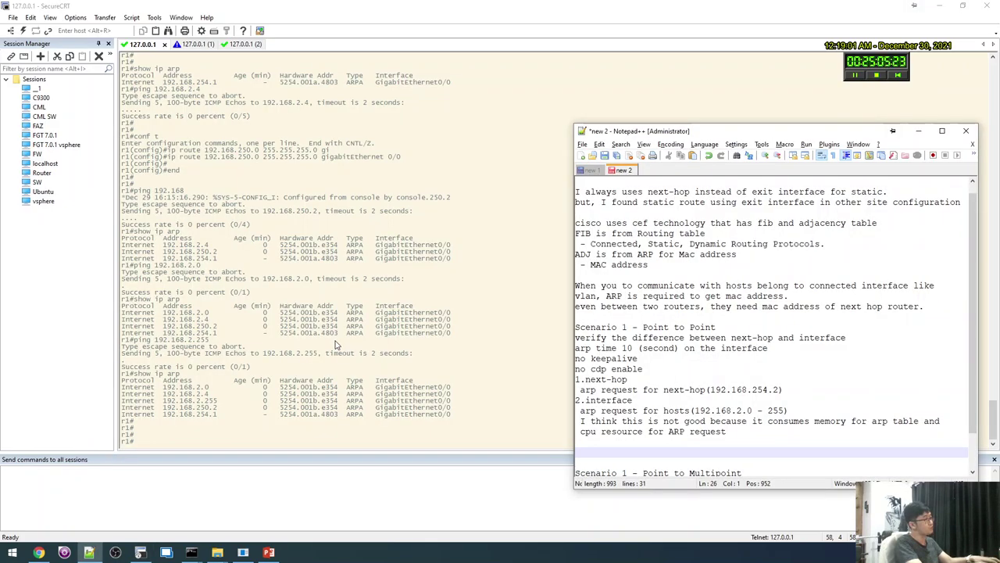
key("alt+Tab")
type("show ip arp")
key("Return")
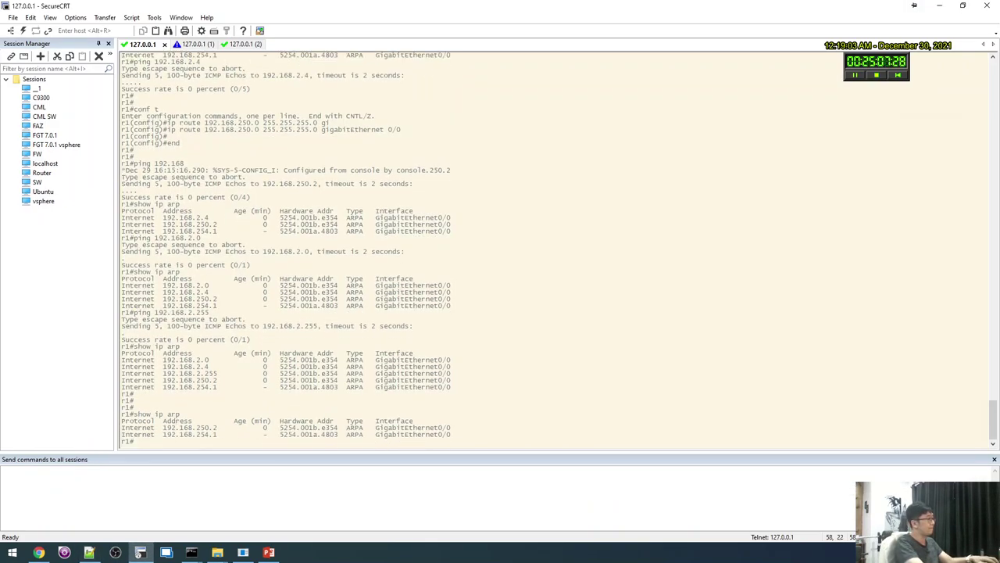
Ping 192.168.2.1 from r1.
key("Return")
key("Return")
key("Return")
type("ping ")
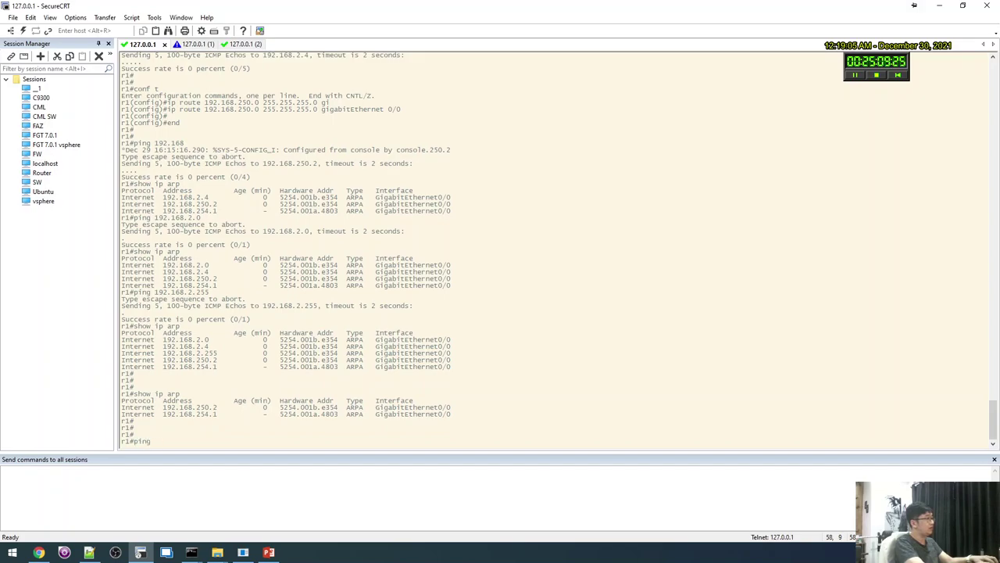
type("192.168.2.1")
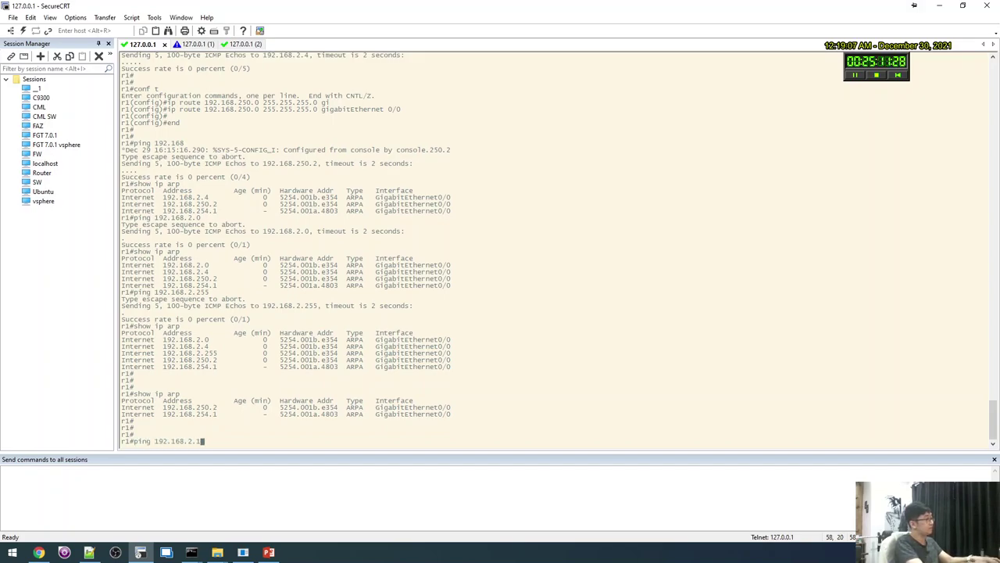
key("Return")
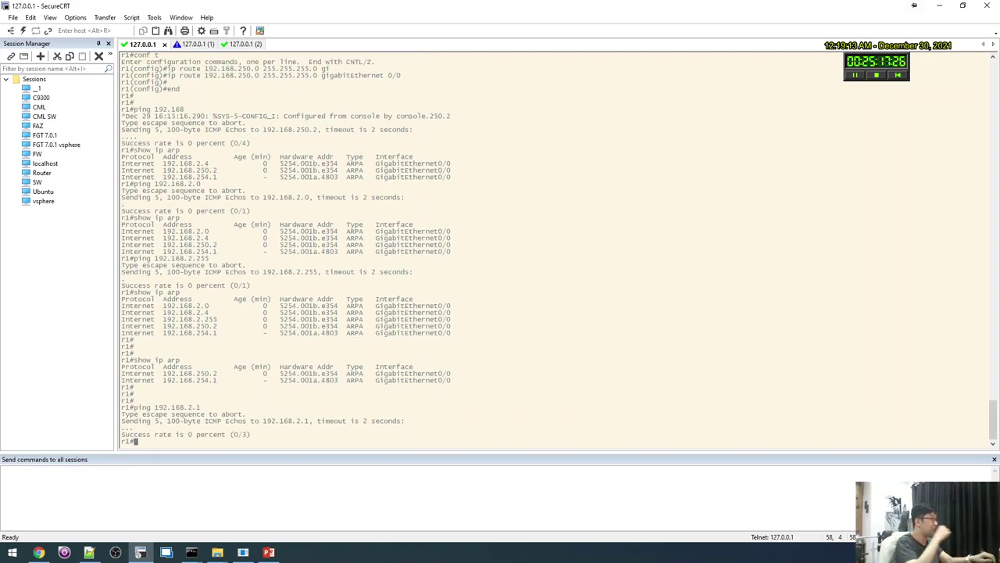
Switch to Notepad++ and begin a new line below "cpu resource for ARP request" with "the next-hop".
key("alt+Tab")
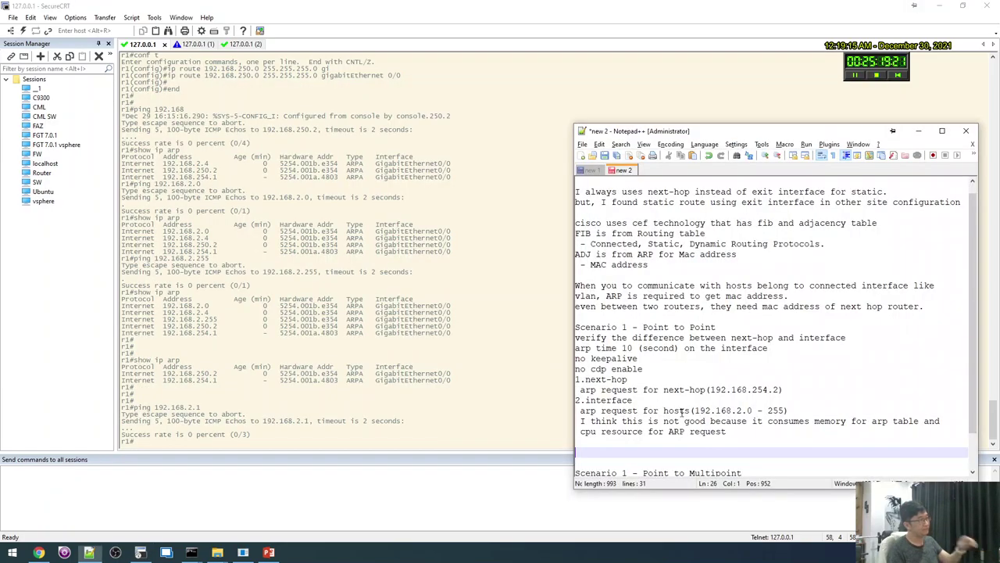
left_click(665, 446)
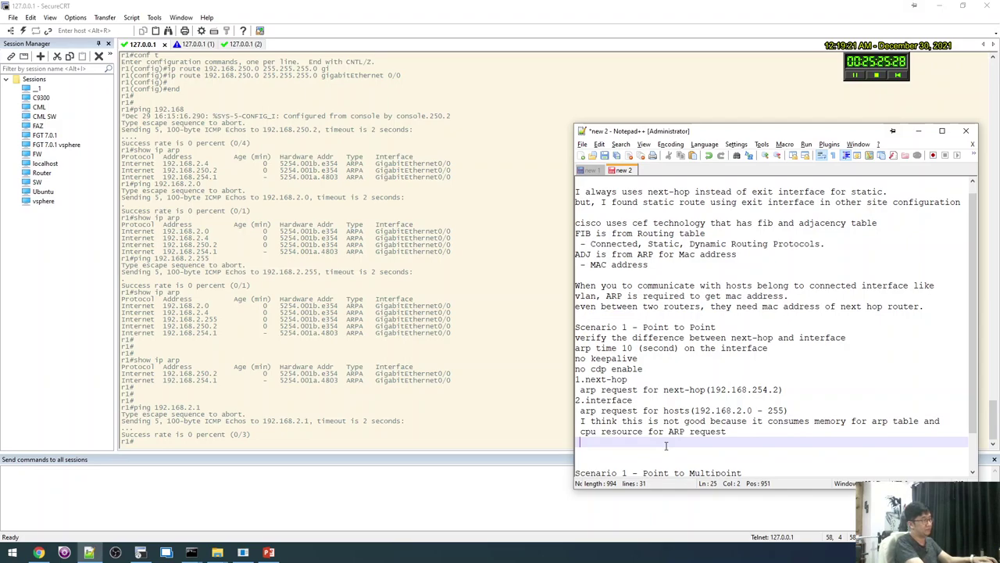
type("the r")
key("BackSpace")
type("nexthop")
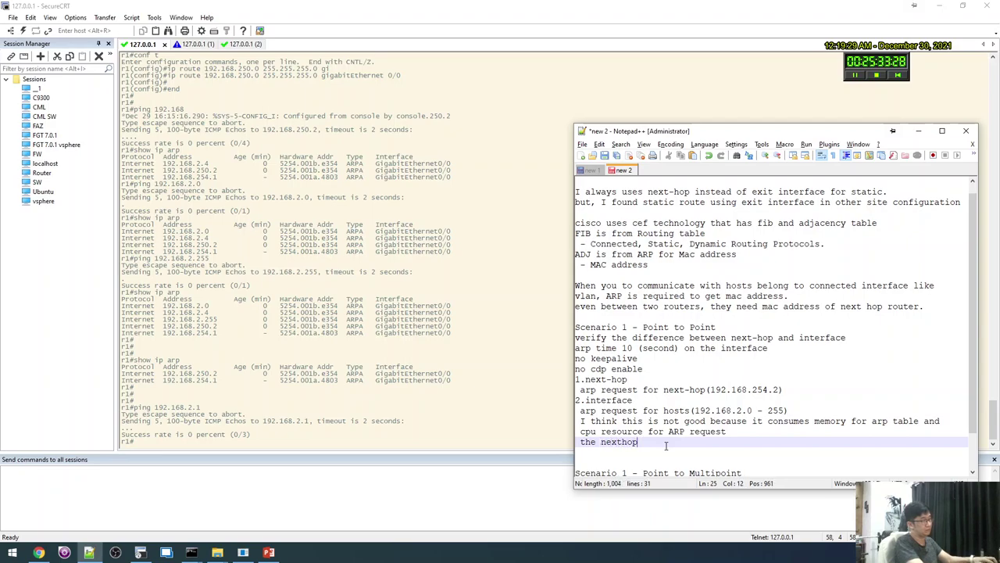
key("BackSpace")
key("BackSpace")
key("BackSpace")
key("BackSpace")
key("BackSpace")
key("BackSpace")
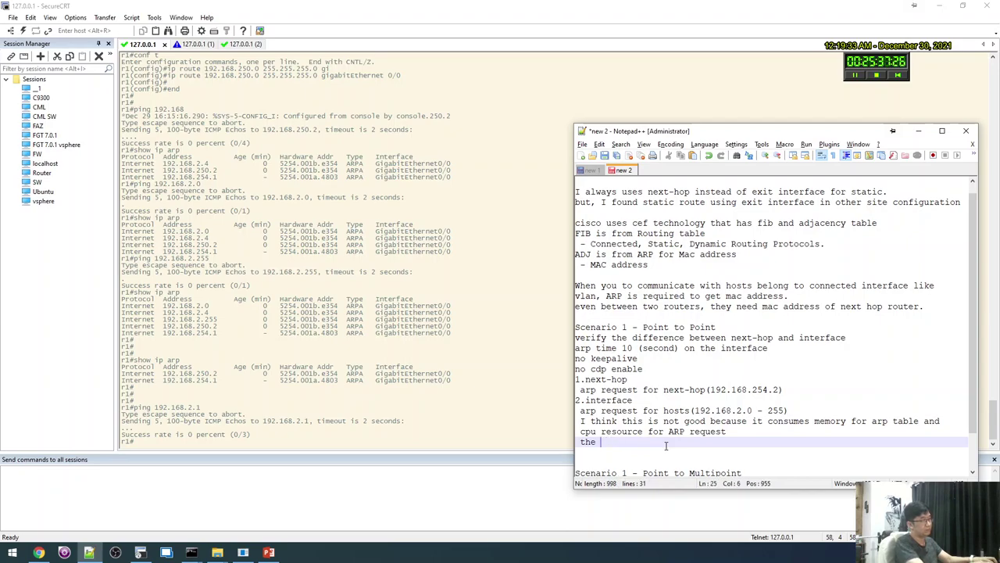
type("next-hop")
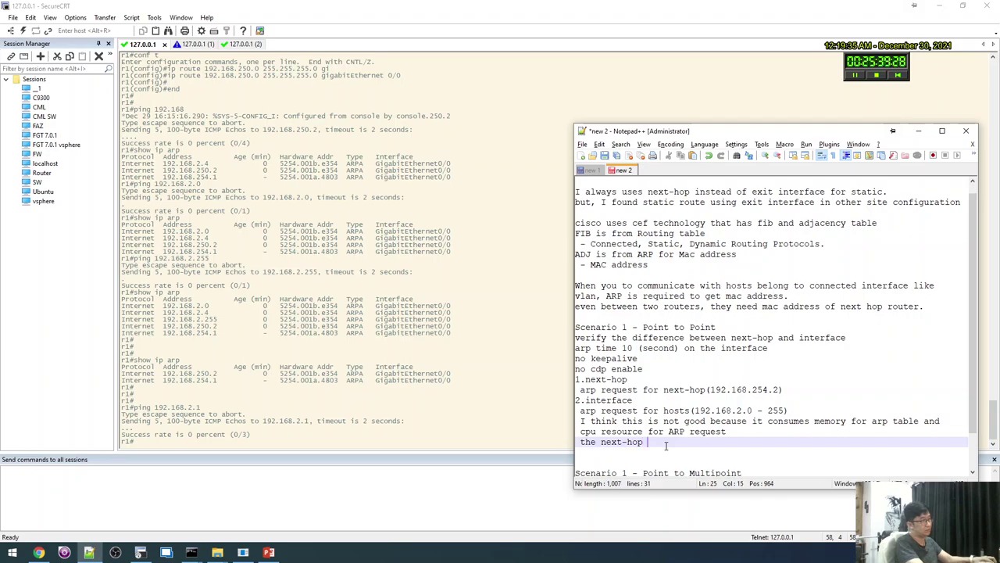
Continue the note line with "router reply the arp request because acting as proxy-arp" and start a new line.
type(" router rep")
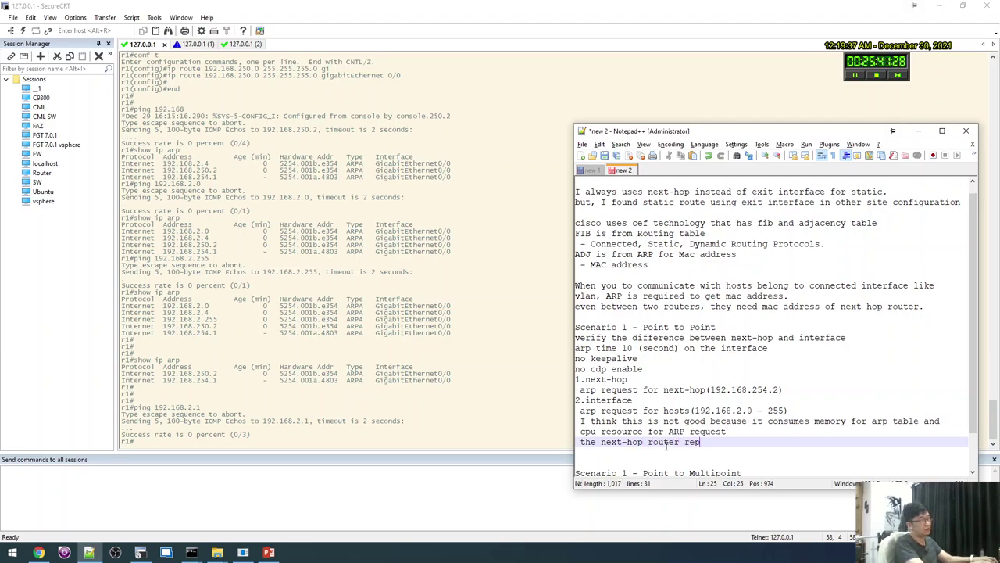
type("ly the arp request")
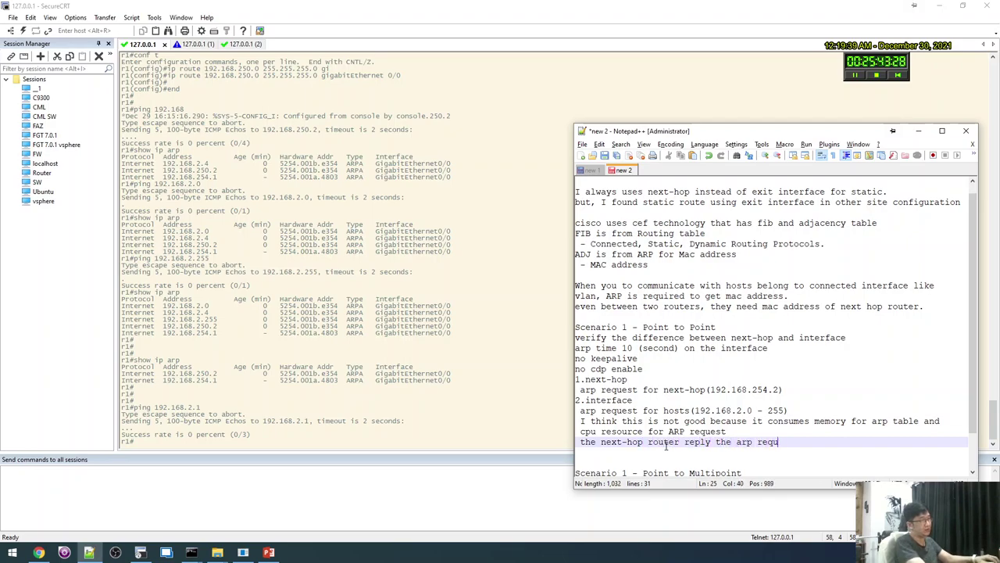
key("BackSpace")
key("BackSpace")
key("BackSpace")
key("BackSpace")
key("BackSpace")
key("BackSpace")
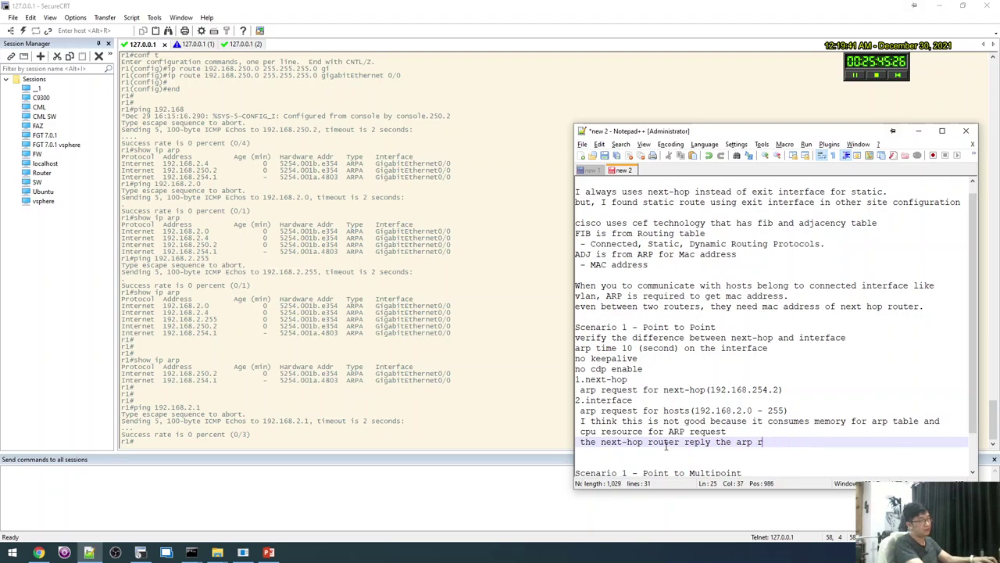
type("equest because")
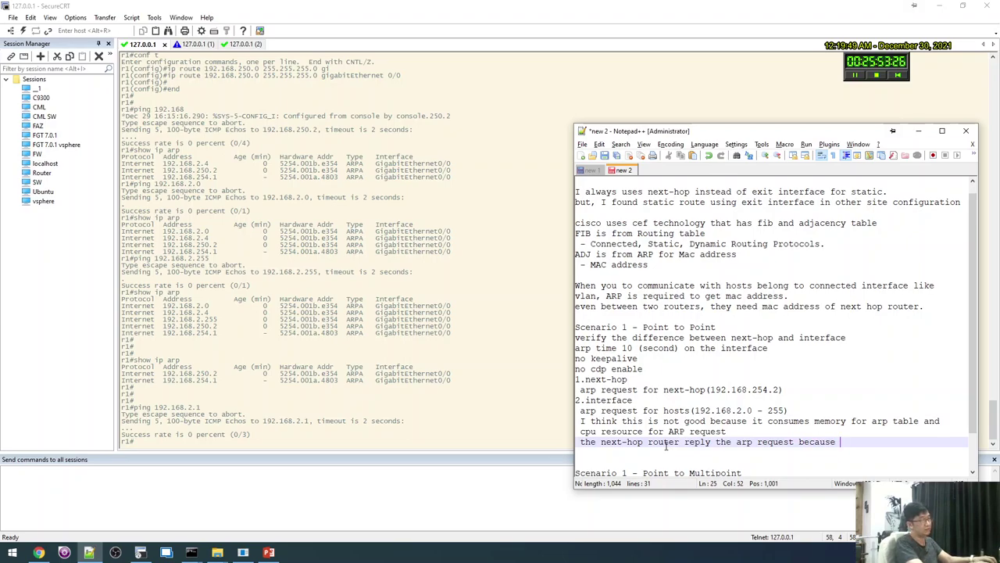
type("acs")
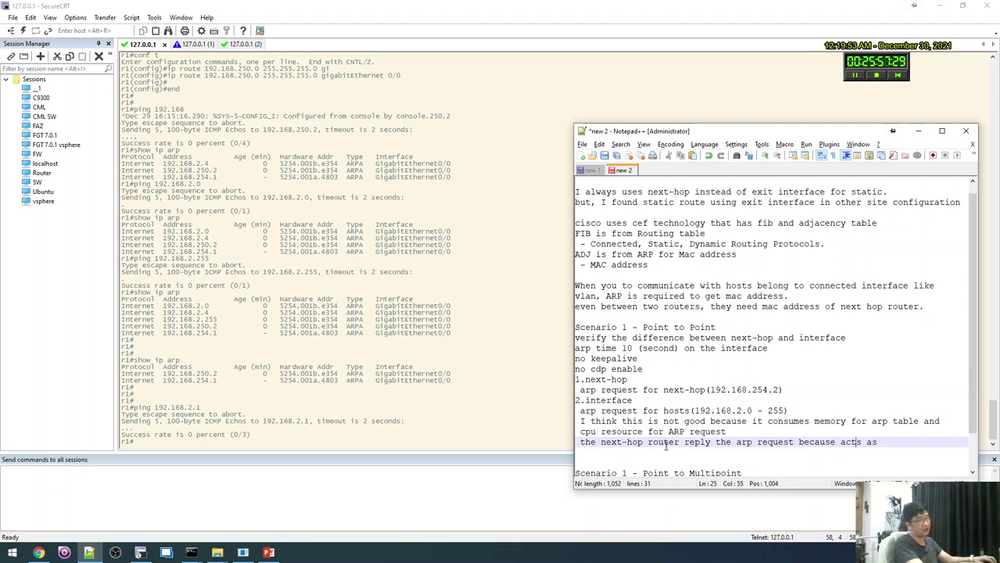
key("Delete")
type("ing")
key("BackSpace")
type("proxy ")
type("arp")
key("Return")
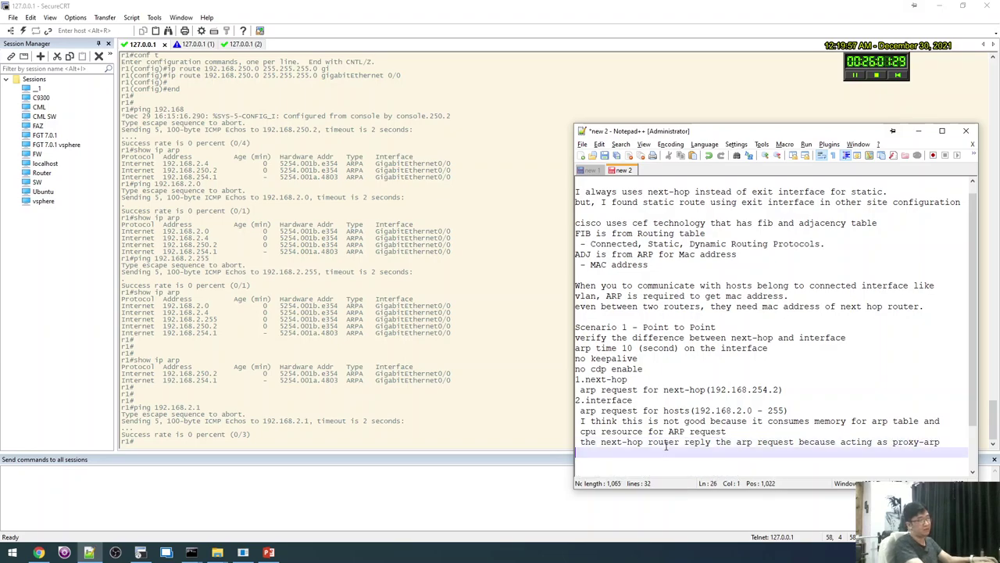
Write "to disable this, no ip proxy-arp" on the new note line.
type("to disable this, ")
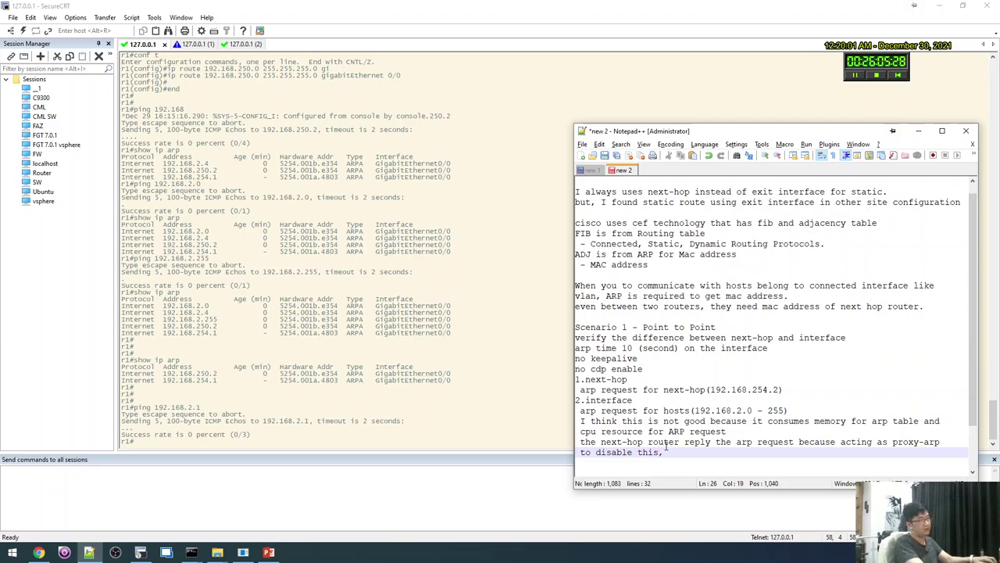
type("no ip prox")
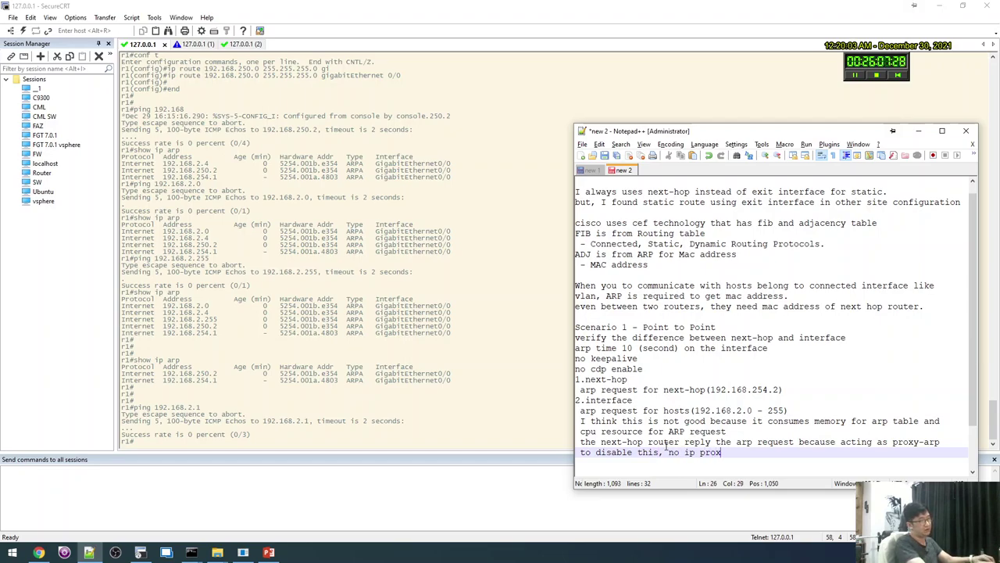
type("roy-")
key("BackSpace")
type("y-arp")
Insert "use" and an opening single quote before "no ip proxy-arp" in the note.
key("Left")
key("Left")
key("Left")
key("Left")
key("Left")
key("Left")
key("Left")
key("Left")
key("Left")
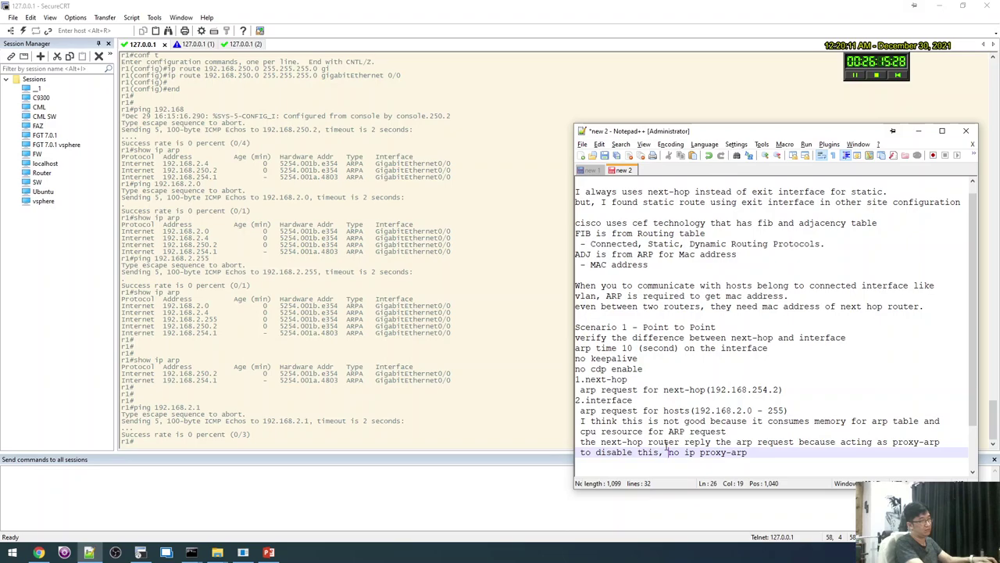
type("use")
key("Return")
key("BackSpace")
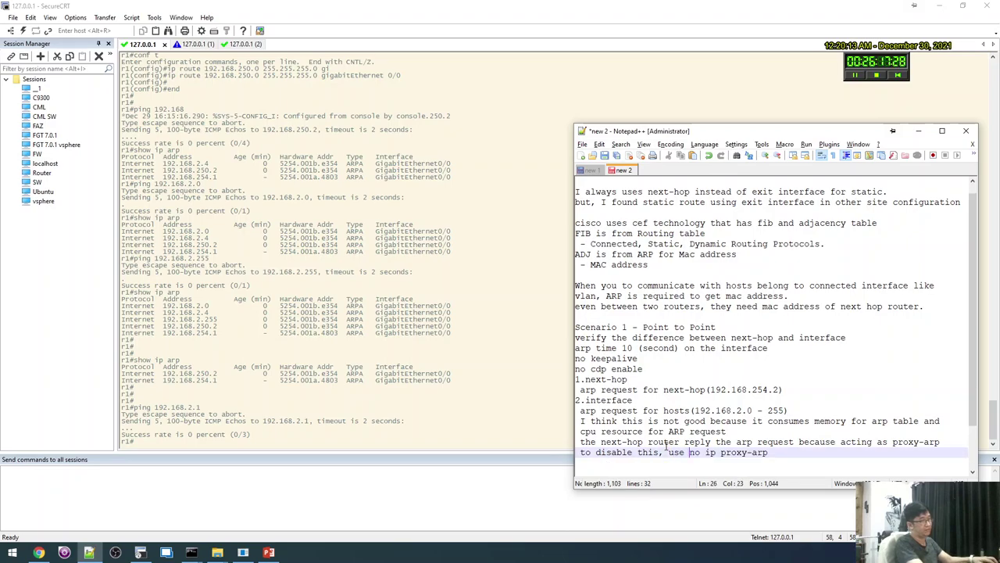
type("'")
key("End")
key("BackSpace")
key("BackSpace")
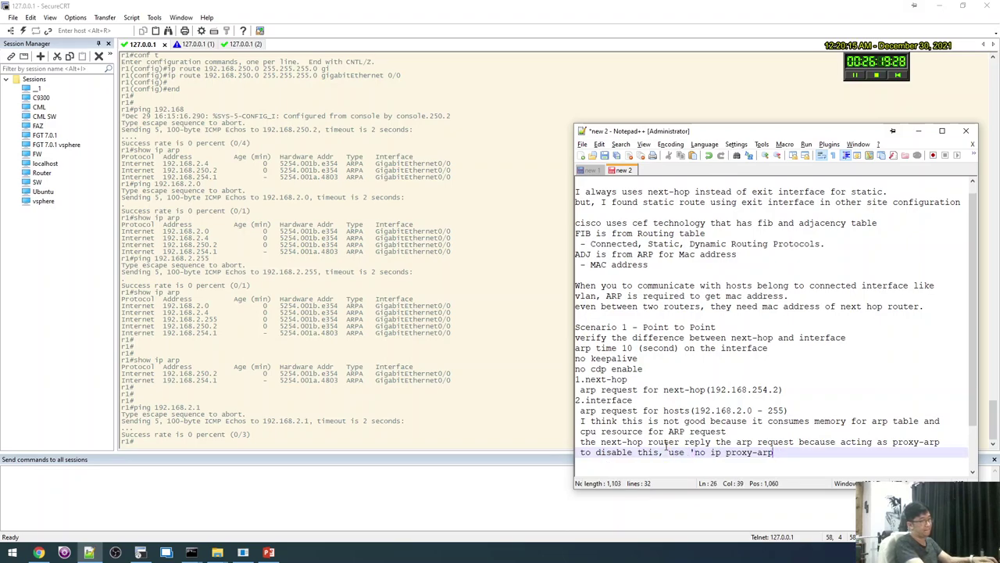
Add the closing single quote after the proxy-arp command and finish the line with "on the interface".
type("' in")
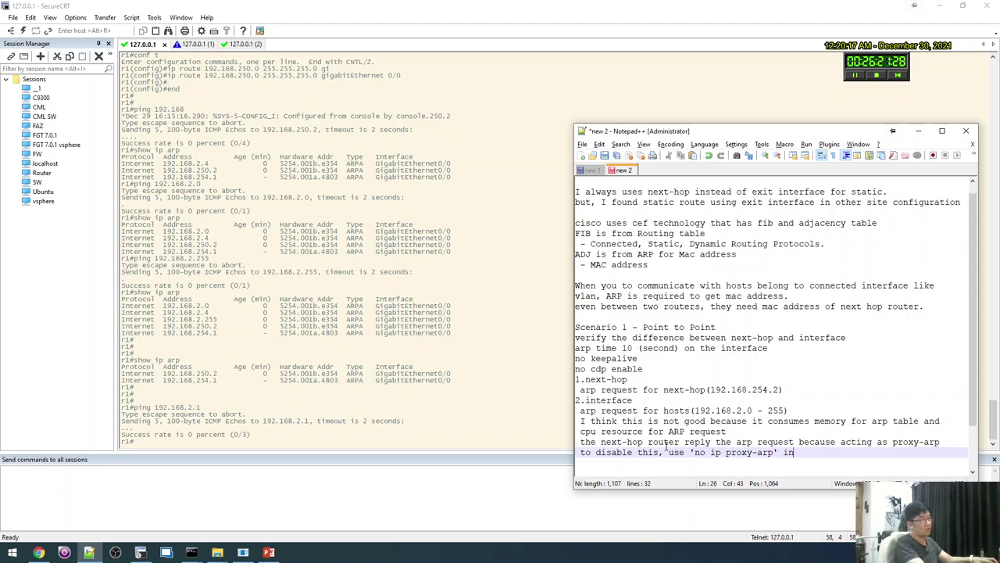
type("n")
key("BackSpace")
key("BackSpace")
type("on the")
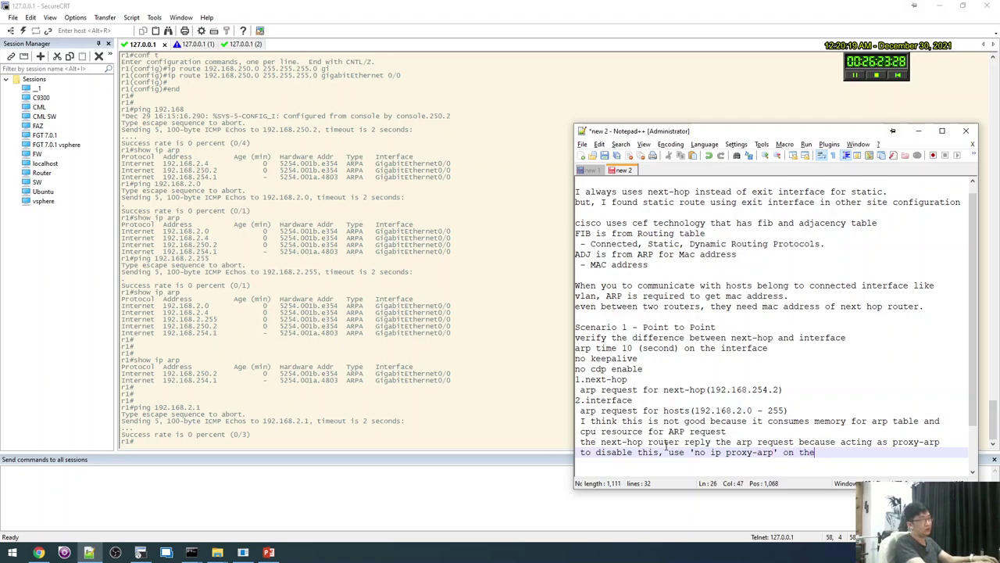
type(" interface")
Remove the extra blank line below the note and renumber the Point to Multipoint heading as "Scenario 2".
key("Down")
scroll(667, 442, "down", 2)
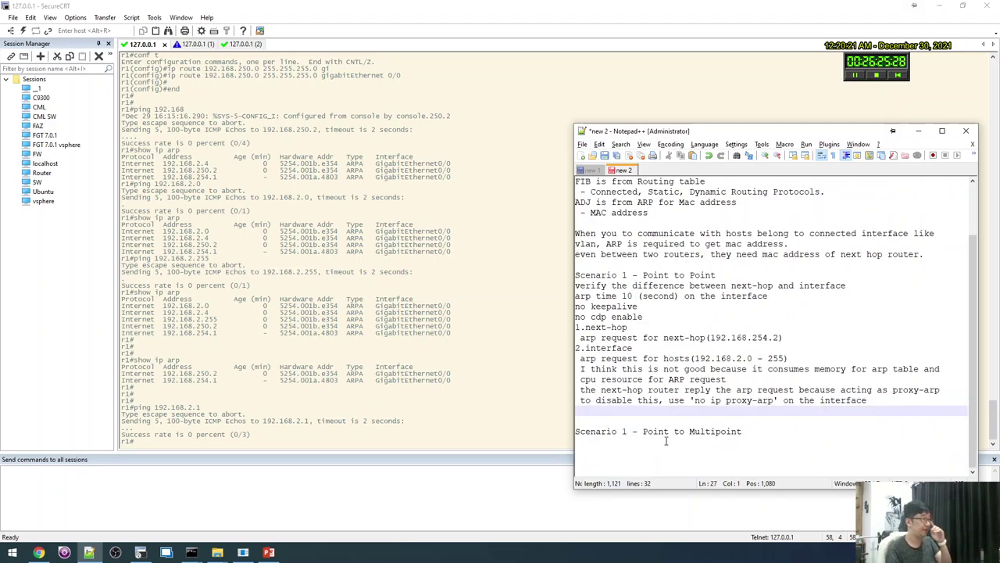
key("Delete")
left_click(627, 430)
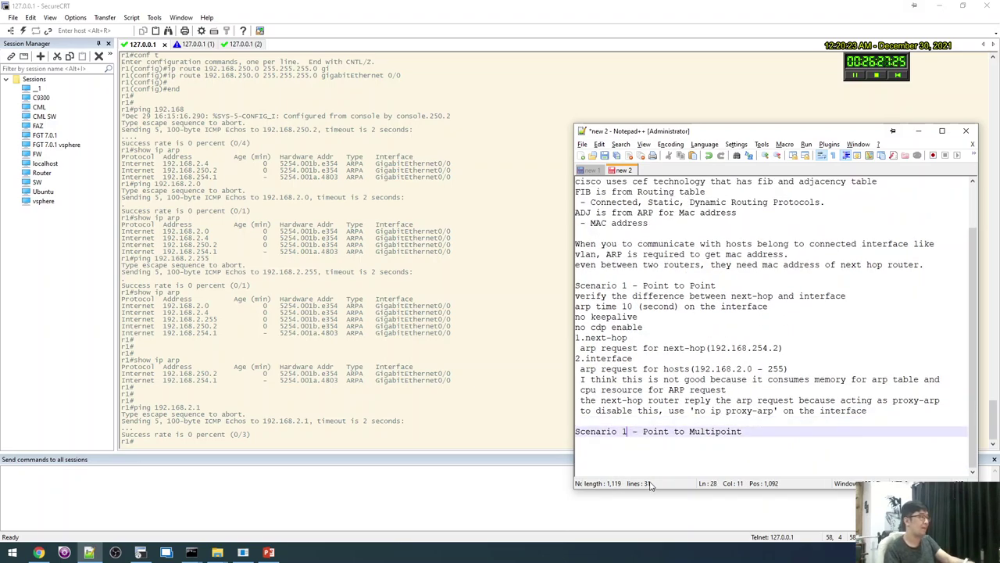
key("BackSpace")
type("2")
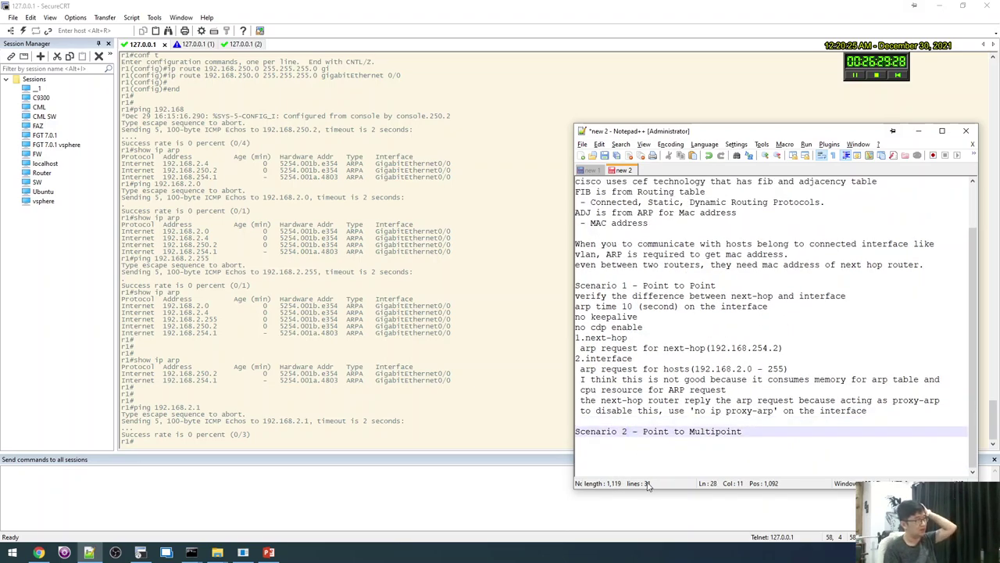
Switch back to SecureCRT's r2 session and enter global configuration mode.
left_click(480, 398)
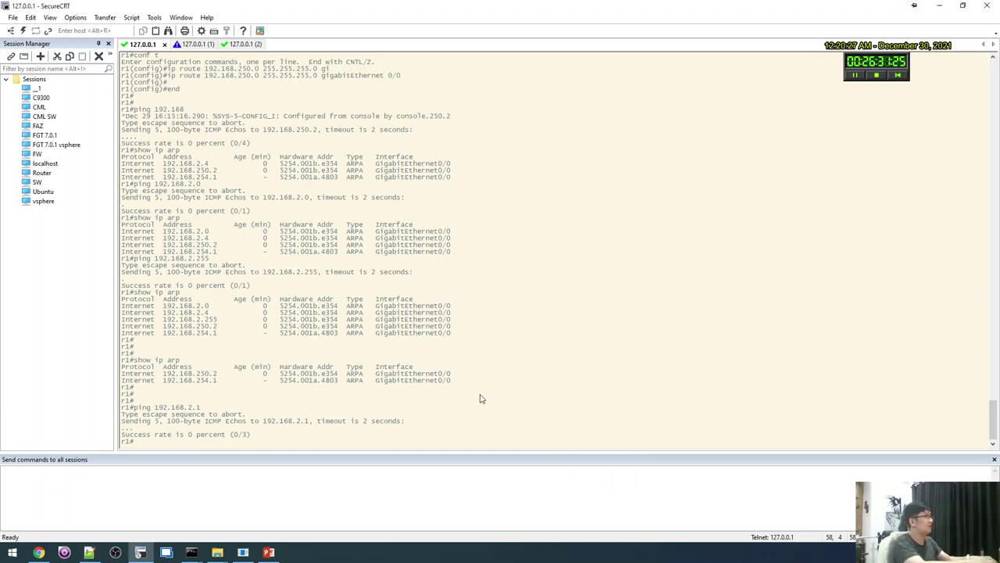
key("ctrl+Tab")
key("Return")
key("Return")
key("Return")
type("conf t")
key("Return")
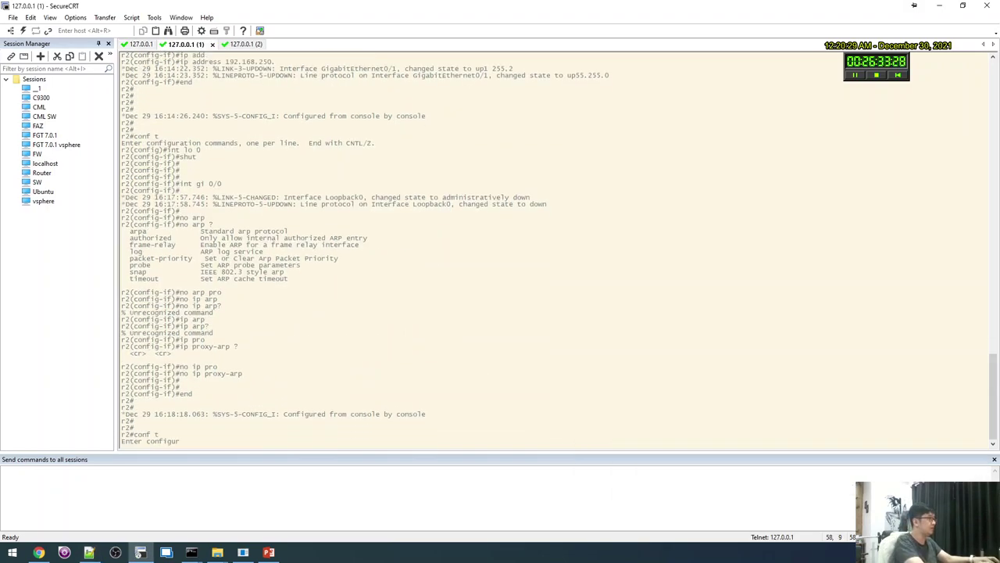
Try the "ip arp" command in r2's global configuration mode.
type("int")
key("BackSpace")
key("BackSpace")
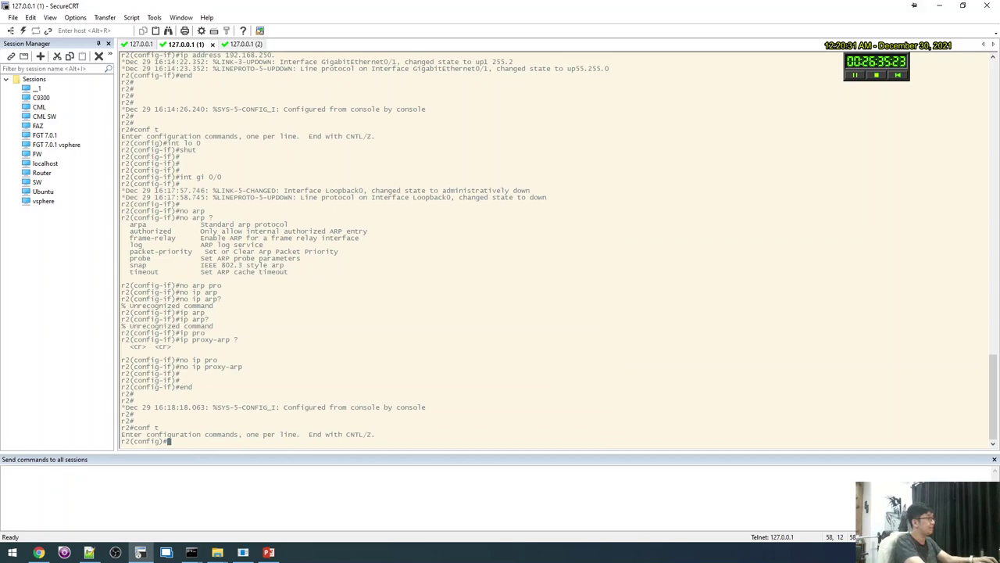
type("ip arp")
key("Return")
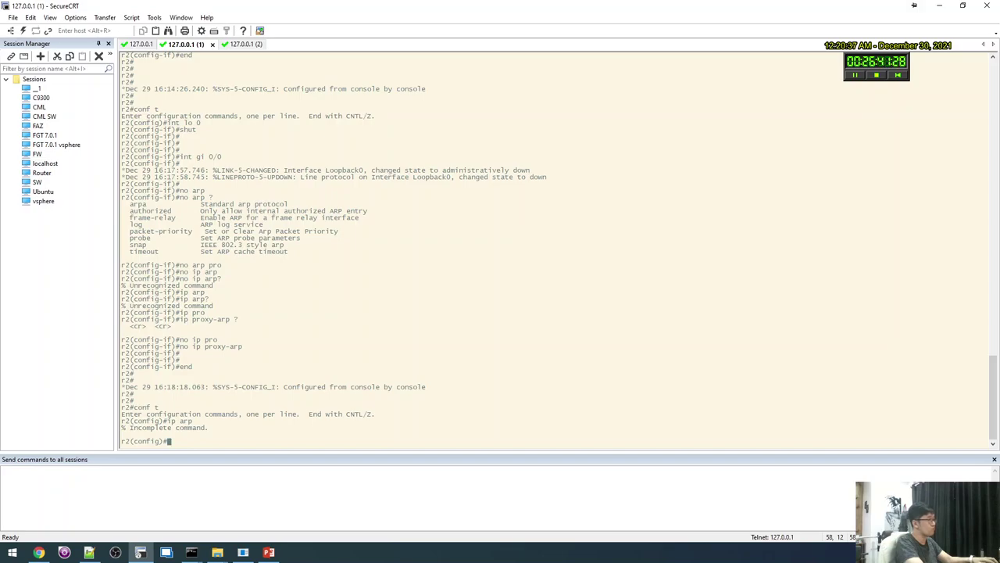
Try the "ip prox" command in r2's global configuration mode.
type("no")
key("BackSpace")
key("BackSpace")
key("BackSpace")
type("ip prox")
key("Tab")
key("Return")
Enable proxy ARP on r2's interface gi 0/0 with "ip proxy-arp" and exit configuration mode.
type("int gi 0/0")
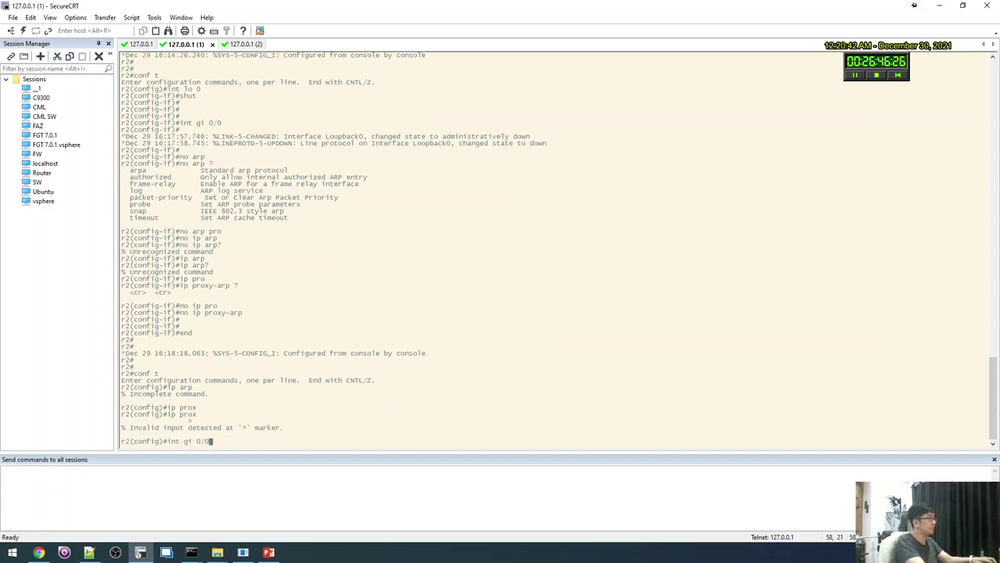
key("Return")
type("ip prox")
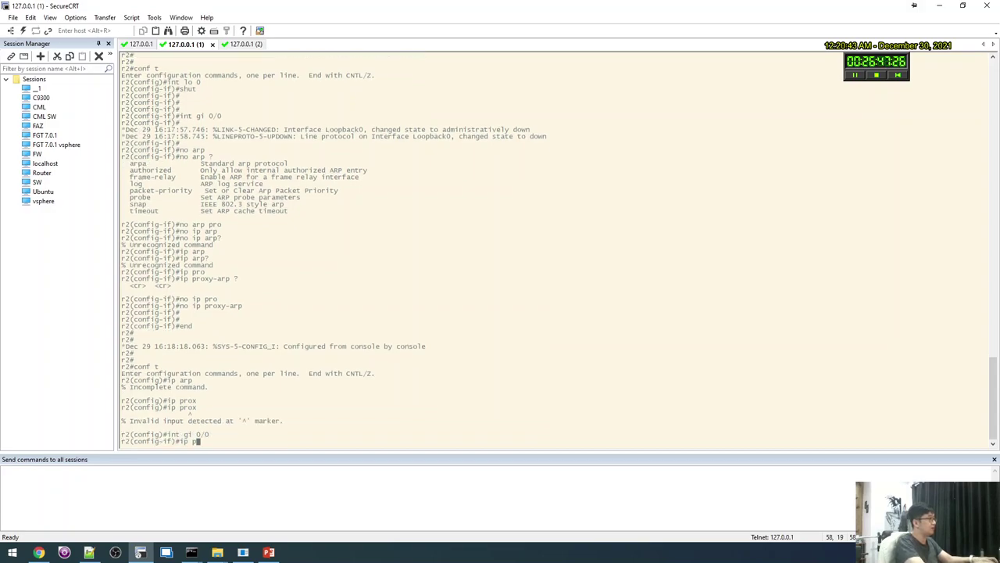
key("Tab")
key("Return")
key("Return")
type("end")
key("Return")
key("Return")
key("Return")
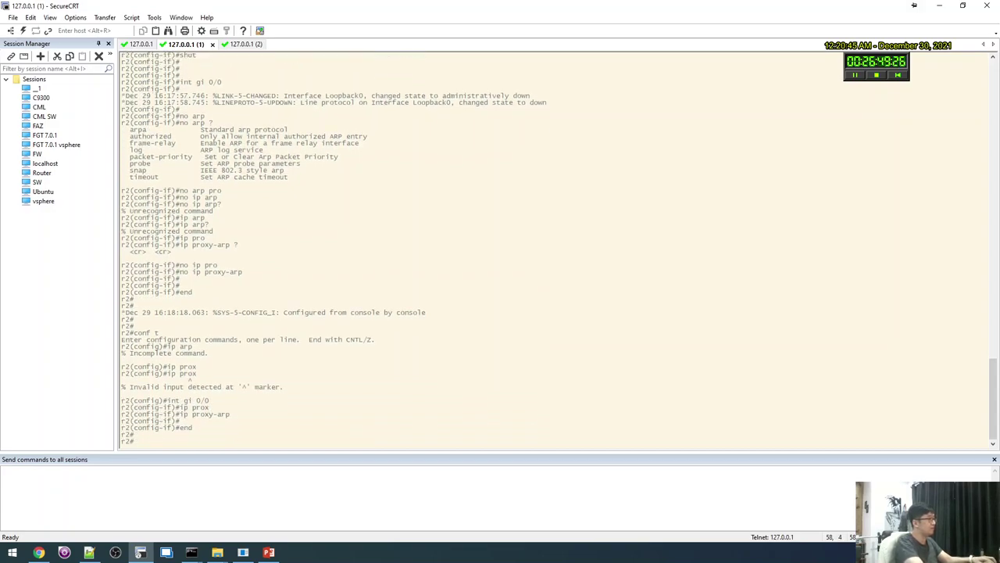
Display the running configuration of Loopback 0 in r3's session, and return to r1's session.
key("ctrl+Tab")
key("Return")
key("Return")
type("show run int lo 0")
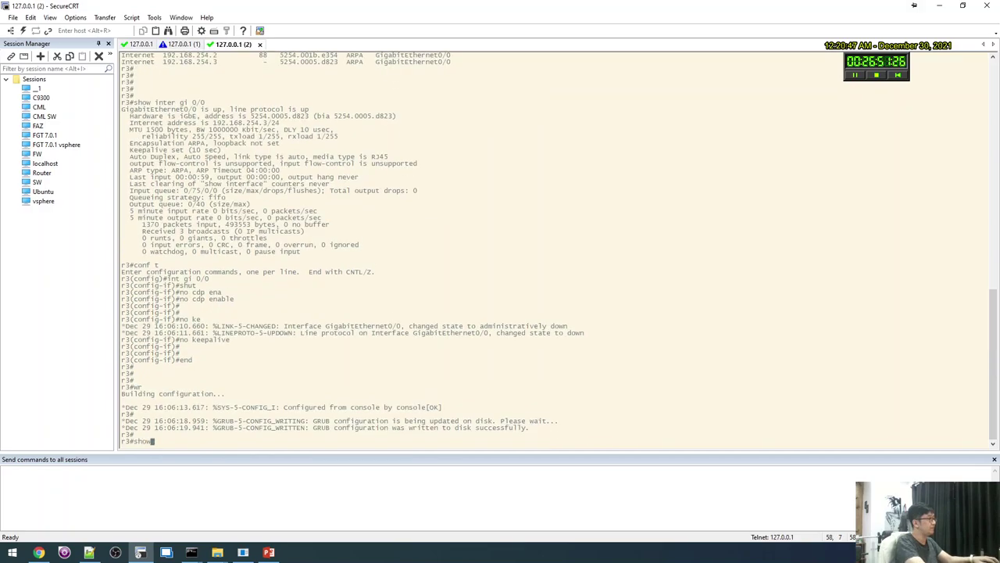
key("Return")
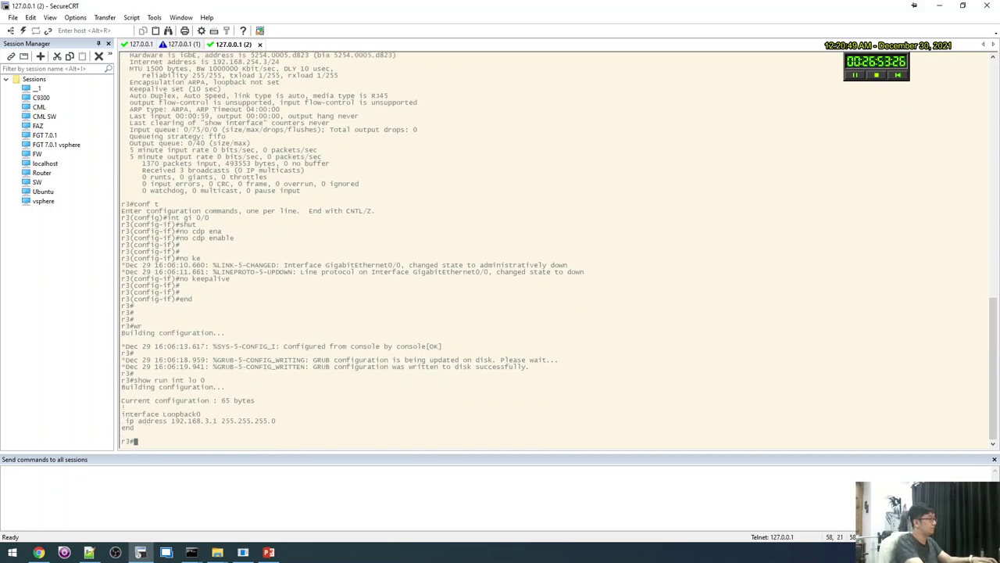
key("Return")
key("Return")
key("Return")
key("Return")
key("ctrl+Tab")
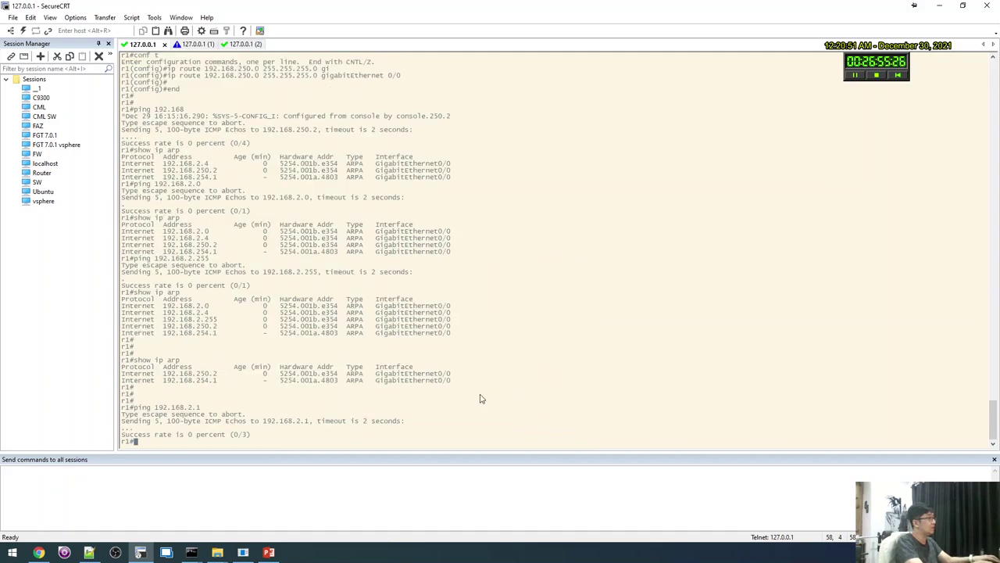
key("Return")
key("Return")
key("Return")
Switch to the PowerPoint topology diagram and delete the shaded rectangle covering r3.
key("alt+Tab")
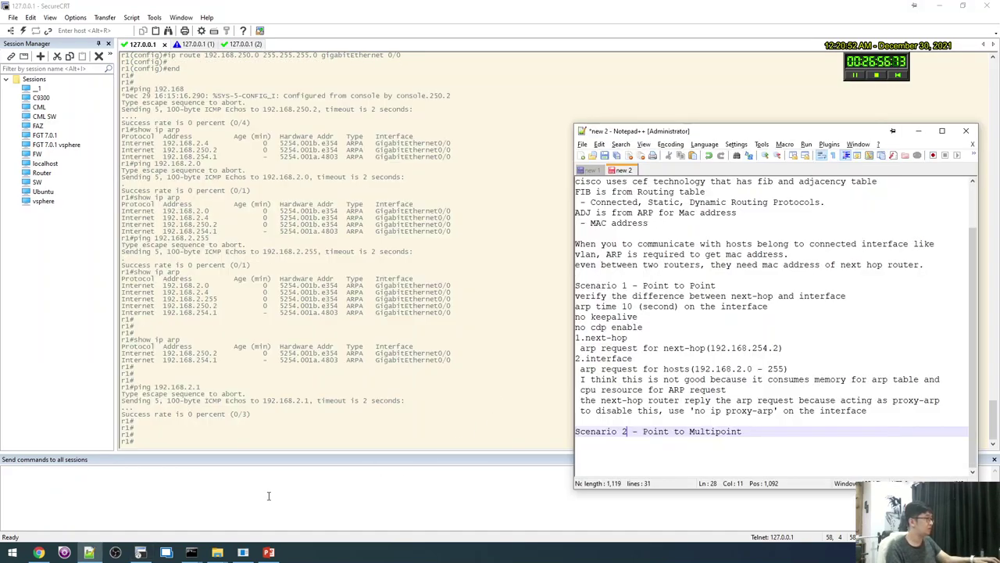
left_click(269, 553)
left_click(494, 328)
key("Delete")
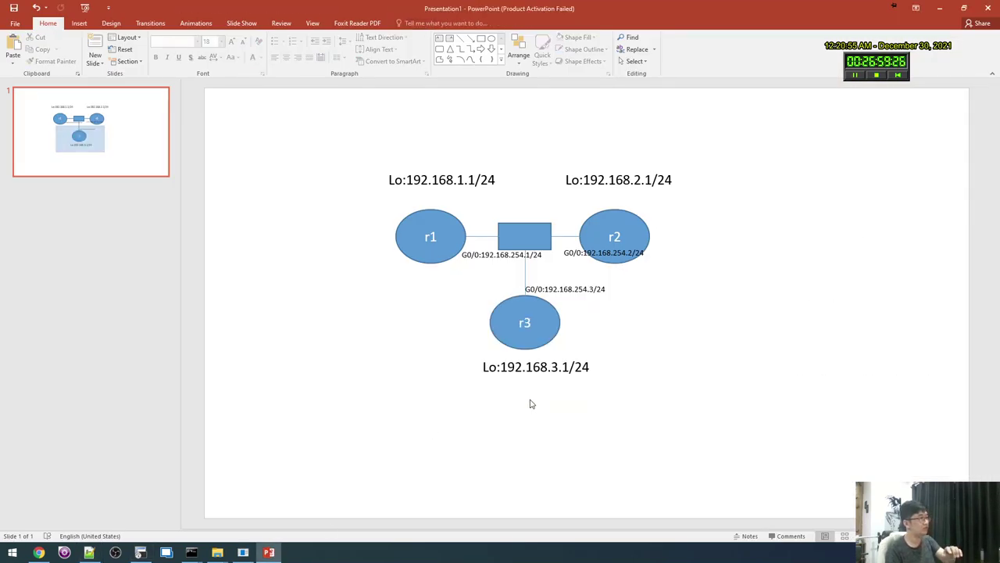
key("ctrl+a")
left_click(667, 452)
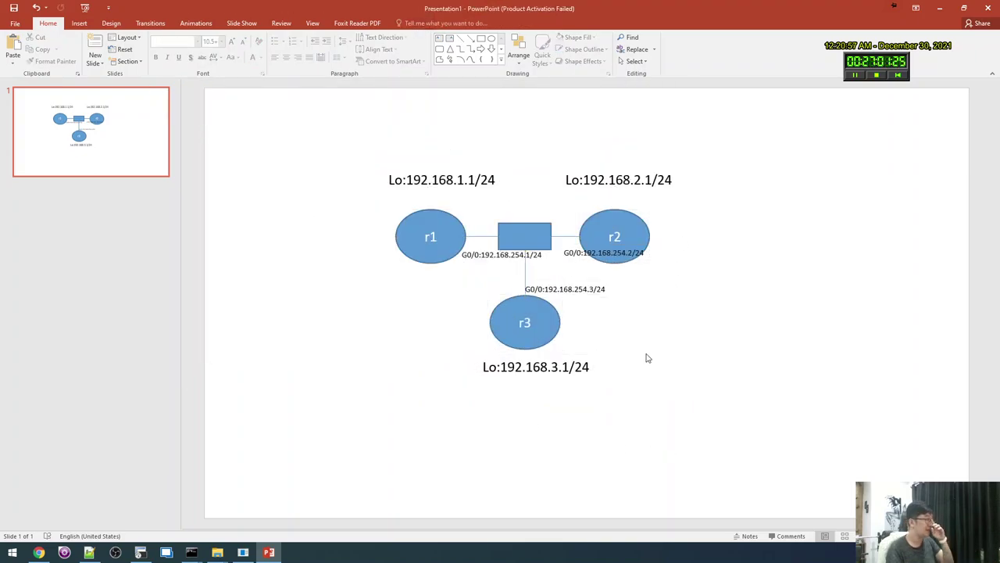
Switch to the Notepad++ notes and add the line "1.interface" below the "Scenario 2 - Point to Multipoint" heading.
key("alt+Tab")
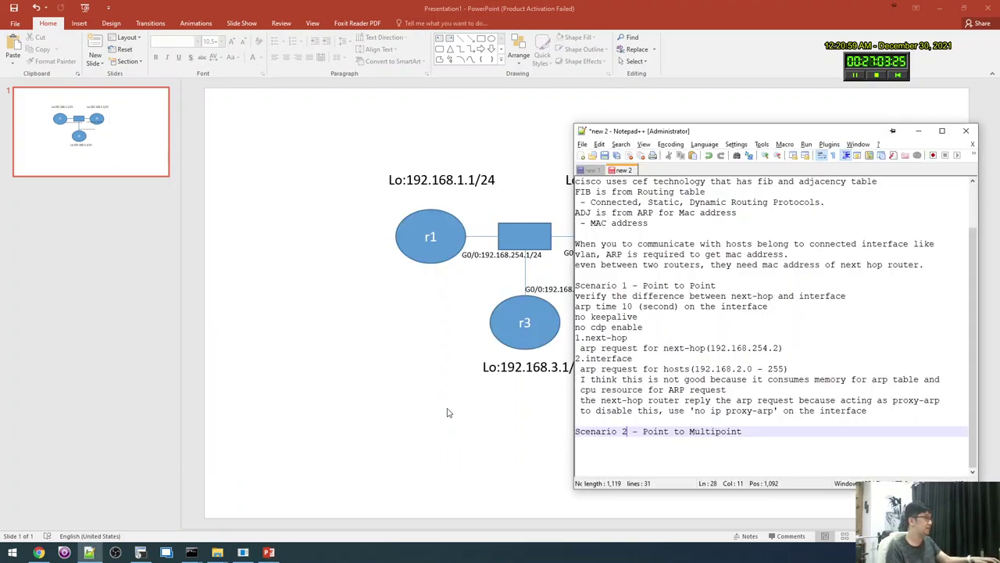
key("alt+Tab")
key("alt+Tab")
key("alt+Tab")
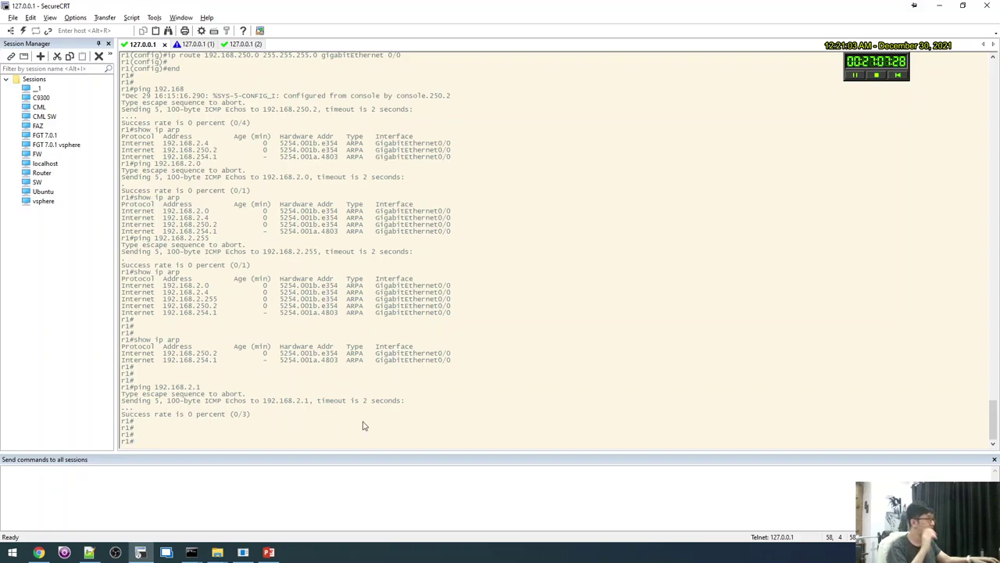
key("alt+Tab")
left_click(670, 452)
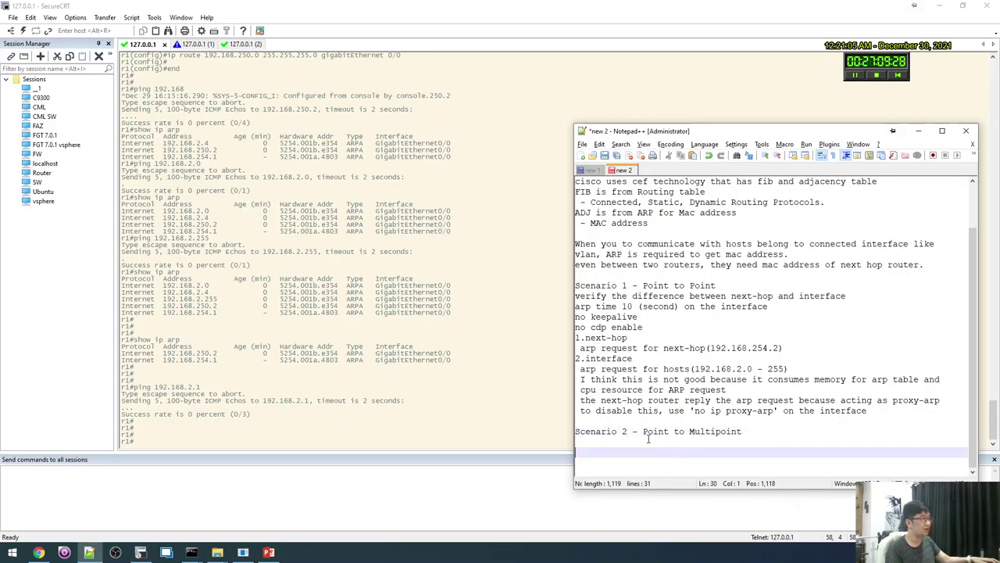
left_click(648, 440)
type("1. ")
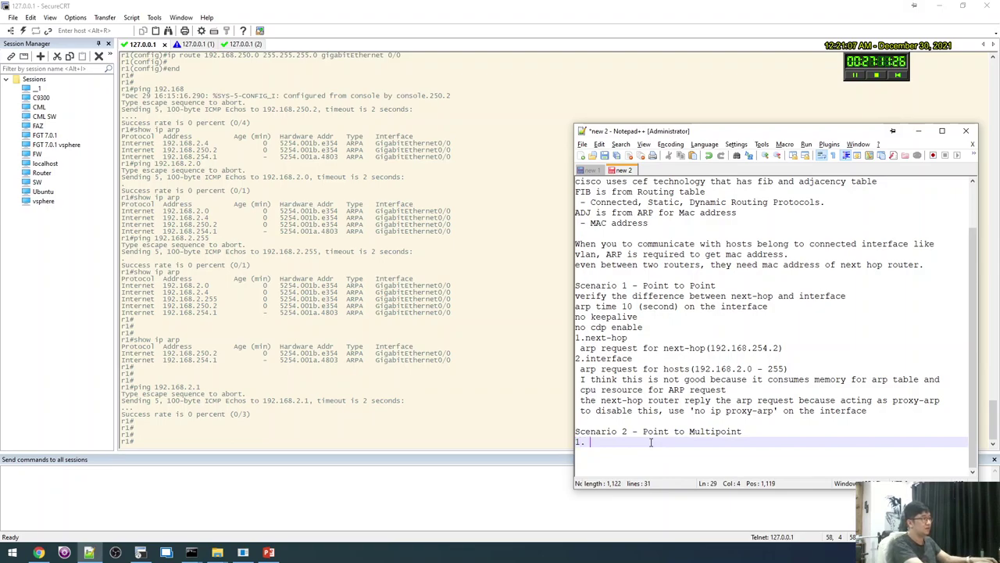
type("nterface")
key("Return")
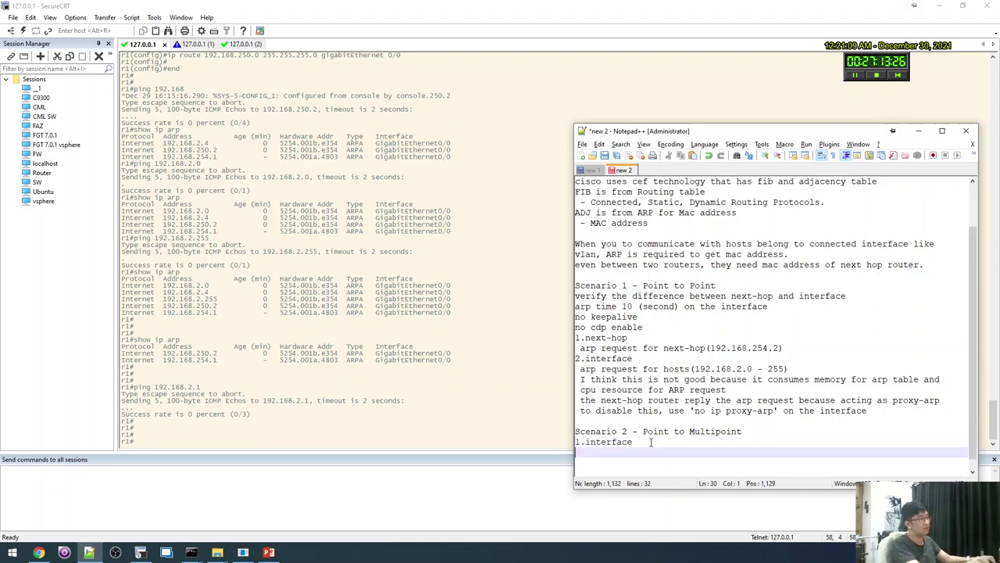
key("Up")
key("Delete")
key("Delete")
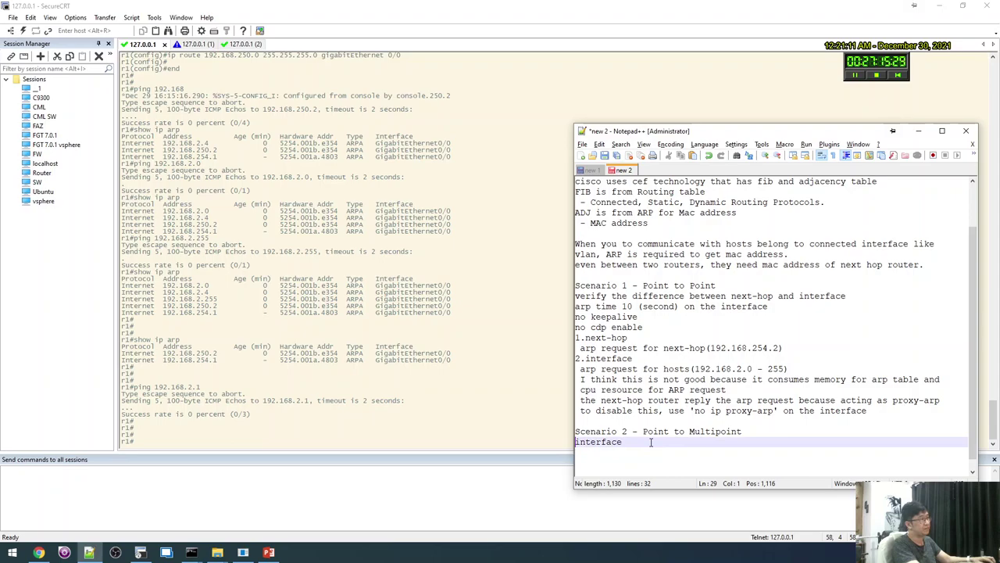
type("1.")
key("Down")
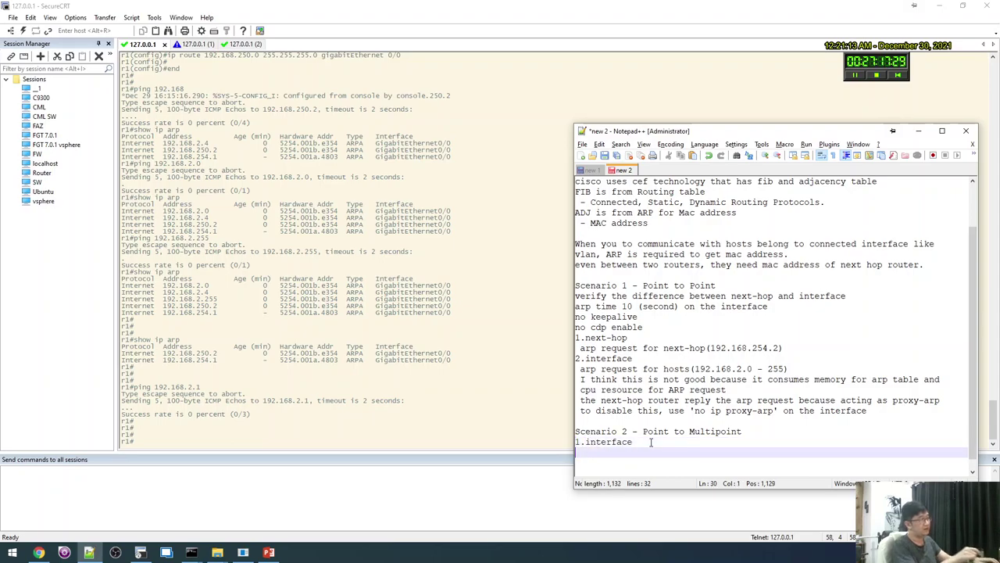
Review the Scenario 1 notes on next-hop and interface routes alongside the Scenario 2 entry.
left_click(640, 347)
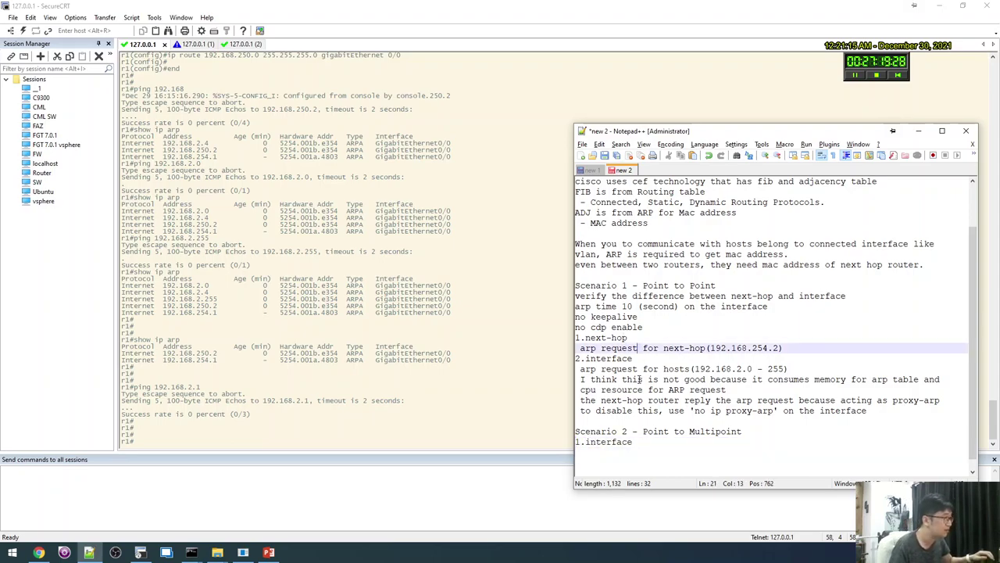
left_click(640, 389)
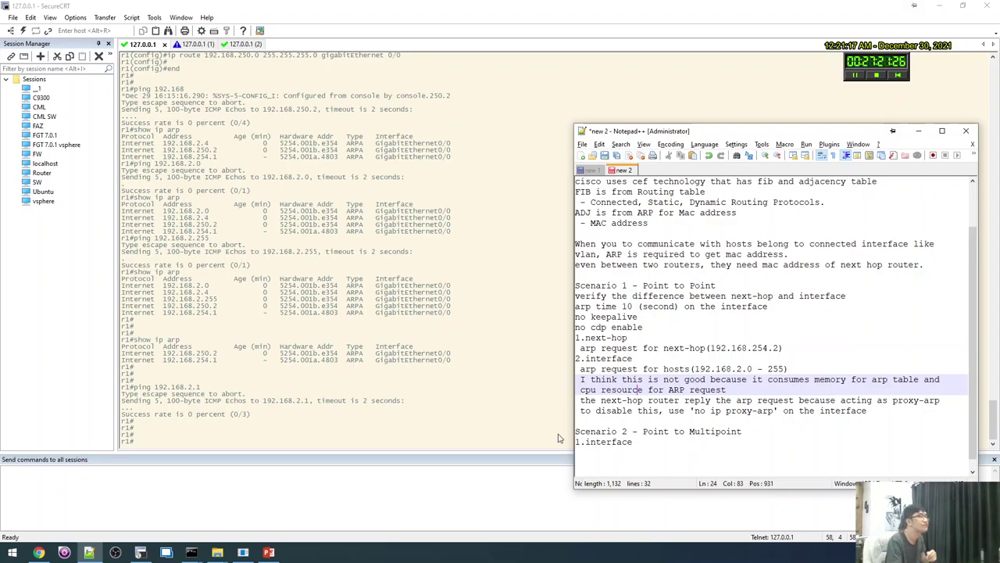
left_click(648, 359)
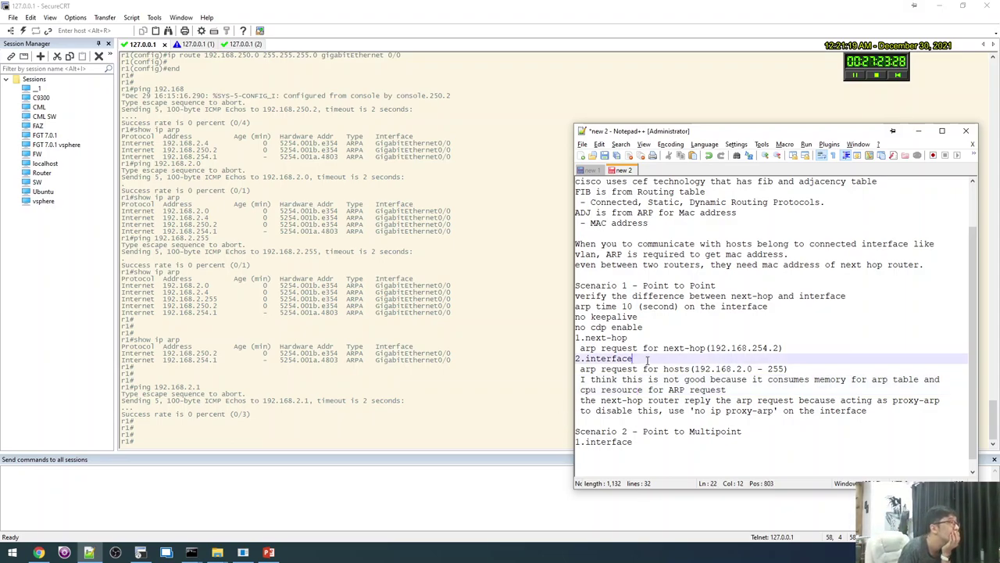
left_click(645, 421)
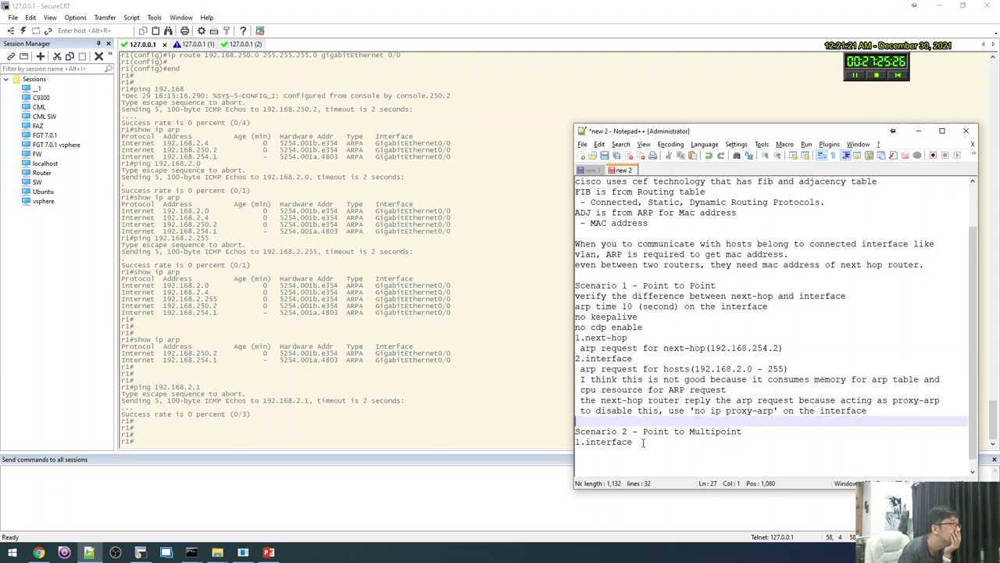
left_click(642, 443)
left_click(641, 411)
left_click(636, 432)
left_click(636, 448)
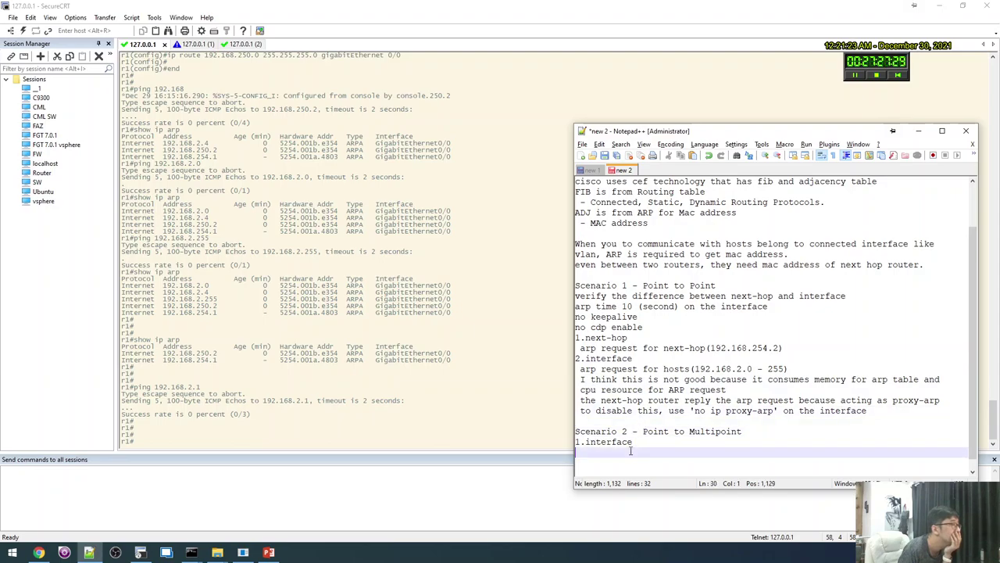
Switch back to r1's SecureCRT session and list its configured static routes with "show run | in ip route".
left_click(506, 437)
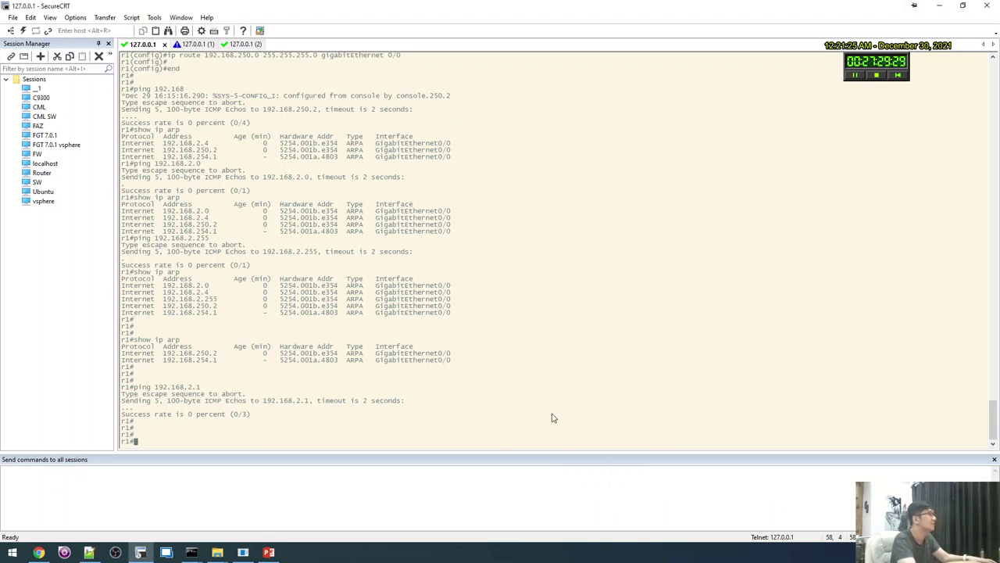
key("Return")
key("Return")
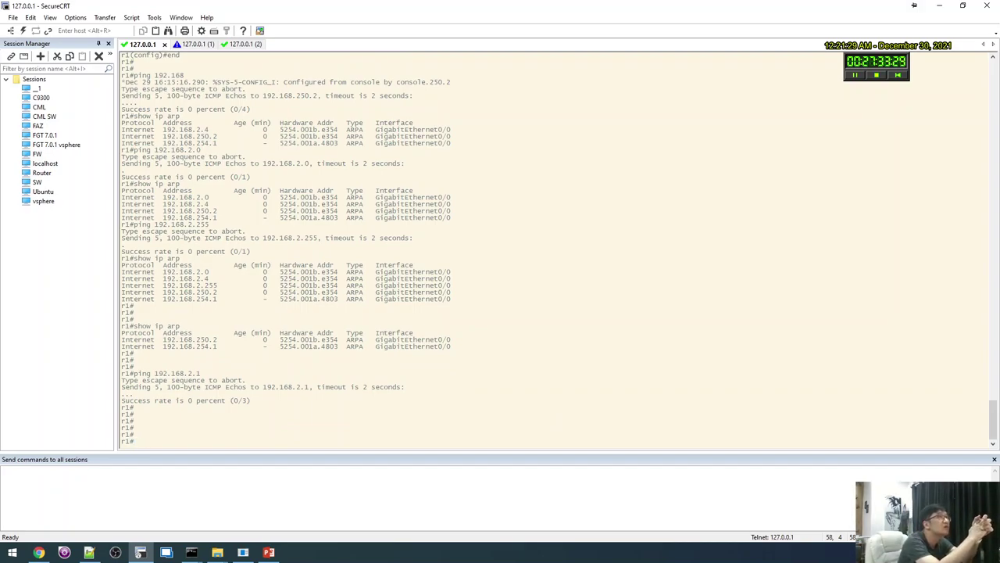
type("show")
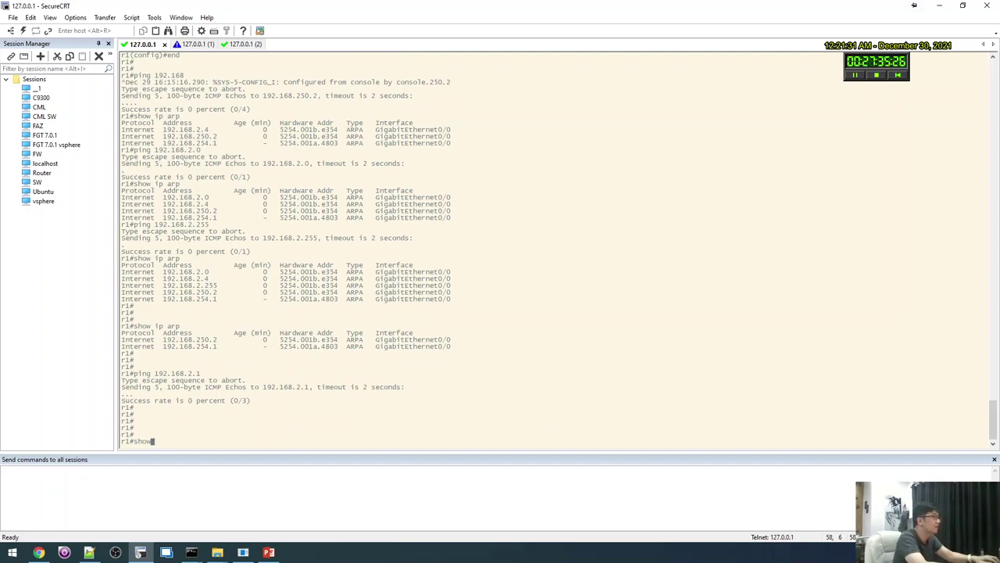
type(" run | in ip route")
key("Return")
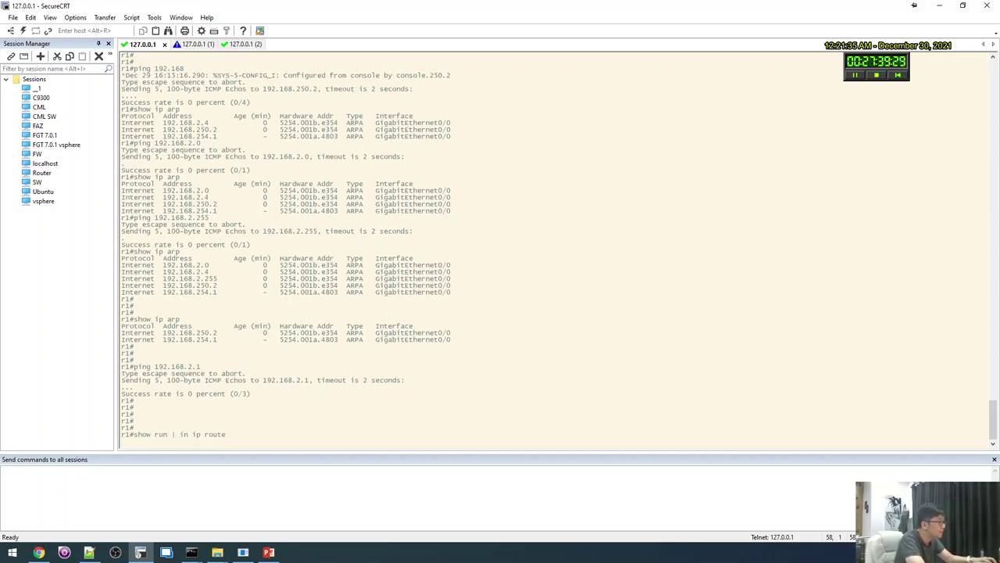
Enter r1's global configuration mode and remove the static route 192.168.250.0 255.255.255.0 via GigabitEthernet0/0.
type("nf t")
key("Return")
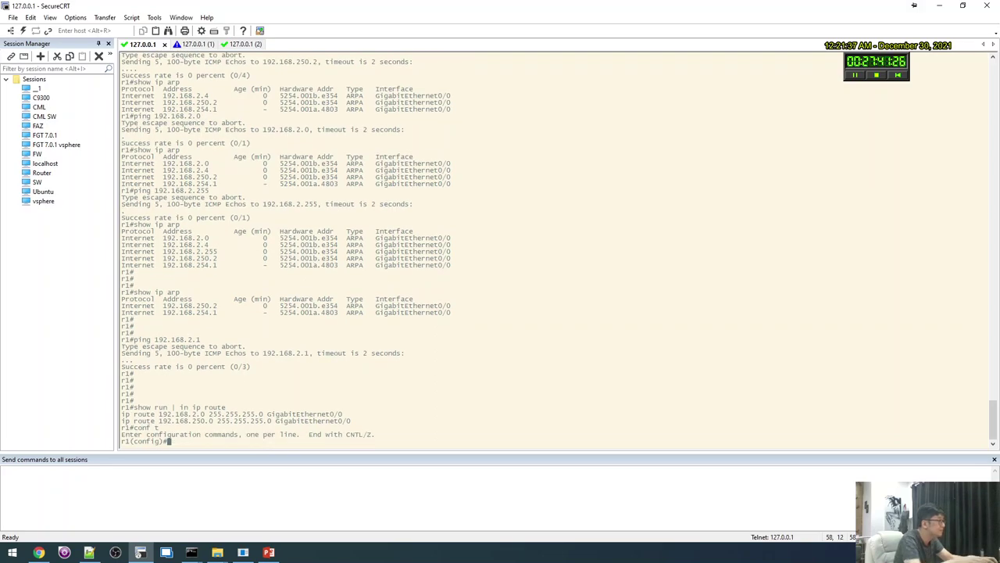
double_click(240, 420)
left_click(245, 422)
key("ctrl+c")
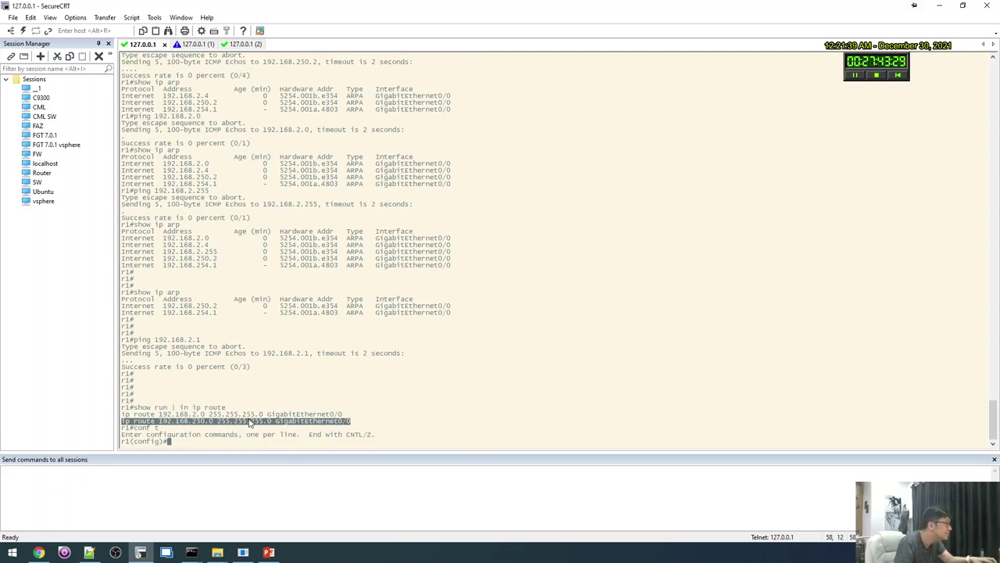
type("no")
right_click(268, 411)
key("Return")
key("Return")
key("Return")
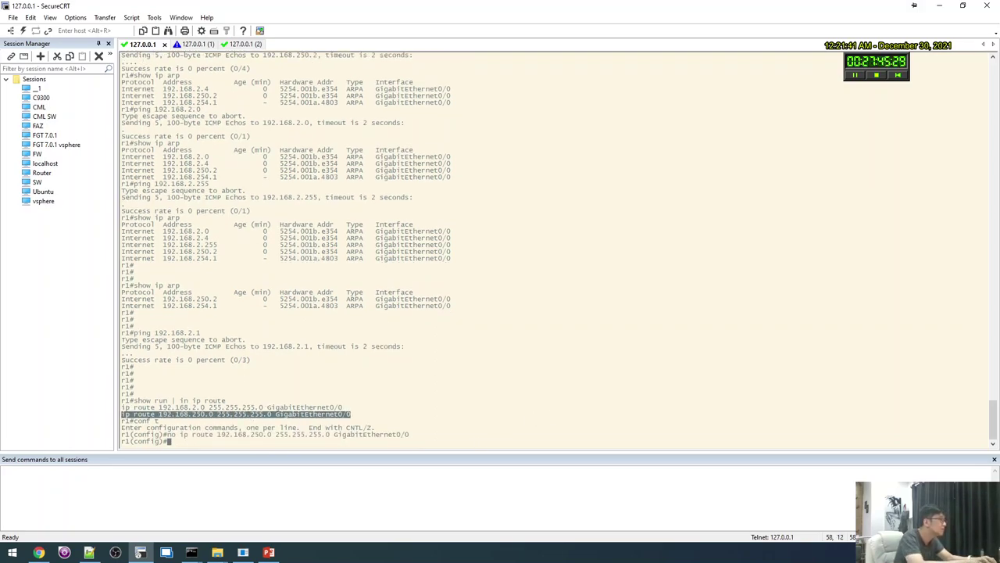
Add the static route 192.168.3.0 255.255.255.0 via gigabitEthernet 0/0 on r1 and exit configuration mode.
type("ip route 192.168")
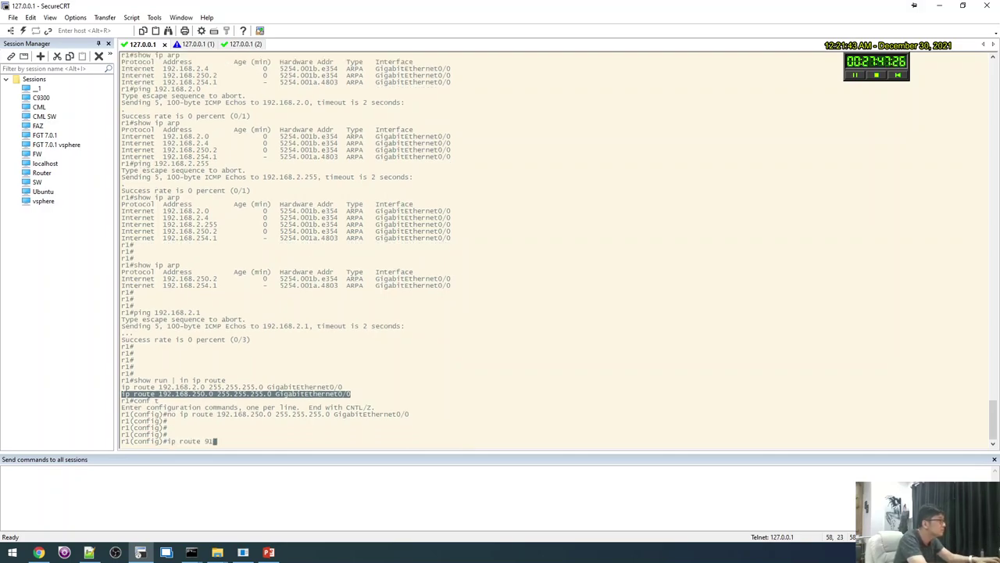
type(".3.0 ")
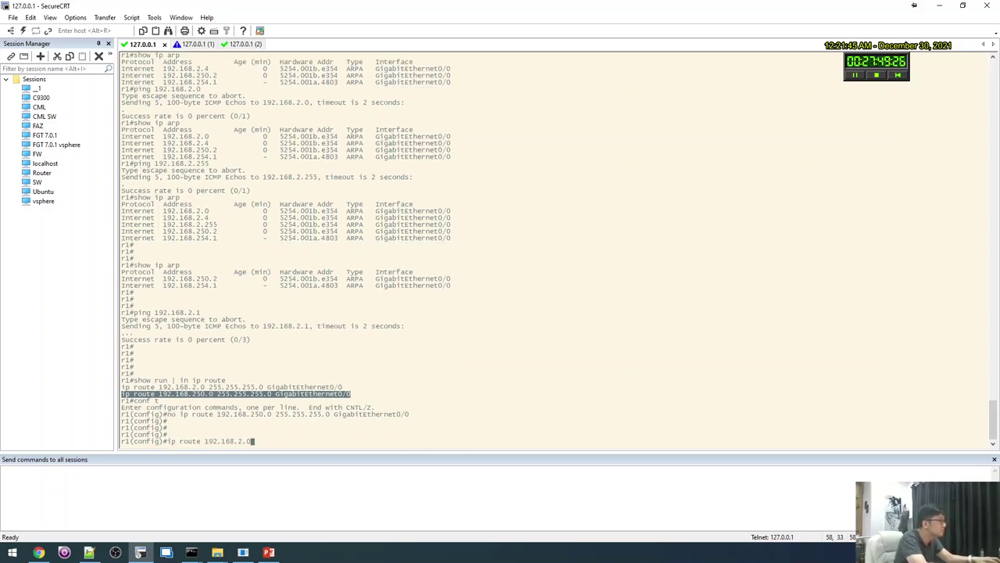
type("255.255.255.0 gi")
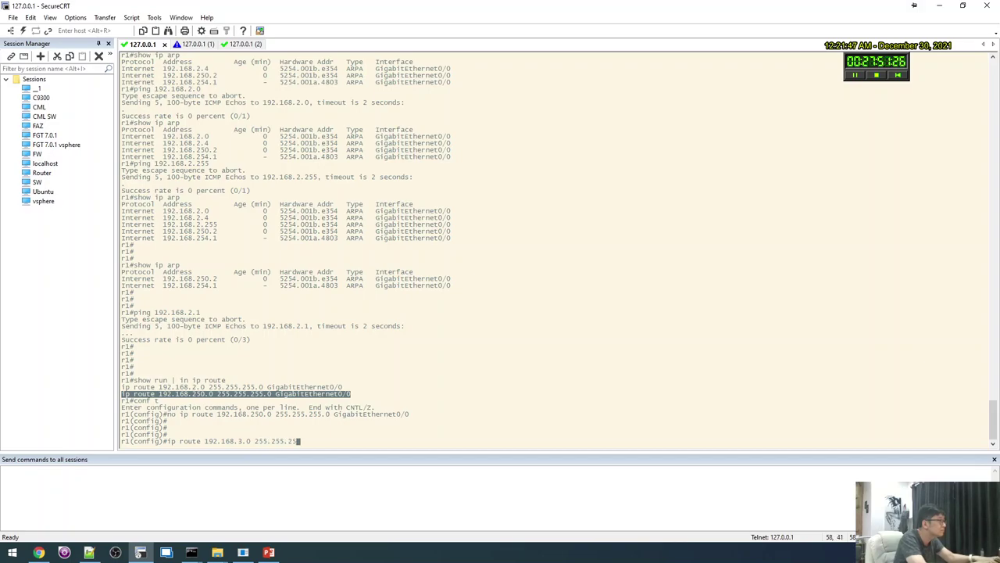
key("Tab")
type("0/0")
key("Return")
key("Return")
key("Return")
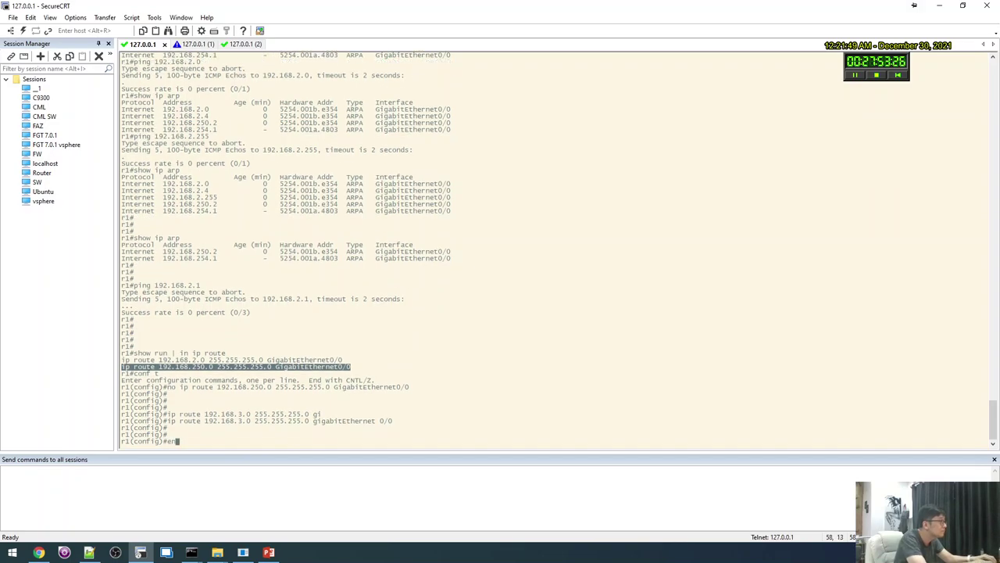
type("end")
key("Return")
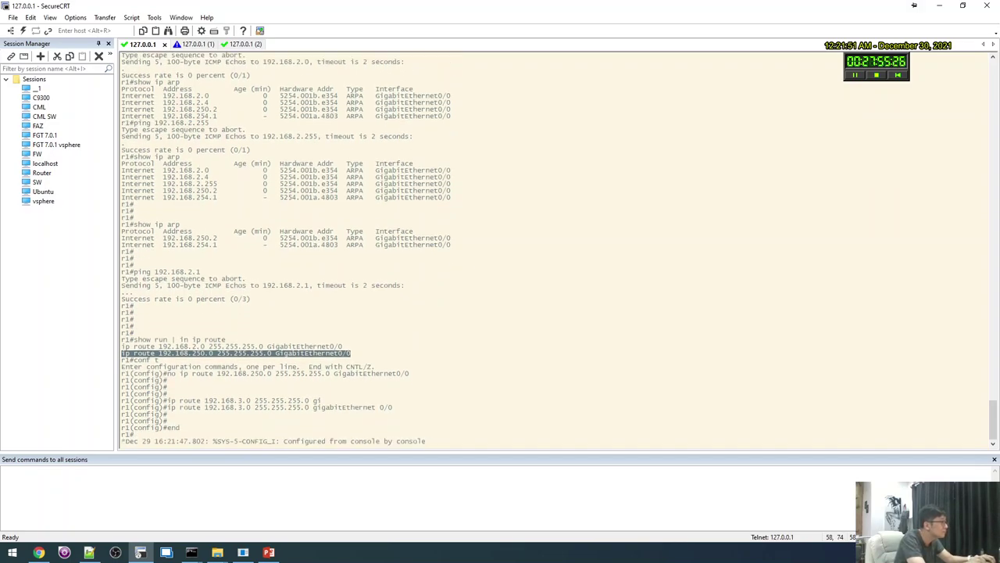
key("Return")
key("Return")
key("Return")
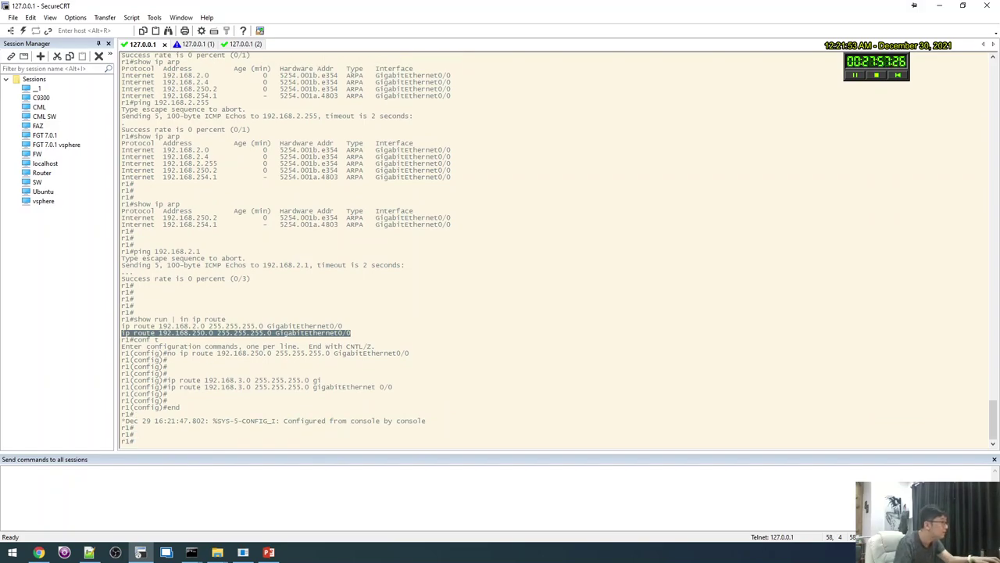
Switch to the PowerPoint topology diagram and review the loopback and G0/0 addresses of r1, r2 and r3.
left_click(269, 552)
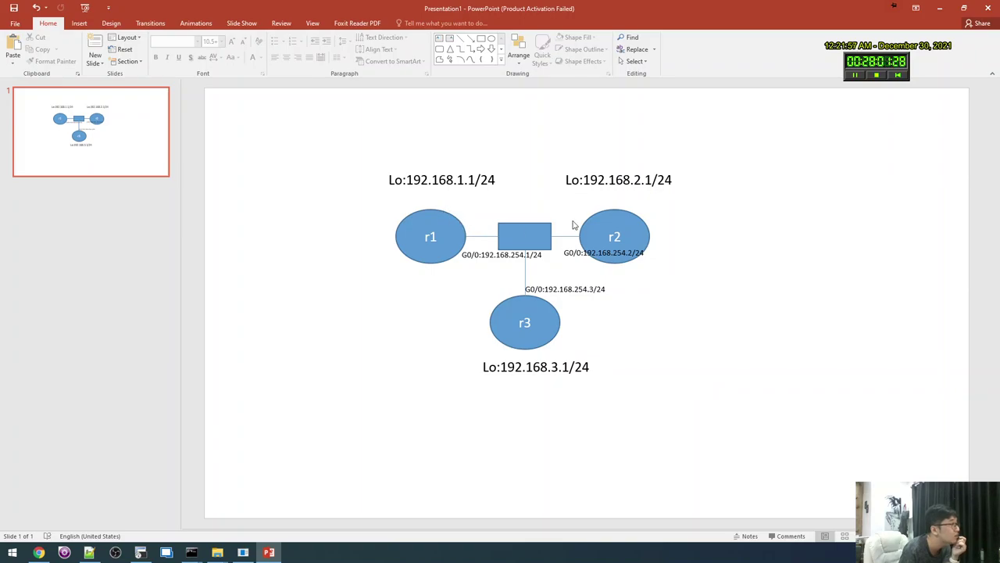
left_click(634, 180)
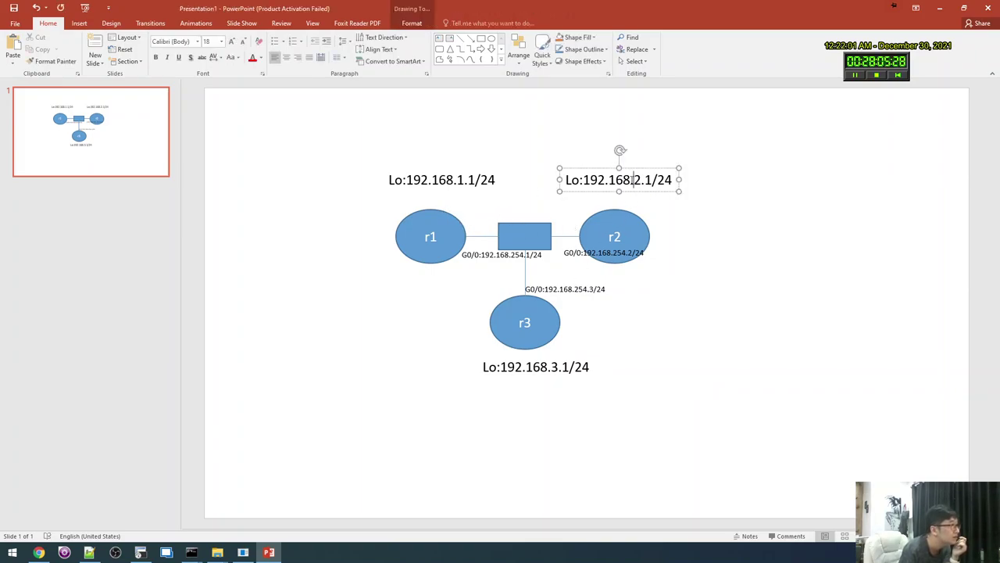
left_click_drag(633, 180, 660, 180)
triple_click(548, 366)
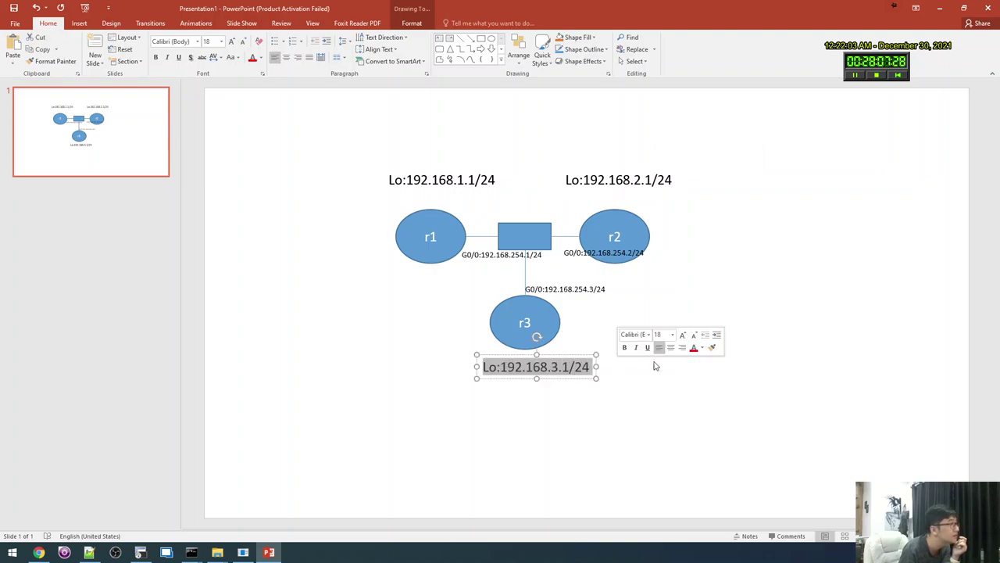
triple_click(551, 367)
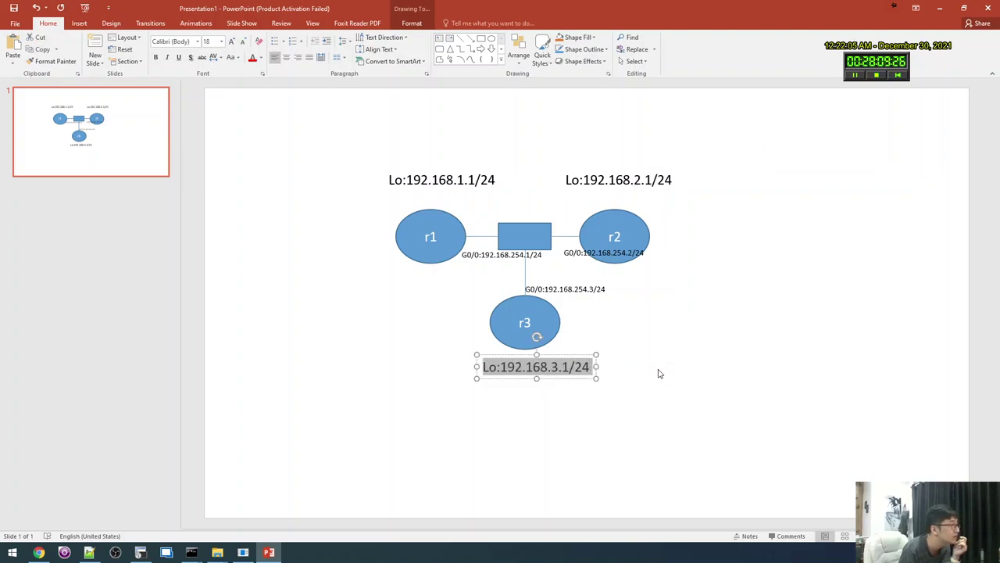
left_click(660, 374)
left_click(457, 233)
left_click(439, 182)
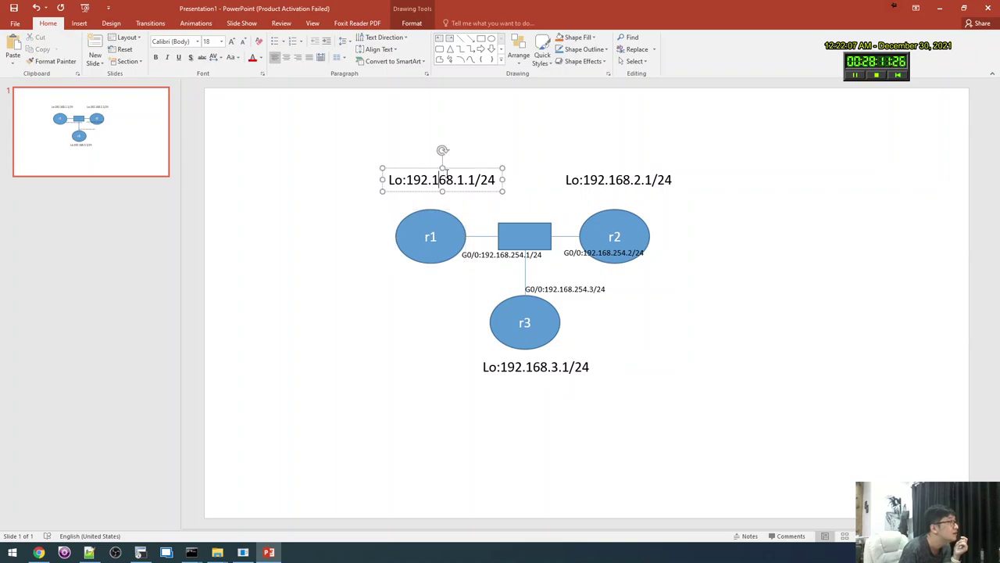
left_click(478, 236)
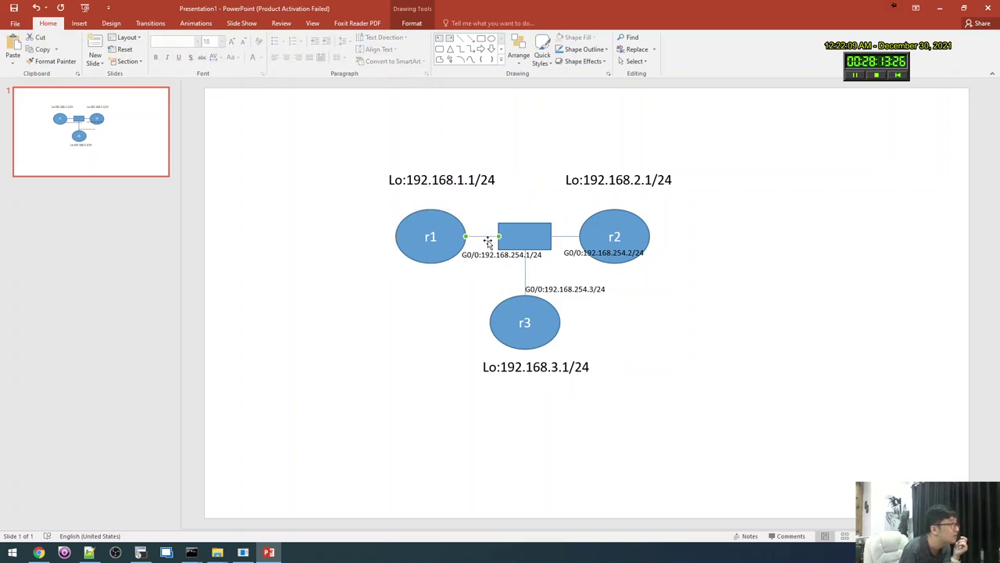
left_click(480, 260)
left_click(410, 291)
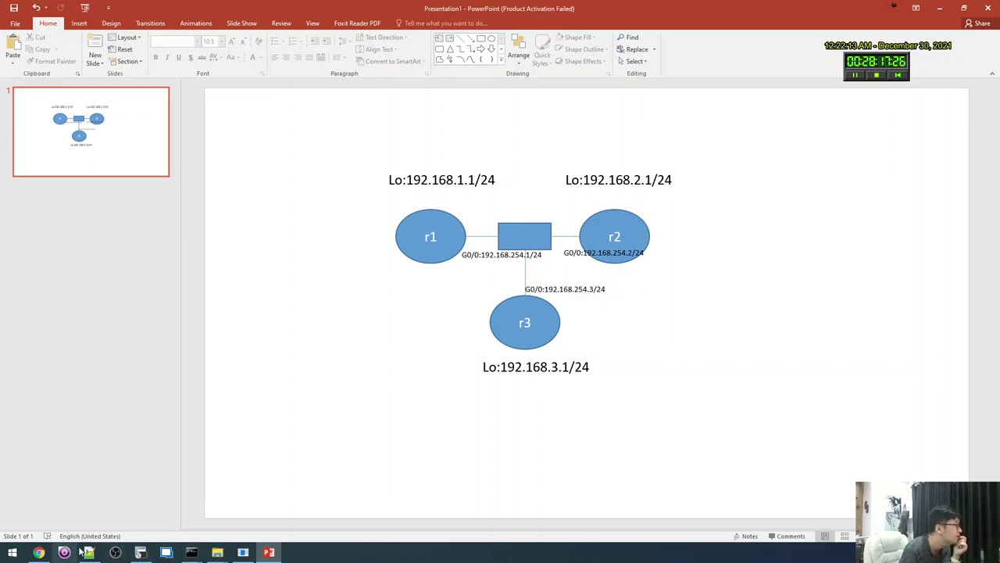
In the Cisco Modeling Labs browser window, clear the old packet capture and start capturing on the link between unmanaged-switch-1 and iosv-3.
left_click(38, 552)
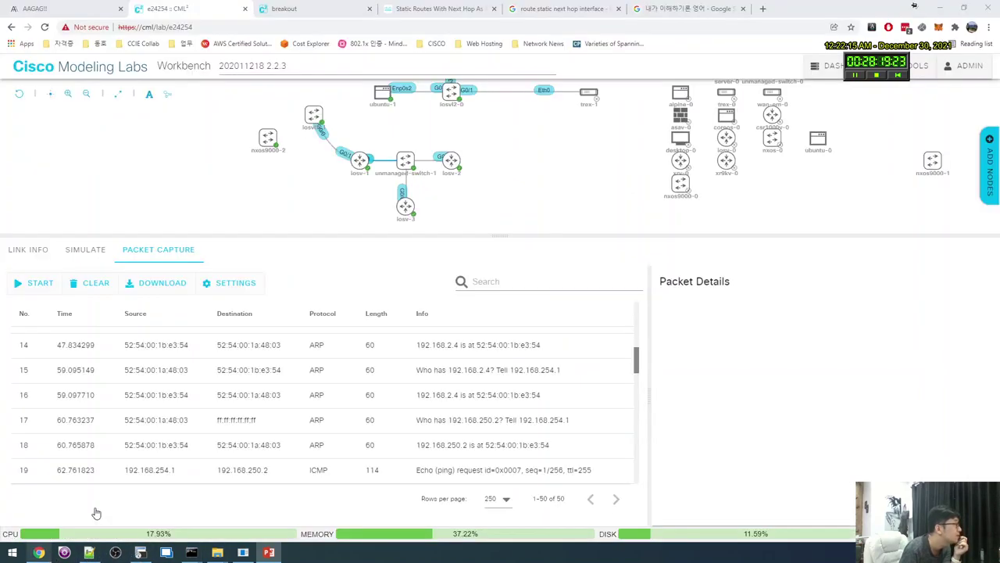
left_click(173, 230)
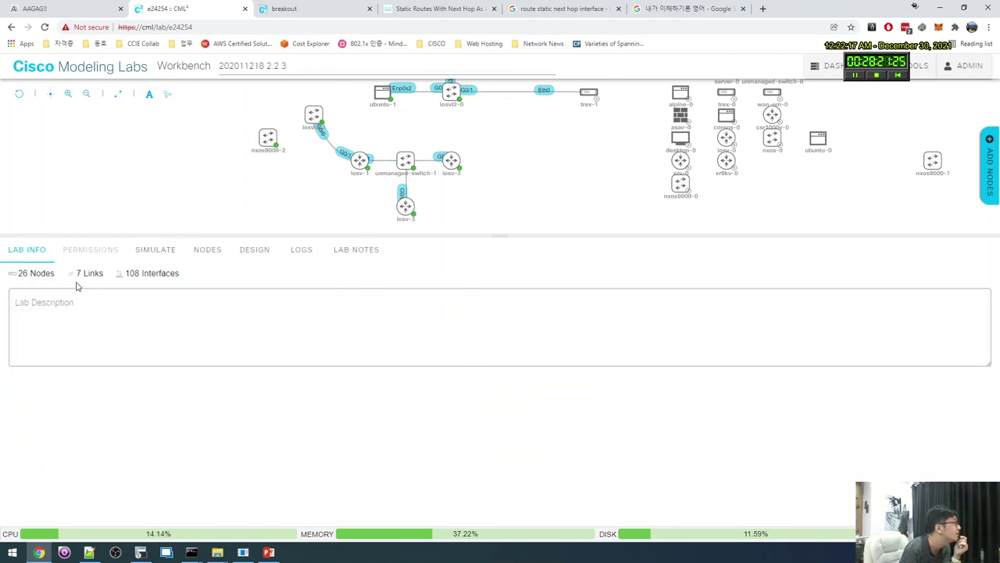
left_click(406, 162)
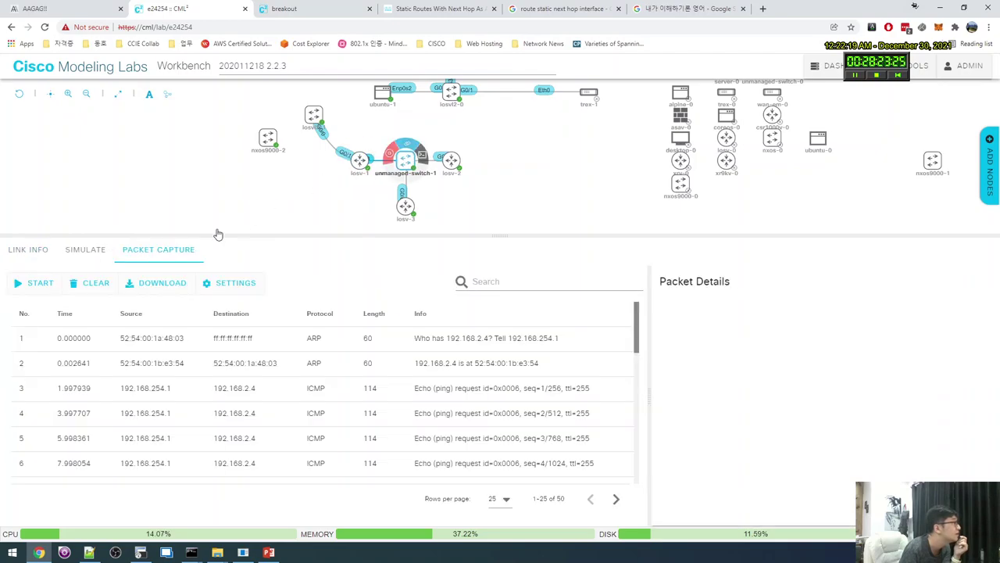
left_click(94, 282)
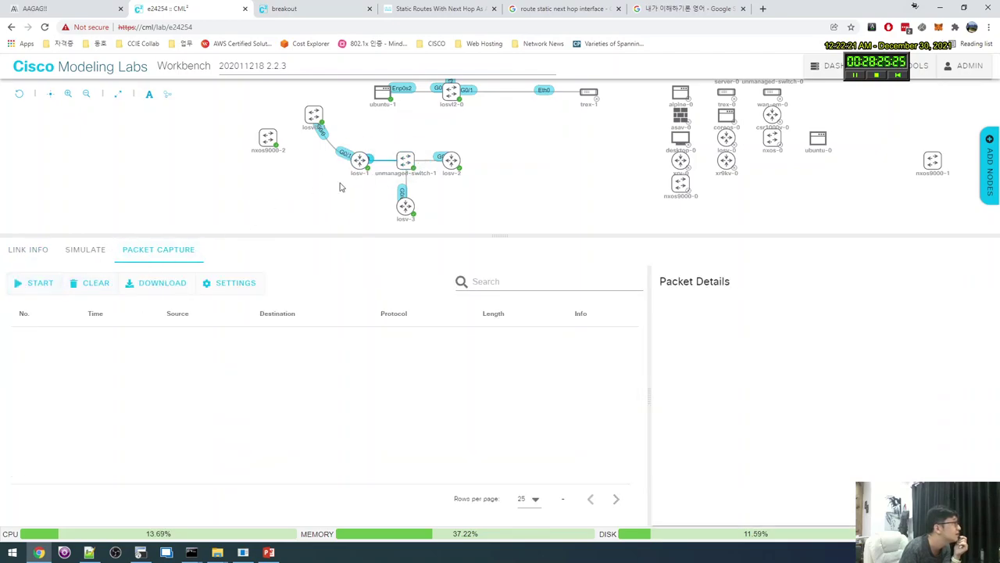
left_click(45, 285)
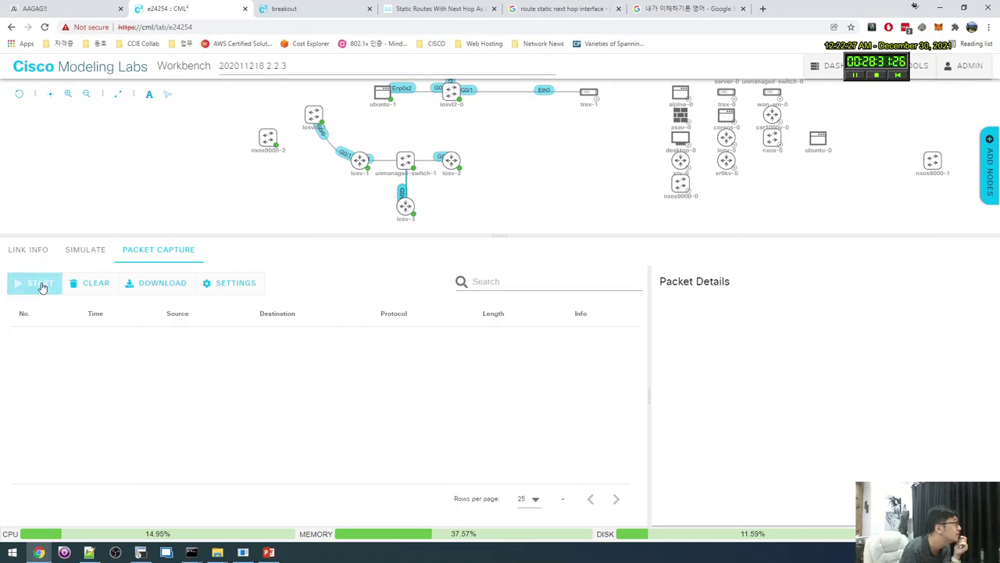
Switch to r3's SecureCRT session and bring up interface gi 0/0 with "no shut" in configuration mode.
key("alt+Tab")
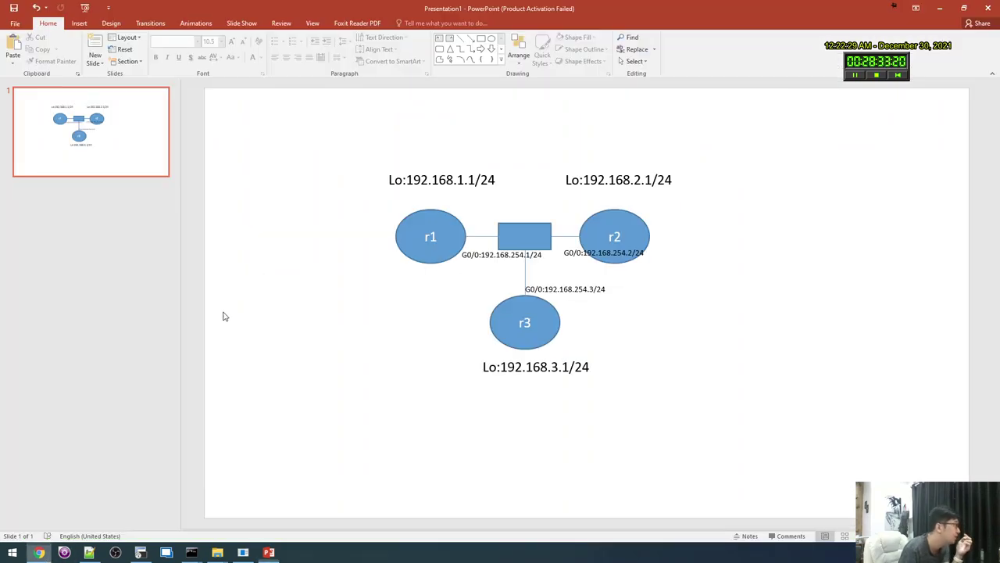
left_click(140, 553)
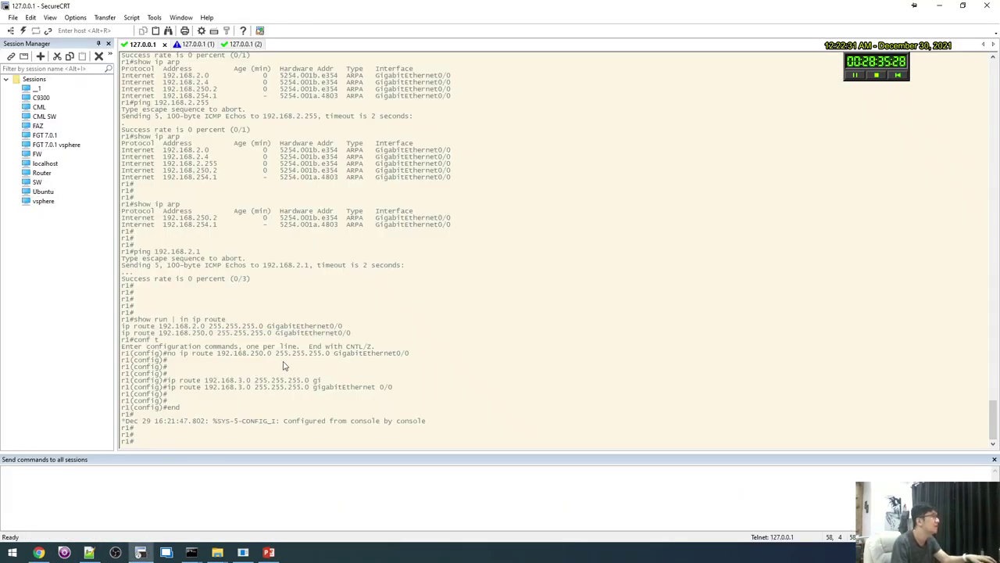
key("ctrl+Tab")
type("conf t")
key("Return")
type("in")
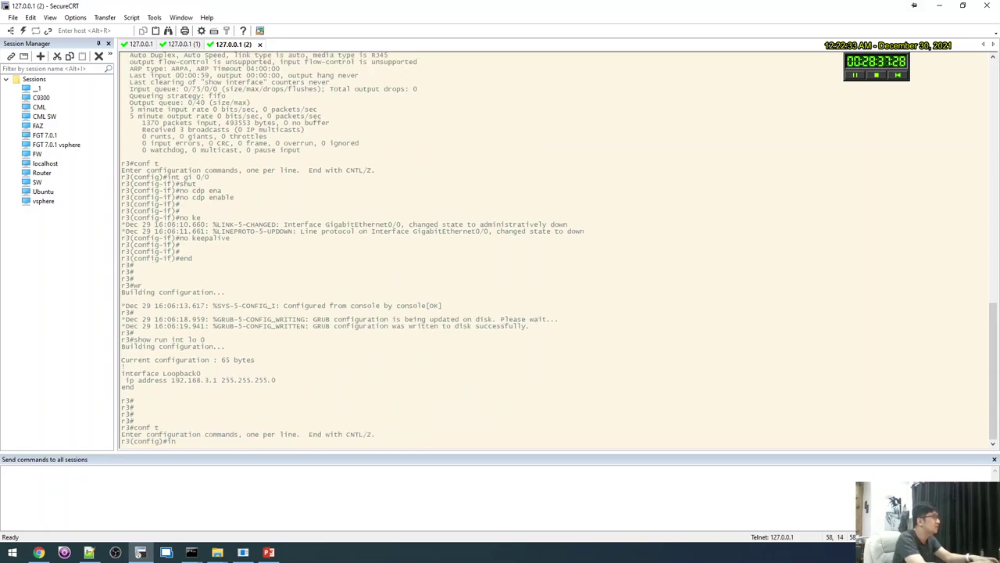
type("t gi 0/0")
key("Return")
type("no shut")
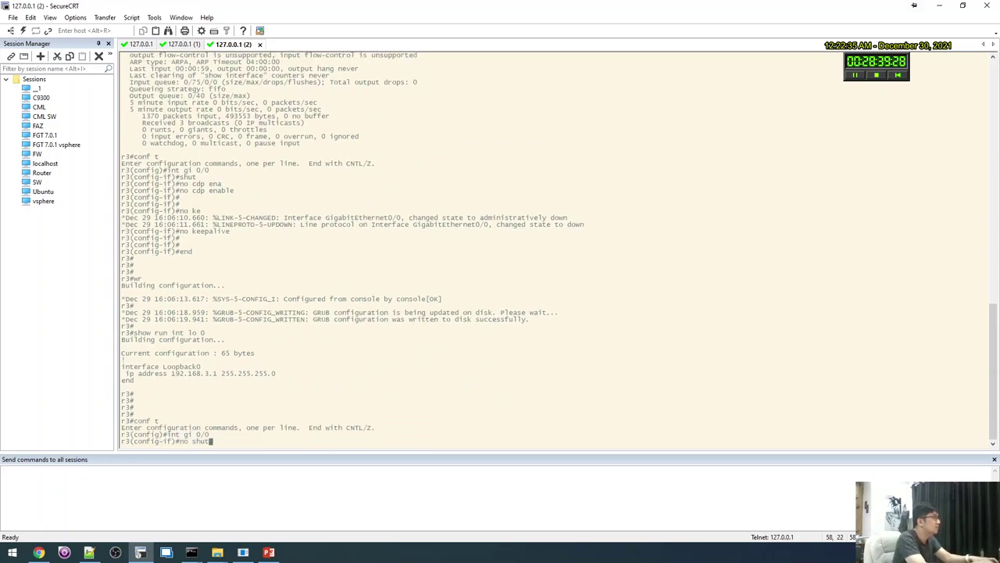
key("Return")
key("Return")
Return to the Cisco Modeling Labs browser window and check the running packet capture.
key("alt+Tab")
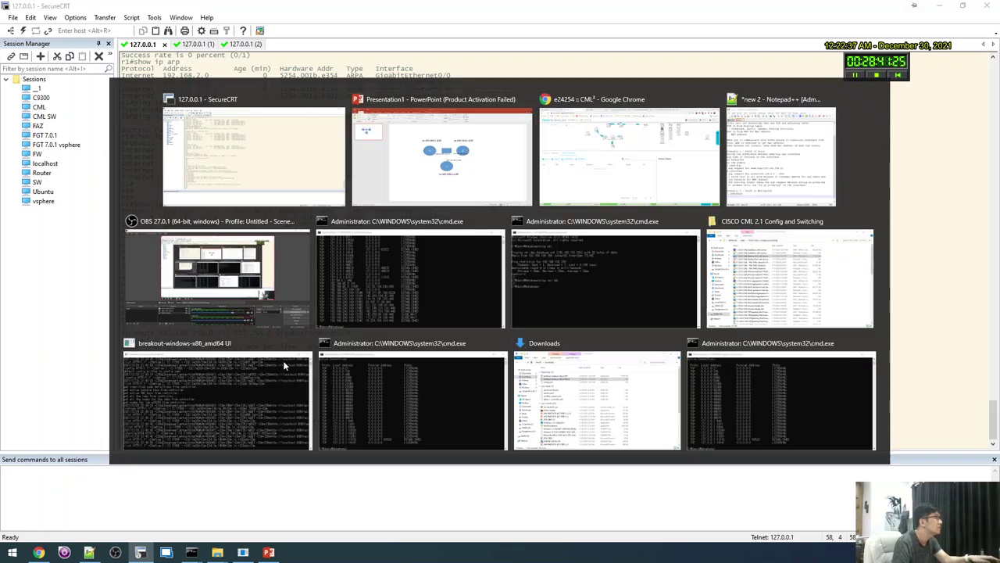
key("F7")
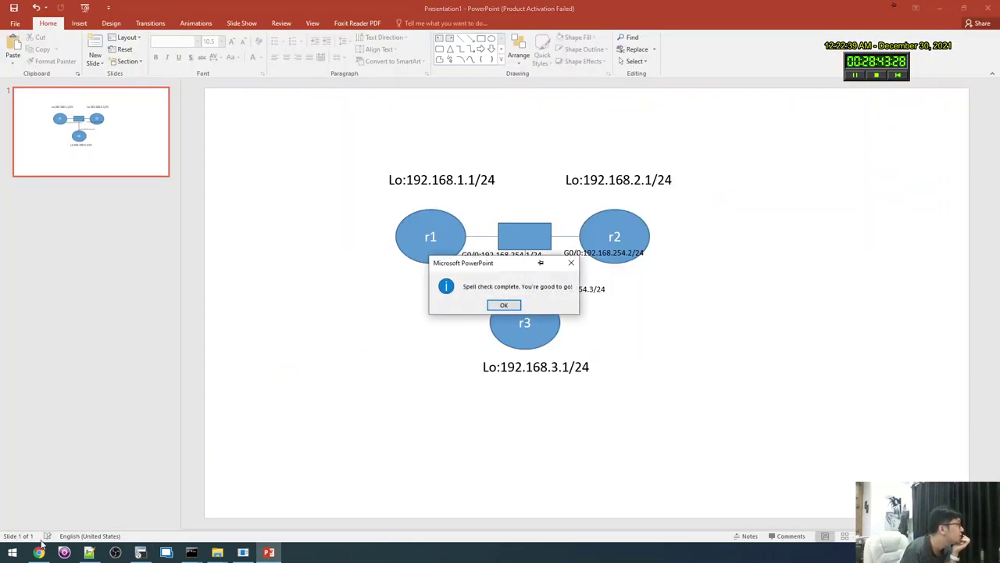
key("Return")
left_click(38, 552)
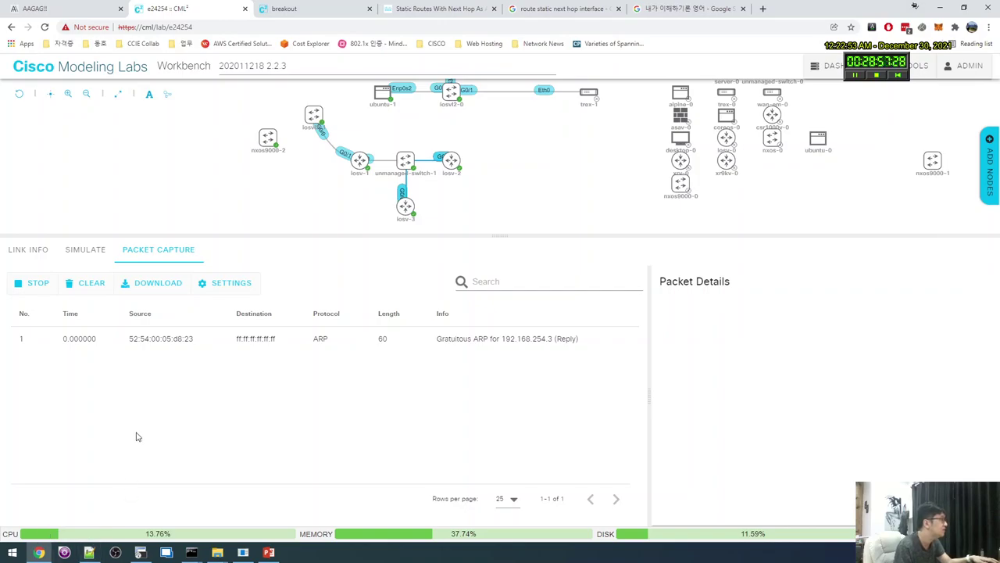
Switch to r1's SecureCRT session and display its interface details with "show int gi 0/0".
left_click(141, 553)
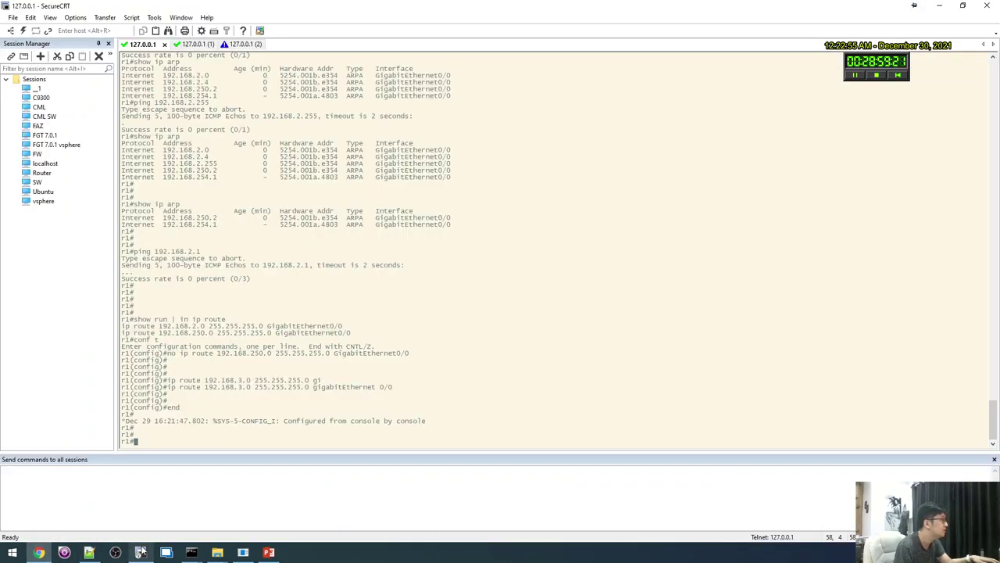
type("show int")
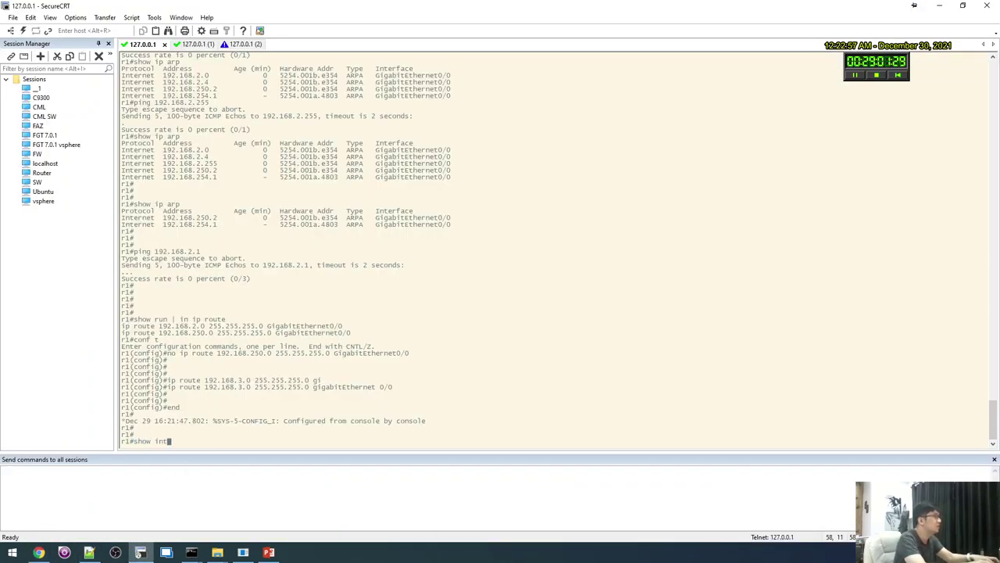
type(" gi 0/0")
key("Return")
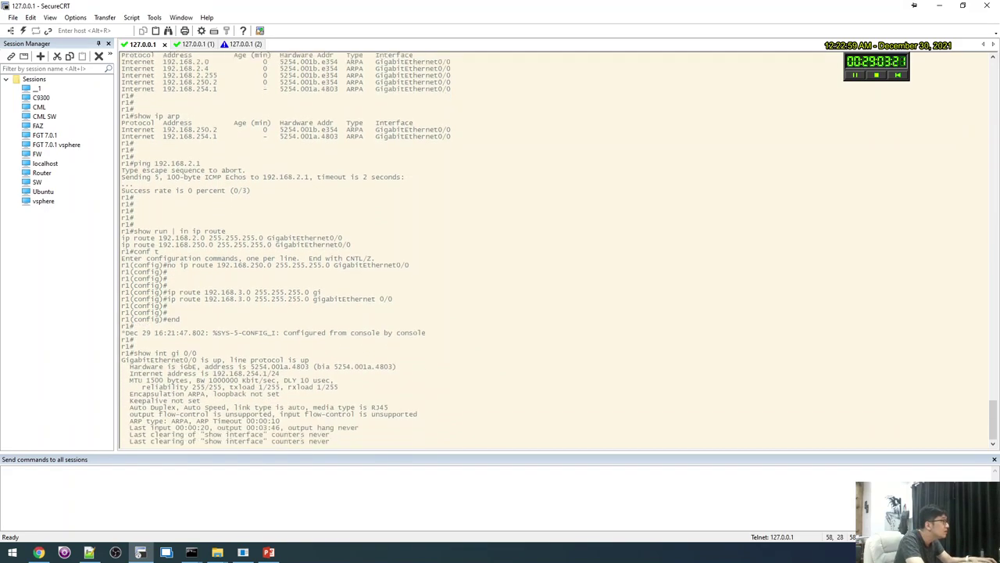
Display the GigabitEthernet0/0 details on r2 with "show int gi 0/0".
key("ctrl+Tab")
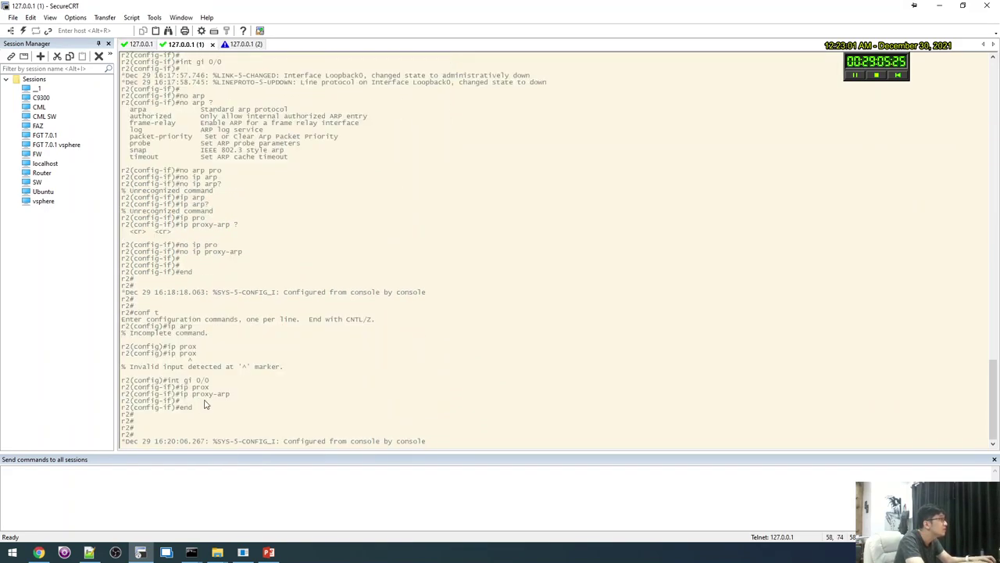
key("Return")
key("Return")
type("show")
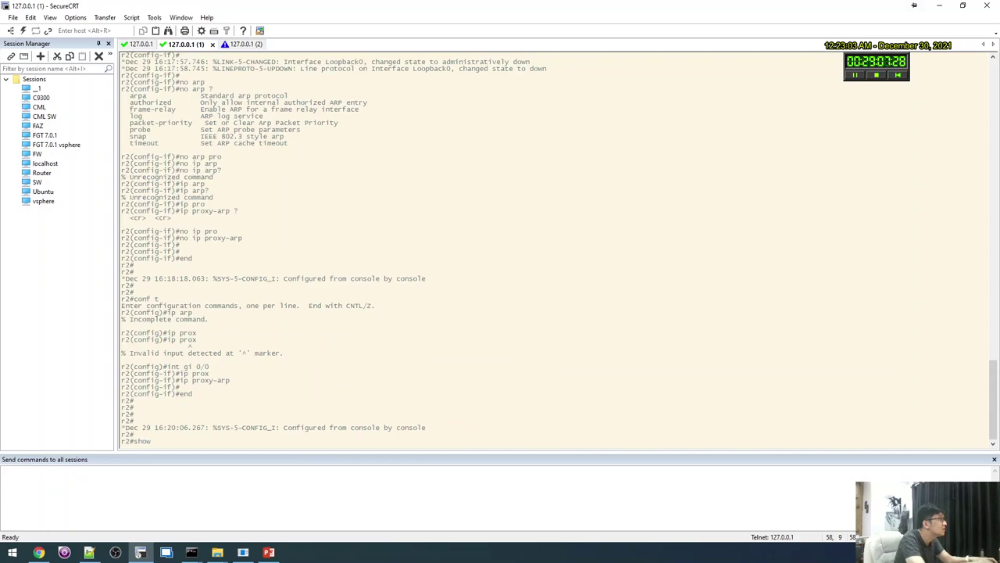
type(" int gi 0/0")
key("Return")
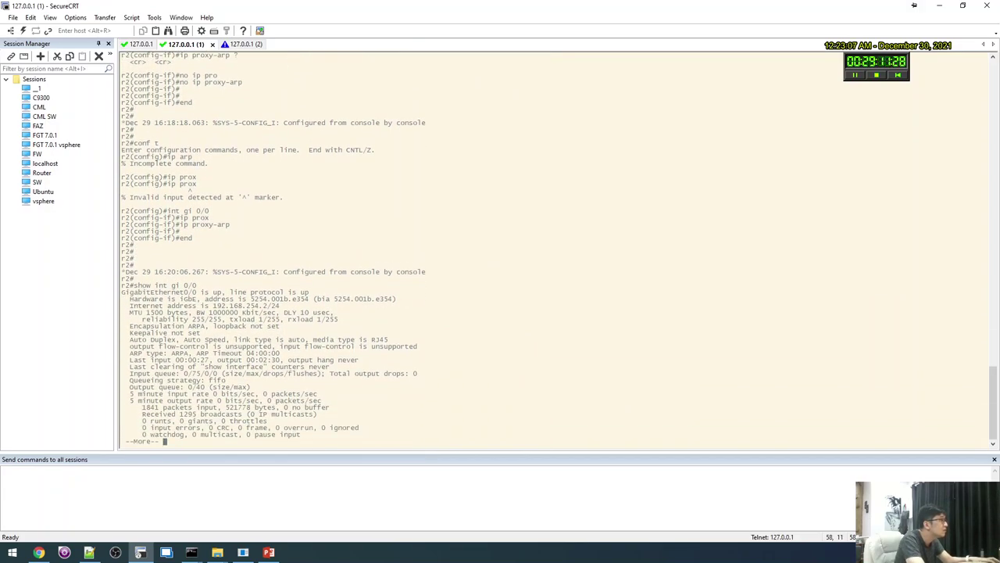
key("Return")
Display the GigabitEthernet0/0 details on r3 with "show int gi 0/0".
key("ctrl+Tab")
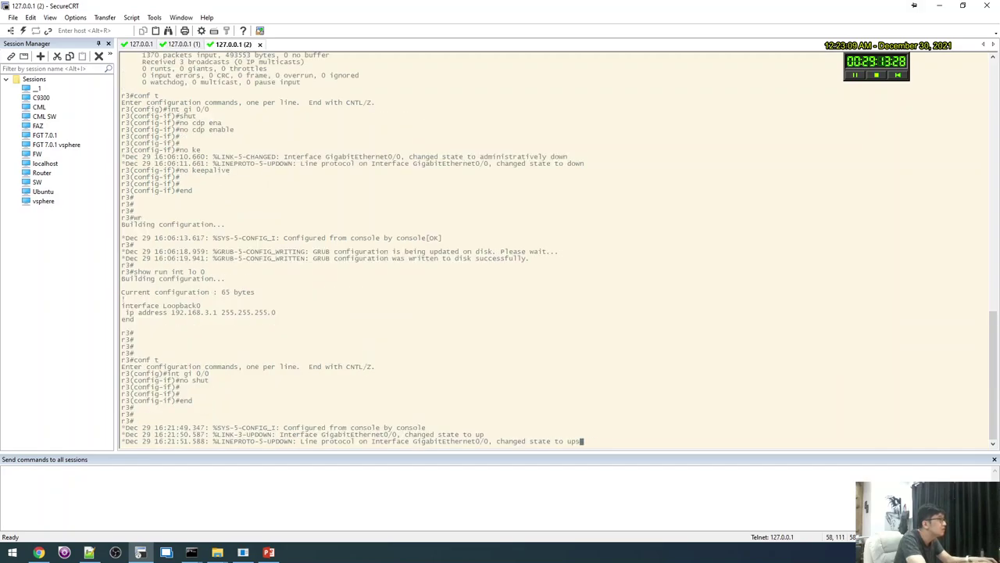
type("show int gi 0/0")
key("Return")
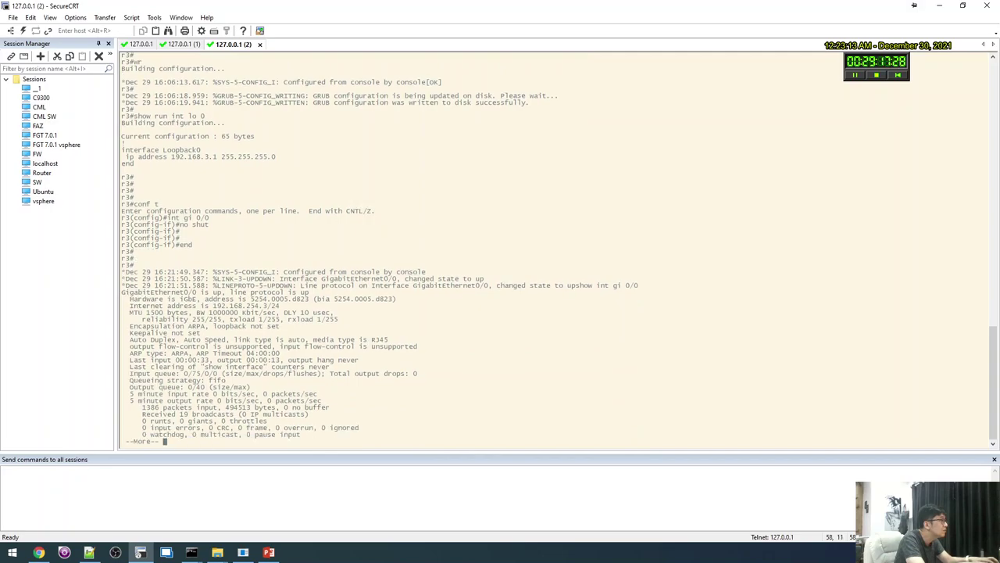
List the ARP tables on r3 and then r2 with "show ip arp".
type("qshow ip arp")
key("Return")
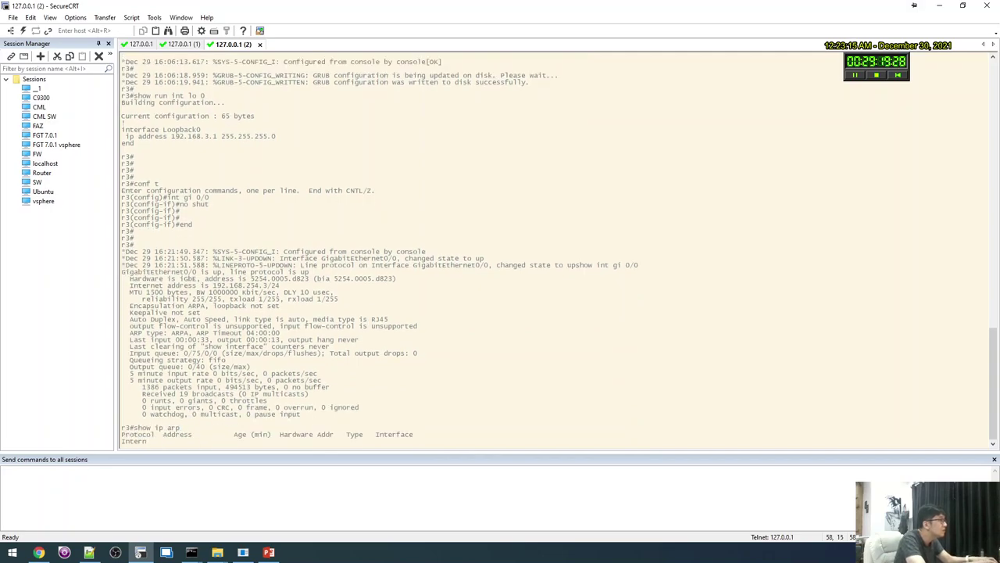
key("ctrl+shift+Tab")
type("show ip ar")
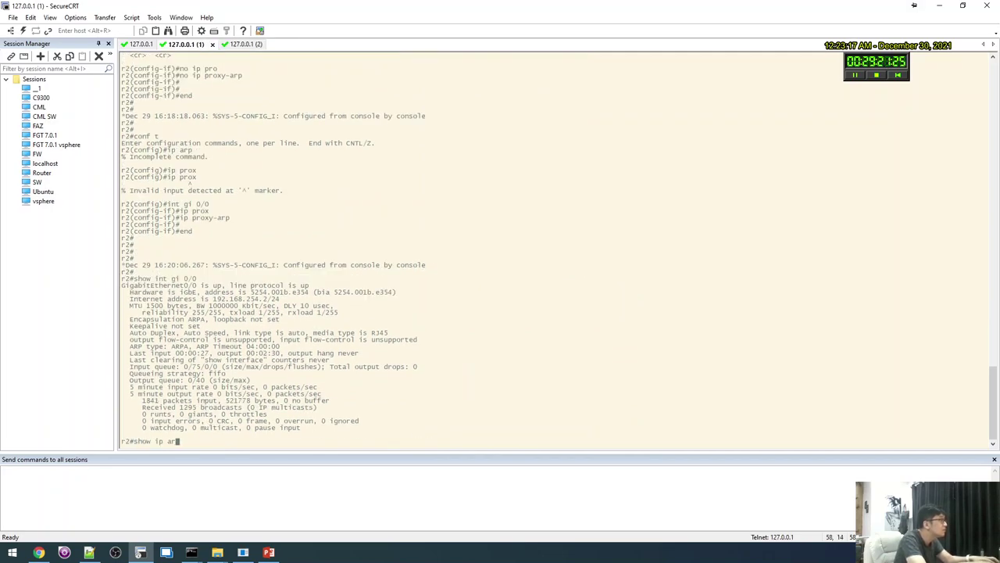
type("p")
key("Return")
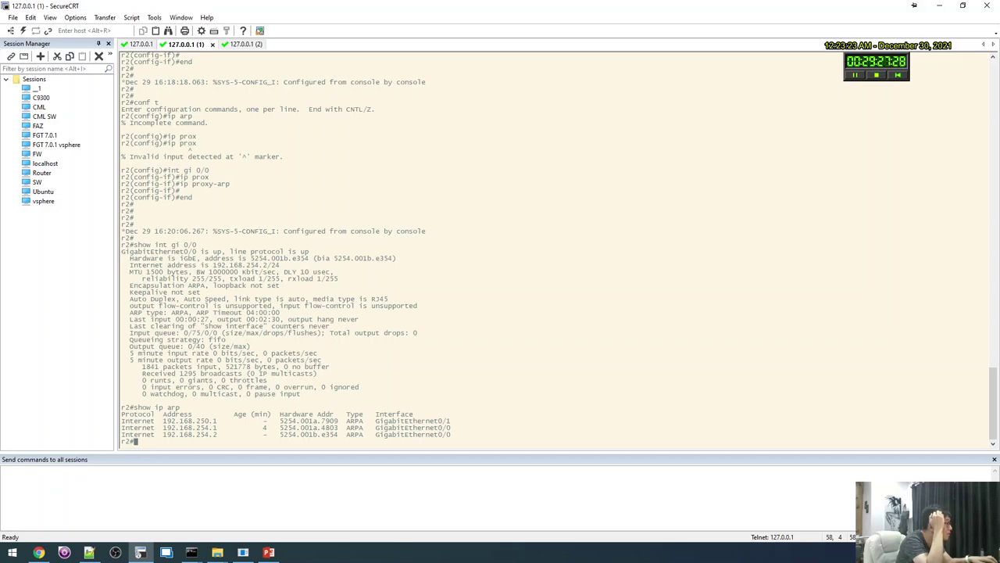
Enter r2's global configuration mode and begin the "int gi" interface command.
key("ctrl+shift+Tab")
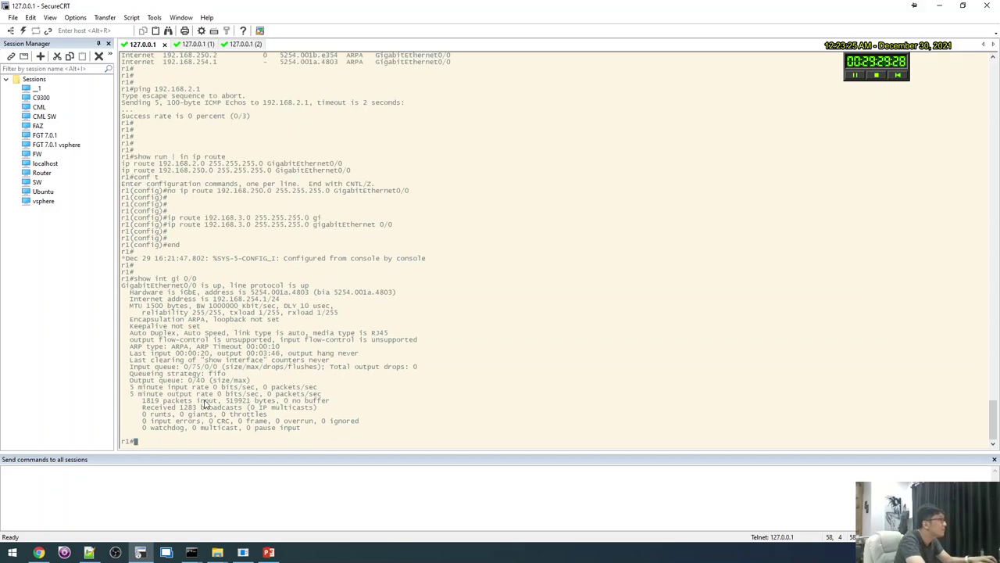
key("ctrl+Tab")
type("conf t")
key("Return")
type("int gi")
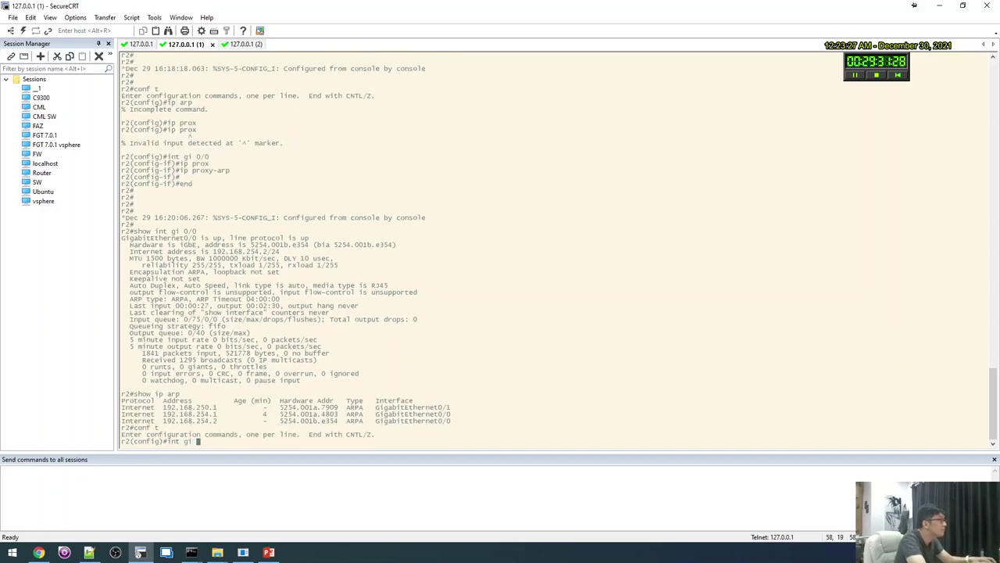
Shut down interface GigabitEthernet0/0 on r1.
key("ctrl+shift+Tab")
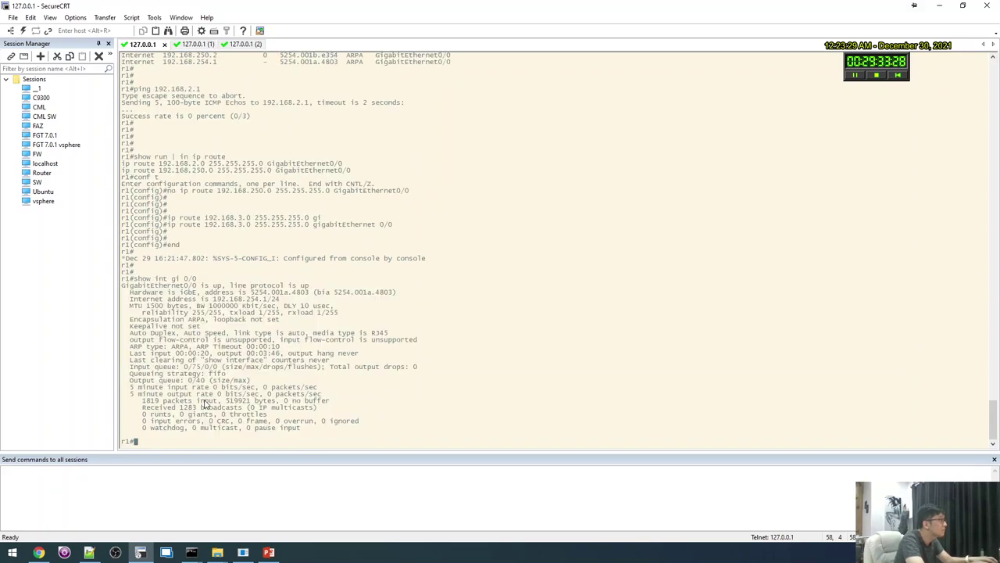
key("ctrl+Tab")
key("ctrl+shift+Tab")
type("int gi 0/0")
key("Return")
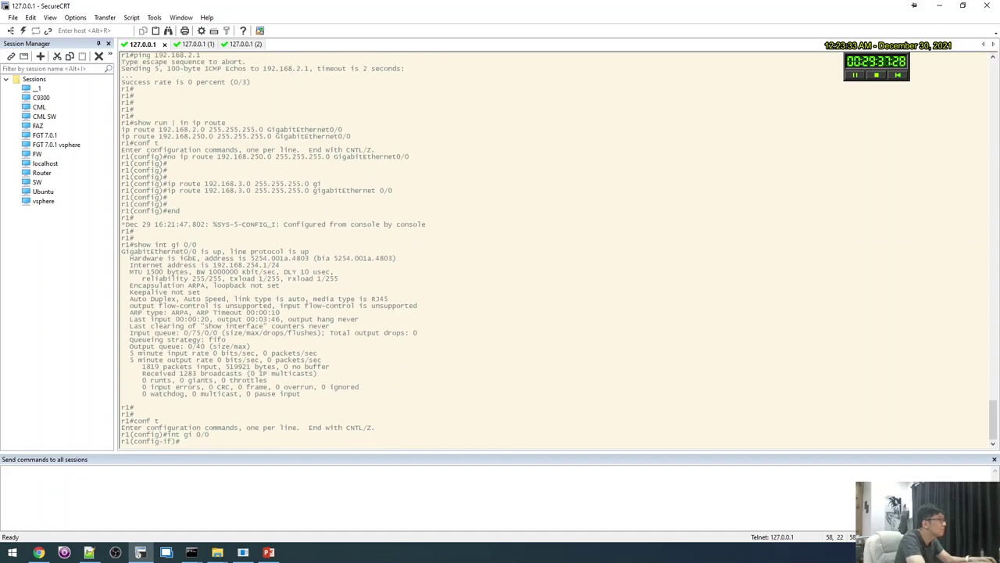
type("shut")
key("Return")
type("no")
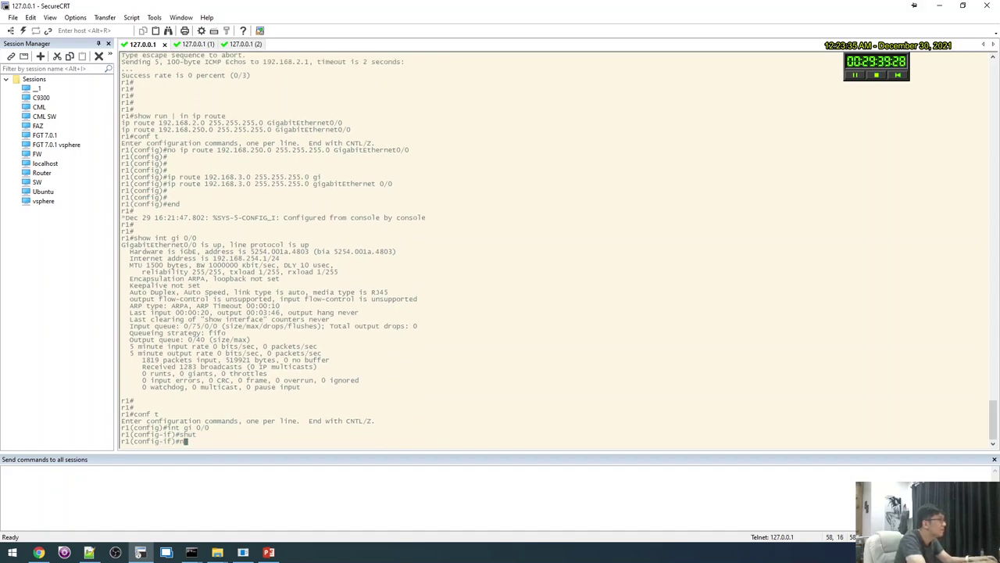
List r3's ARP table with "show ip arp".
key("ctrl+Tab")
key("ctrl+Tab")
key("Return")
key("Return")
key("Return")
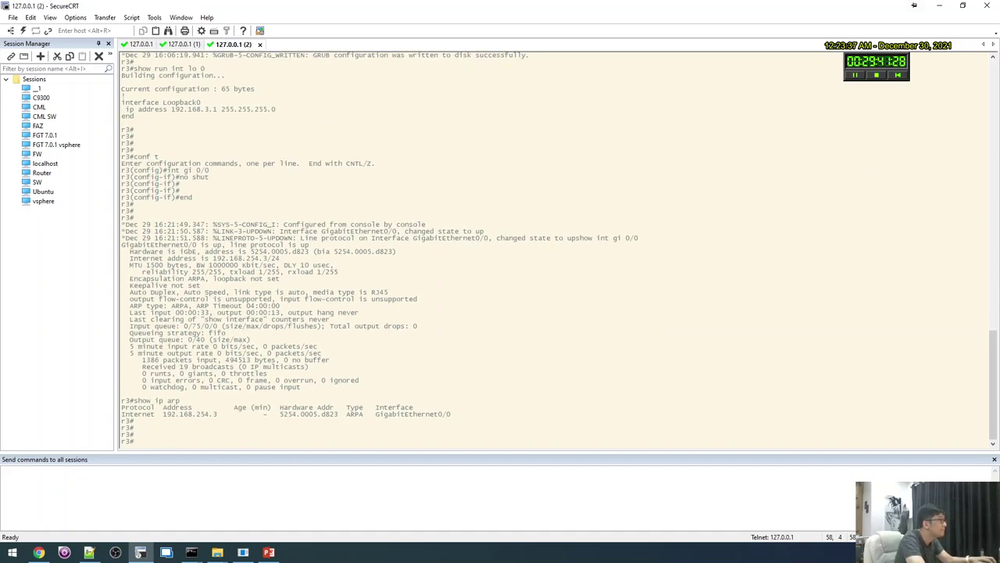
type("show ip arp")
key("Return")
Leave r2's global configuration mode and list its ARP table with "show ip arp".
key("ctrl+shift+Tab")
key("Return")
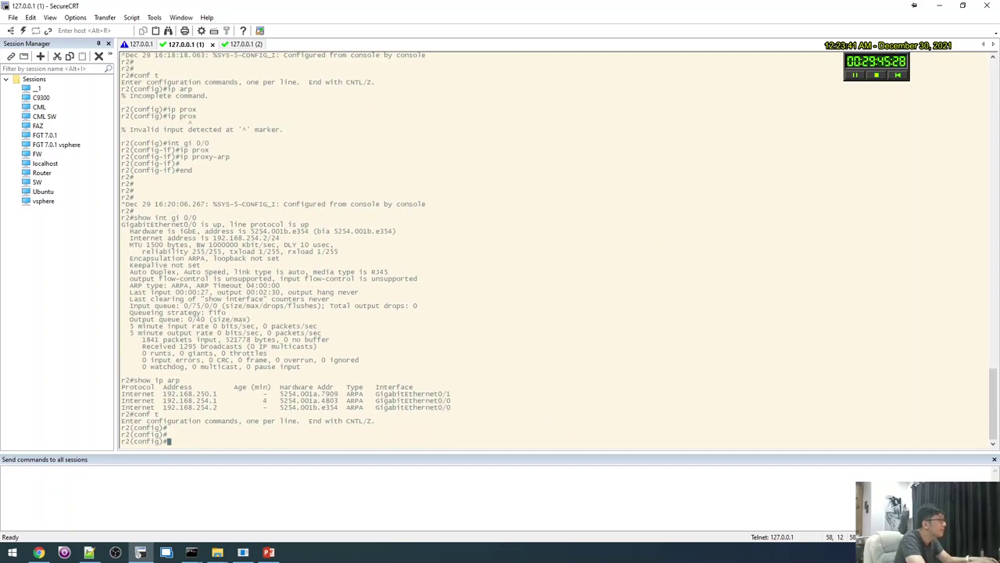
key("Return")
key("Return")
type("end")
key("Return")
type("show ip arp")
key("Return")
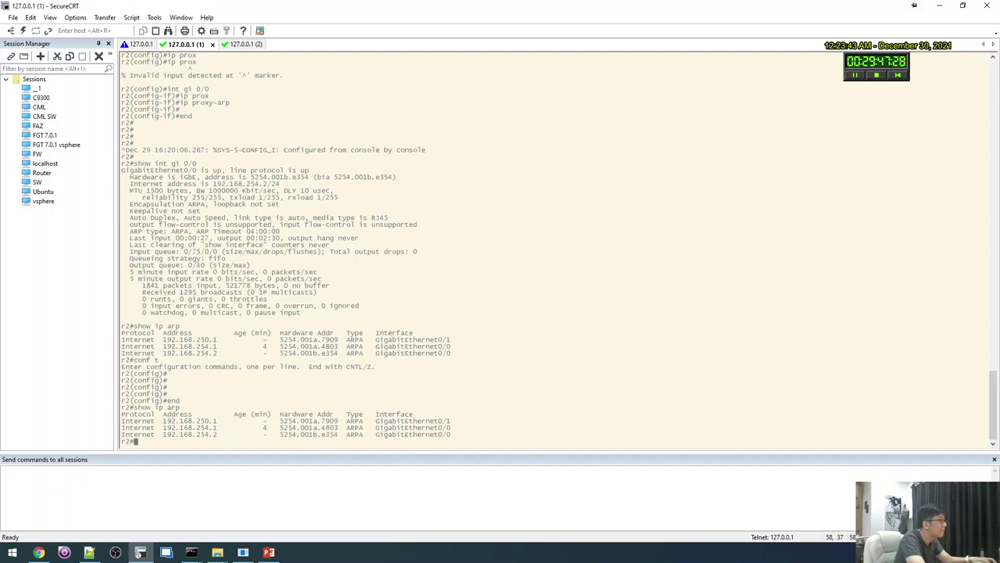
Shut down GigabitEthernet0/1 on r2, remove its IP address with "no ip add", and leave configuration mode.
type("conf t")
key("Return")
type("int gi 0")
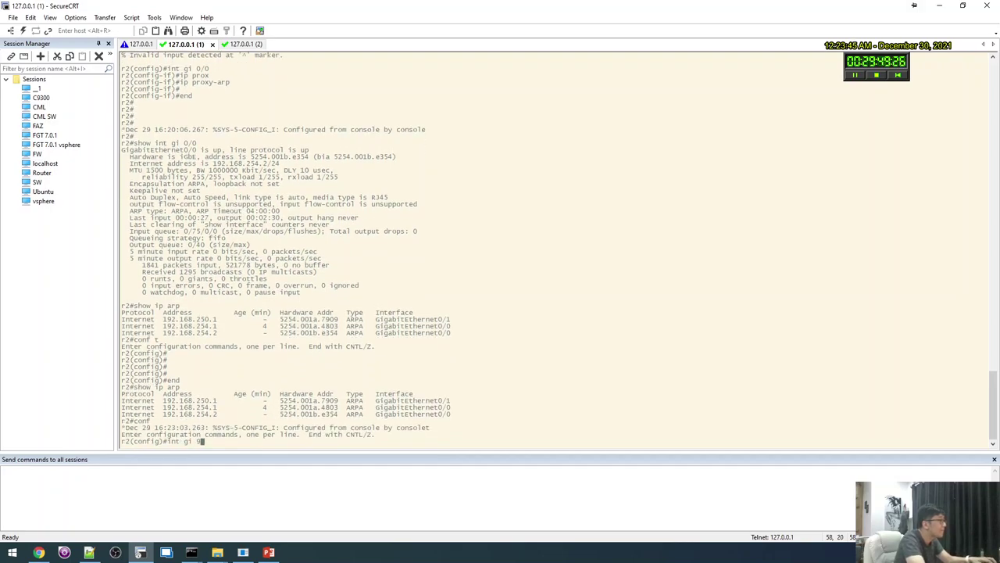
type("/1")
key("Return")
type("shut")
key("Return")
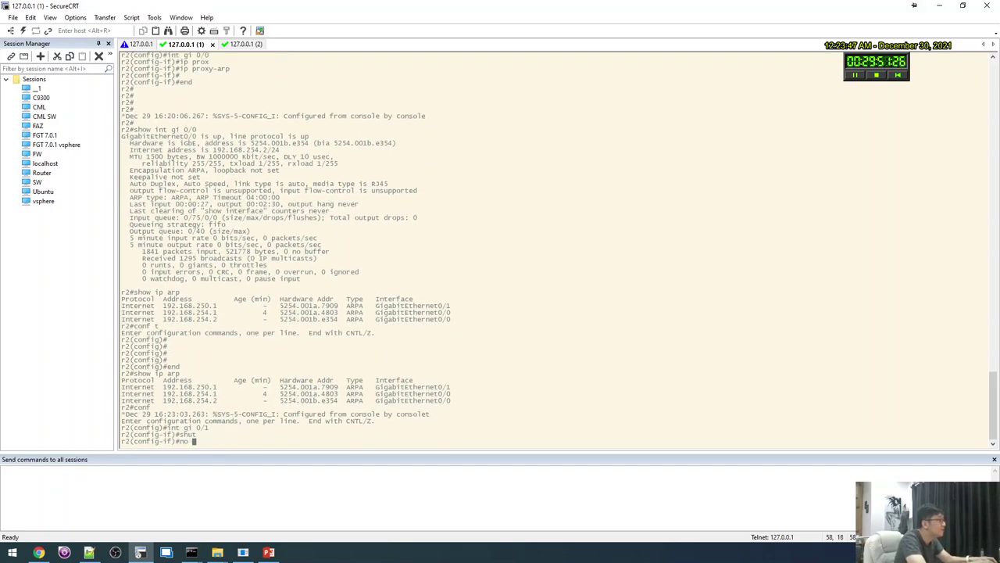
type("no ip add")
key("Return")
type("end")
key("Return")
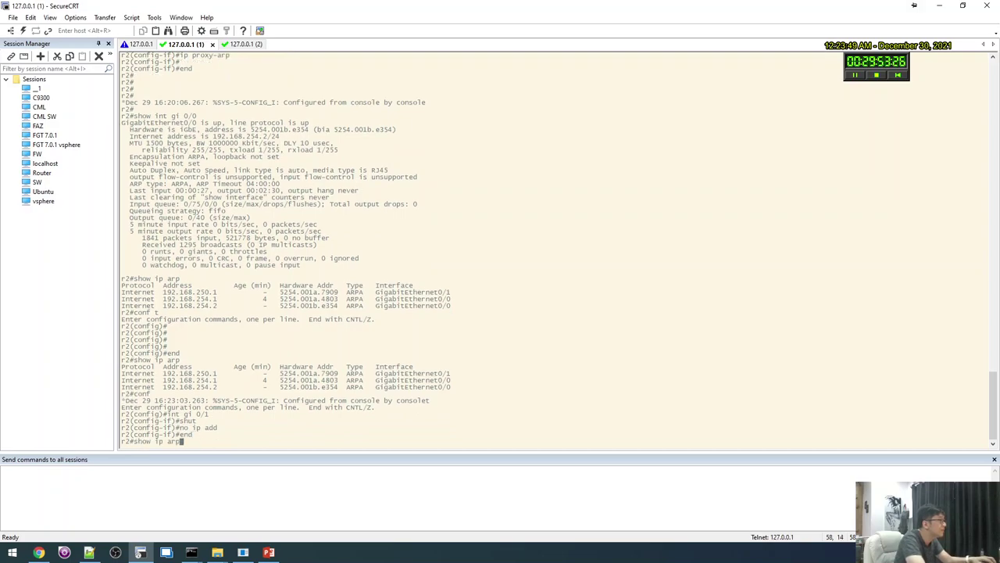
List r2's ARP table repeatedly with "show ip arp" to check the entries after the GigabitEthernet0/1 change.
type("show ip arp")
key("Return")
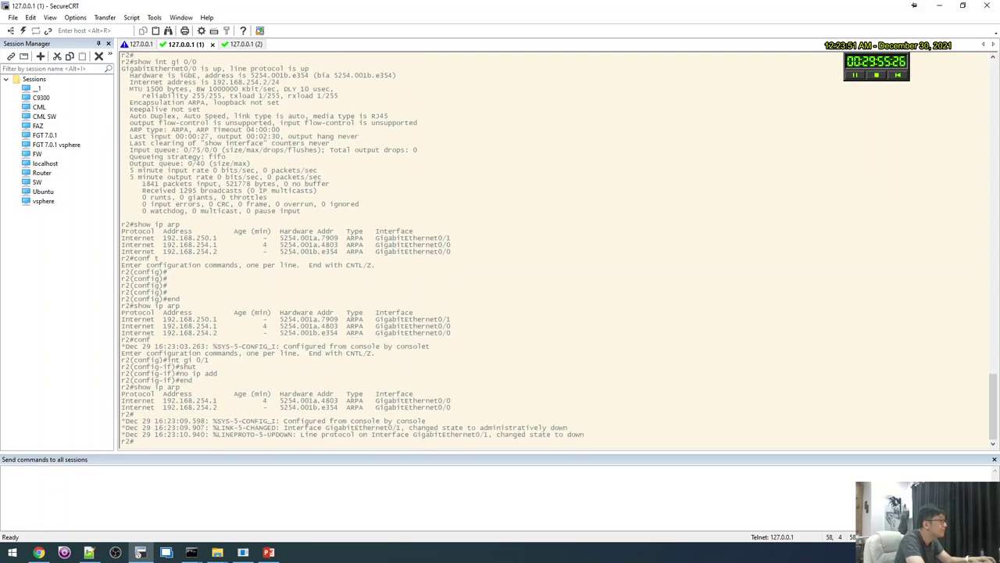
key("Return")
key("Up")
key("Return")
key("Up")
key("Return")
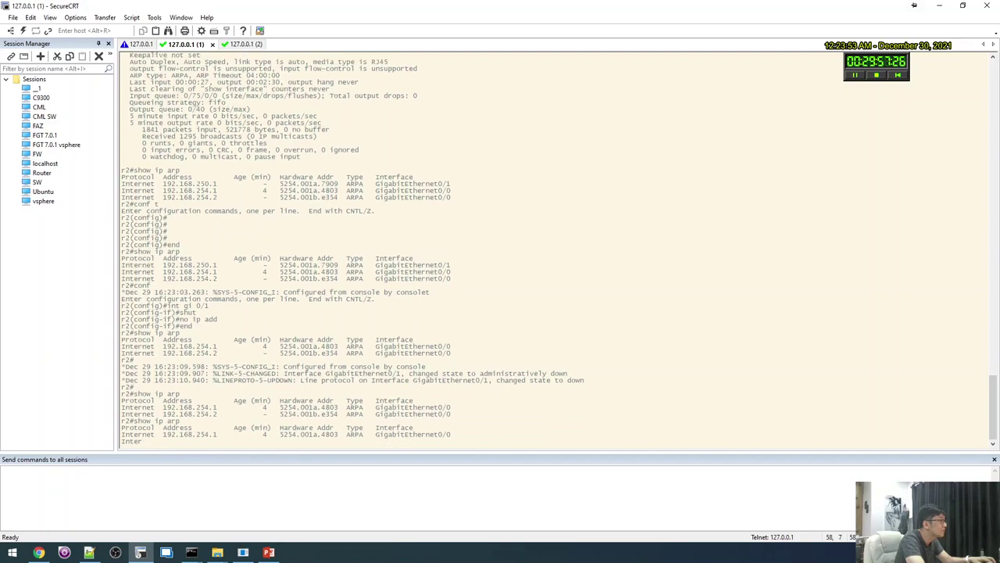
key("Up")
key("Return")
key("Up")
key("Return")
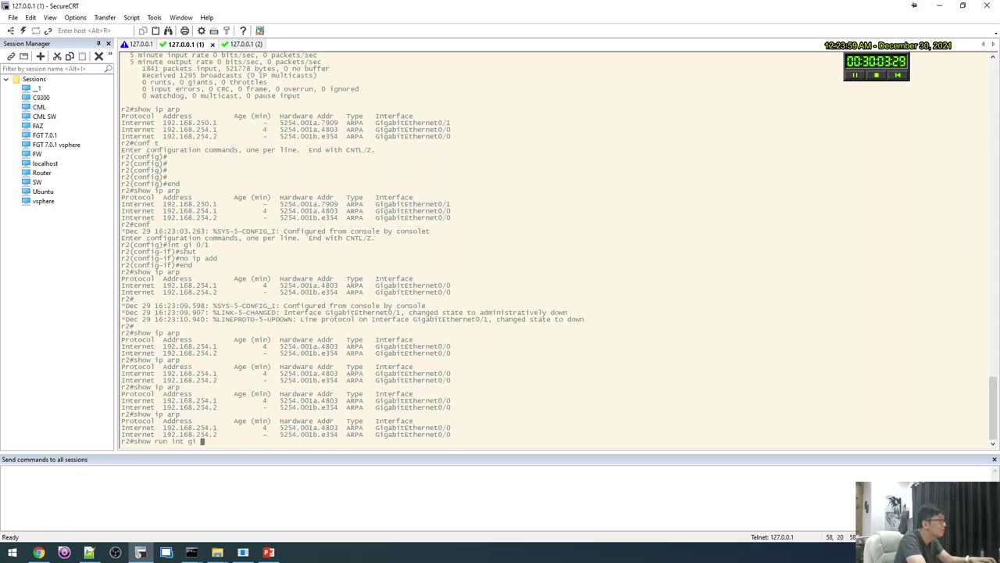
Display r2's GigabitEthernet0/0 configuration with "show run int gi 0/0", followed by its ARP table with "show ip arp".
type("show run int gi 0/0")
key("Return")
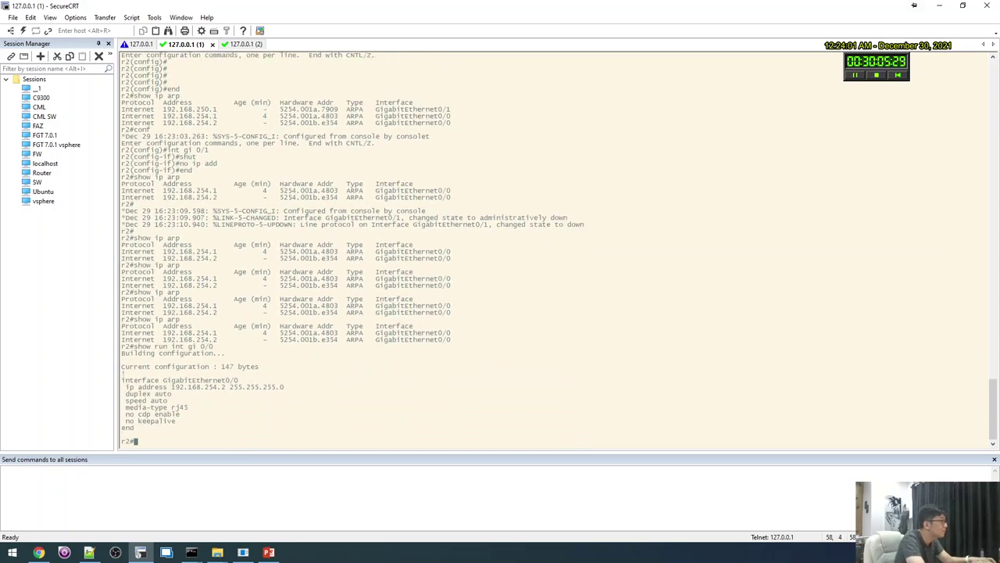
key("Return")
key("Return")
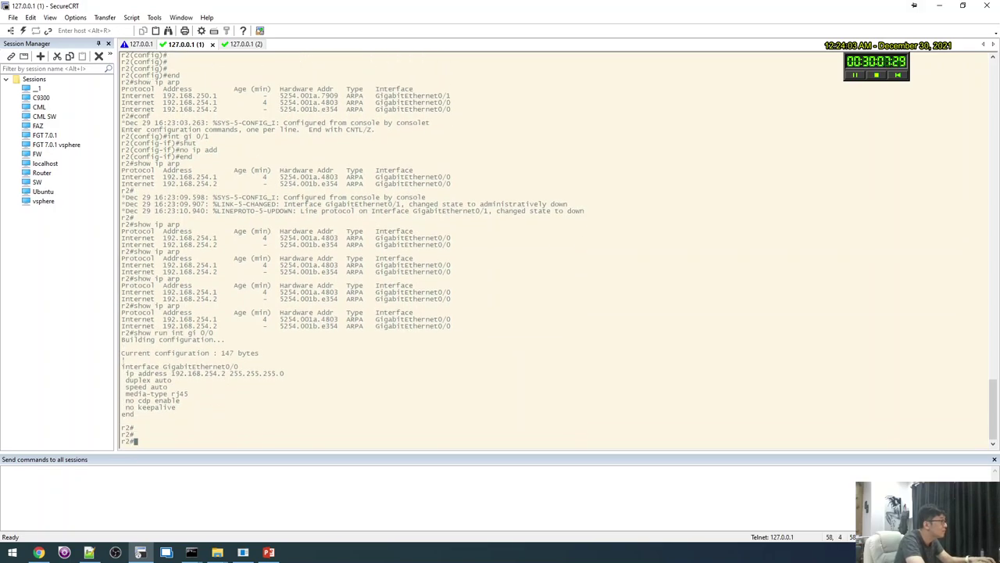
type("show ip arp")
key("Return")
type("conf t")
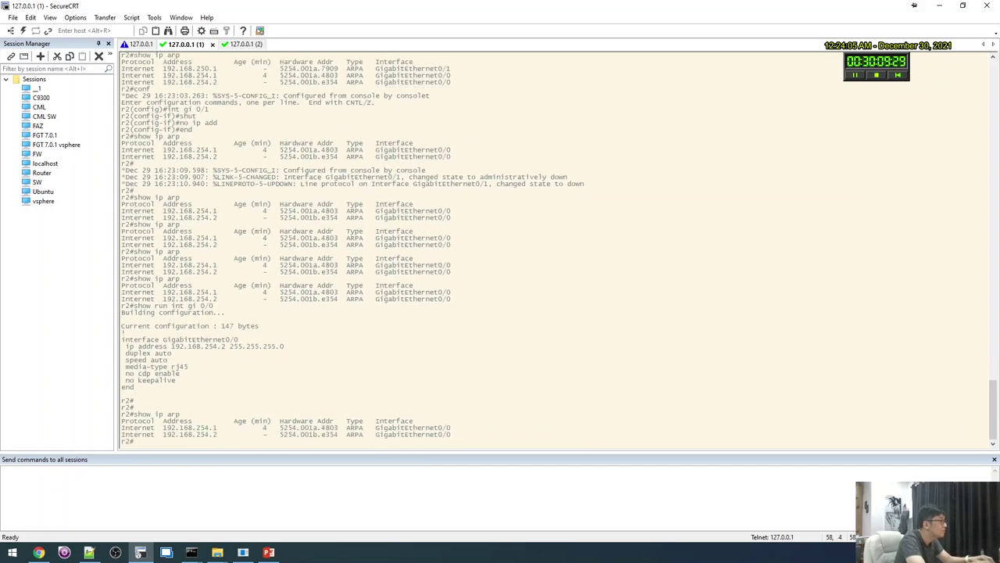
key("Return")
type("int")
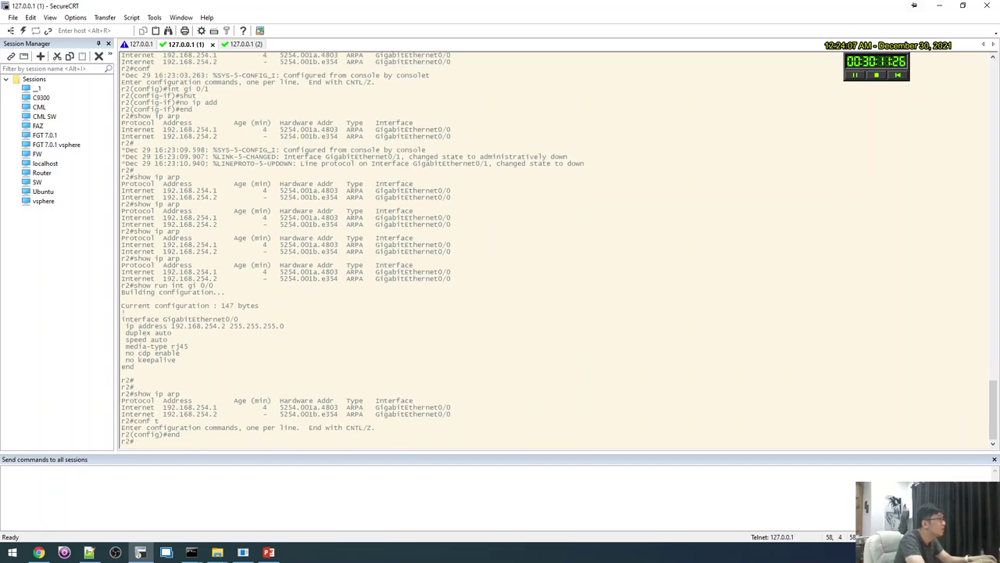
Leave interface configuration mode on r1 with "end".
key("alt+1")
key("Return")
key("Return")
key("Return")
type("end")
key("Return")
key("Return")
key("Return")
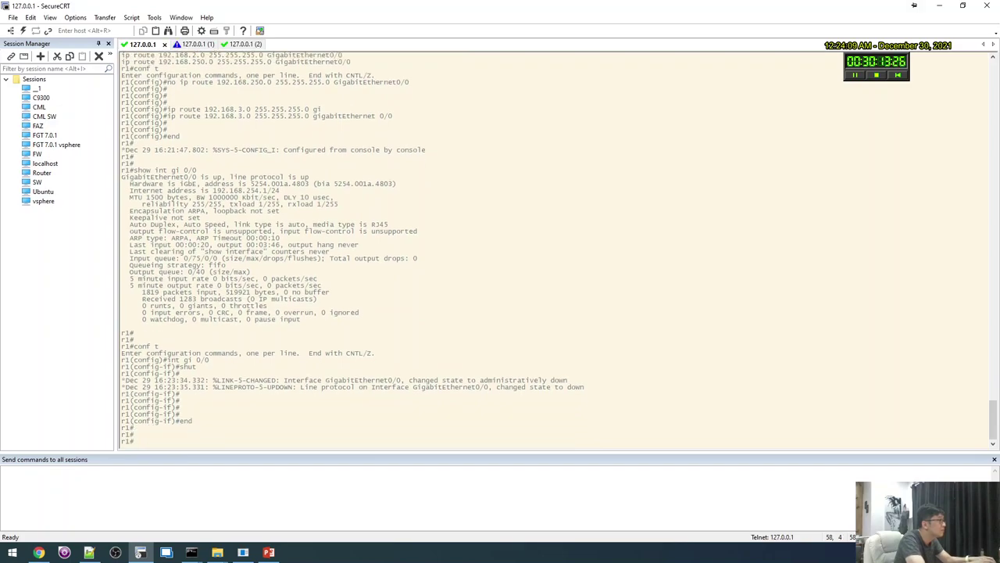
Enter r2's global configuration mode and display the GigabitEthernet0/0 configuration with "do show run int gi 0/0".
key("alt+2")
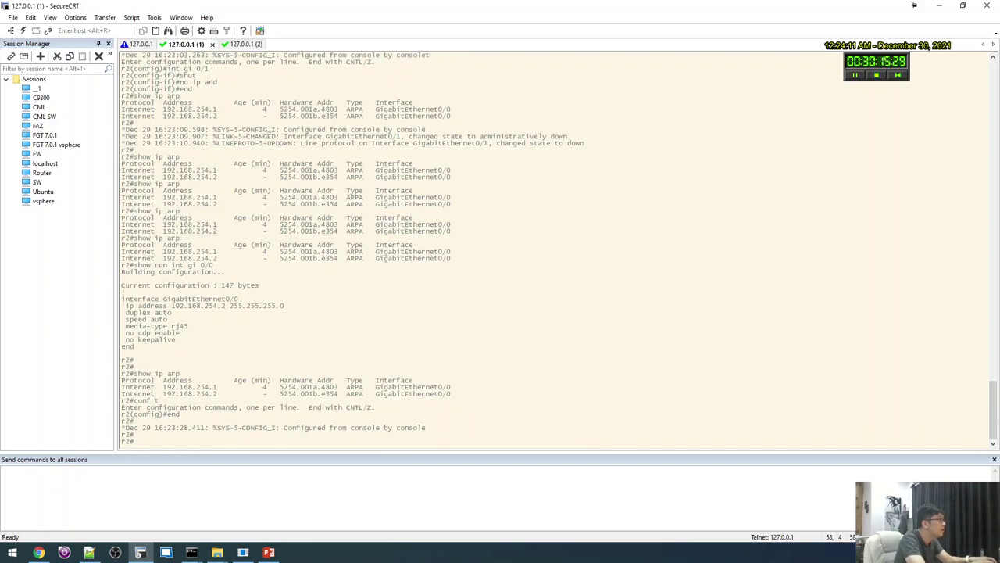
type("conf t")
key("Return")
type("d")
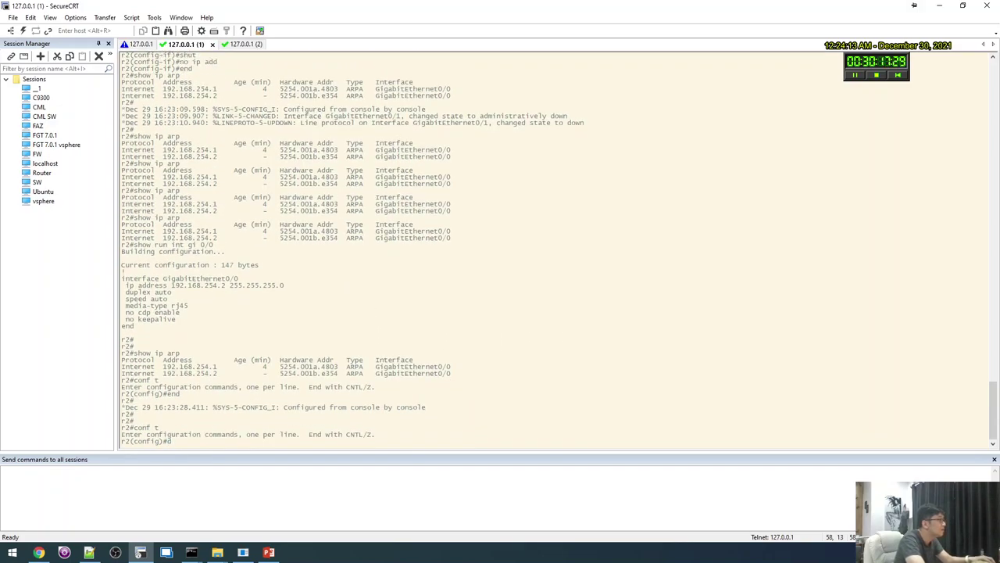
type("o show run int gi 0/0")
key("Return")
Set the ARP timeout on r2's GigabitEthernet0/0 to 10 seconds and leave configuration mode.
type("int gi 0/")
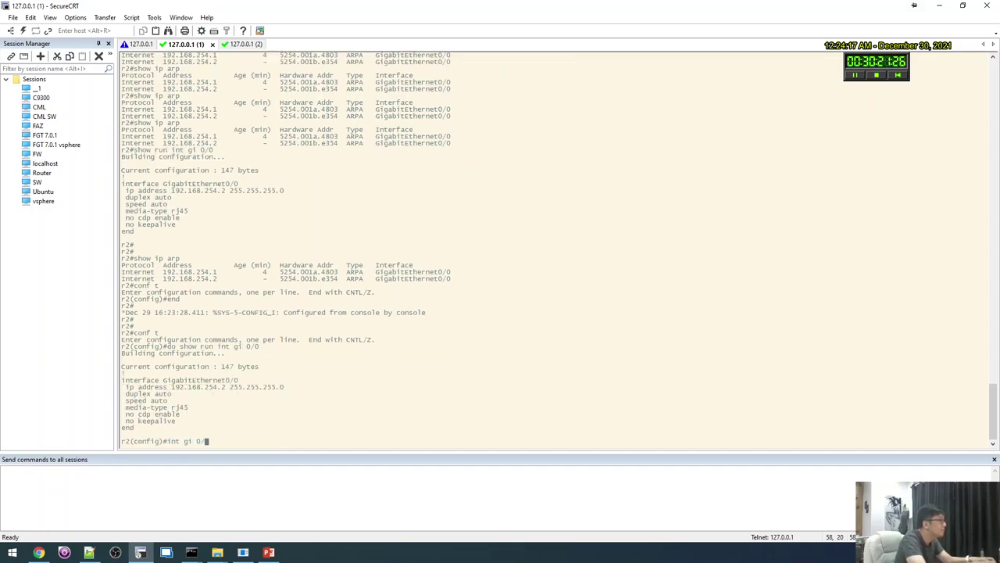
type("0")
key("Return")
type("arp")
key("Tab")
type("ti")
key("Tab")
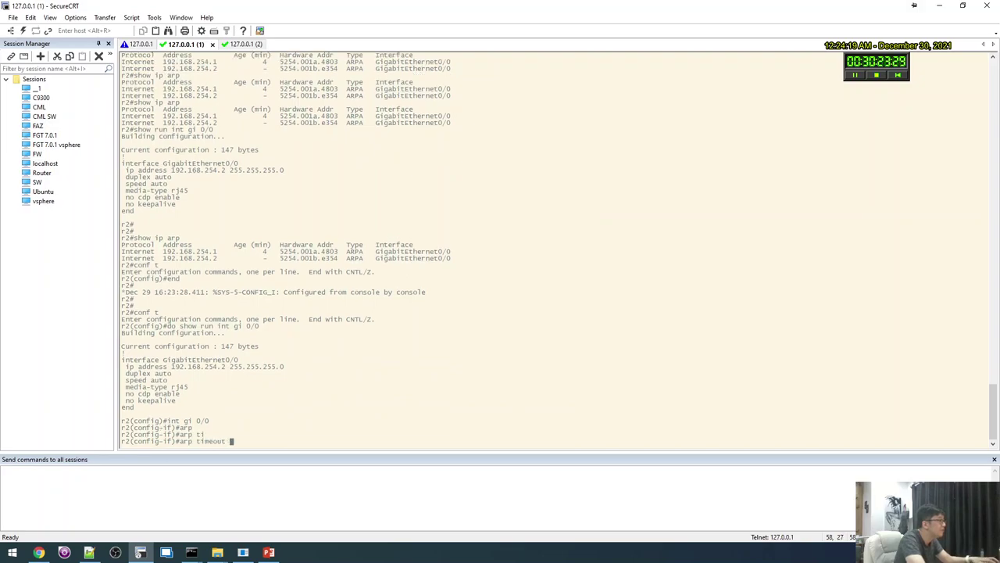
type("?10")
key("Return")
key("Return")
type("end")
key("Return")
key("Return")
key("Return")
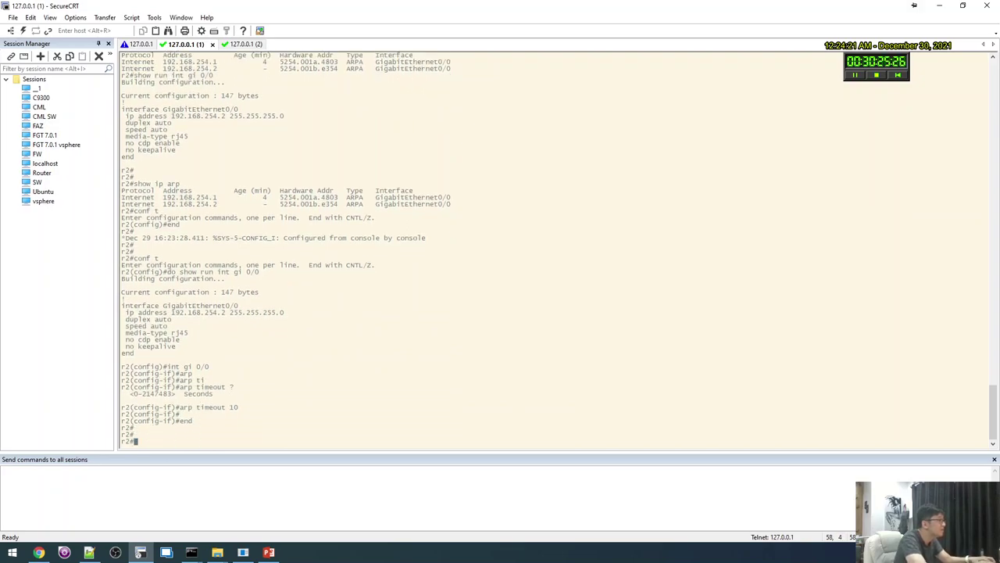
List the ARP tables on r2 and then r1 with "show ip arp".
key("Return")
type("show ip arp")
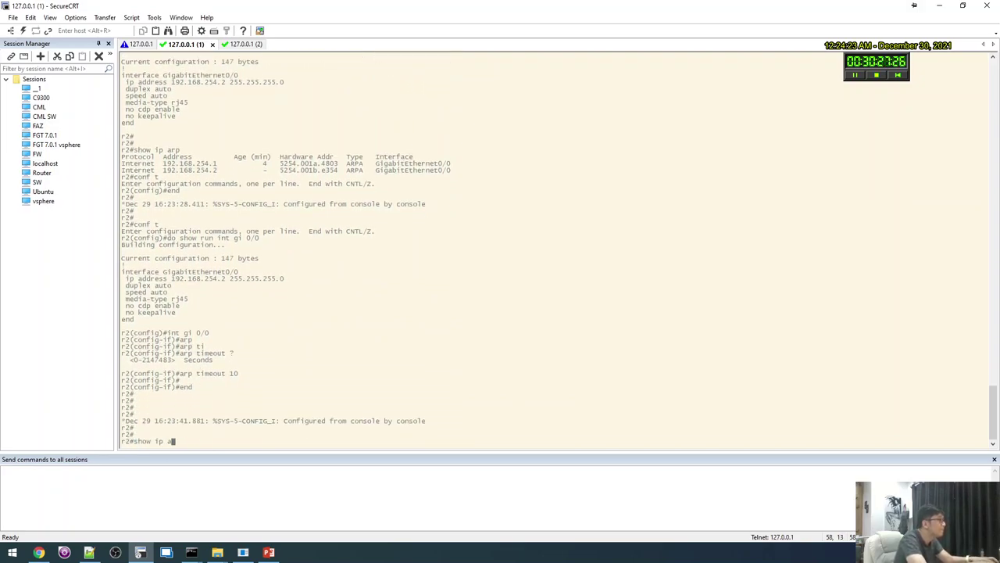
key("Return")
key("Return")
key("alt+1")
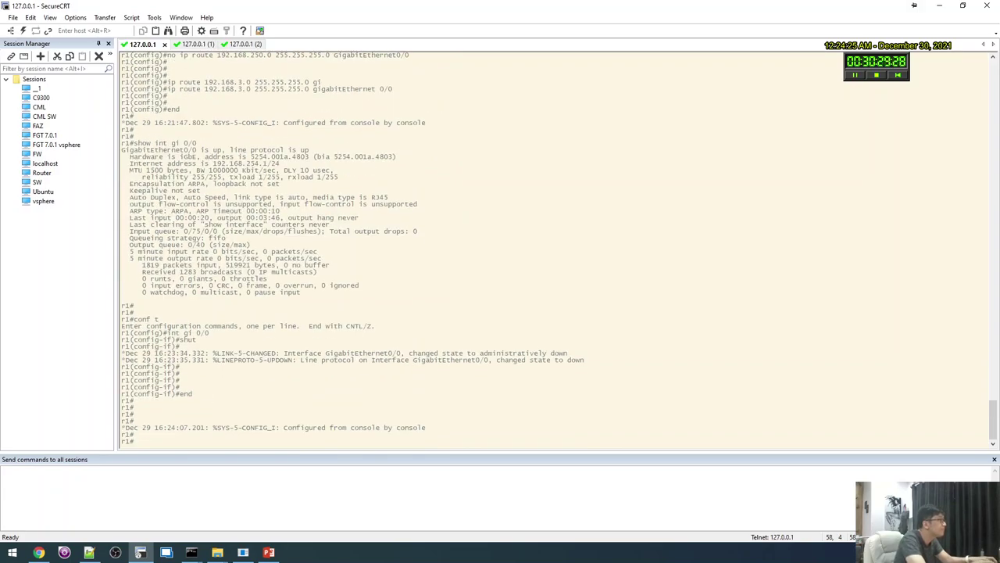
type("arp")
key("Return")
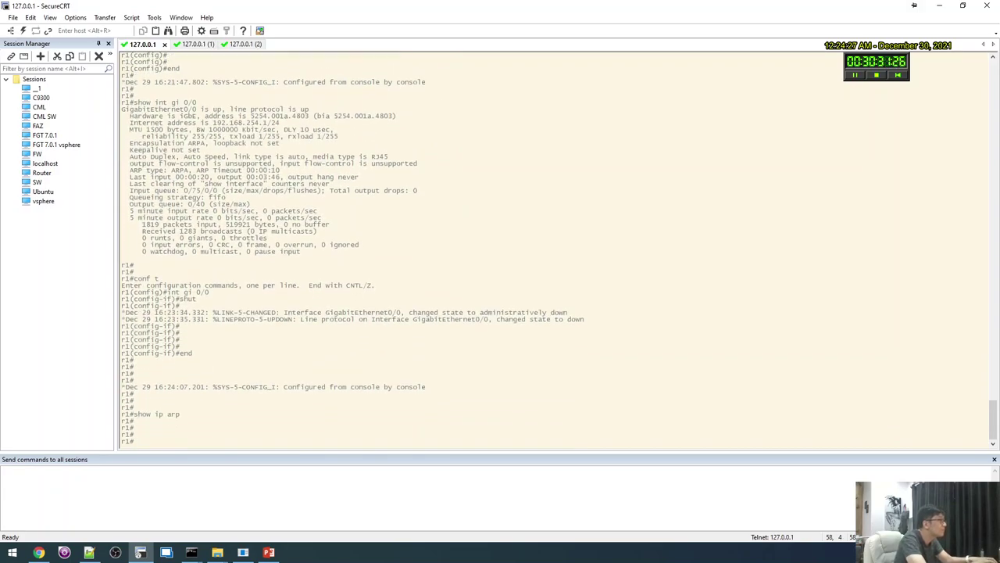
Repeat "show ip arp" on r2 to monitor whether the 192.168.254.1 entry ages out.
key("alt+2")
type("show ip arp")
key("Return")
type("show ip arp")
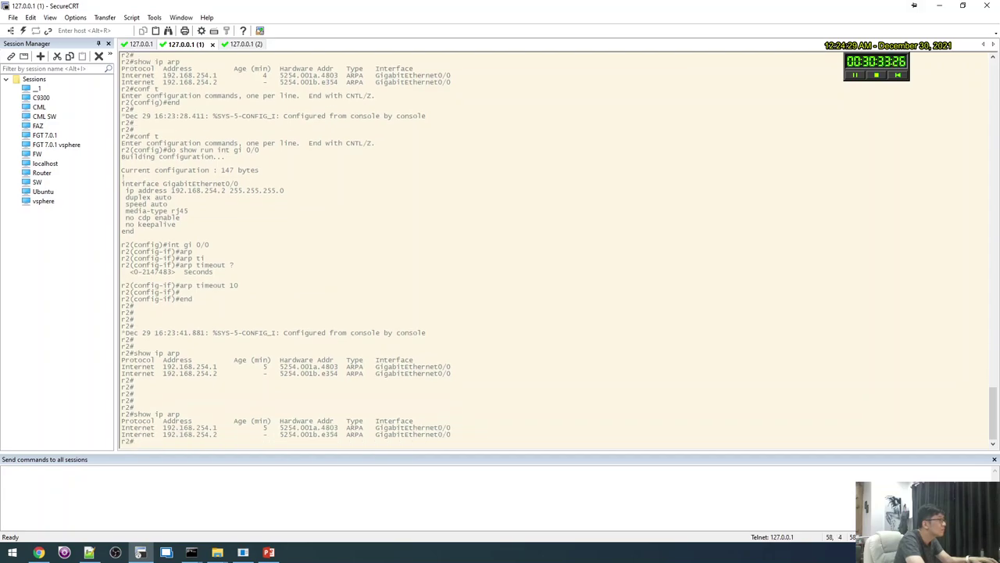
key("Return")
key("Up")
key("Return")
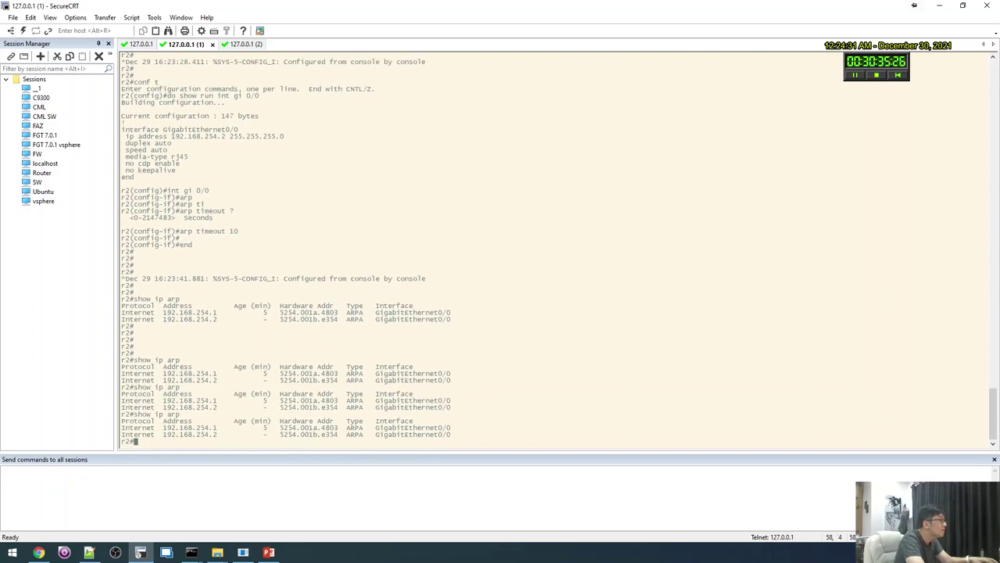
key("Up")
key("Return")
key("Up")
key("Return")
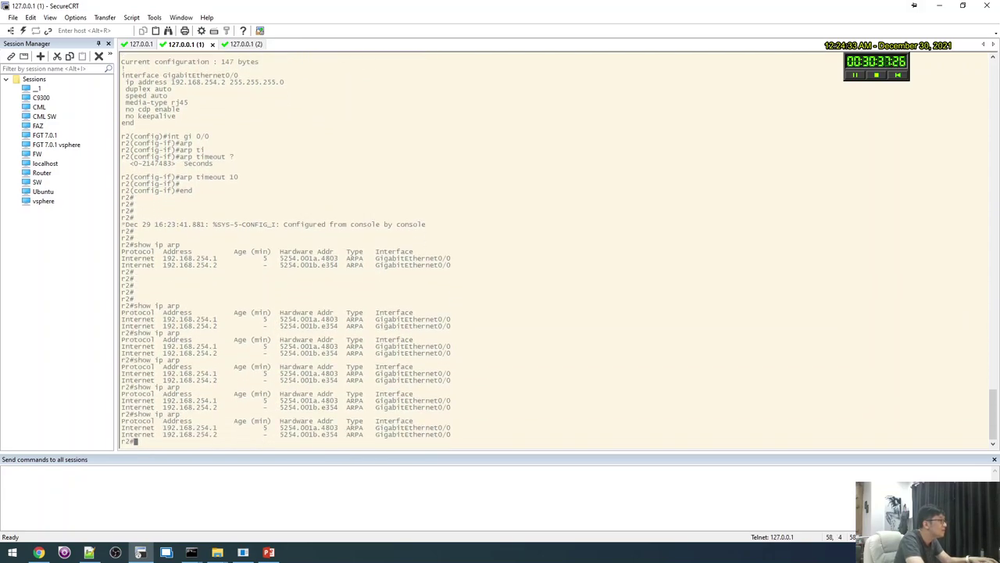
key("Up")
key("Return")
key("Up")
key("Return")
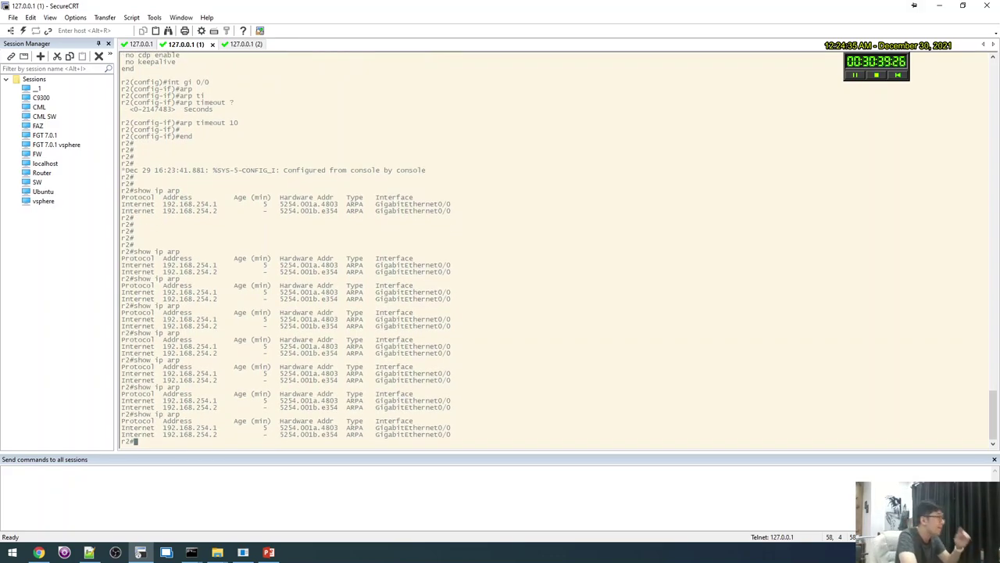
key("Up")
key("Return")
key("Up")
key("Return")
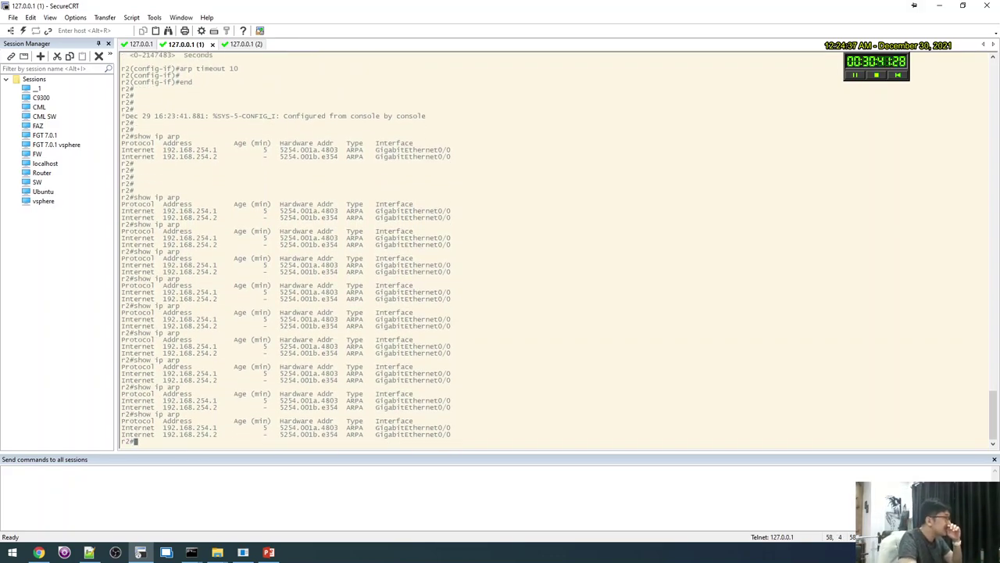
key("Up")
key("Return")
key("Up")
key("Return")
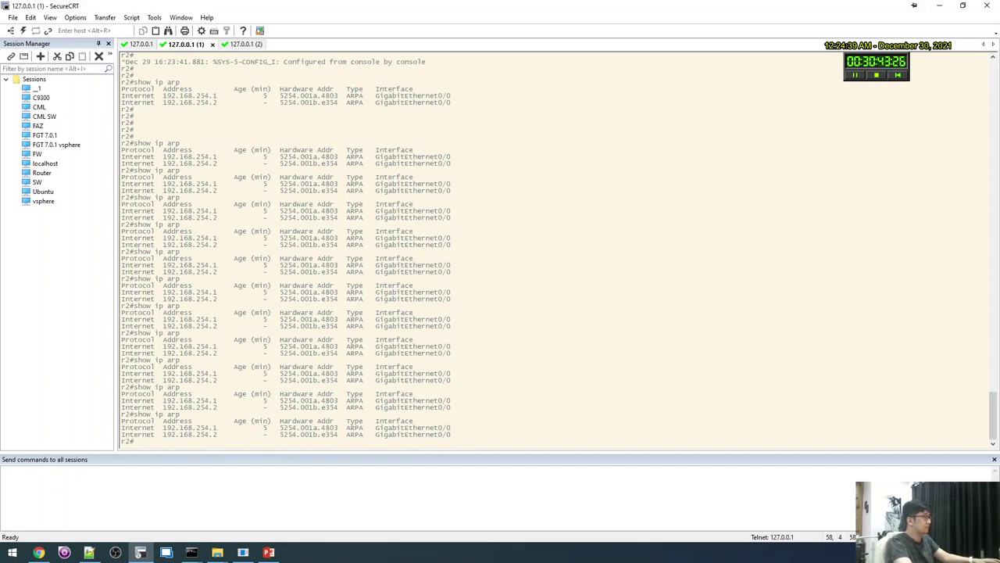
key("Up")
key("Return")
key("Up")
key("Return")
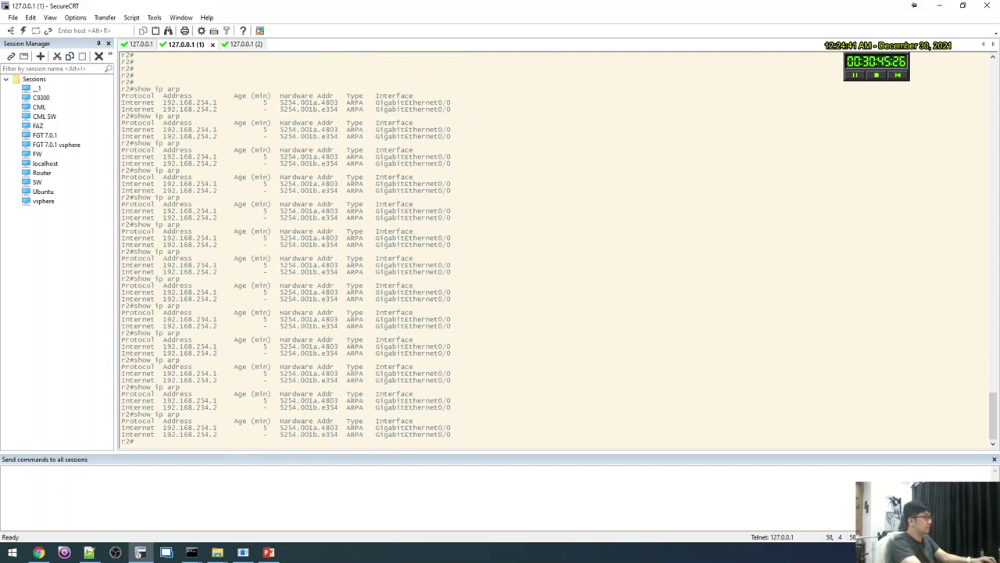
key("Up")
key("Return")
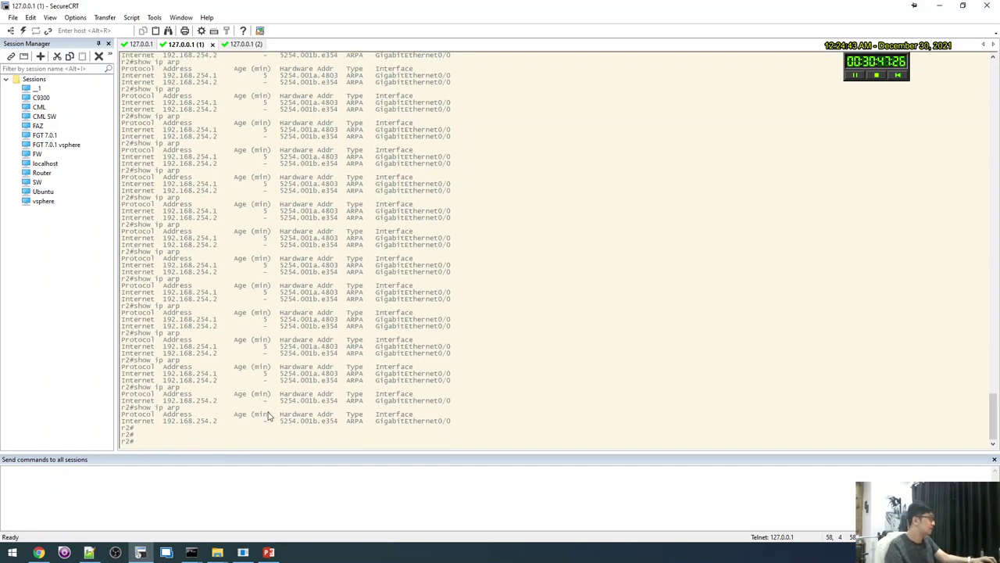
Switch to Cisco Modeling Labs in Chrome to examine the captured ARP packets, and return to the r2 session in SecureCRT.
left_click(38, 552)
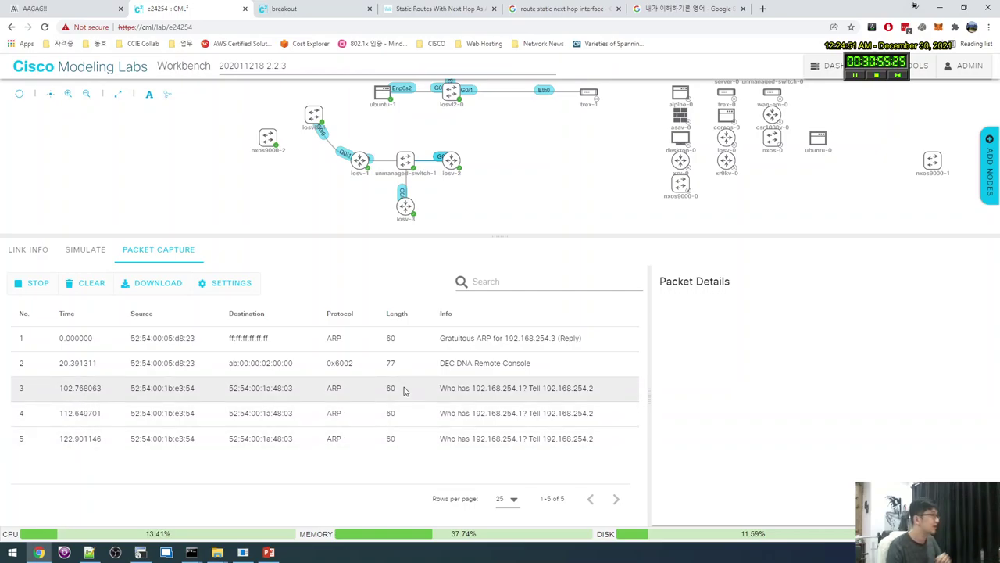
key("alt+Tab")
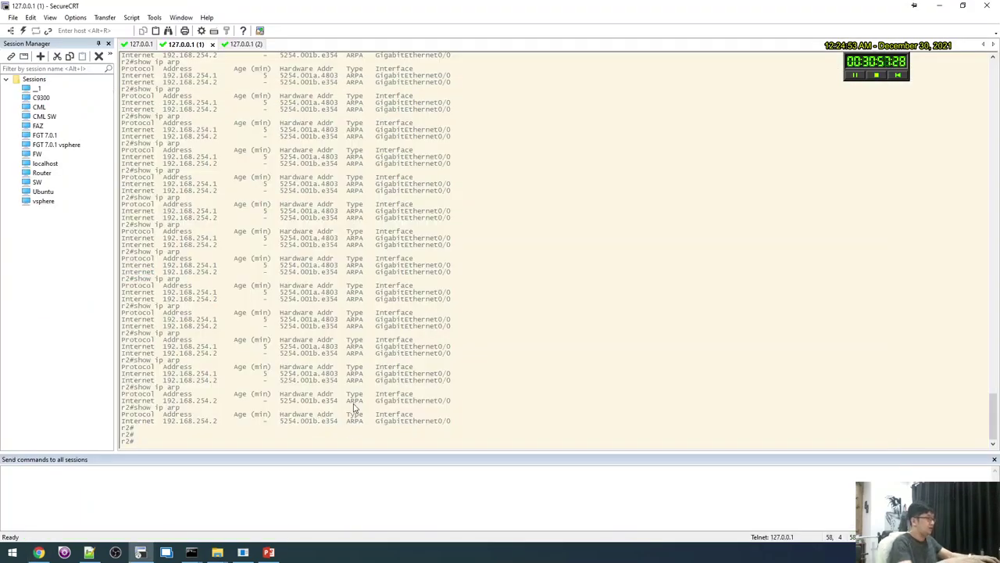
Re-enable GigabitEthernet0/0 on r1 with "no shut" and leave configuration mode.
key("alt+1")
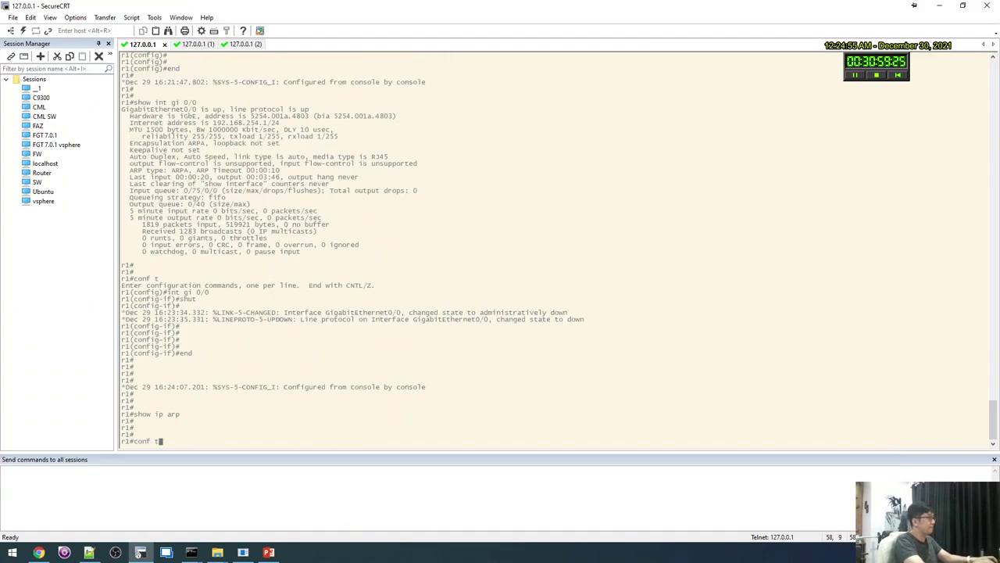
key("Return")
type("int gi 0/0")
key("Return")
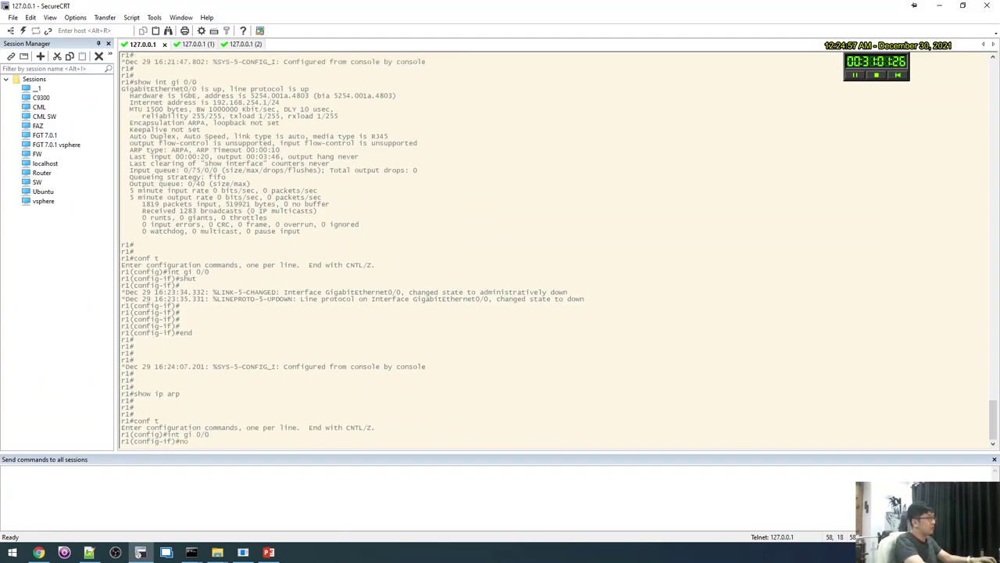
type("no shut")
key("Return")
type("end")
key("Return")
List the ARP tables on r1, r2 and r3 with "show ip arp".
type("show")
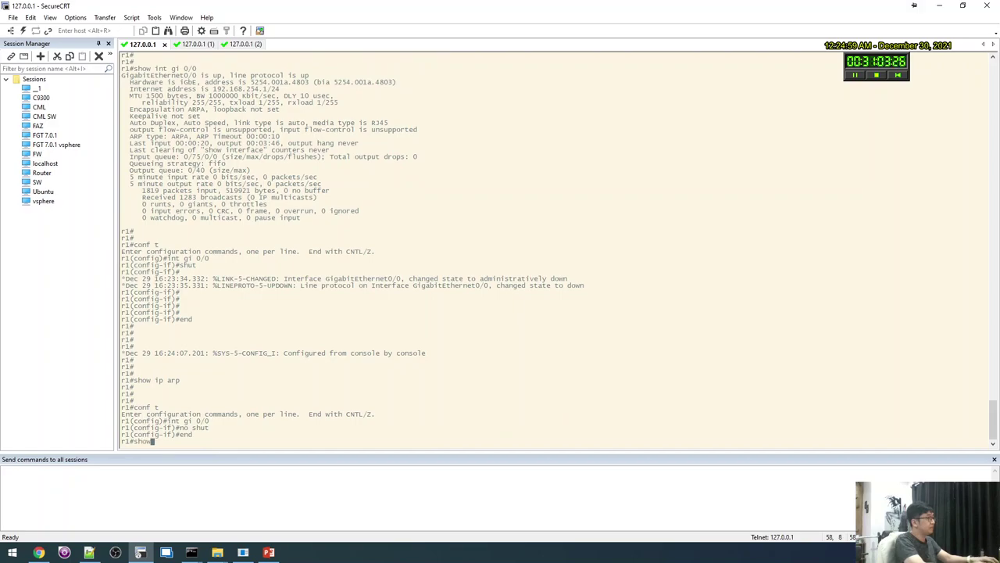
type(" ip arp")
key("Return")
key("Up")
key("Return")
key("ctrl+Tab")
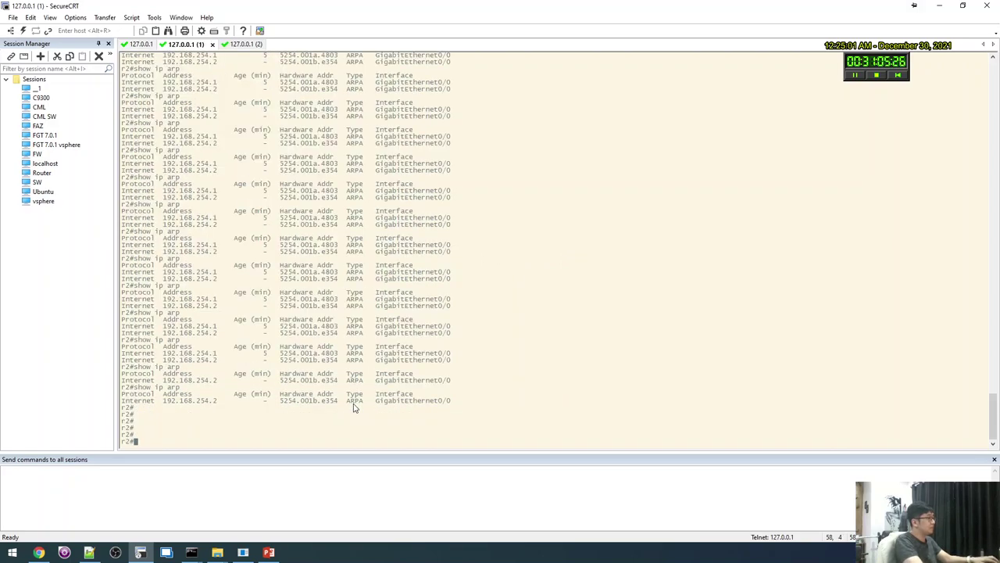
key("Up")
key("Return")
key("ctrl+shift+Tab")
key("Up")
key("Return")
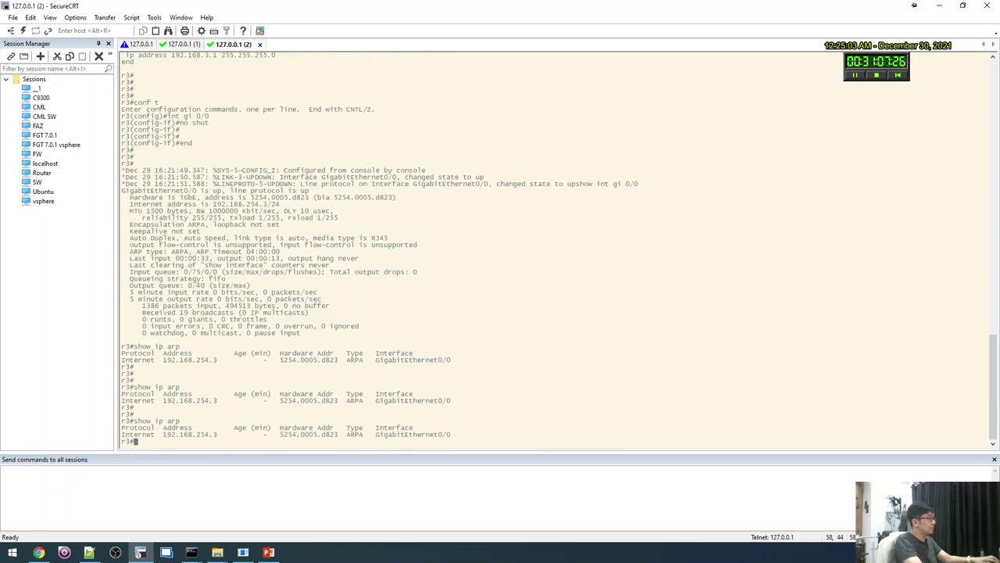
Return to r1 and repeat "show ip arp" across the three routers to recheck their ARP entries.
key("ctrl+Tab")
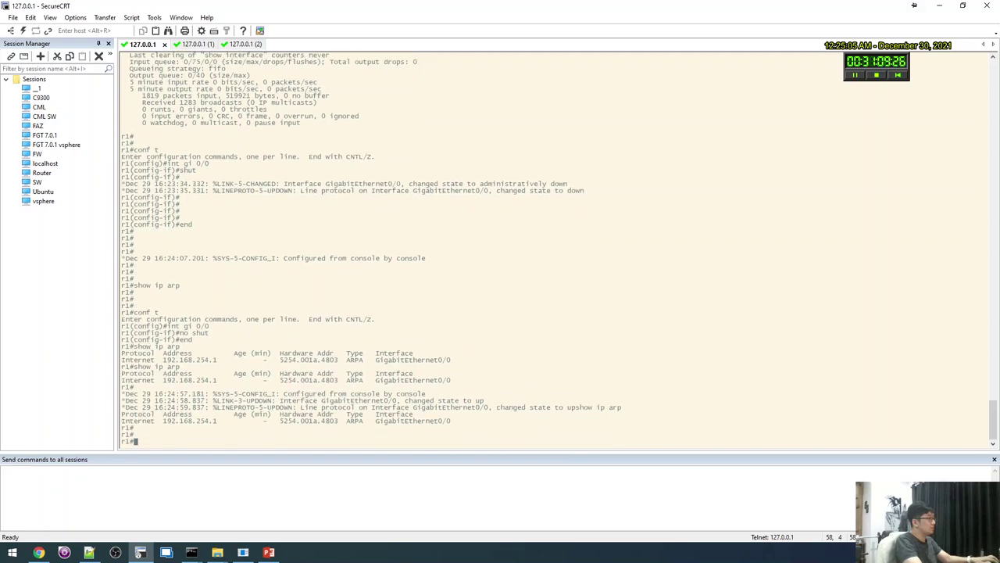
key("Up")
key("Return")
key("ctrl+Tab")
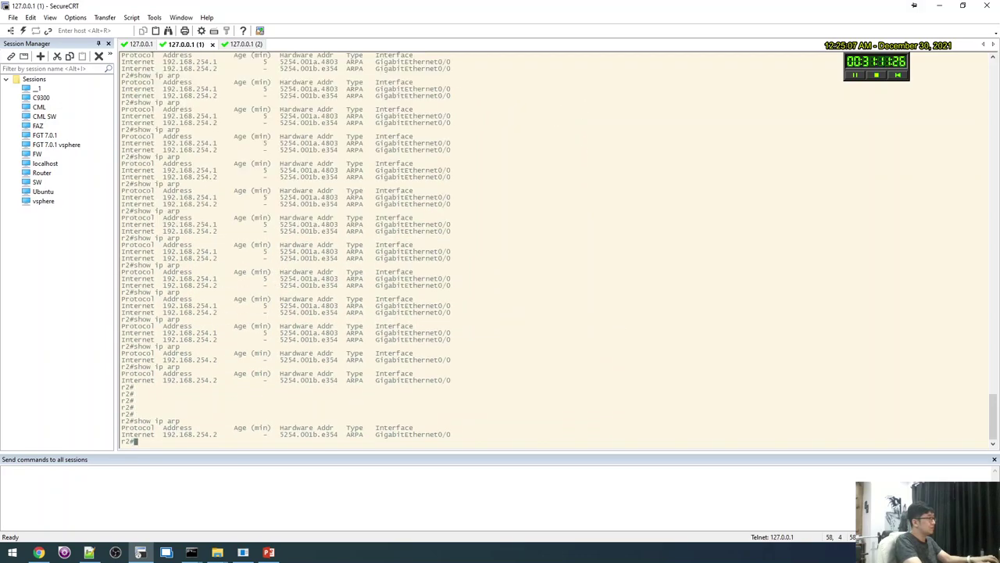
key("Up")
key("Return")
key("ctrl+shift+Tab")
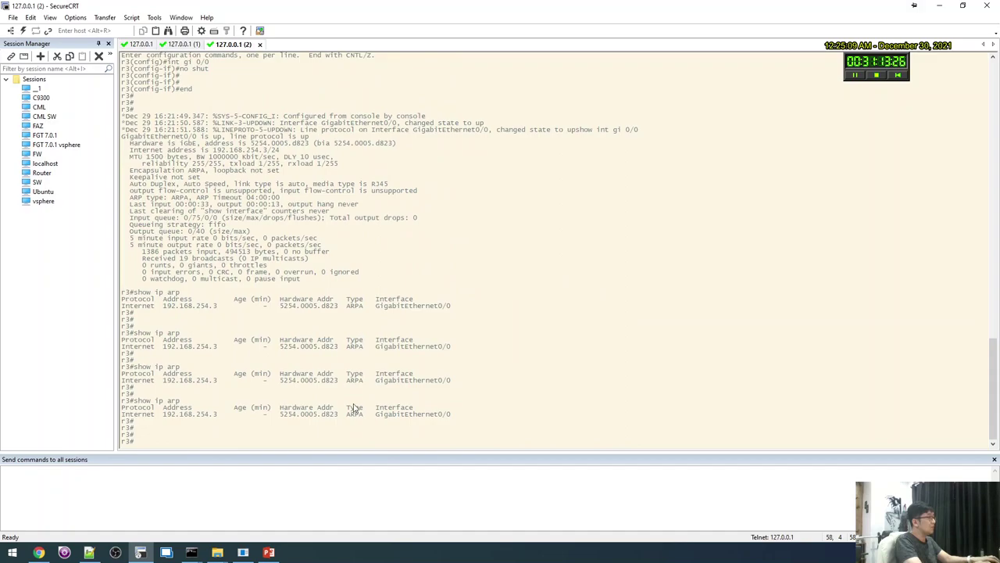
key("Return")
key("Return")
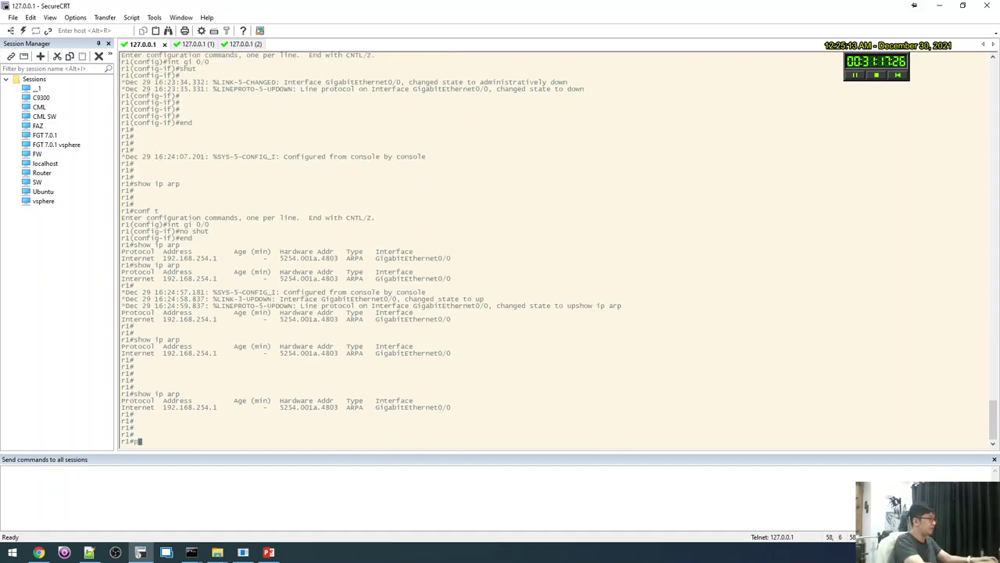
Switch to Cisco Modeling Labs in Chrome, clear the captured packets, and return to the r1 session in SecureCRT.
key("alt+Tab")
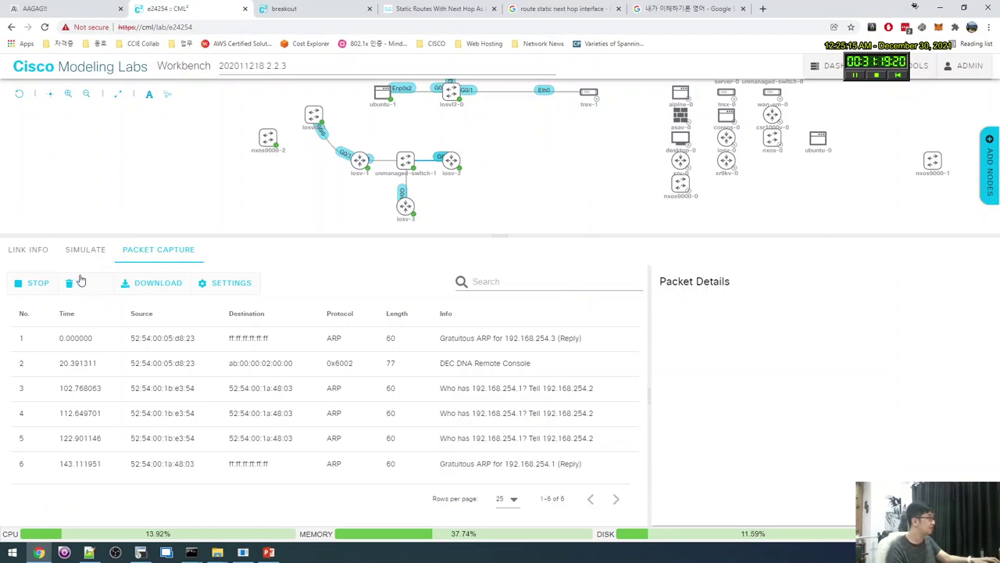
left_click(83, 282)
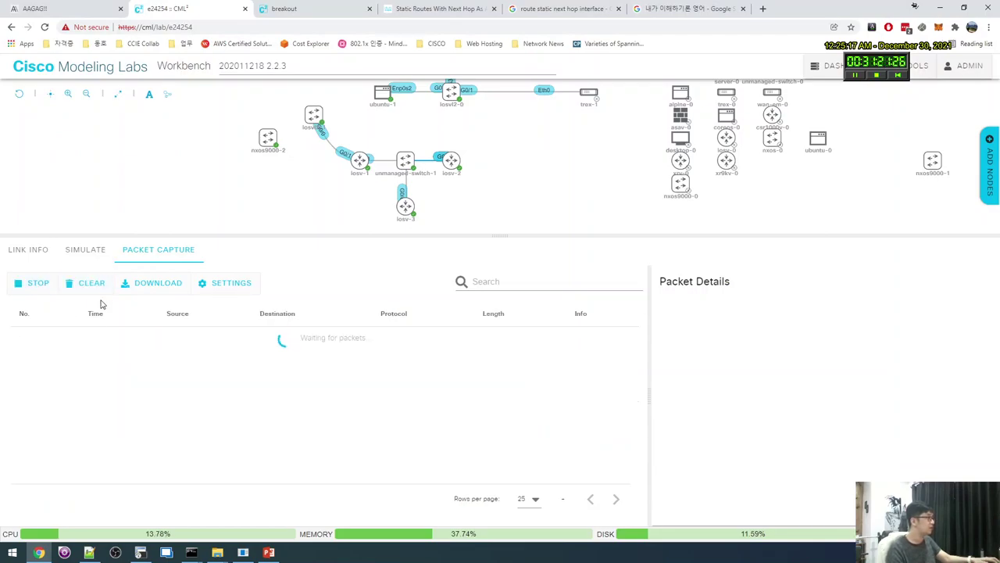
key("alt+Tab")
Run "show ip arp" once more on r1, r2 and r3 before testing connectivity.
key("Up")
key("Return")
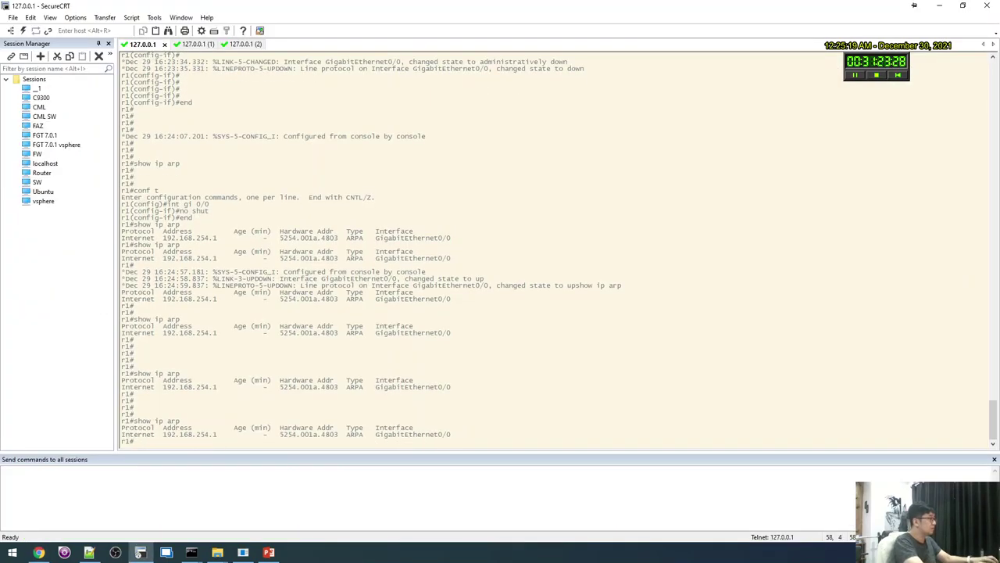
key("ctrl+Tab")
key("Up")
key("Return")
key("ctrl+Tab")
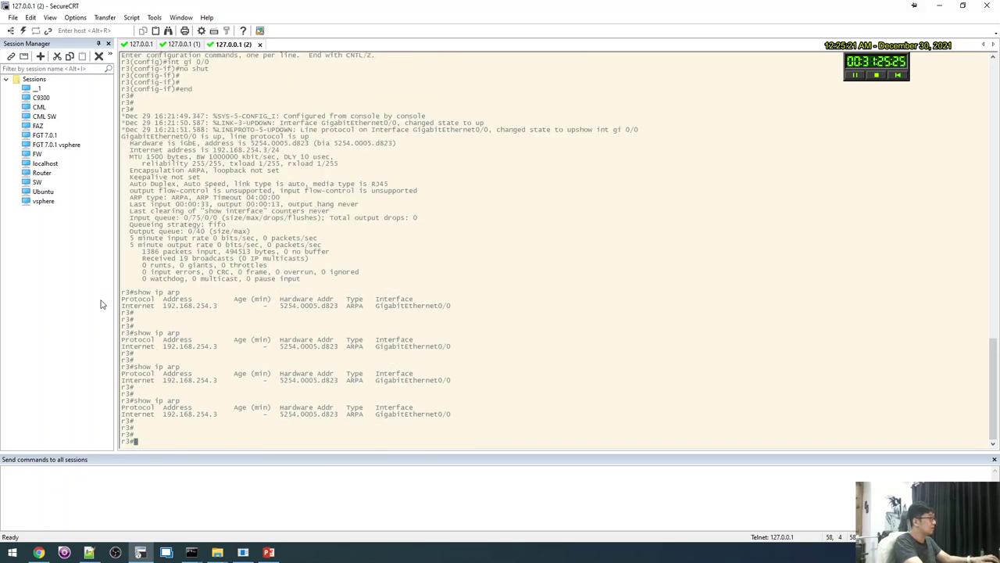
key("Up")
key("Return")
key("ctrl+Tab")
Clear the packet captures on the iosv-3 and iosv-1 switch links in Cisco Modeling Labs, and return to SecureCRT.
key("alt+Tab")
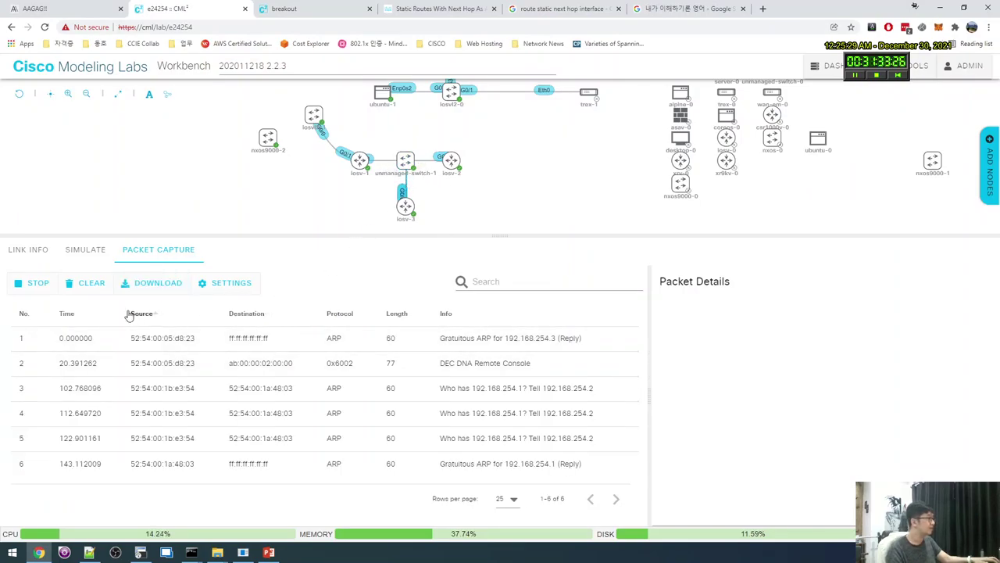
left_click(100, 284)
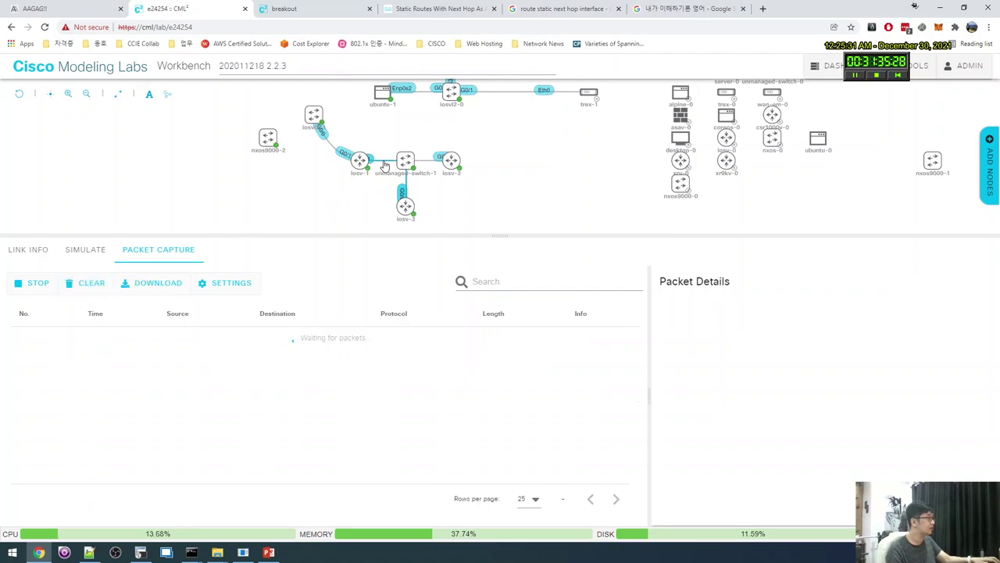
left_click(88, 284)
left_click(452, 161)
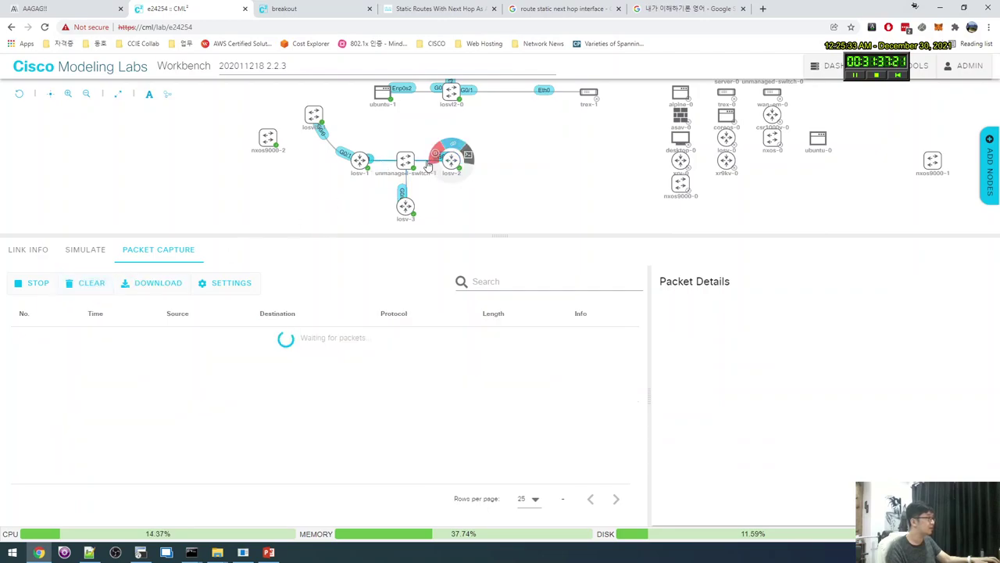
left_click(140, 553)
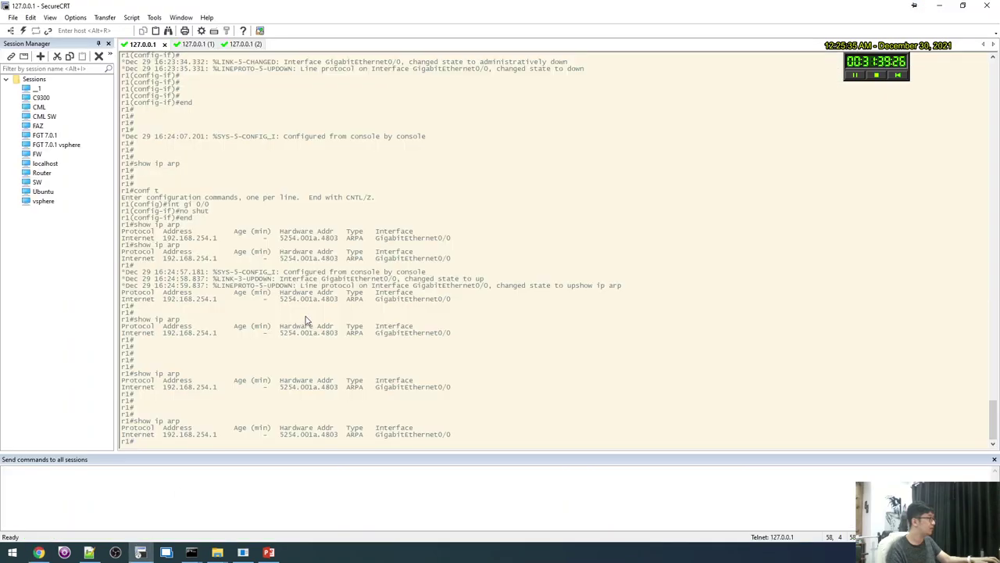
Ping 192.168.3.1 from r1, check the captured ARP and ICMP packets in Cisco Modeling Labs, and return to SecureCRT.
type("ping 192.168.")
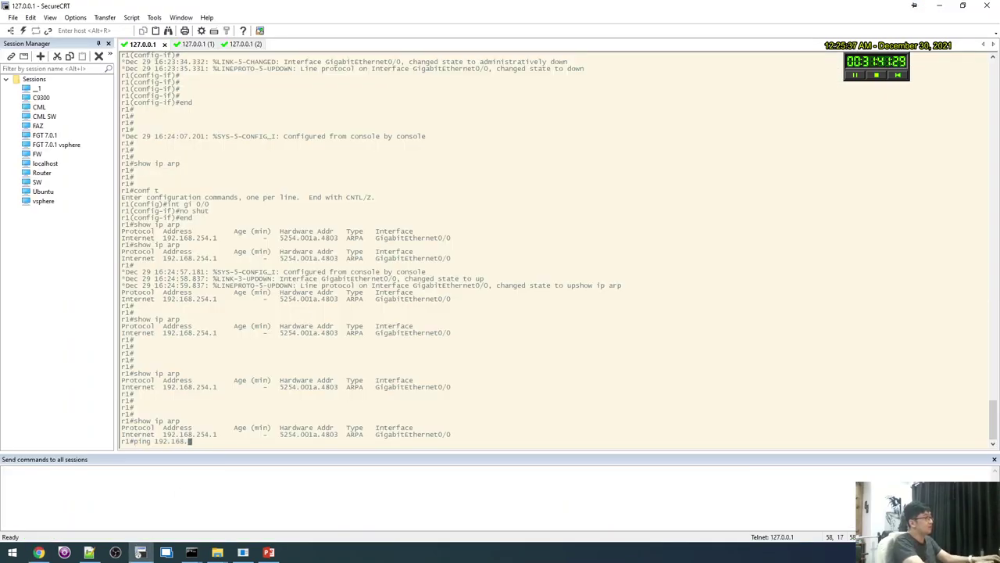
type("3.1")
key("Return")
key("alt+Tab")
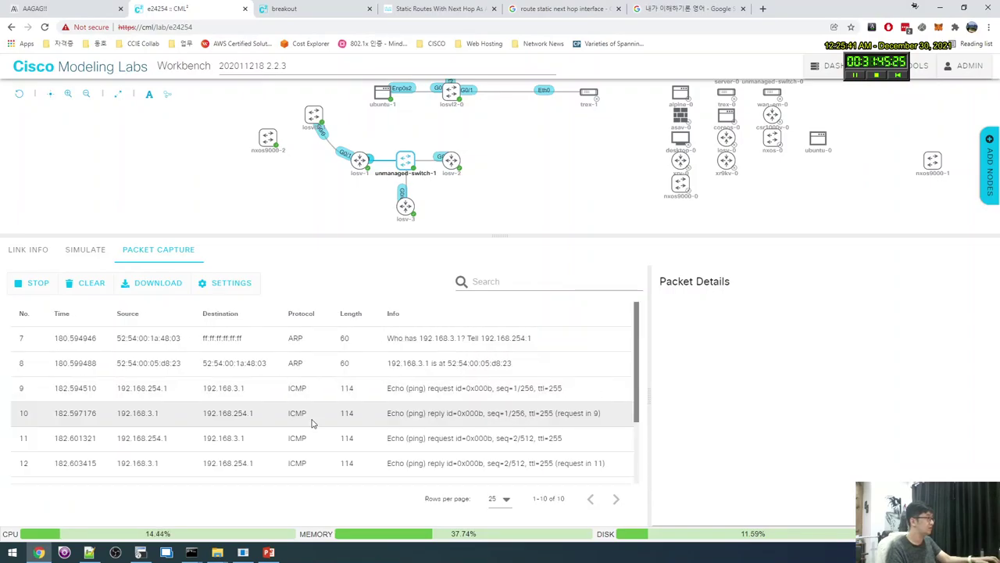
key("alt+Tab")
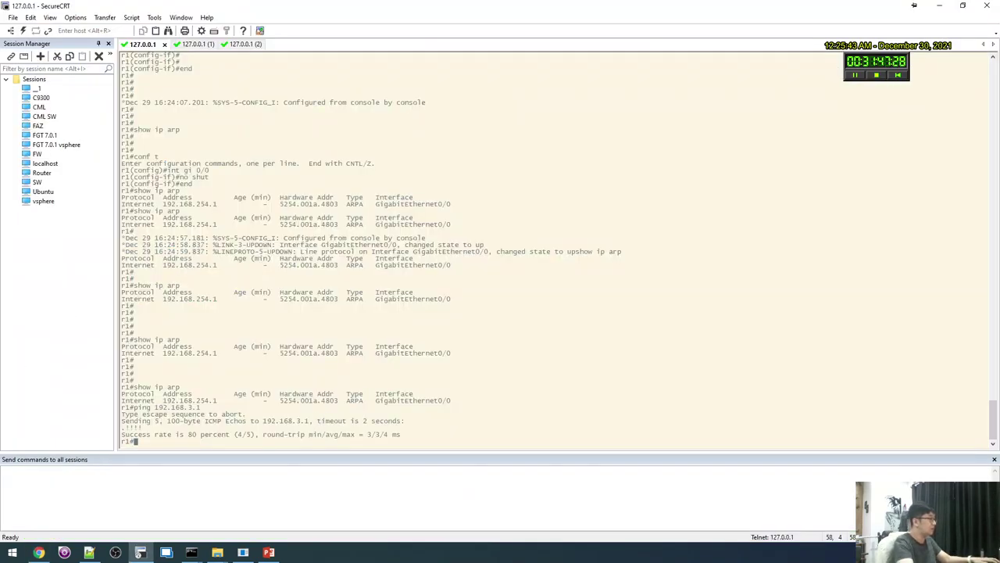
Ping 192.168.2.1 from r1 and display r2's Loopback0 configuration with "show run int lo 0".
key("Up")
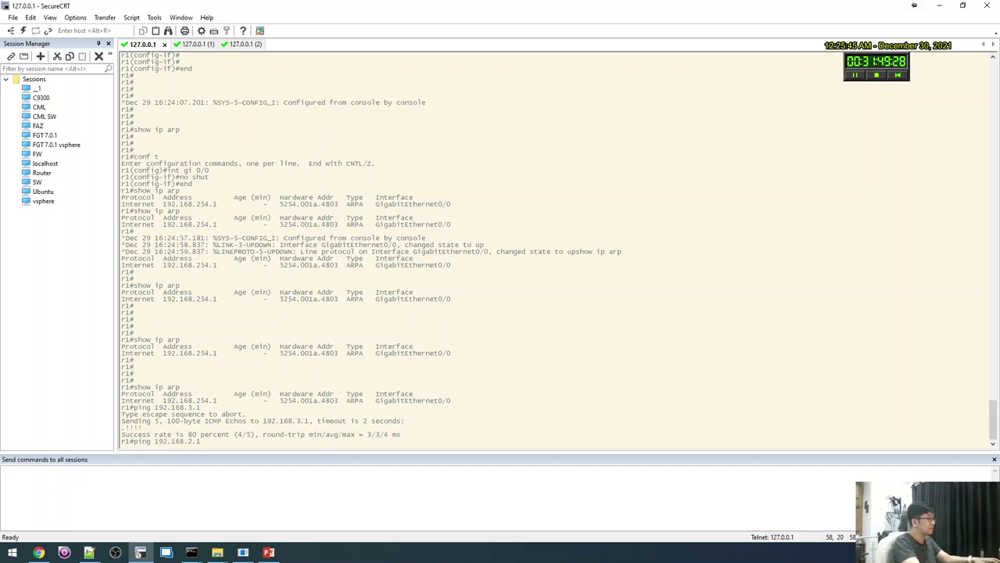
key("Return")
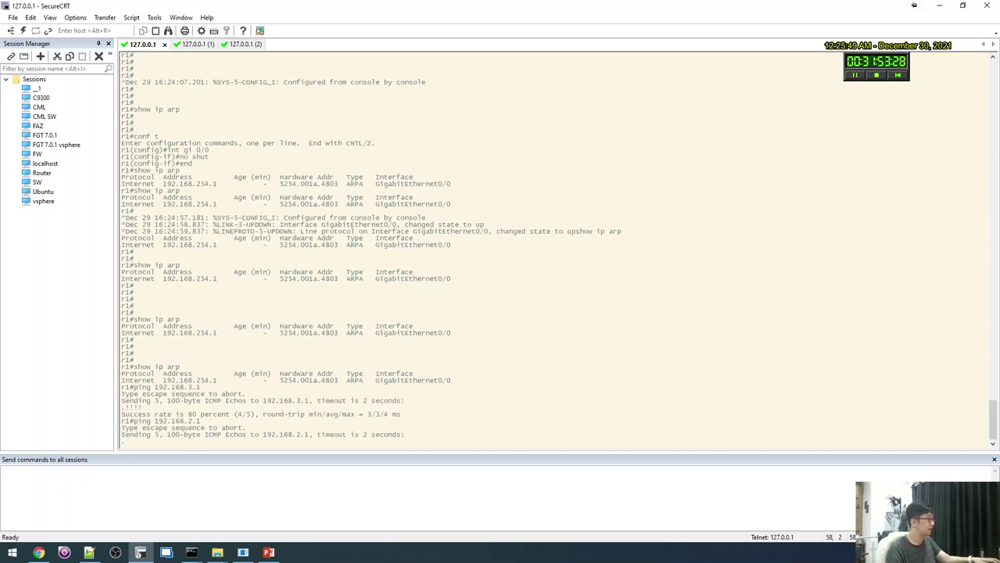
key("ctrl+Tab")
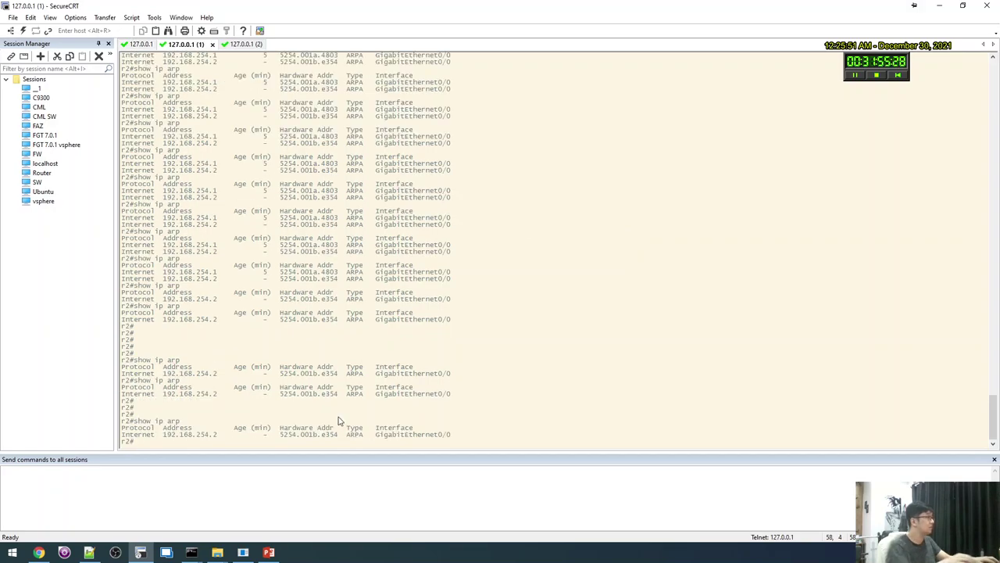
type("show run int lo 0")
key("Return")
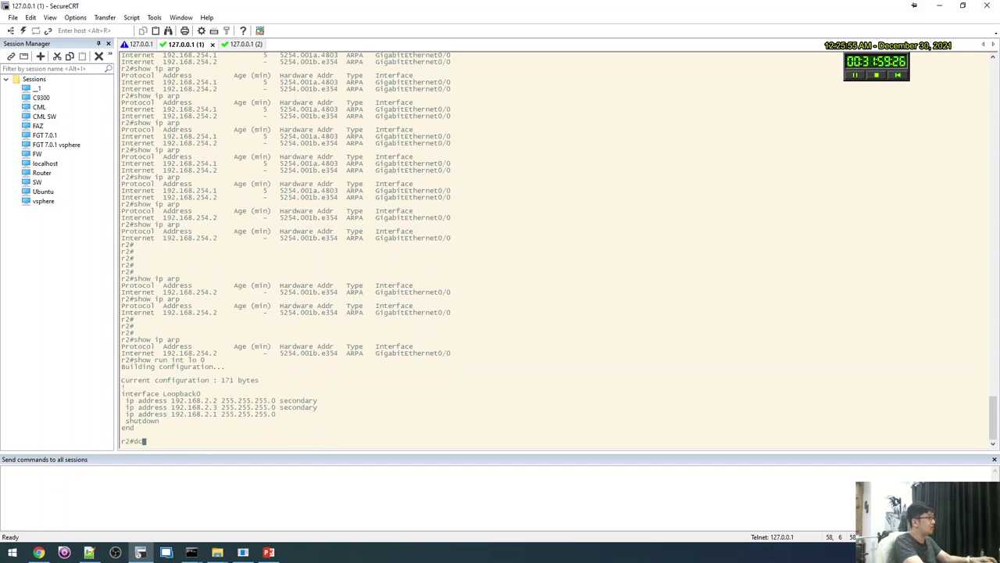
Enable the Loopback0 interface on r2 with "no shut" and leave configuration mode.
type("conf t")
key("Return")
type("int lo 0")
key("Return")
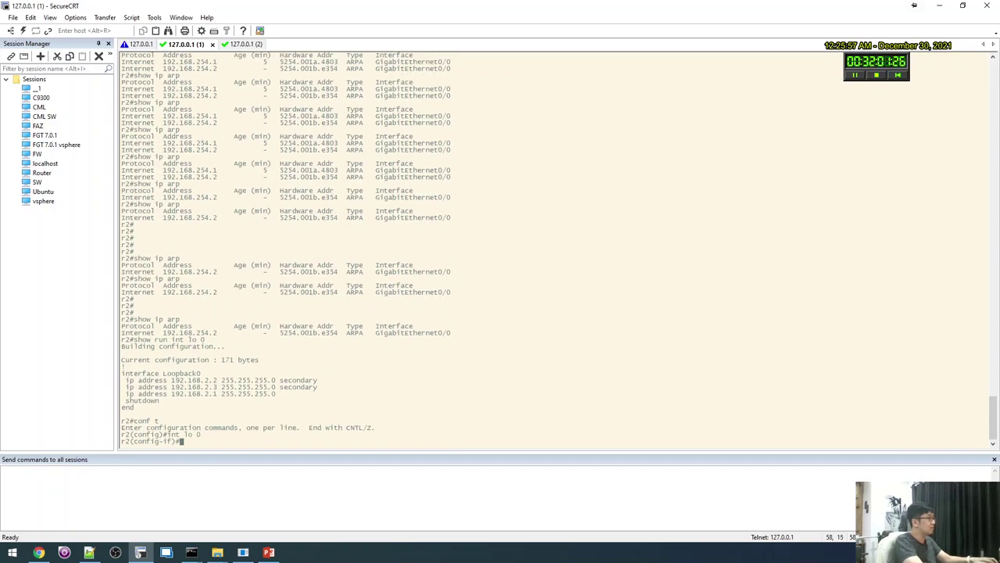
type("no shut")
key("Return")
key("alt+Tab")
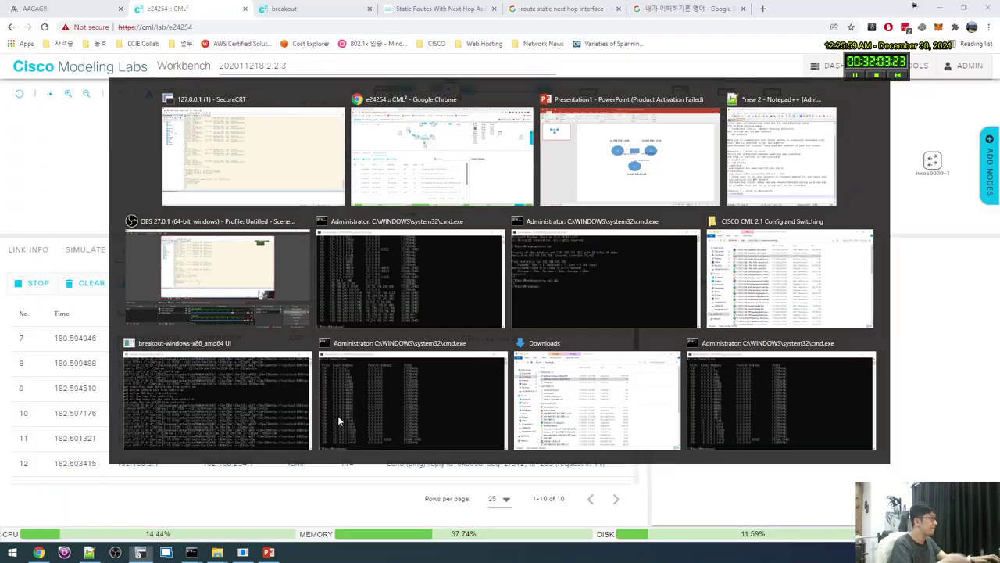
key("alt+Tab")
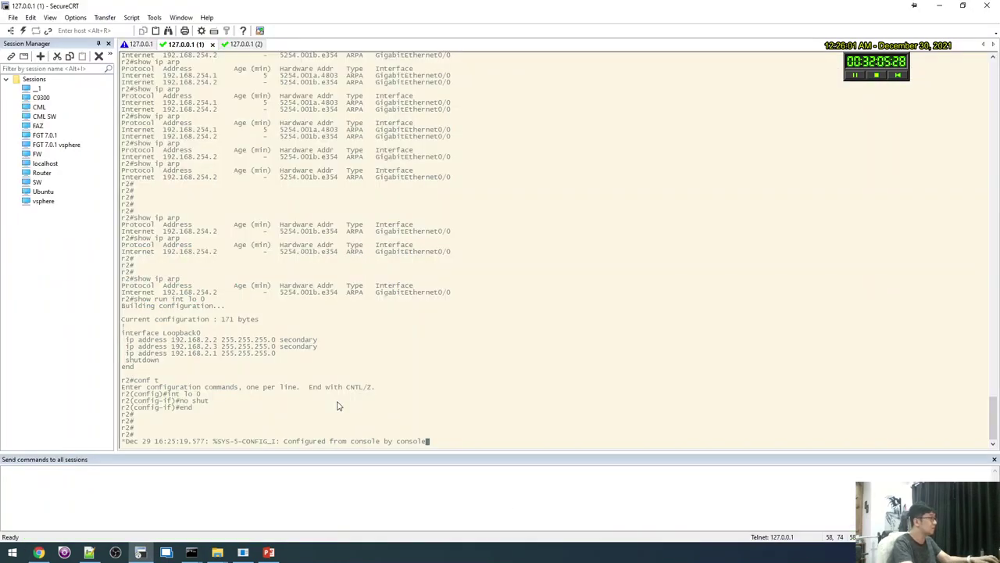
Ping 192.168.2.1 from r1 again, check the packet capture in Cisco Modeling Labs, and return to SecureCRT.
key("alt+Tab")
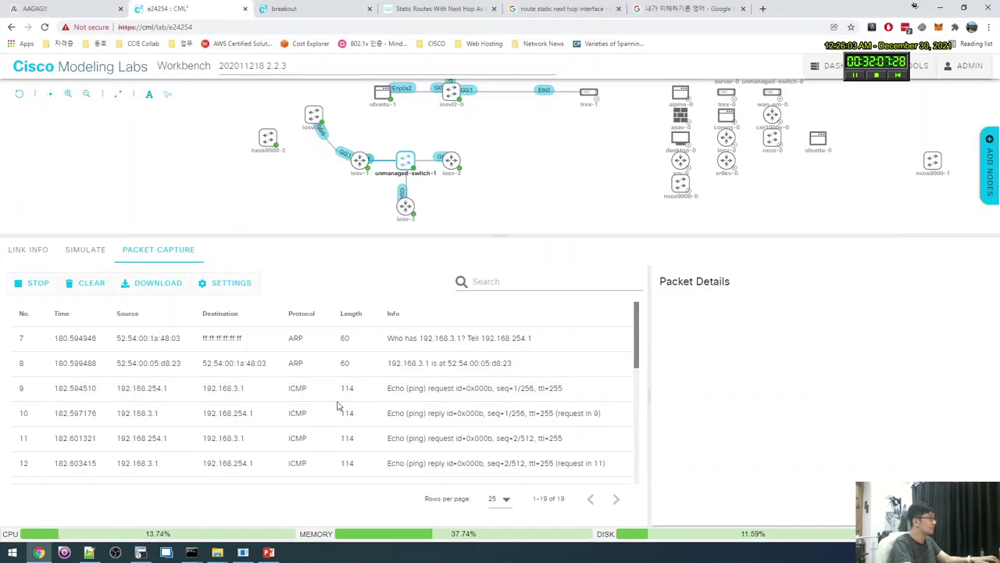
key("alt+Tab")
key("ctrl+Tab")
key("Up")
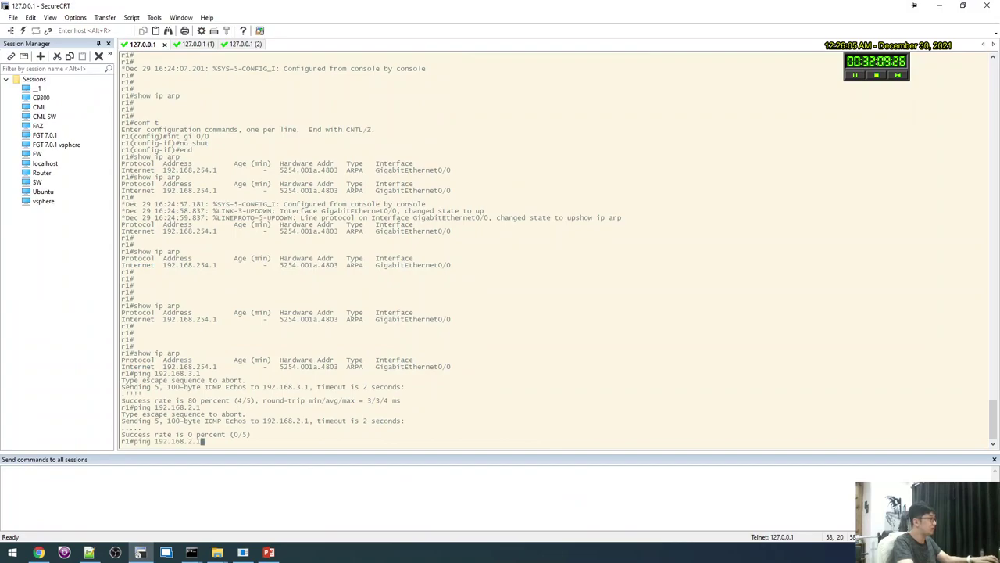
key("Return")
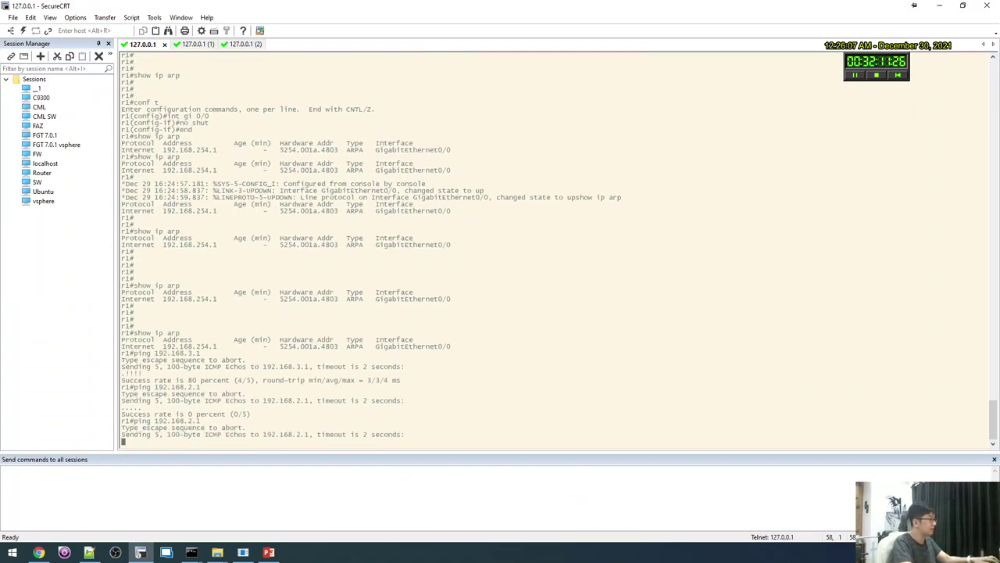
key("alt+Tab")
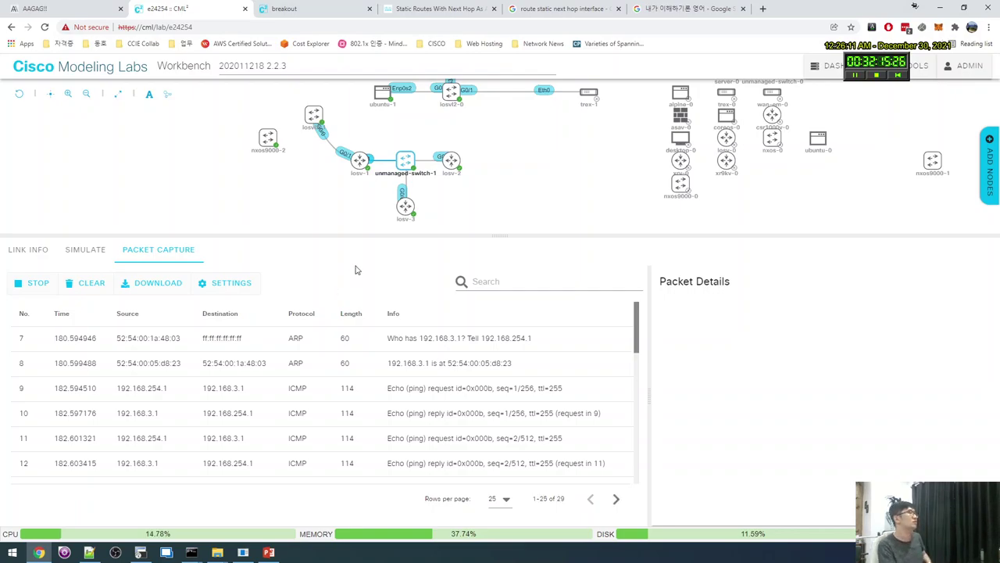
key("alt+Tab")
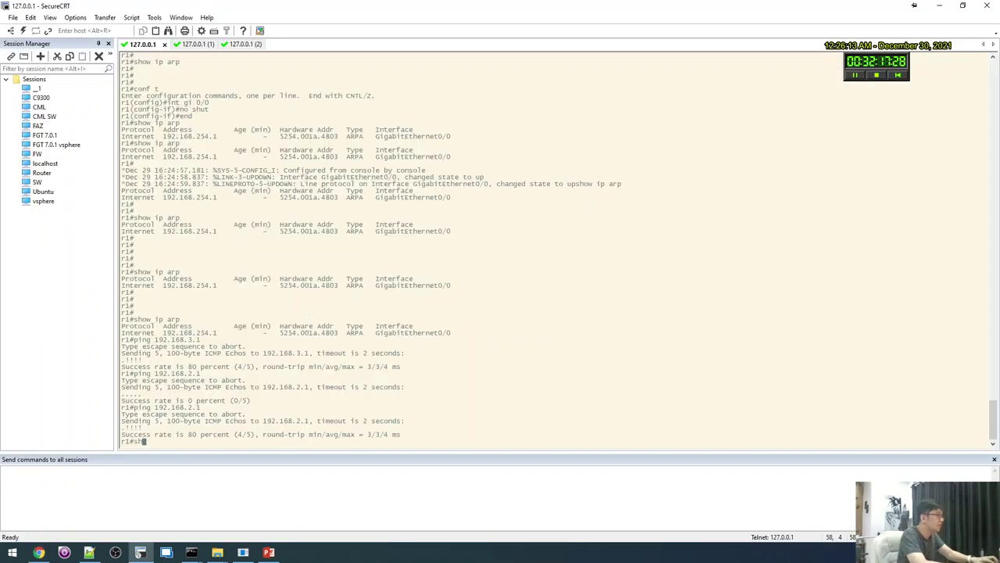
List r1's ARP table with "show ip arp" and view the capture on the link between unmanaged-switch-1 and iosv-3 in Cisco Modeling Labs.
type("show ip arp")
key("Return")
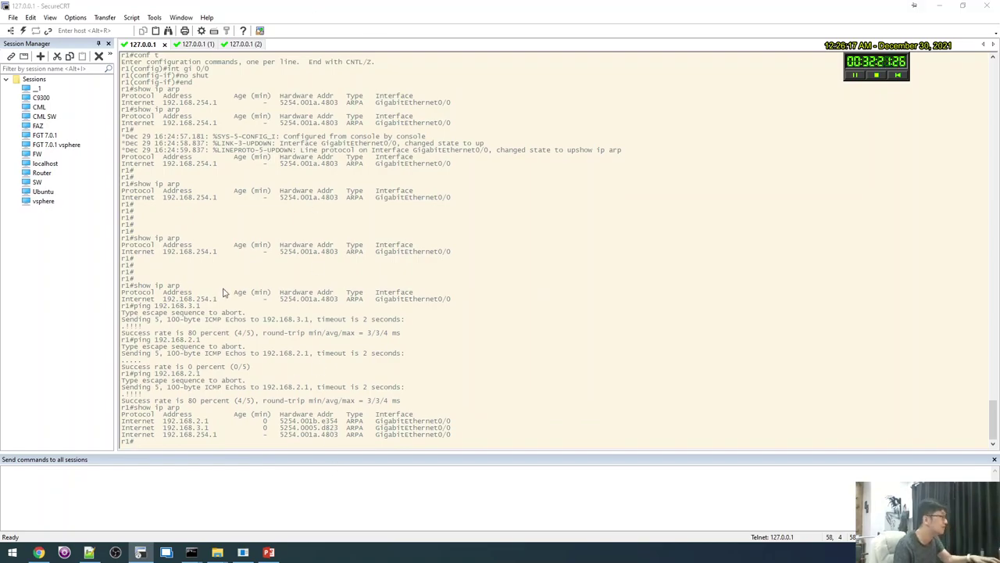
key("alt+Tab")
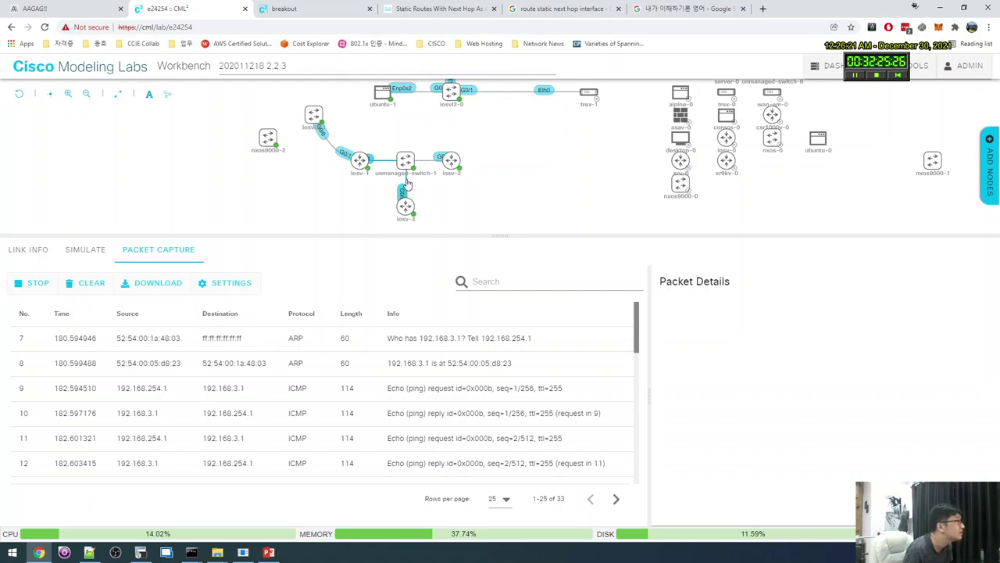
left_click(406, 182)
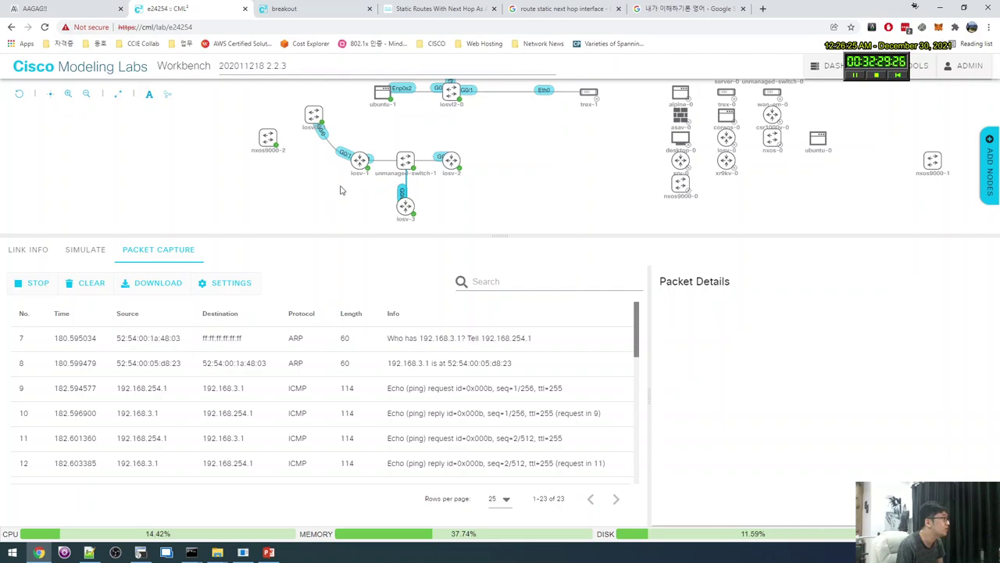
Examine the ARP and ICMP packets captured on the link between unmanaged-switch-1 and iosv-3.
mouse_move(362, 165)
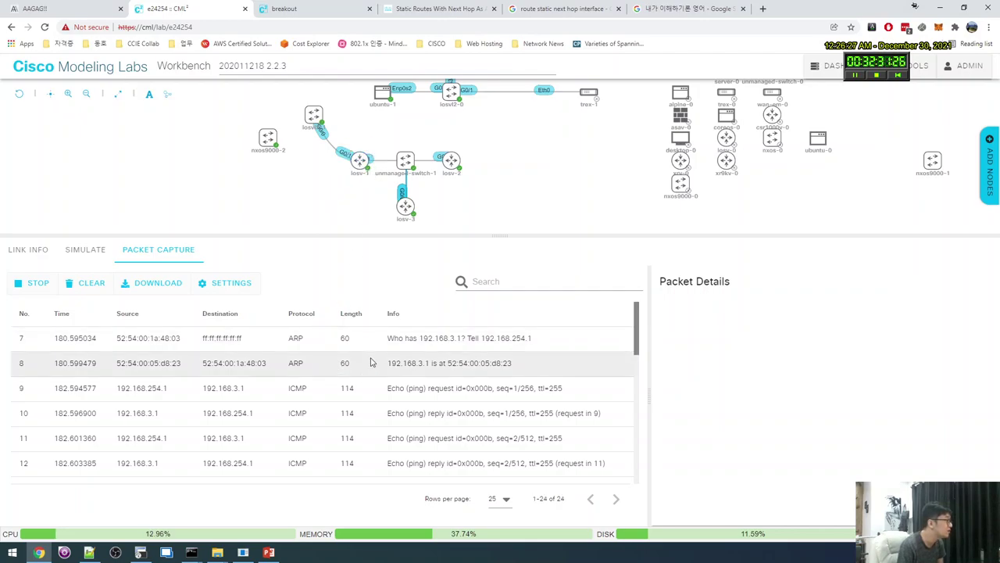
scroll(320, 380, "down", 5)
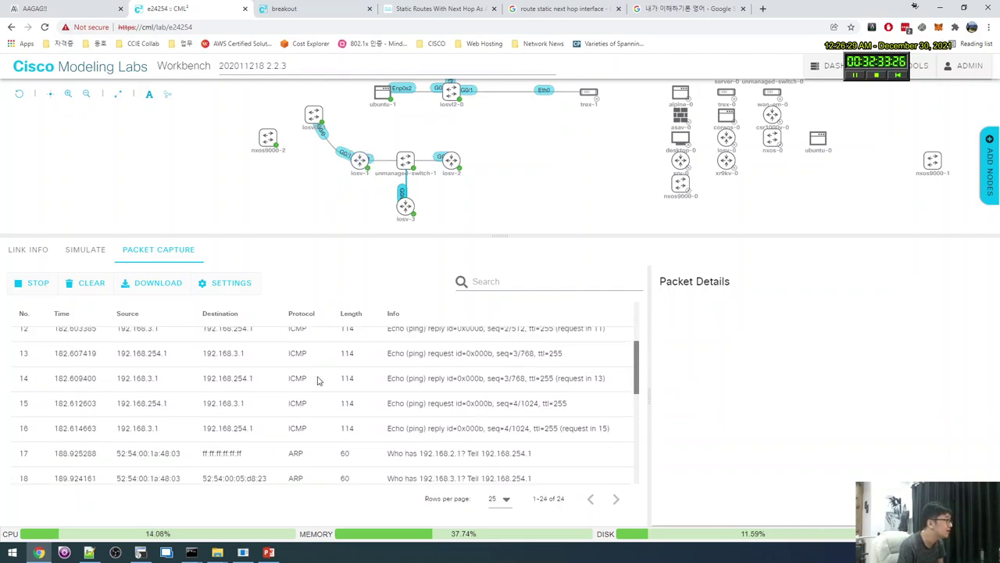
scroll(318, 381, "up", 5)
scroll(318, 381, "down", 3)
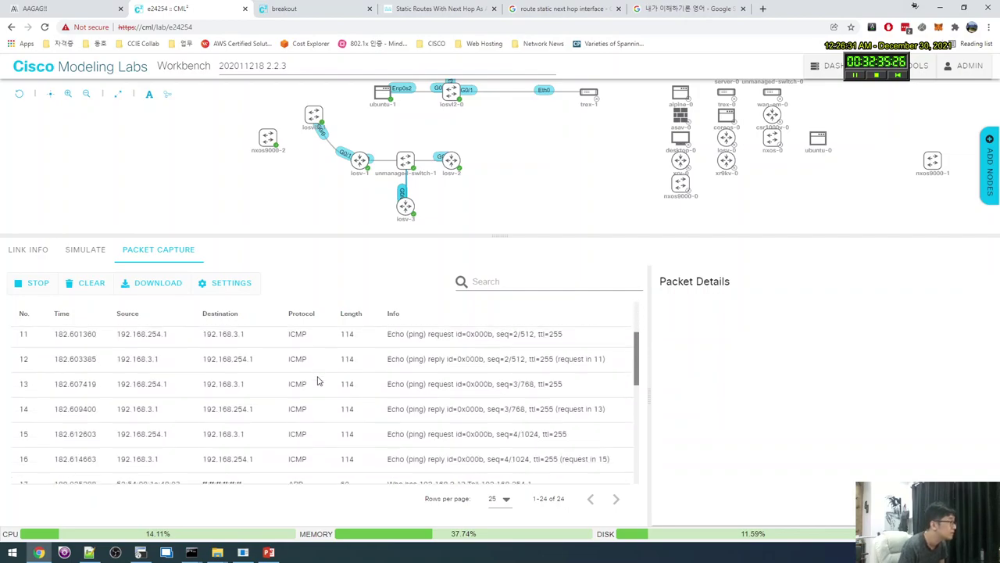
scroll(318, 381, "down", 1)
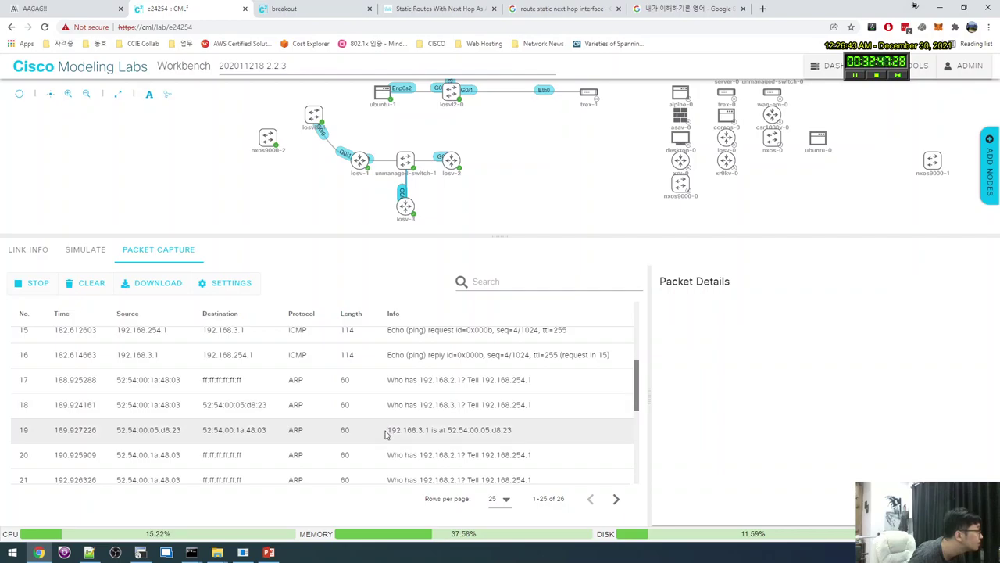
scroll(385, 435, "up", 3)
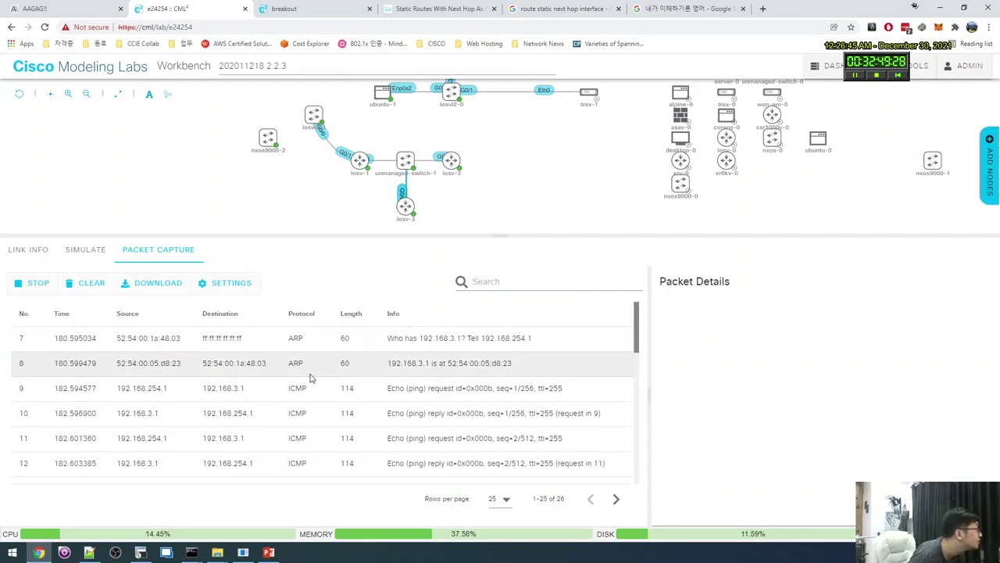
scroll(271, 374, "down", 4)
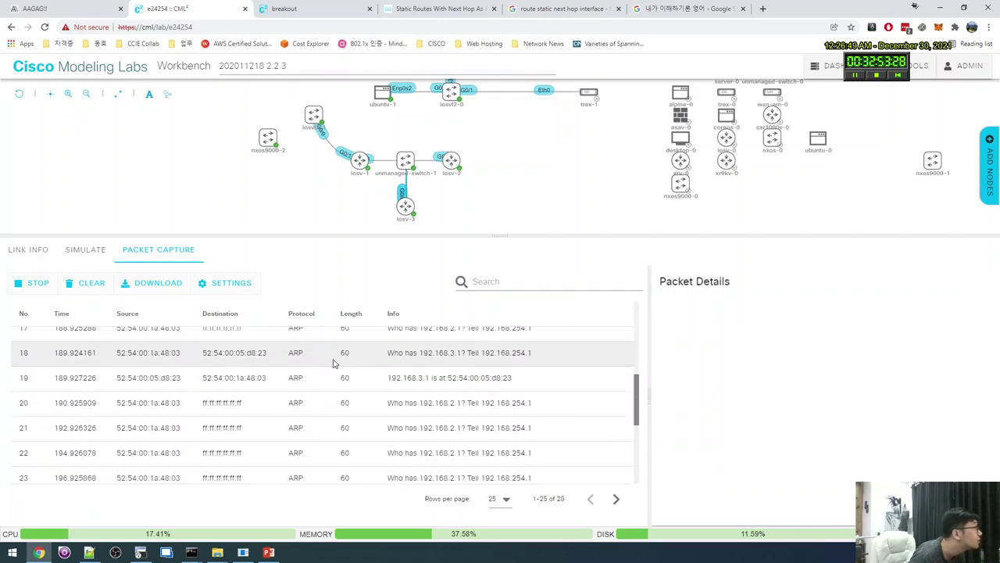
scroll(344, 367, "up", 4)
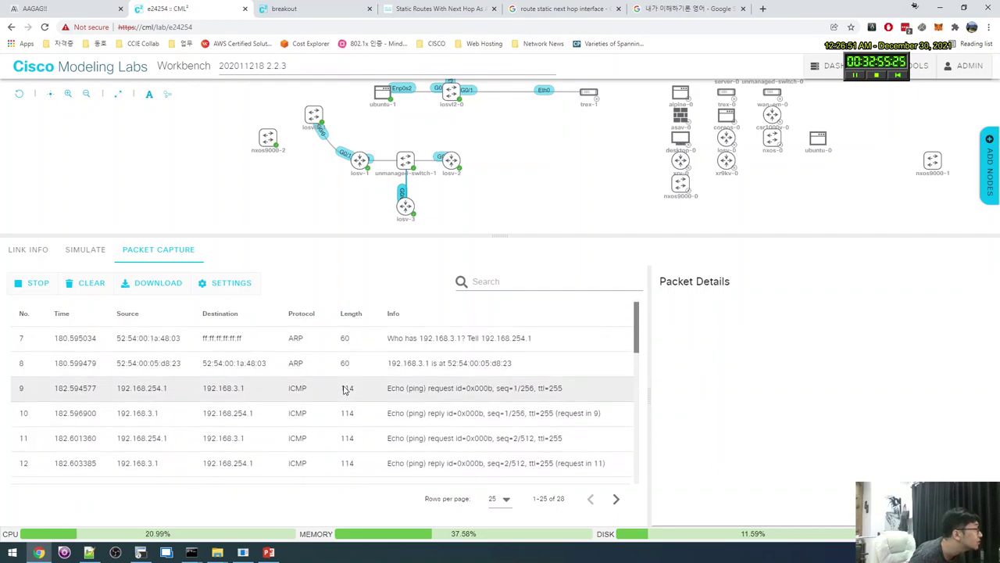
scroll(368, 380, "down", 3)
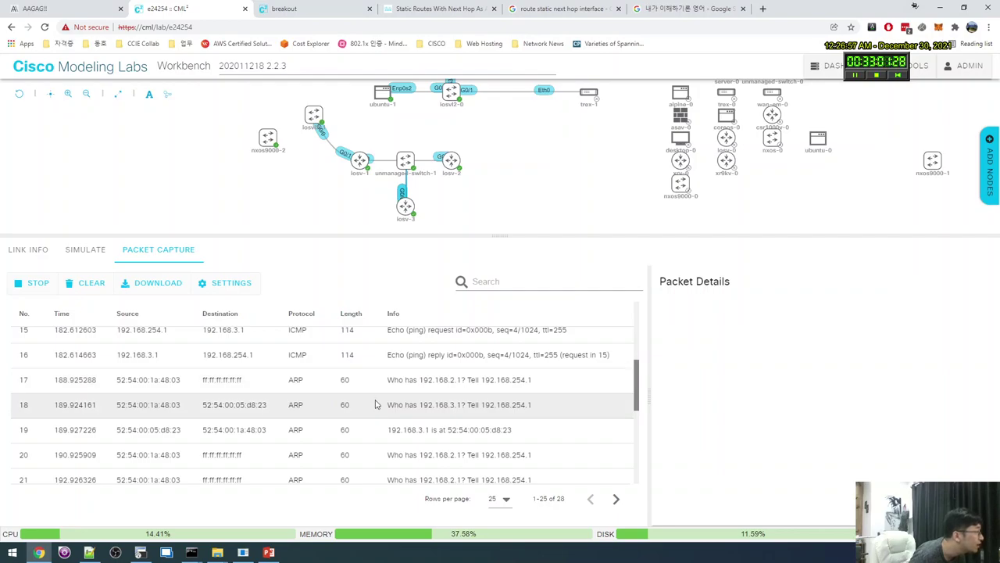
scroll(375, 404, "down", 3)
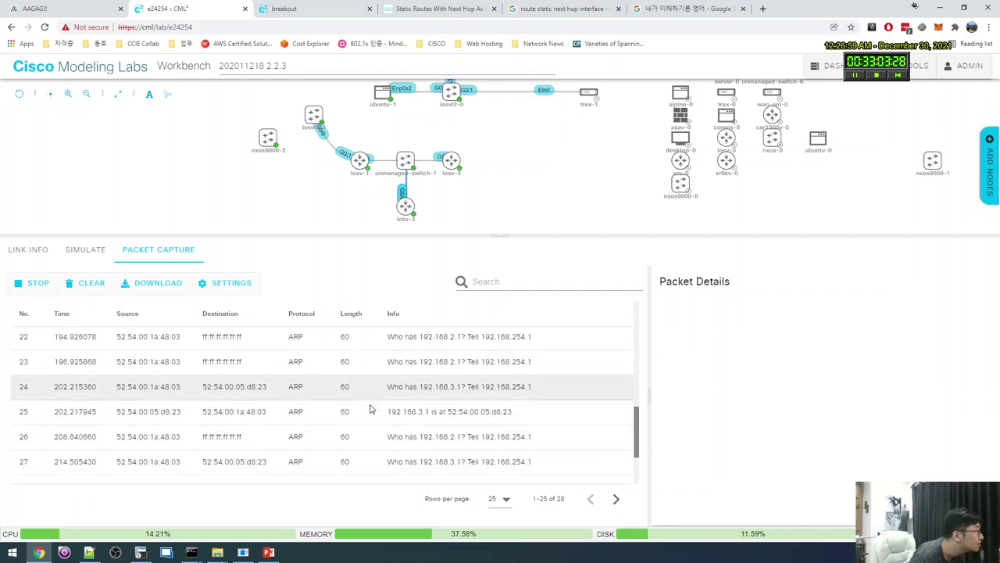
scroll(371, 391, "up", 1)
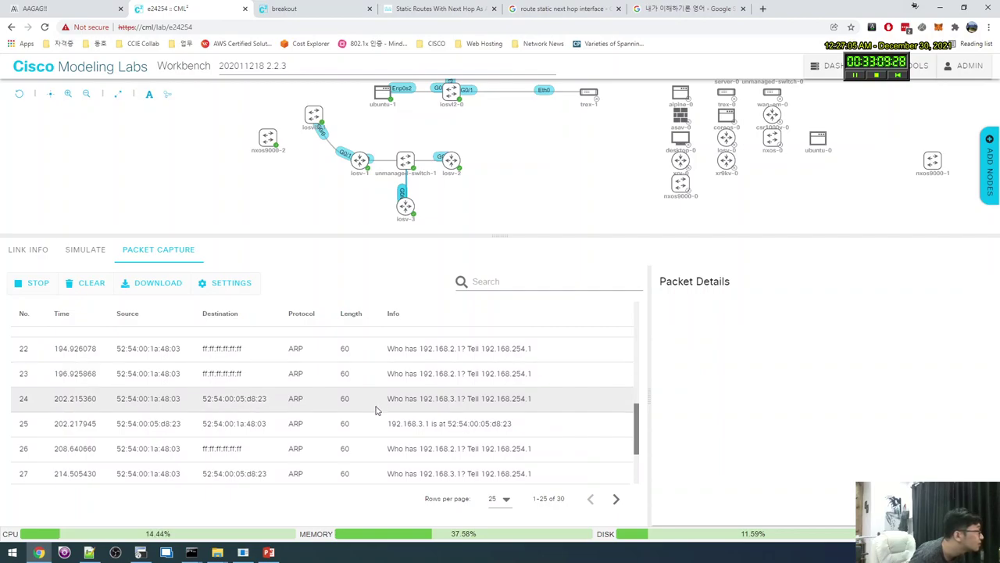
scroll(375, 410, "down", 2)
scroll(376, 418, "down", 2)
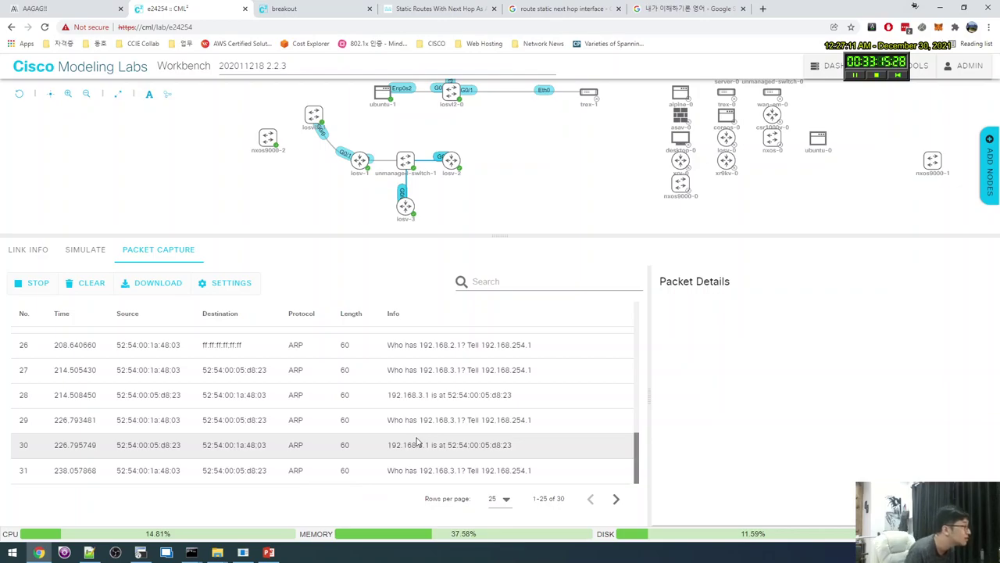
Set the packet capture list to 250 rows per page and review its latest packets.
left_click(495, 501)
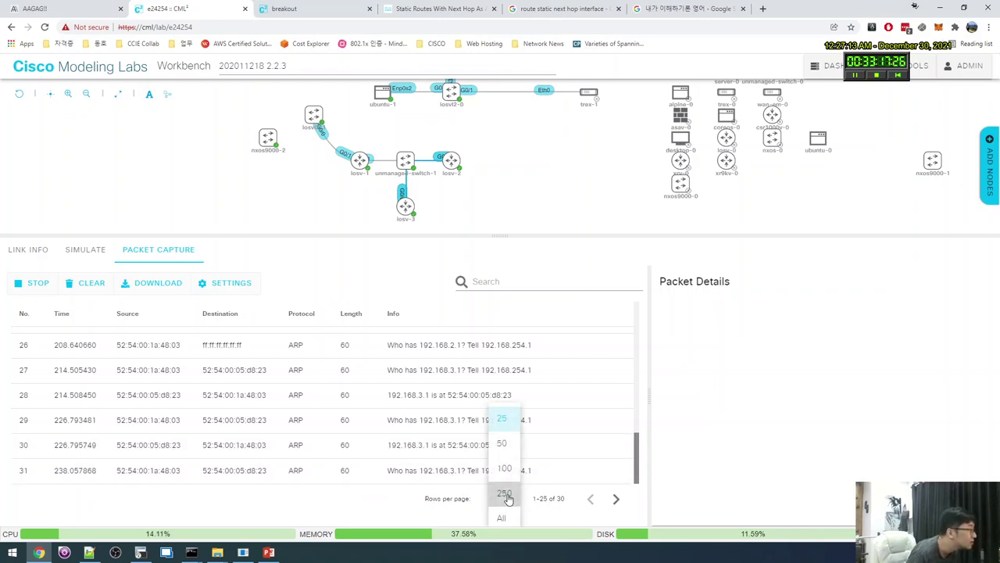
left_click(504, 471)
scroll(472, 462, "down", 4)
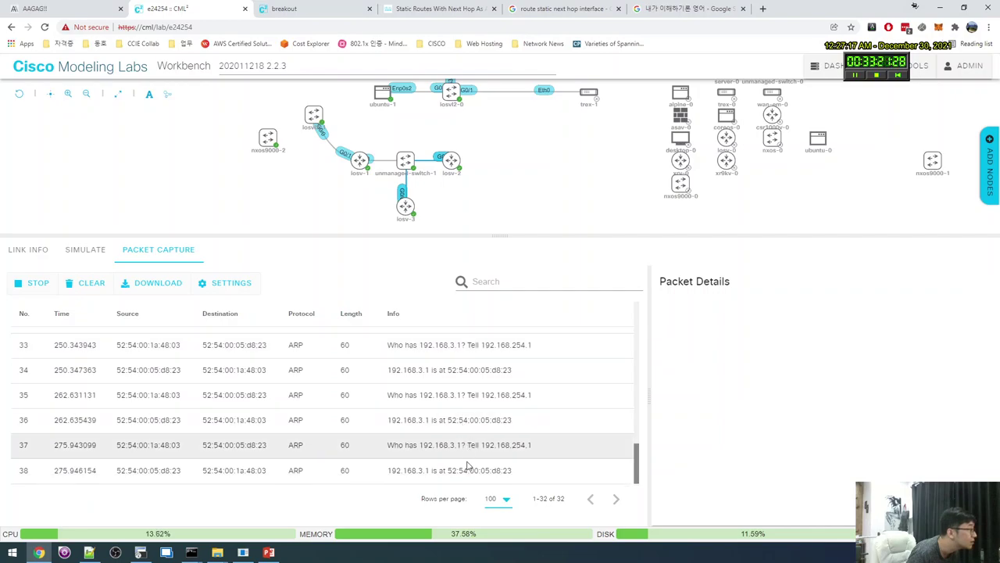
left_click(498, 499)
left_click(498, 516)
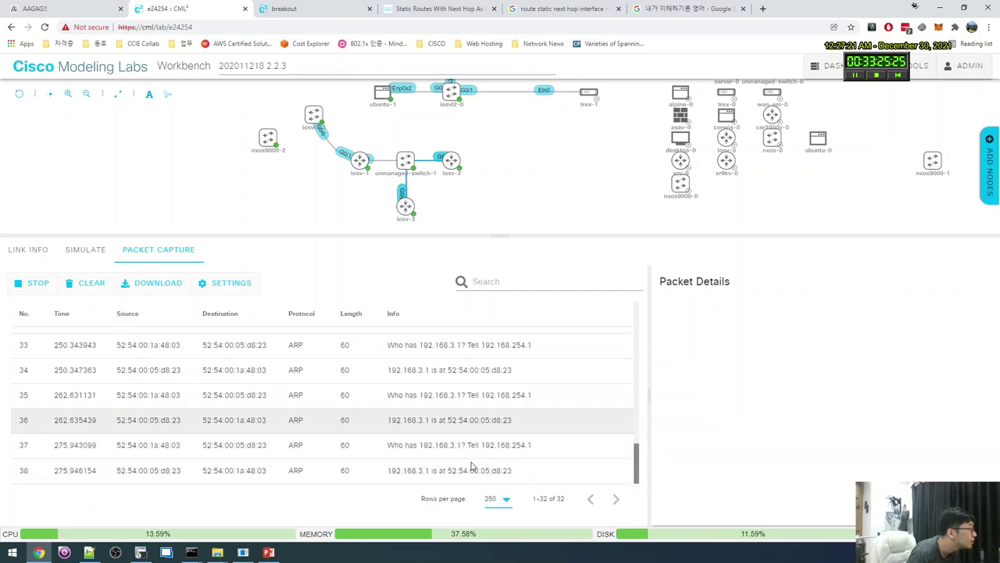
scroll(447, 443, "up", 2)
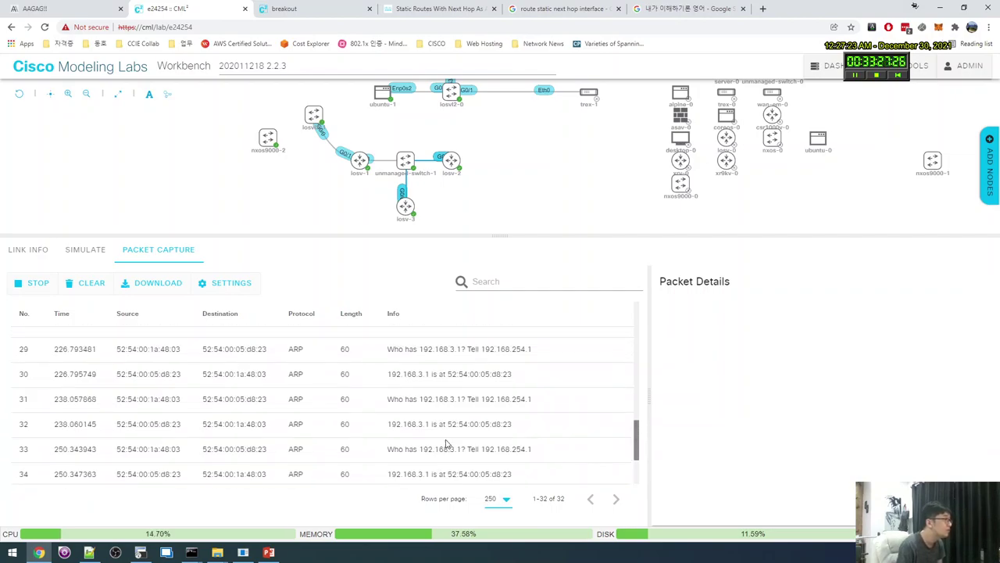
scroll(447, 440, "up", 2)
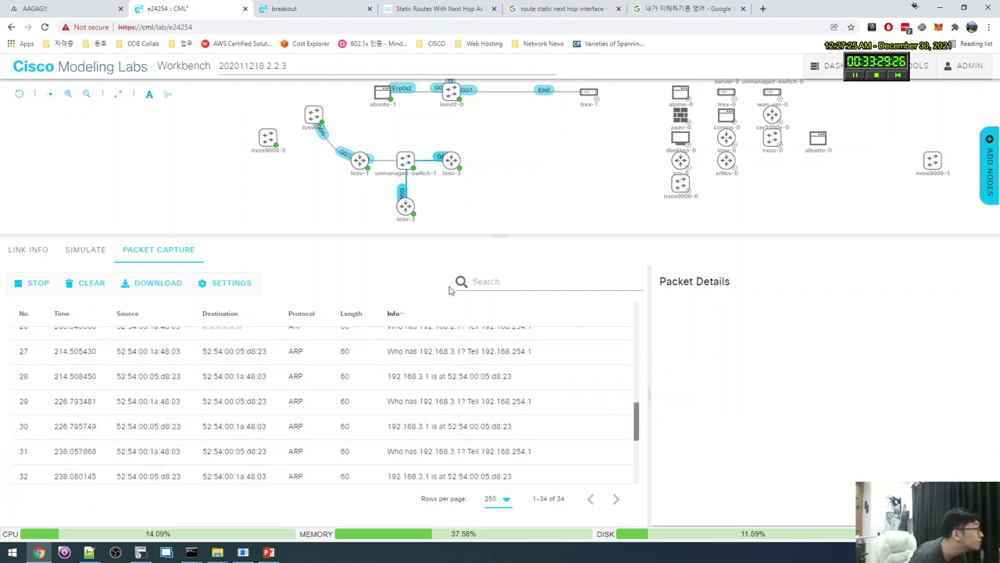
Open the capture on the link between unmanaged-switch-1 and iosv-2 and examine the ARP requests and replies for 192.168.2.1.
mouse_move(449, 164)
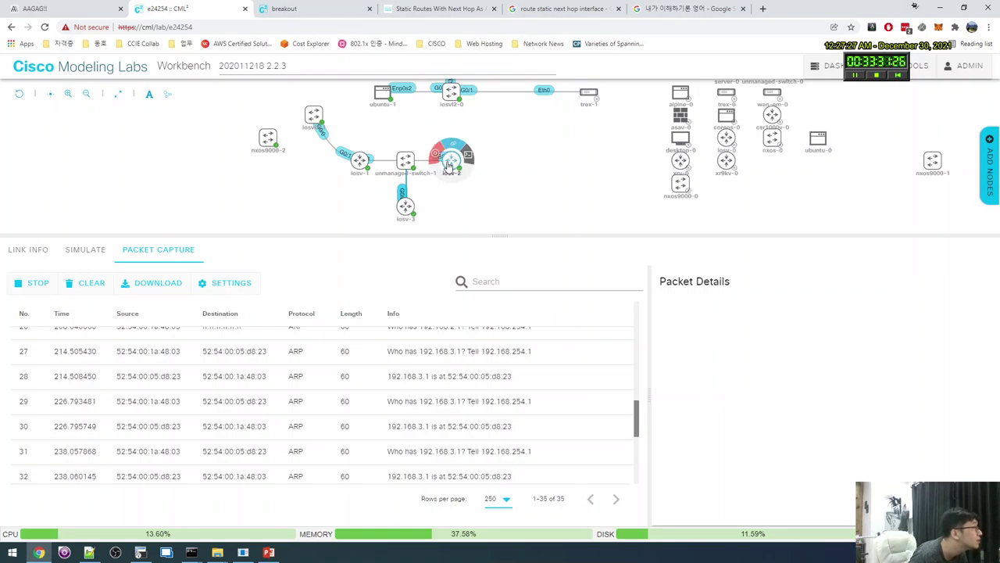
left_click(449, 166)
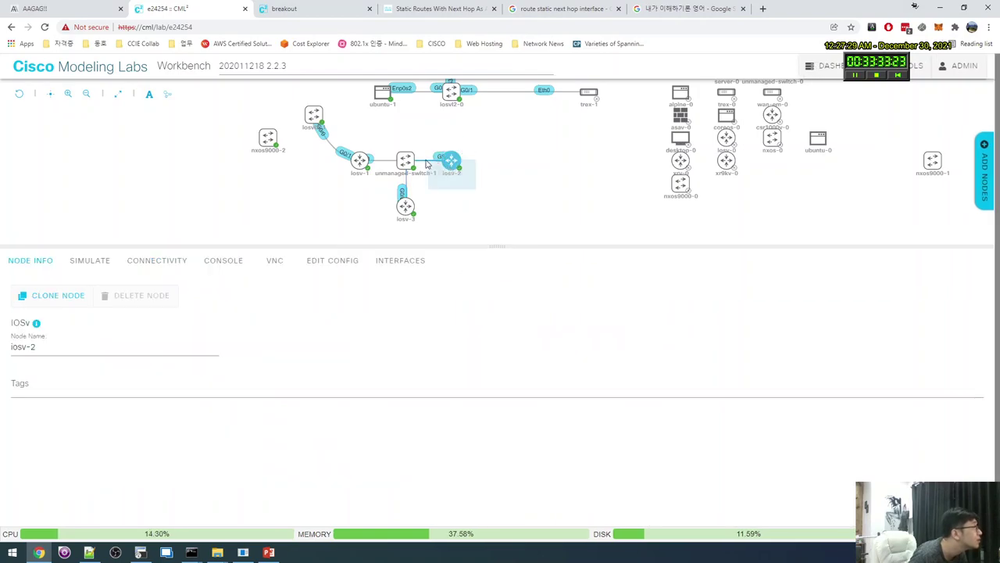
left_click(426, 163)
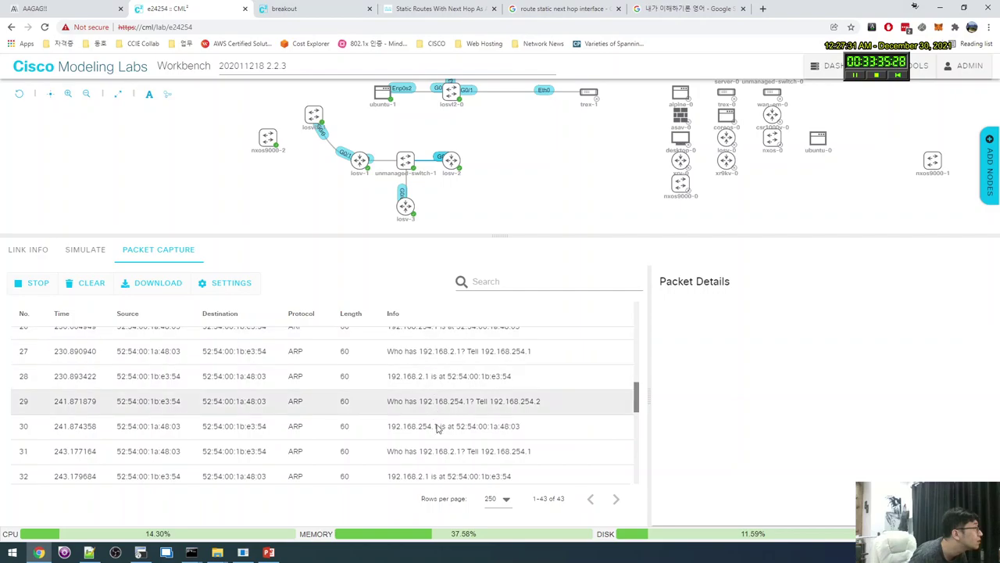
scroll(442, 438, "up", 3)
scroll(446, 450, "down", 2)
scroll(461, 442, "up", 5)
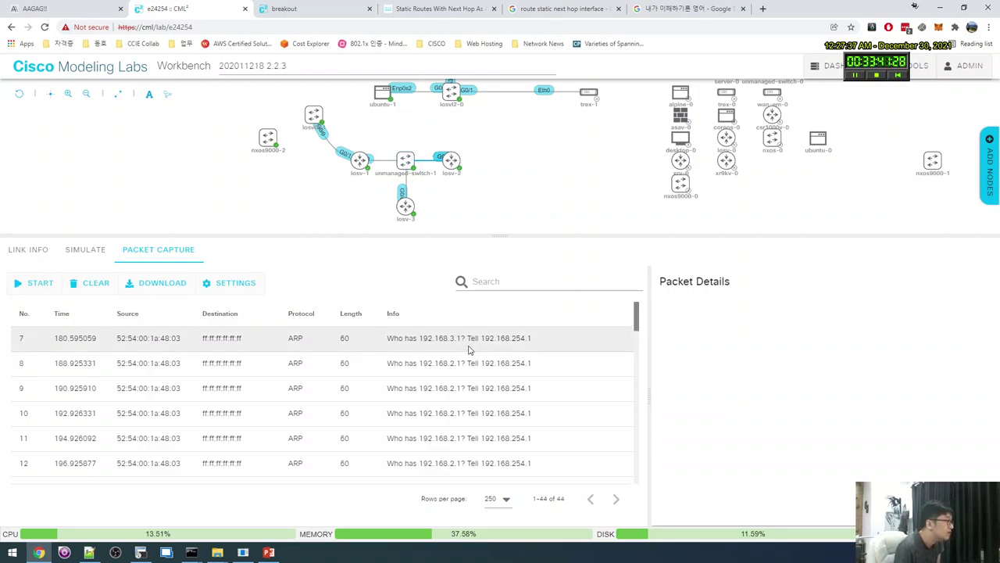
left_click(450, 161)
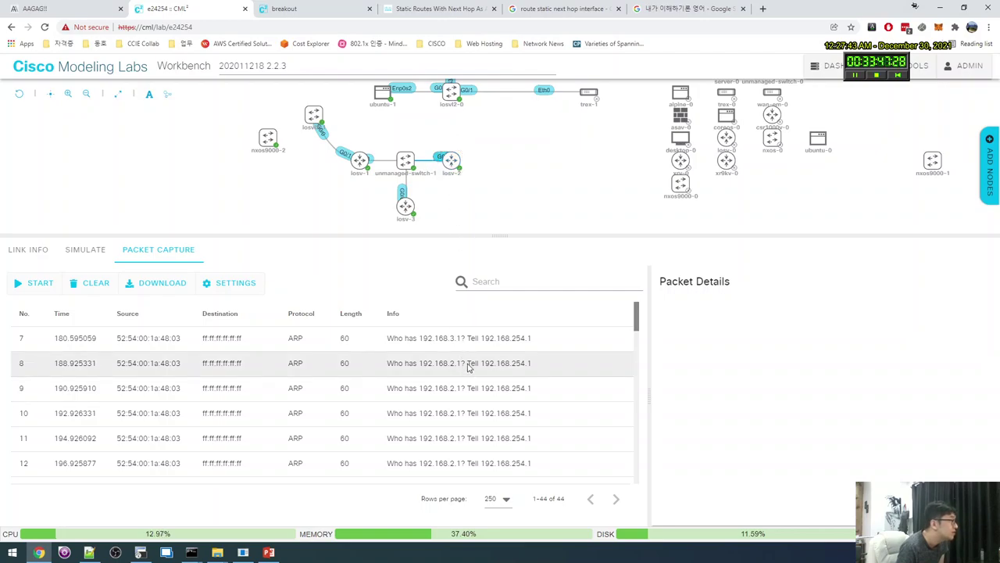
scroll(469, 375, "down", 1)
scroll(465, 375, "up", 1)
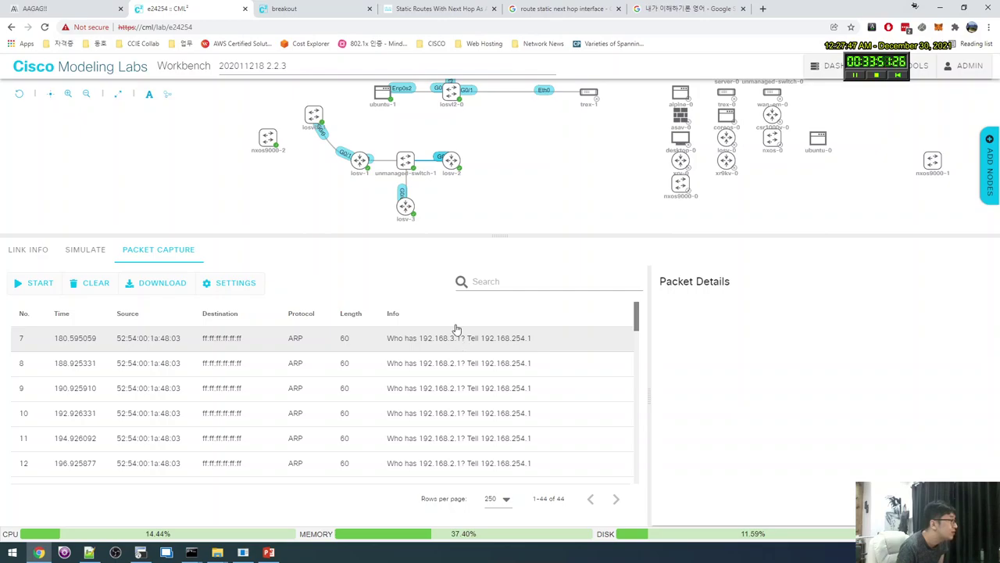
scroll(454, 368, "down", 2)
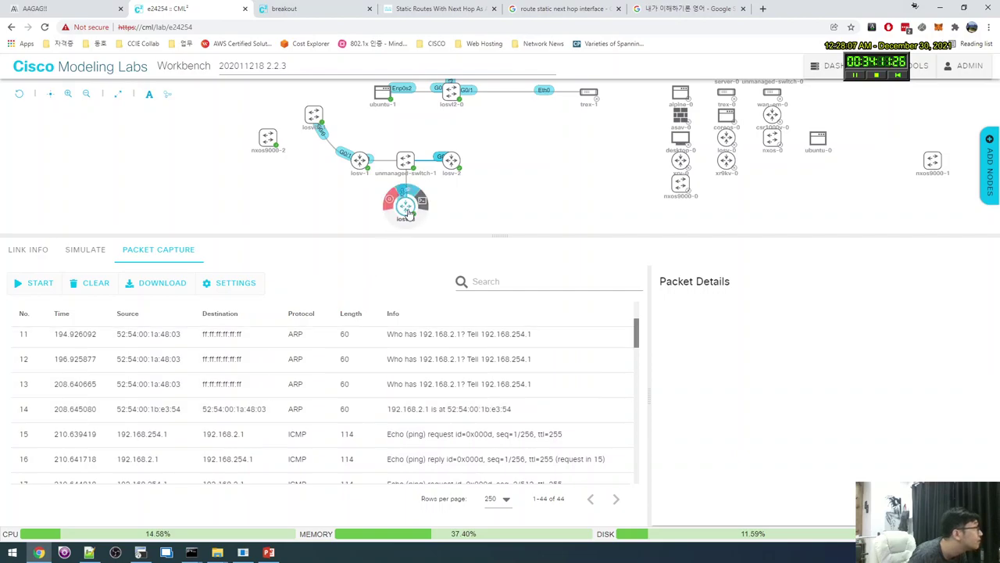
Return to the capture on the link between unmanaged-switch-1 and iosv-3 and examine the recurring ARP exchanges for 192.168.3.1.
left_click(405, 183)
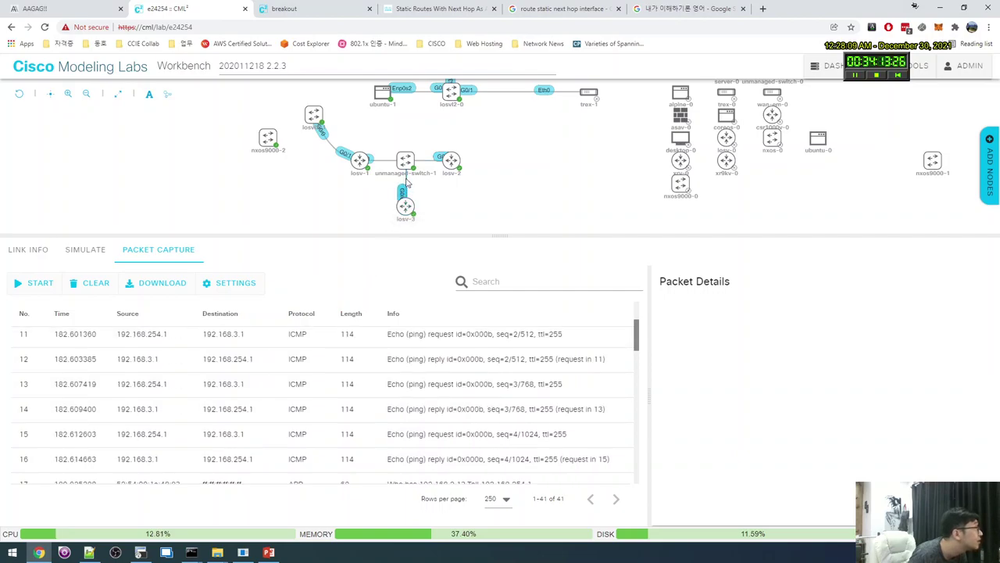
scroll(430, 359, "down", 3)
scroll(434, 375, "down", 5)
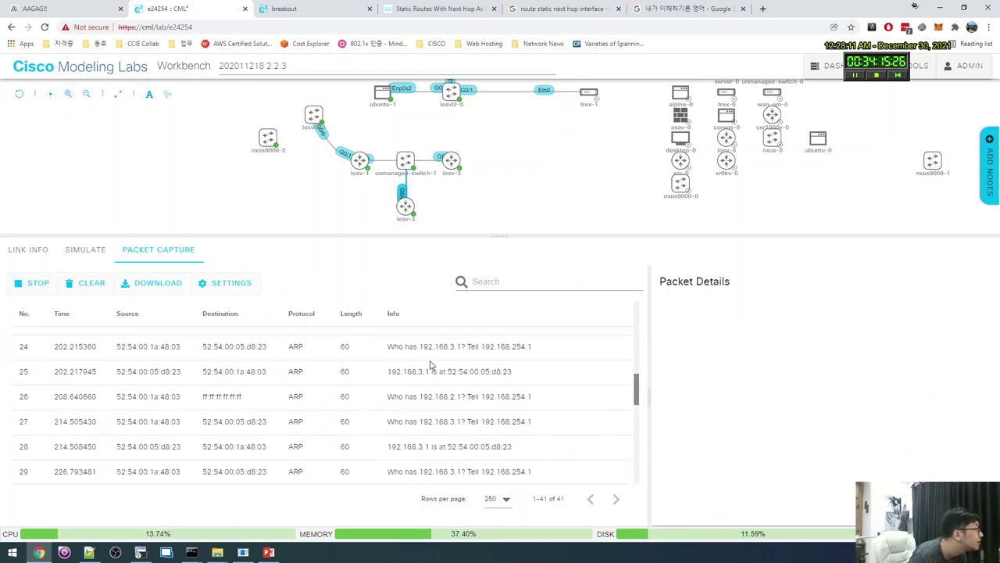
scroll(449, 438, "down", 4)
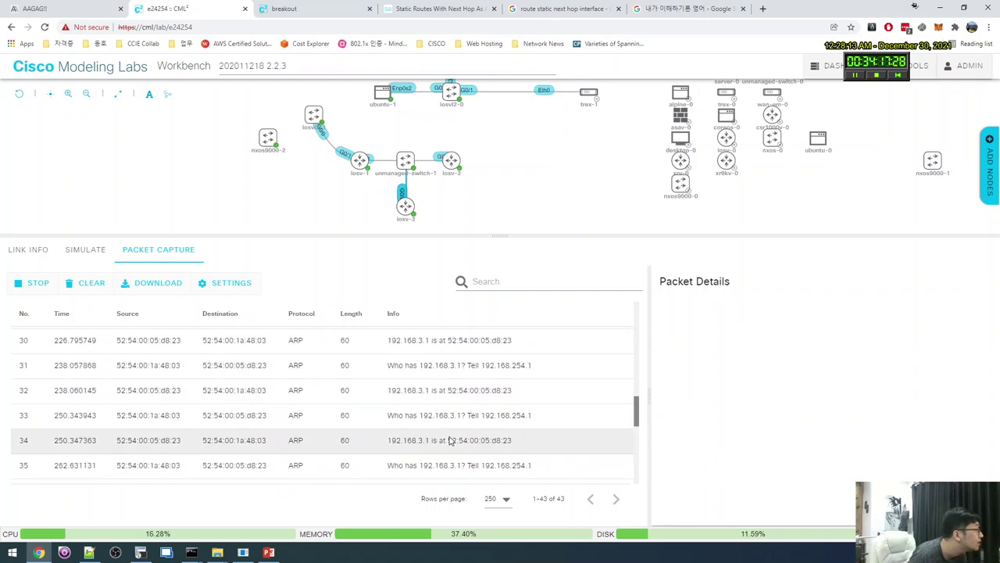
scroll(449, 429, "down", 4)
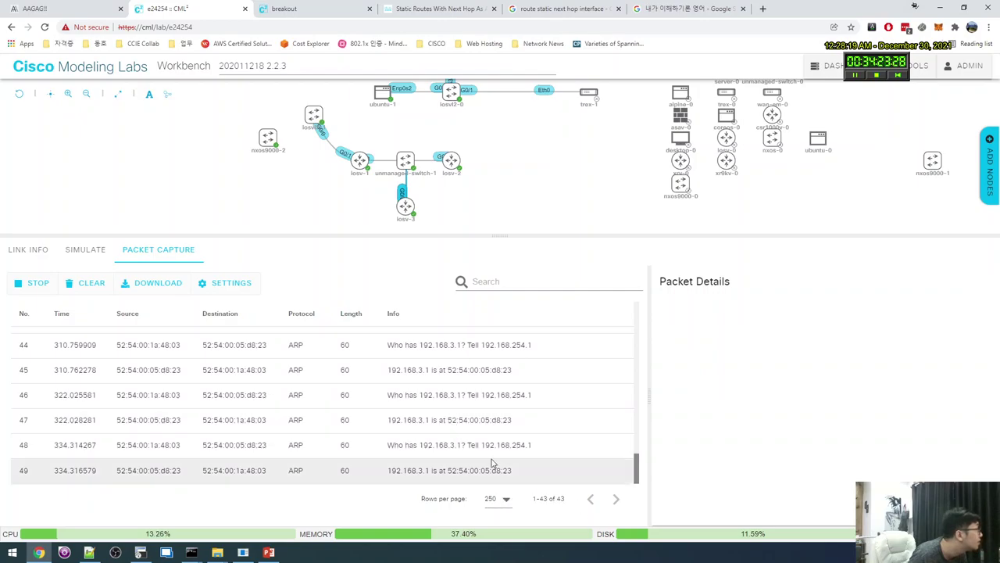
scroll(494, 462, "up", 2)
scroll(494, 462, "down", 2)
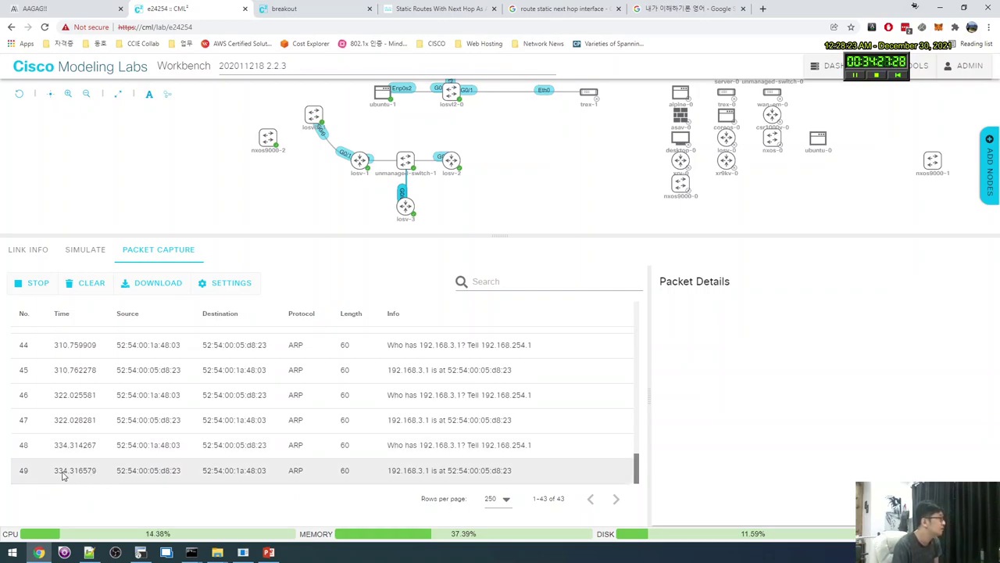
scroll(126, 465, "down", 1)
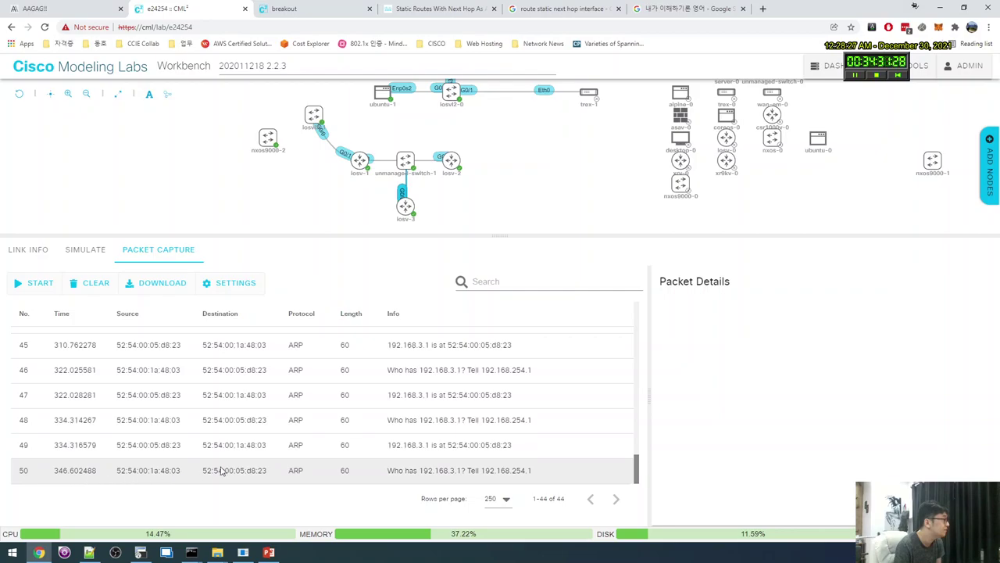
scroll(351, 467, "up", 2)
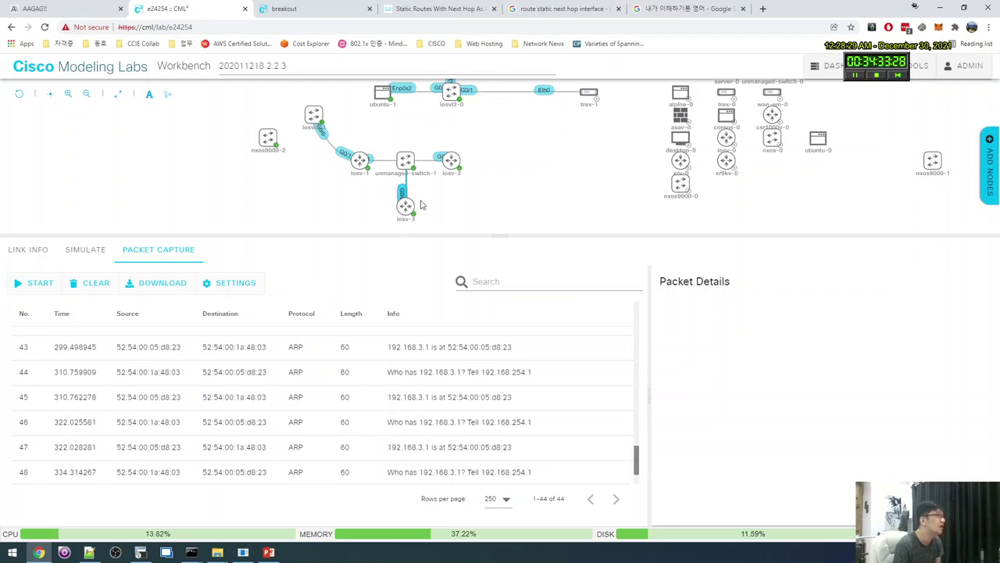
left_click(413, 164)
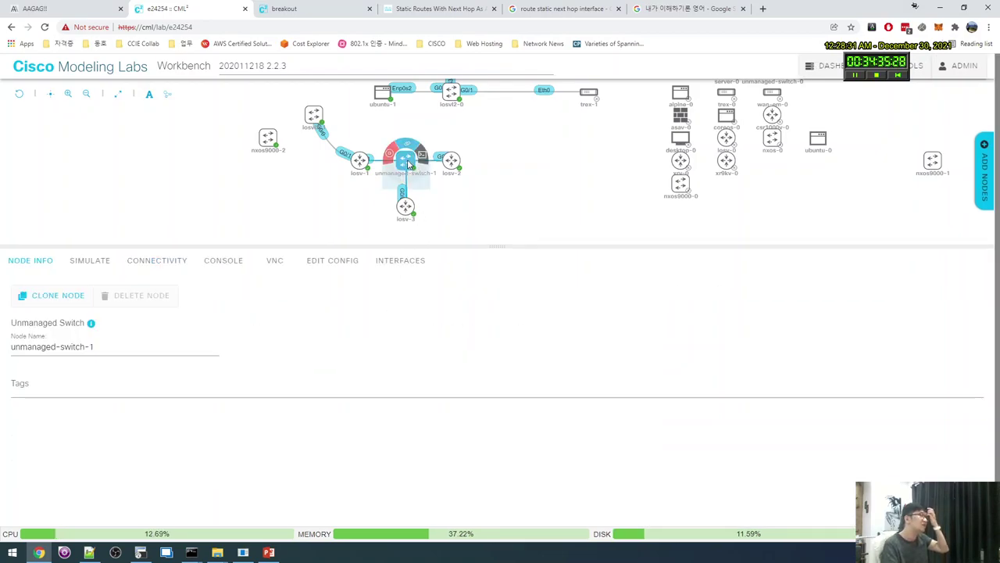
left_click(428, 161)
left_click(446, 162)
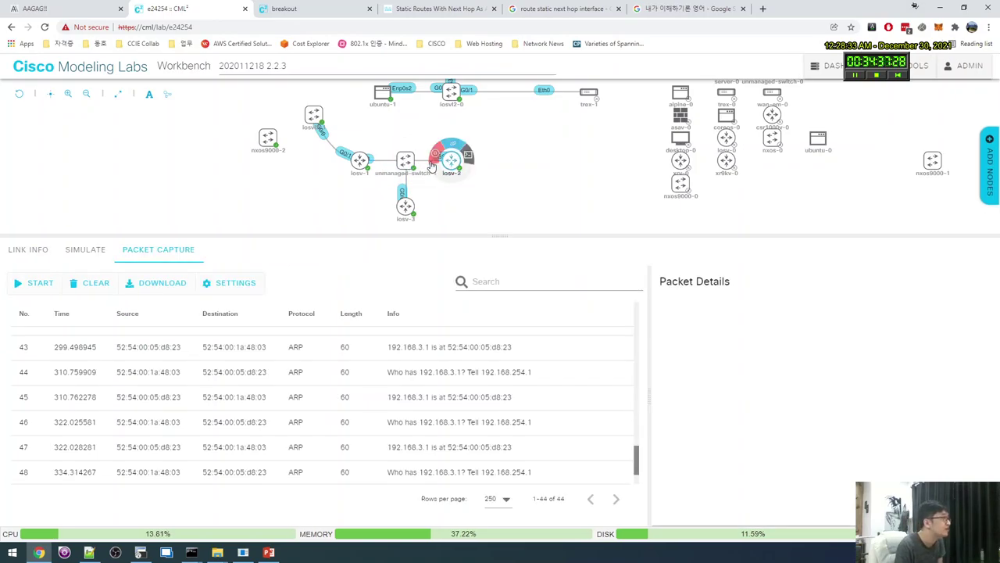
left_click(406, 162)
left_click(406, 162)
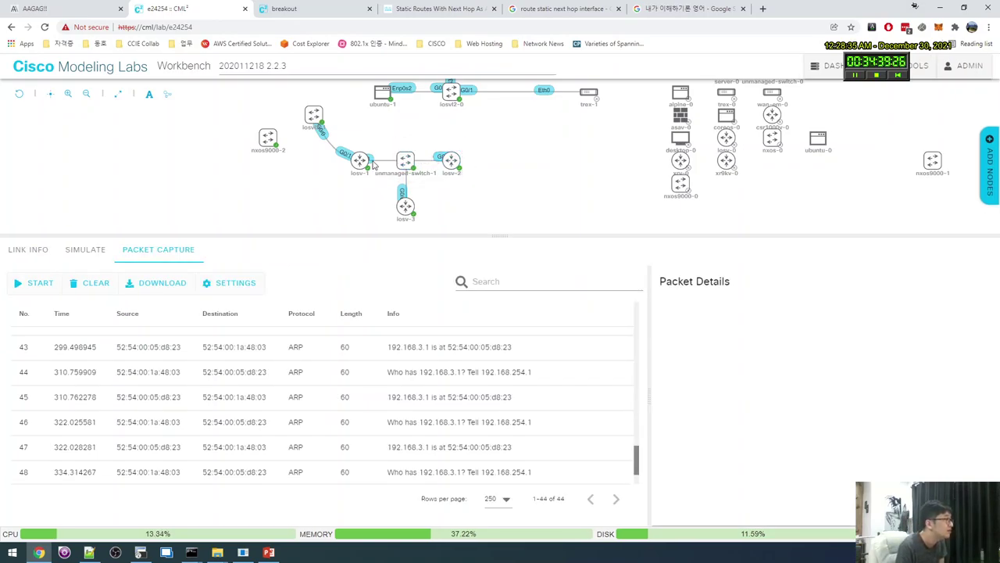
left_click(408, 163)
left_click(409, 165)
left_click(405, 206)
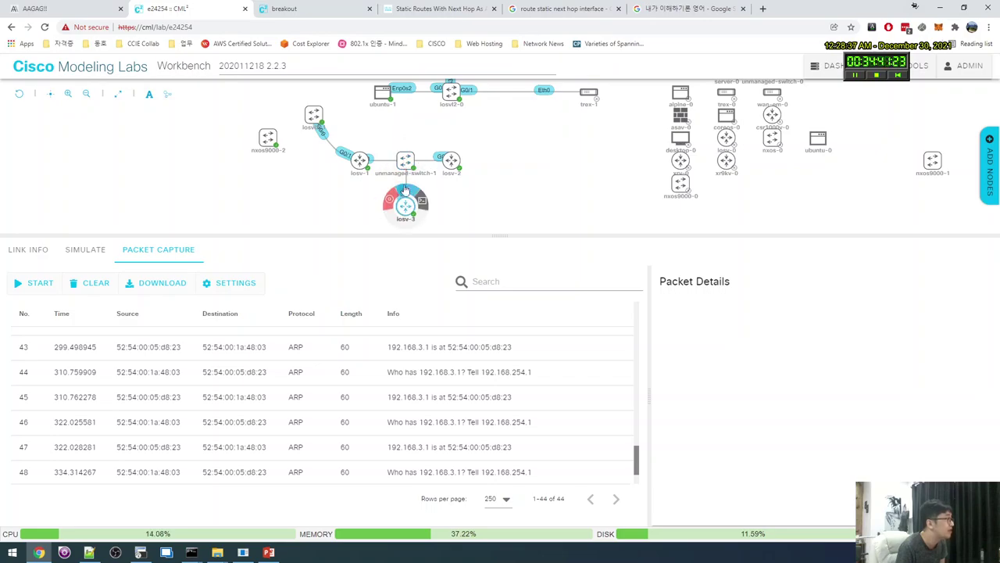
left_click(406, 161)
left_click(422, 185)
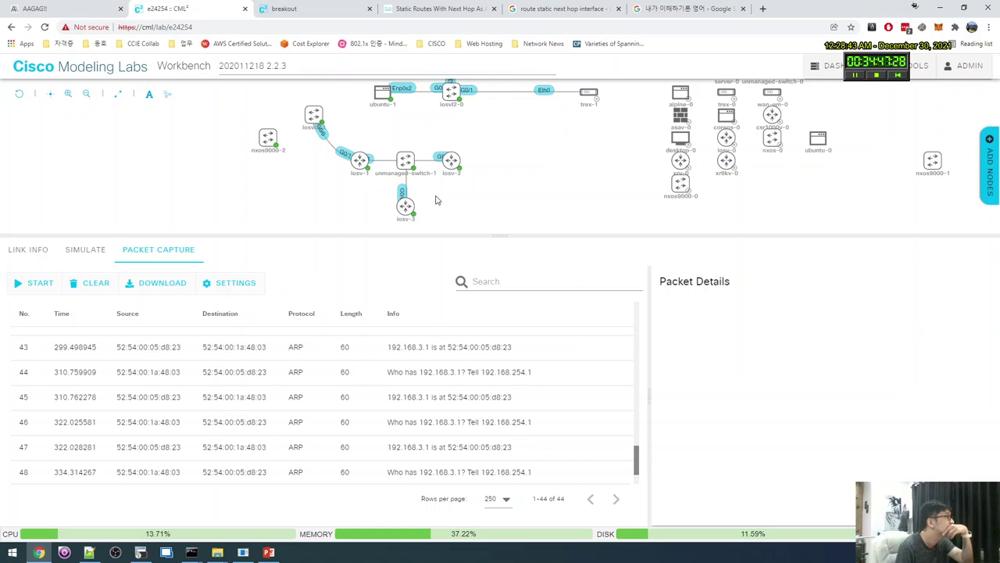
Switch to SecureCRT and ping 192.168.2.2 and 192.168.3.2 from r1.
left_click(89, 552)
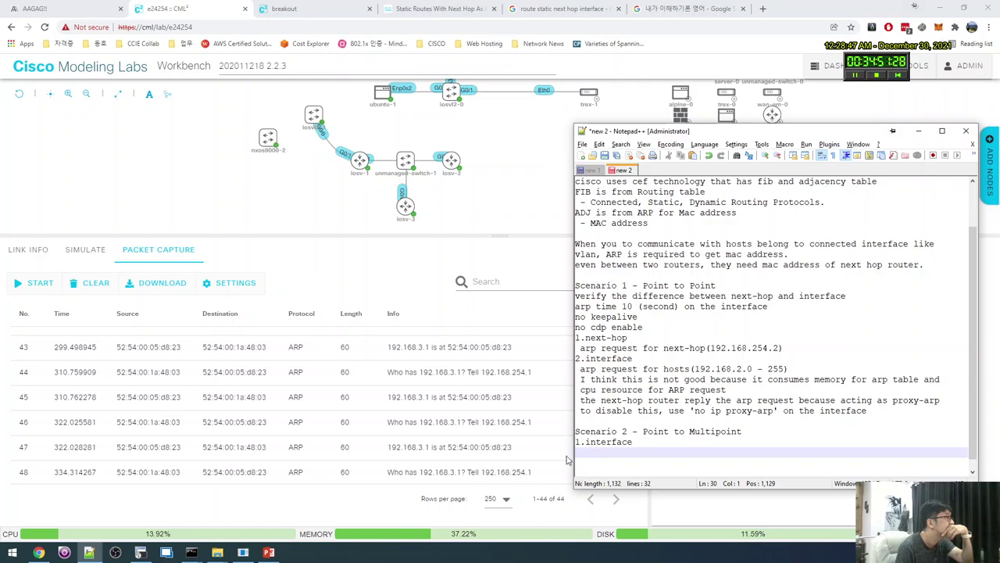
left_click(140, 552)
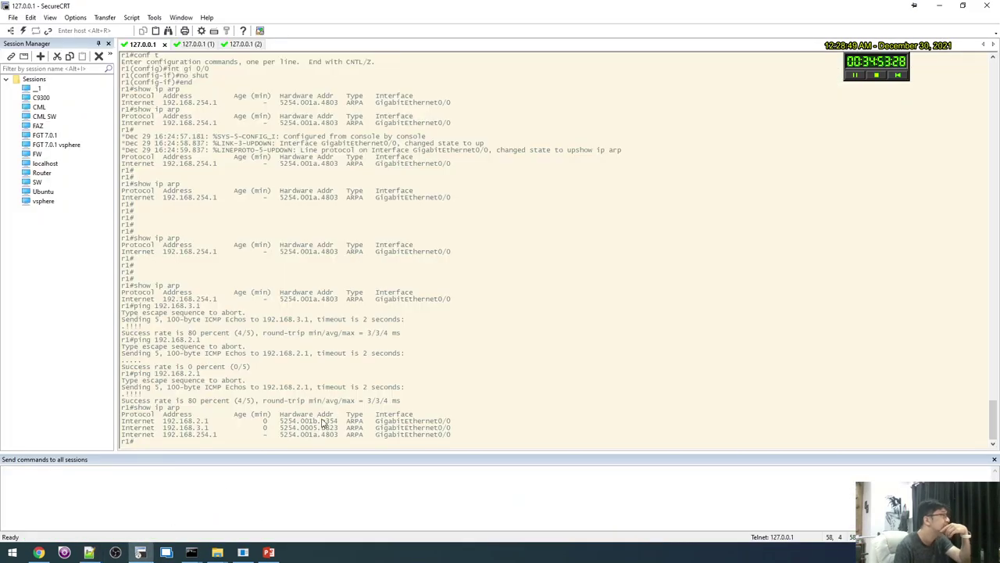
type("ping 192.168.2.2")
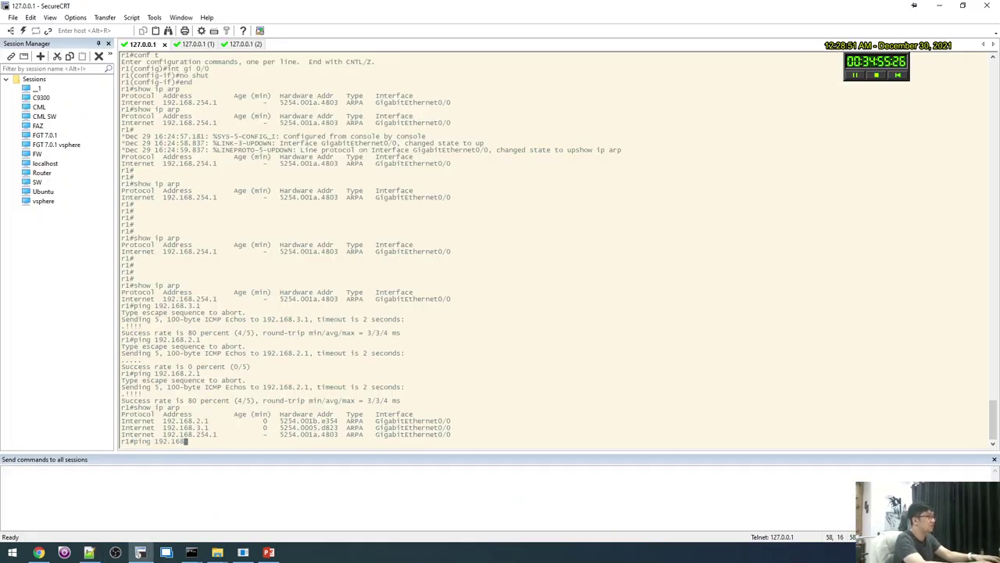
key("Return")
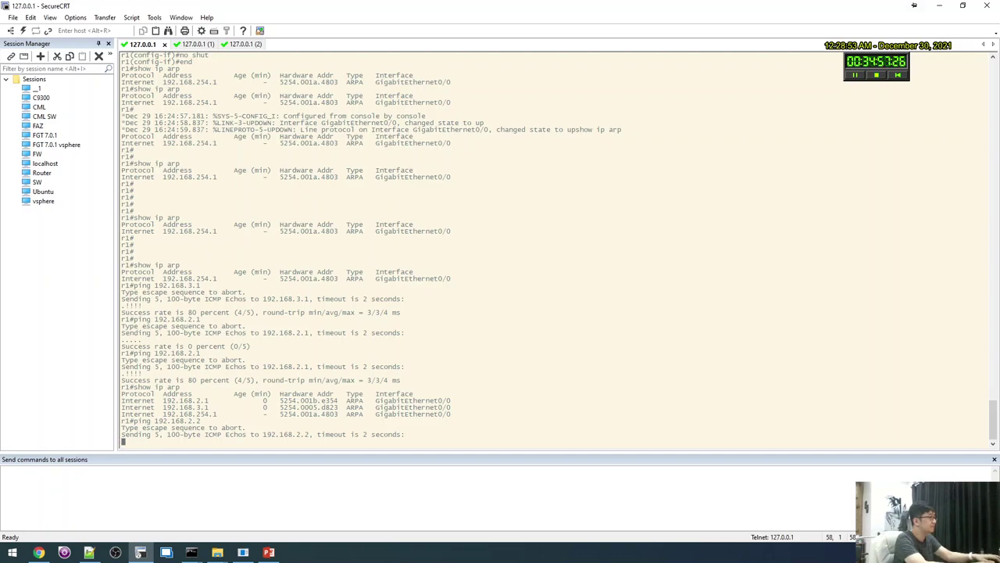
type(".3.2")
key("Return")
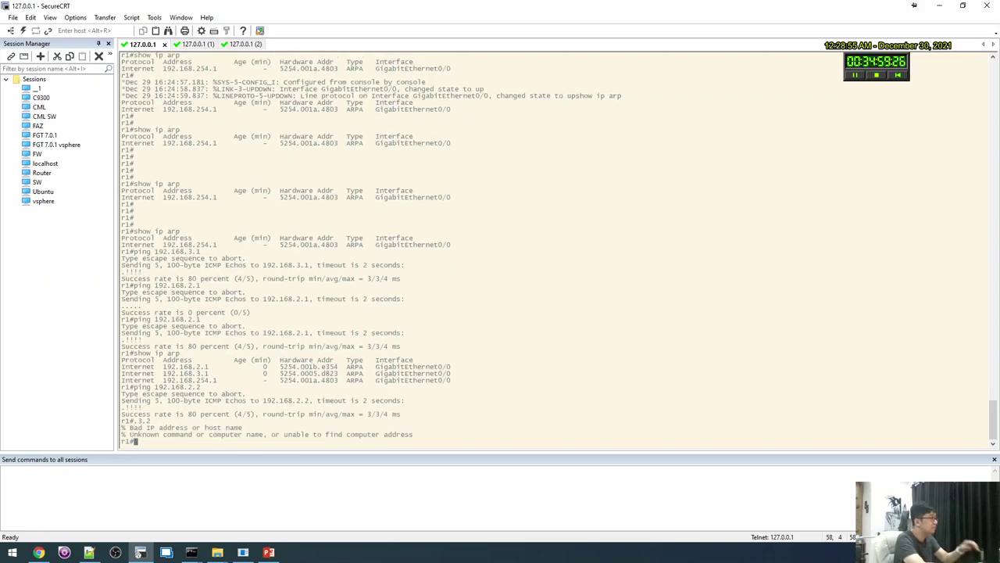
type("ping 19")
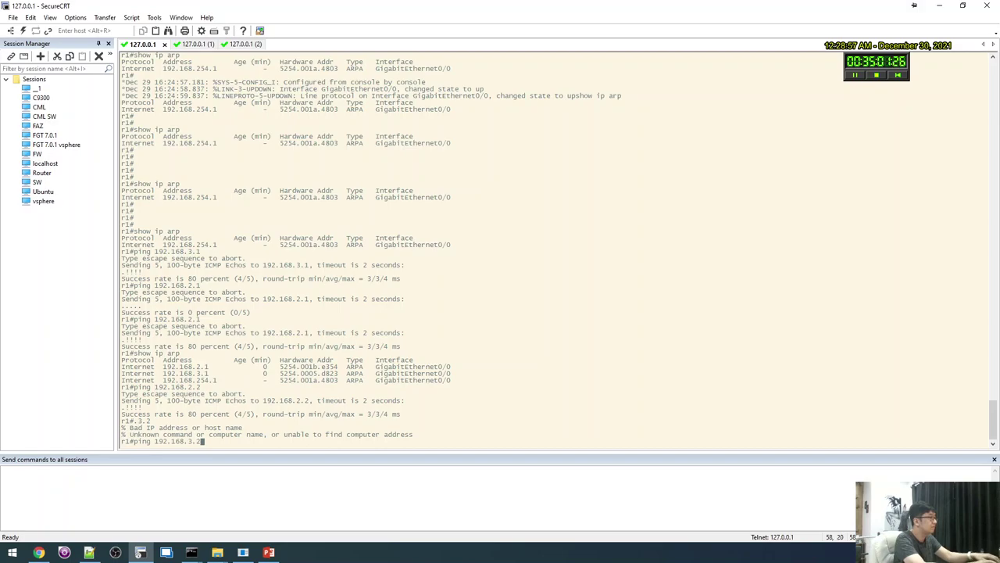
type("2.168.3.2")
key("Return")
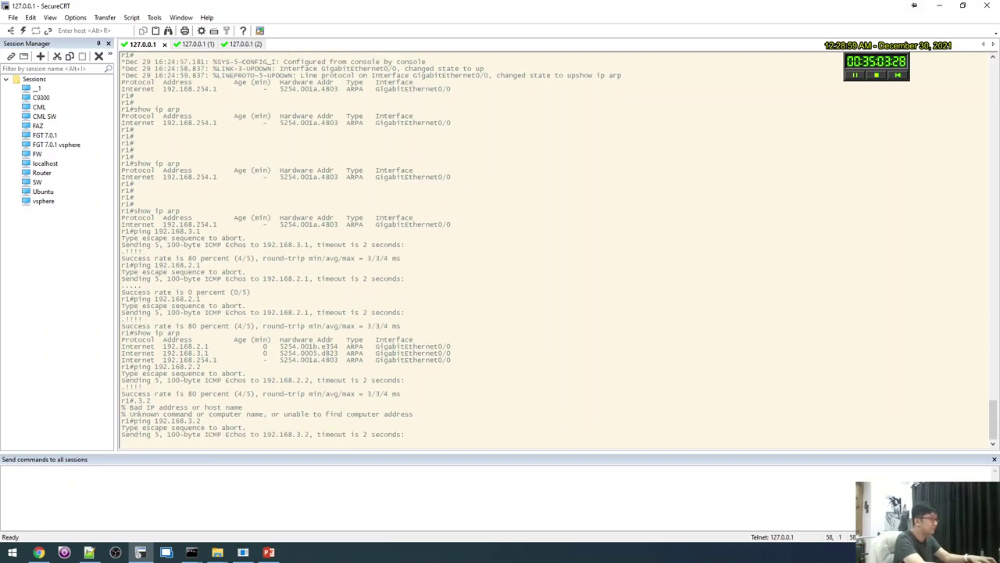
Interrupt the running ping, show r1's ARP table and examine the entries for the 192.168.2.x and 192.168.3.x hosts.
key("ctrl+shift+6")
type("show ip arp")
key("Return")
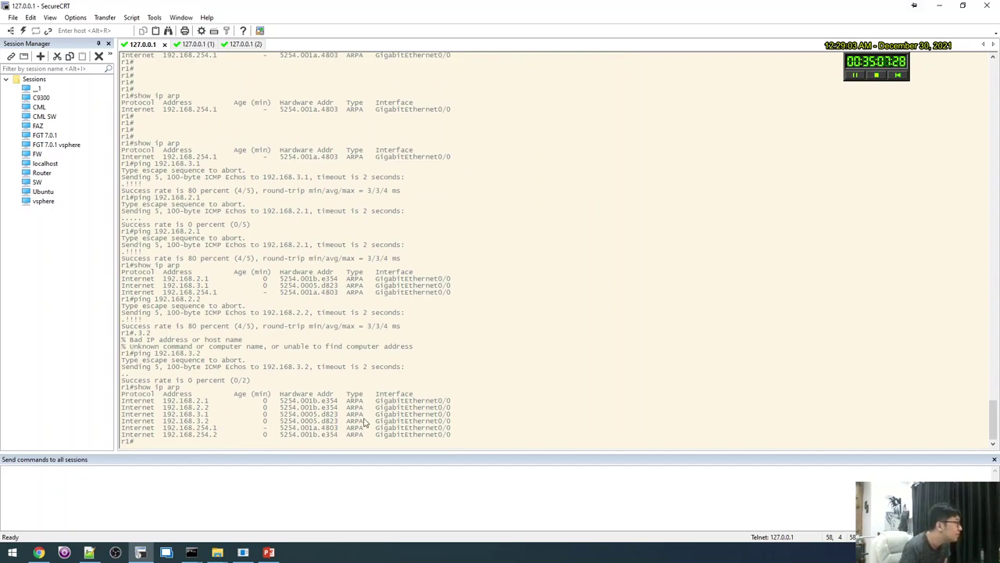
left_click_drag(450, 424, 119, 400)
left_click(290, 415)
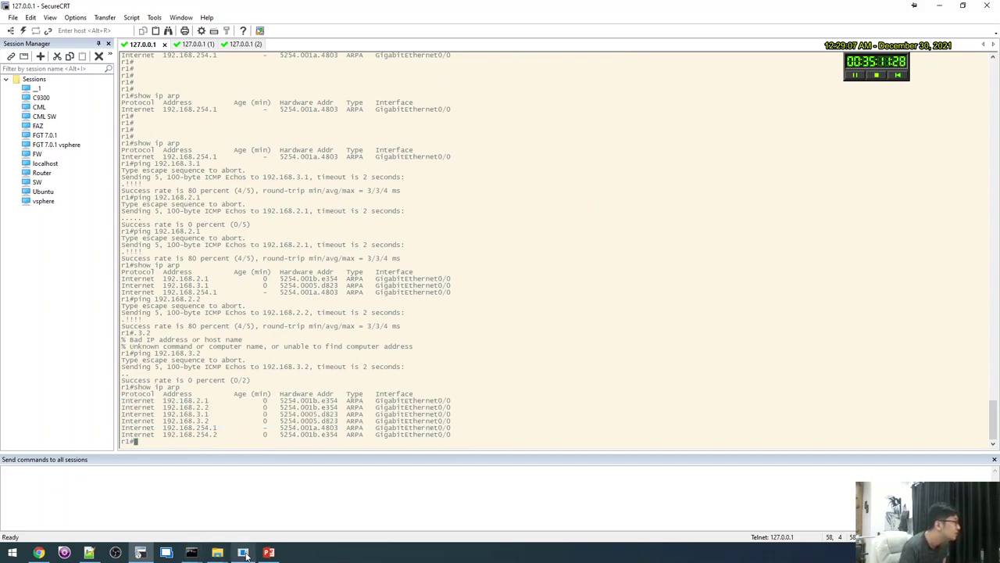
In the Notepad++ notes, write "same as scnario 1," under "1.interface" of Scenario 2.
left_click(91, 552)
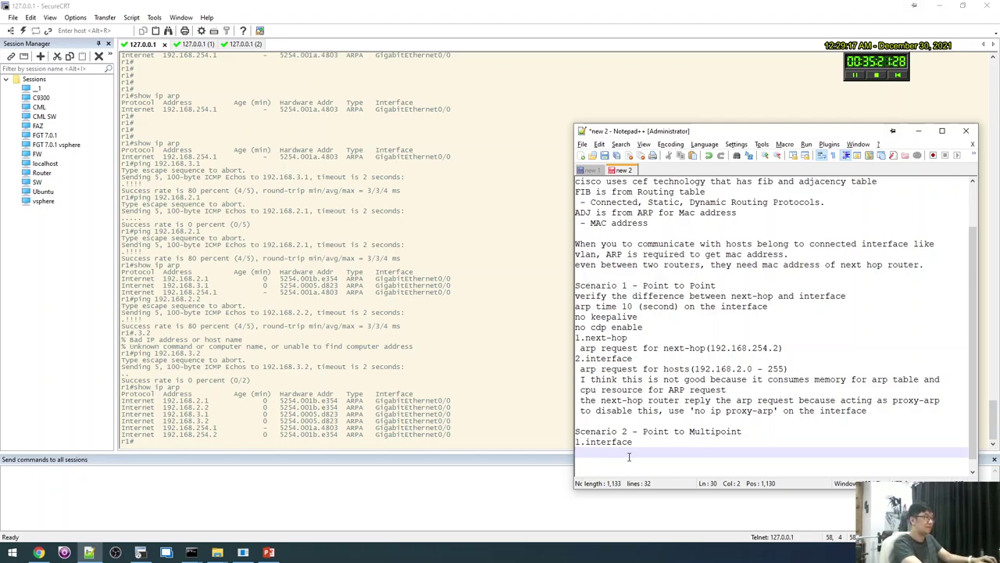
type("same as se")
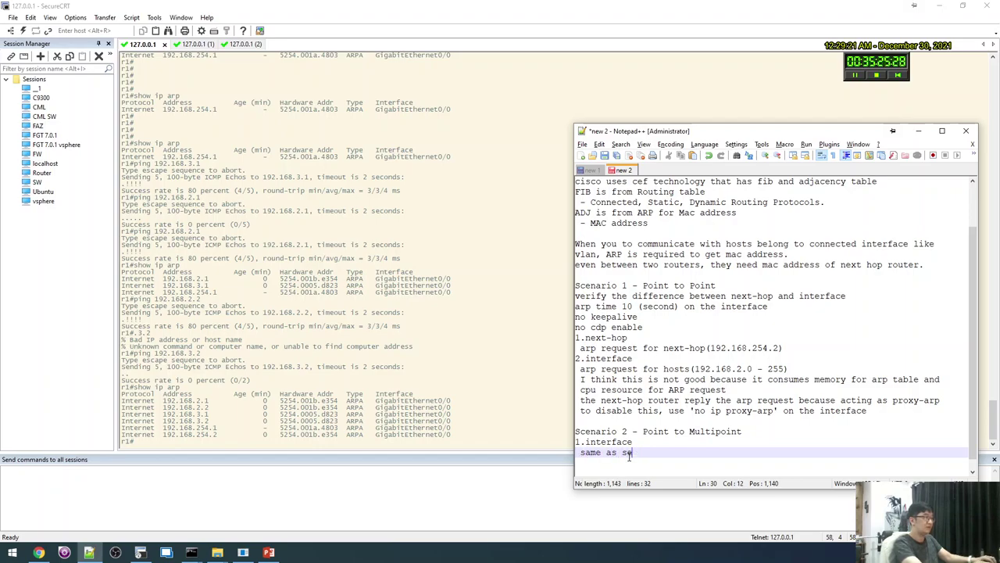
key("BackSpace")
type("cenario 1,")
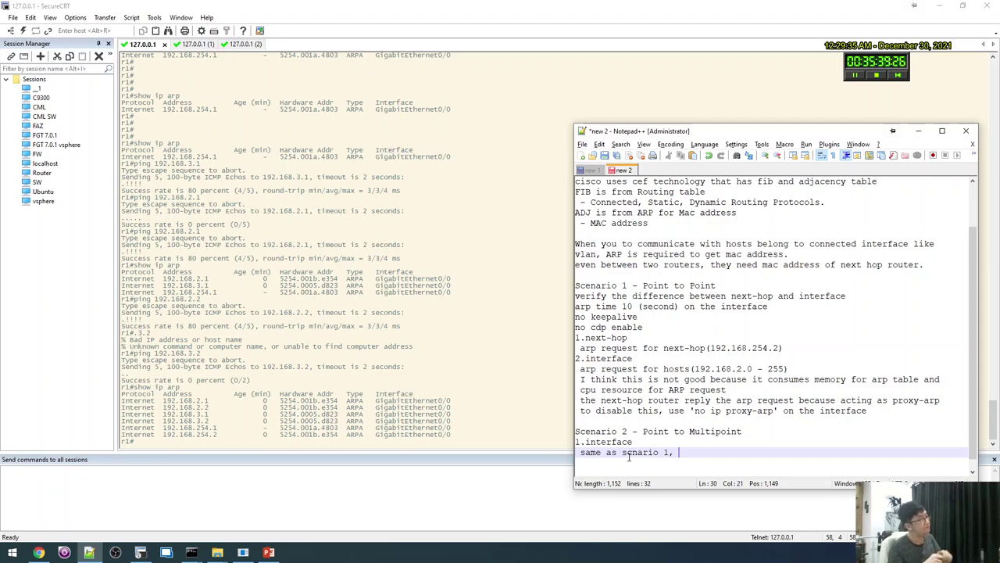
In SecureCRT, try to add a default route on r3 with next hop 192.168.3.1.
left_click(251, 45)
left_click(252, 45)
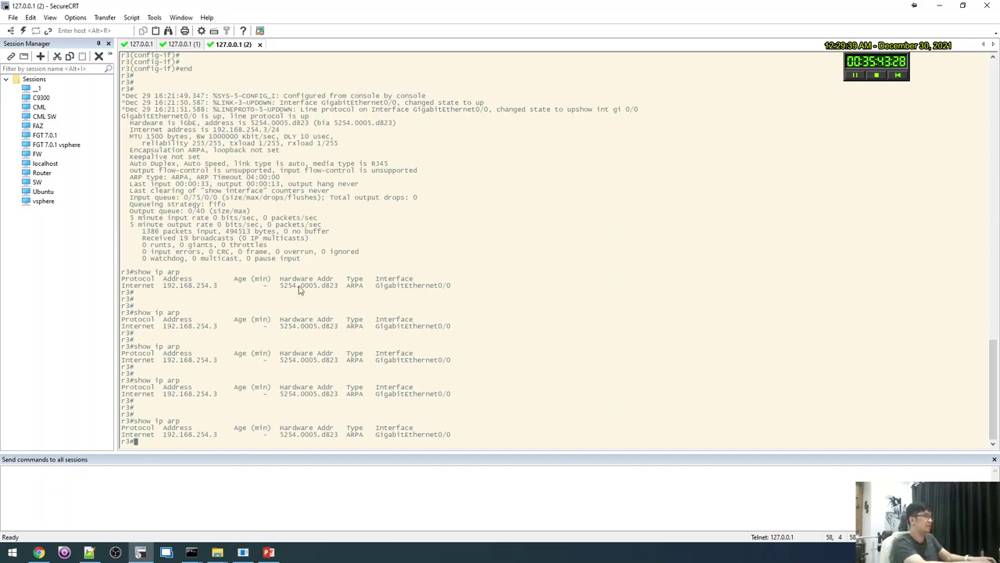
type("conf t")
key("Return")
type("ip route 0.0.0")
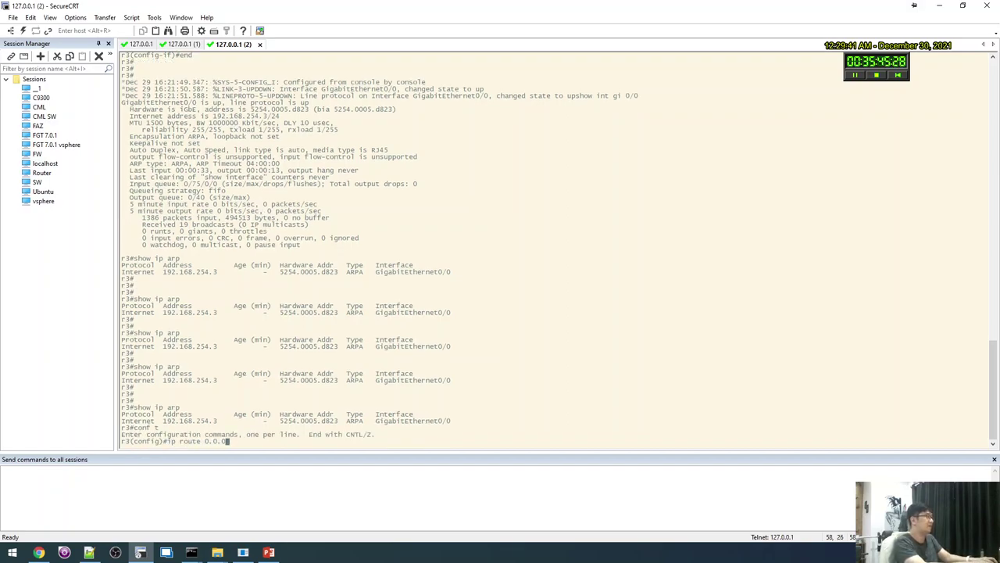
type(".0 0.0.0.0 0.0.0")
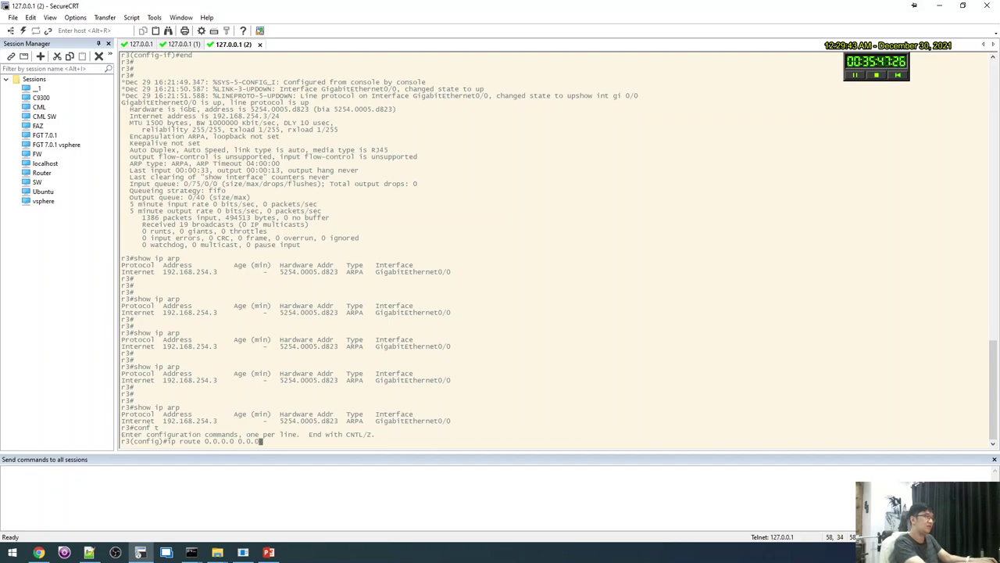
key("BackSpace")
key("BackSpace")
key("BackSpace")
key("BackSpace")
key("BackSpace")
type("0.0.0.")
key("BackSpace")
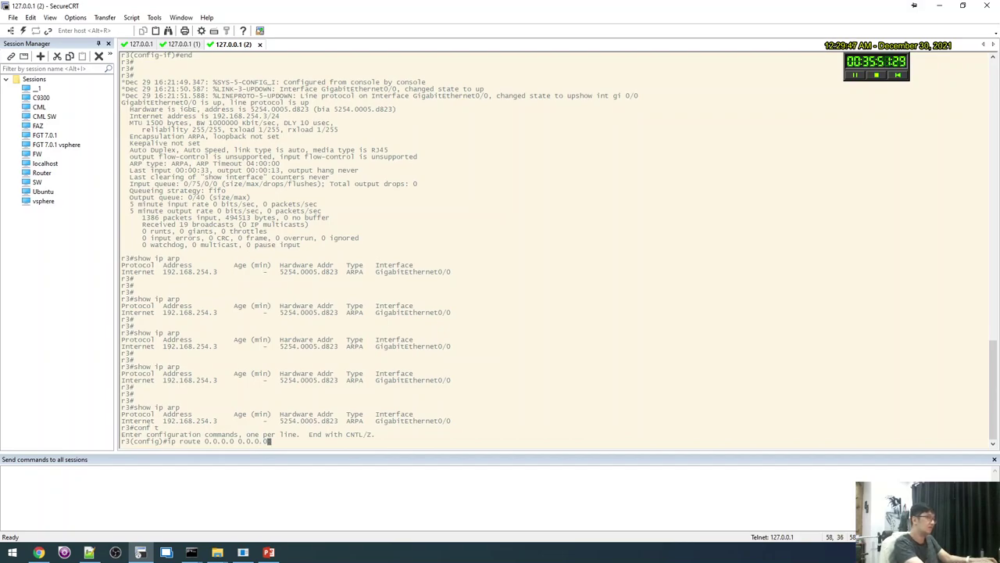
type("192.168")
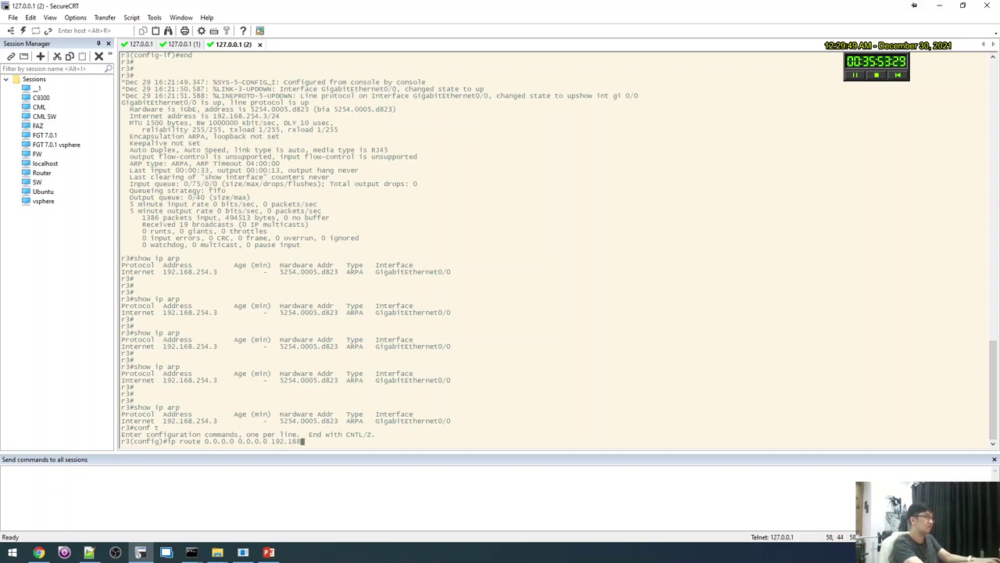
type(".3.1")
key("Return")
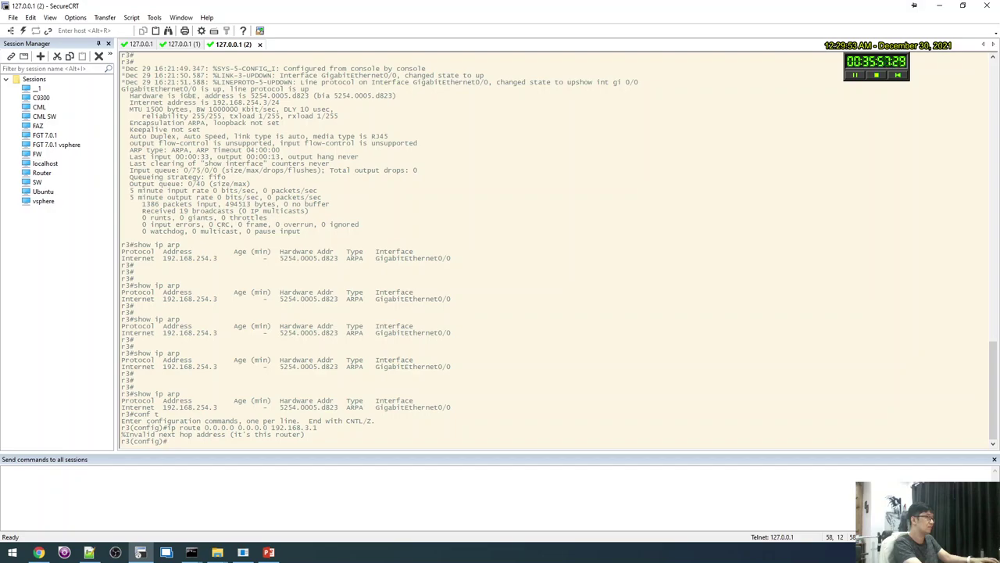
Add a default route on r3 with next hop 192.168.3.2.
key("Up")
key("BackSpace")
type("2.168.3.2")
key("Return")
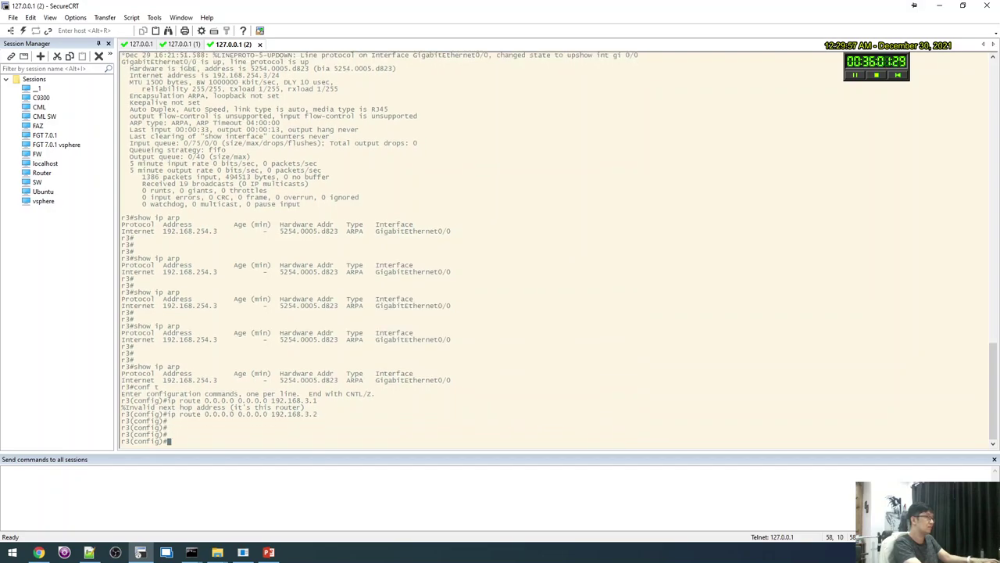
Return to the r1 session and enter global configuration mode.
key("alt+2")
key("alt+1")
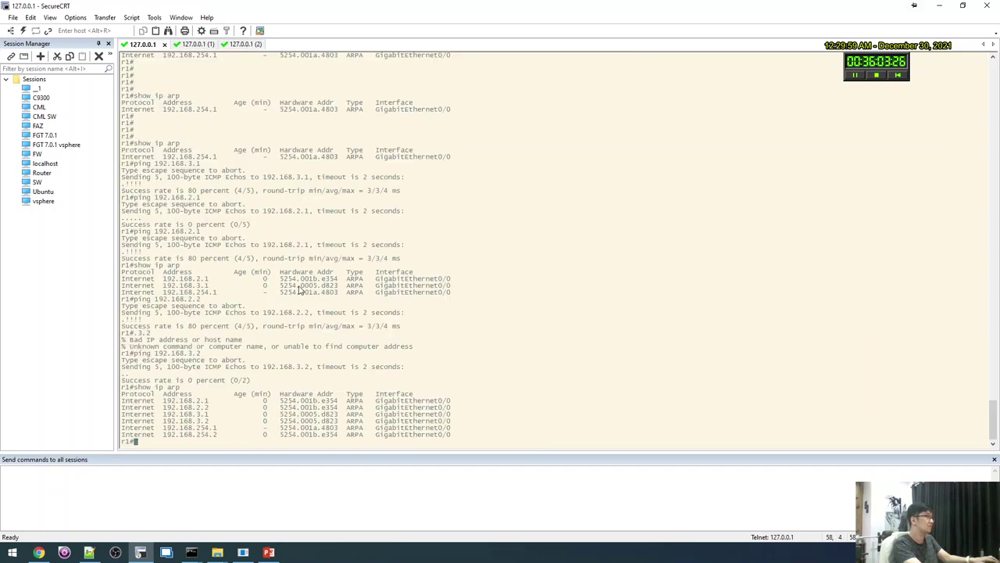
type("ping")
key("BackSpace")
key("BackSpace")
key("BackSpace")
key("BackSpace")
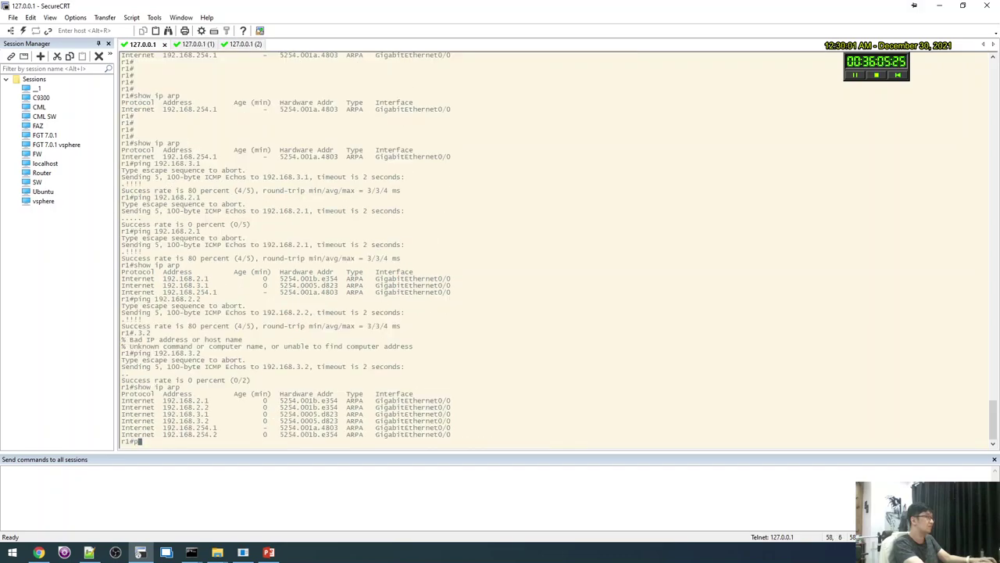
type("conf t")
key("Return")
type("iproute")
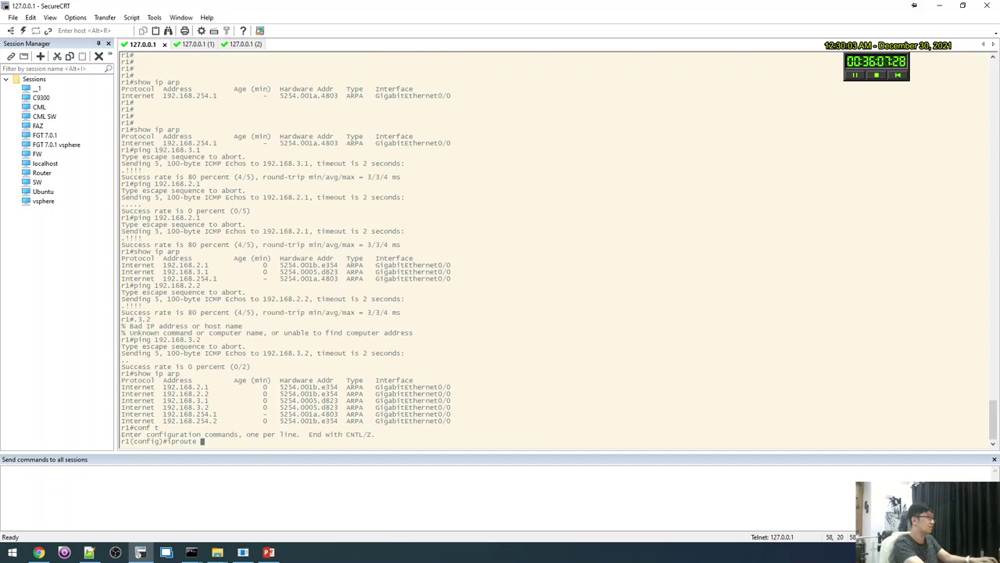
key("BackSpace")
key("BackSpace")
key("BackSpace")
key("BackSpace")
key("BackSpace")
key("BackSpace")
key("BackSpace")
type("ip route 0.0.0.0 0.0.0.")
key("BackSpace")
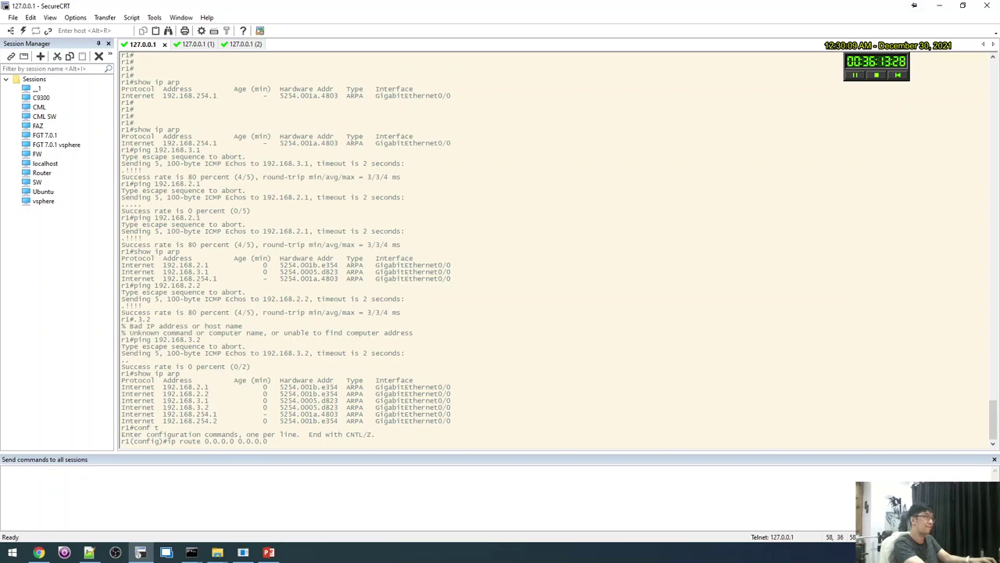
key("BackSpace")
key("BackSpace")
key("BackSpace")
key("BackSpace")
key("BackSpace")
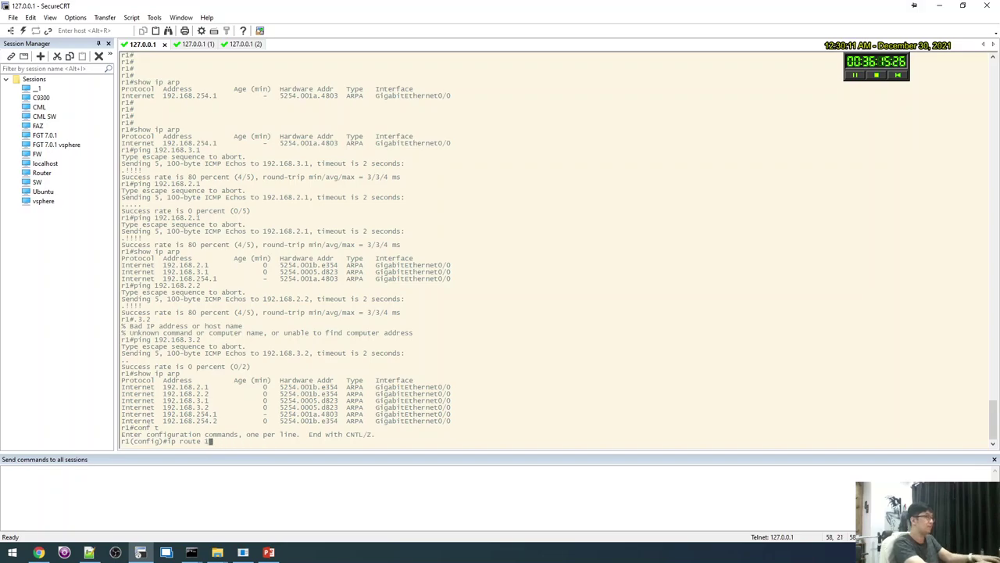
Add a static route on r1 to 192.168.4.0 255.255.255.0 through GigabitEthernet 0/0 and leave configuration mode.
type("192.168.4.0 255.255.255.0 ")
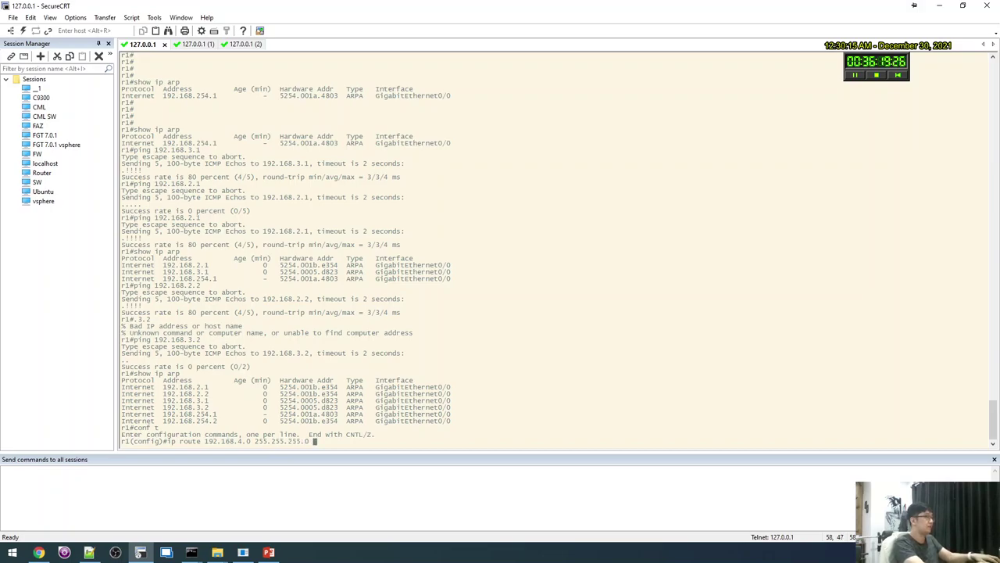
type("gi")
key("Tab")
type("0/0")
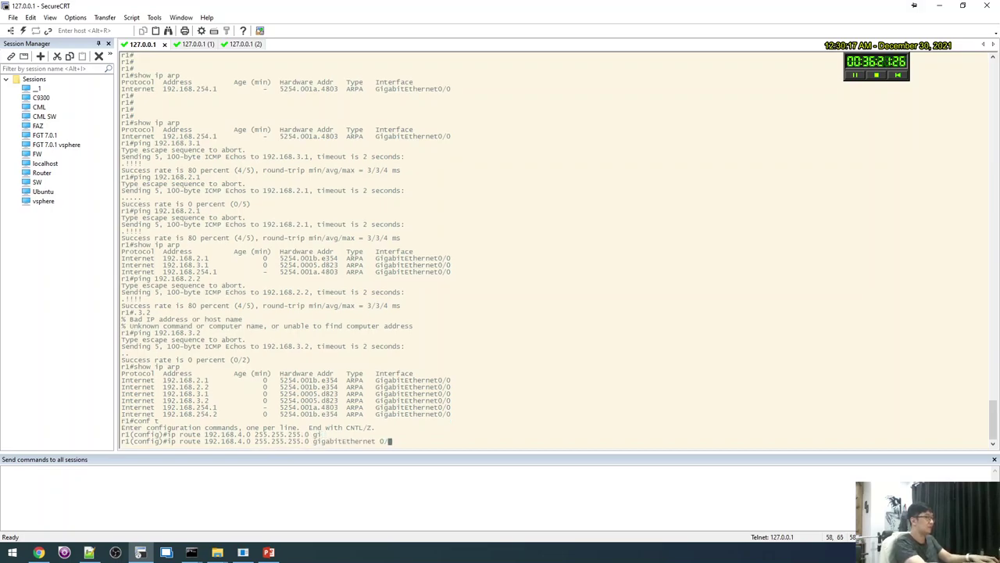
key("Return")
key("Return")
key("Return")
type("end")
key("Return")
key("Return")
key("Return")
key("Return")
Ping 192.168.4.1 from r1.
type("ping 192.168")
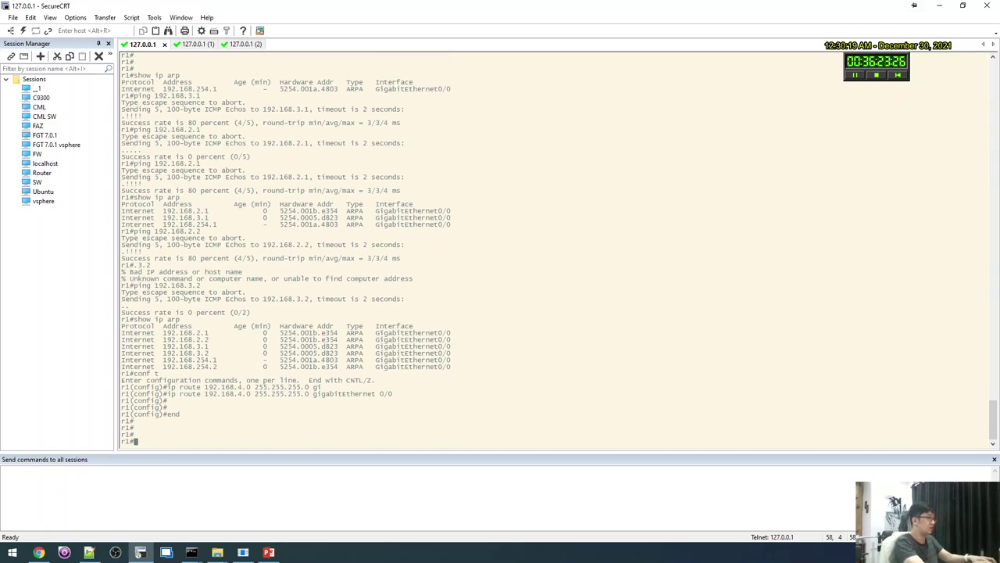
type(".4.1")
key("Return")
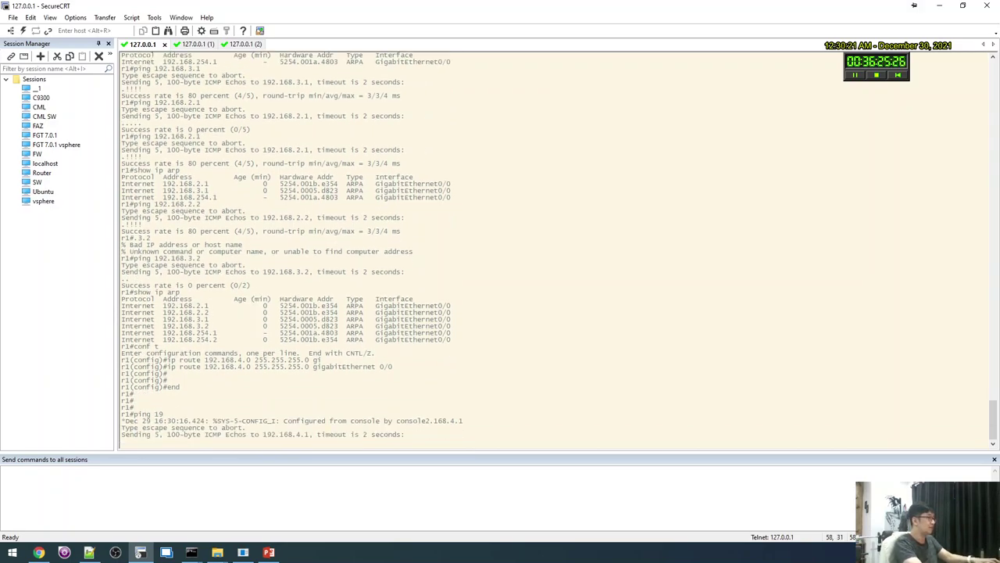
Start a new packet capture on the link between iosv-1 and unmanaged-switch-1 in Cisco Modeling Labs, and repeat r1's ping to 192.168.4.1.
left_click(38, 551)
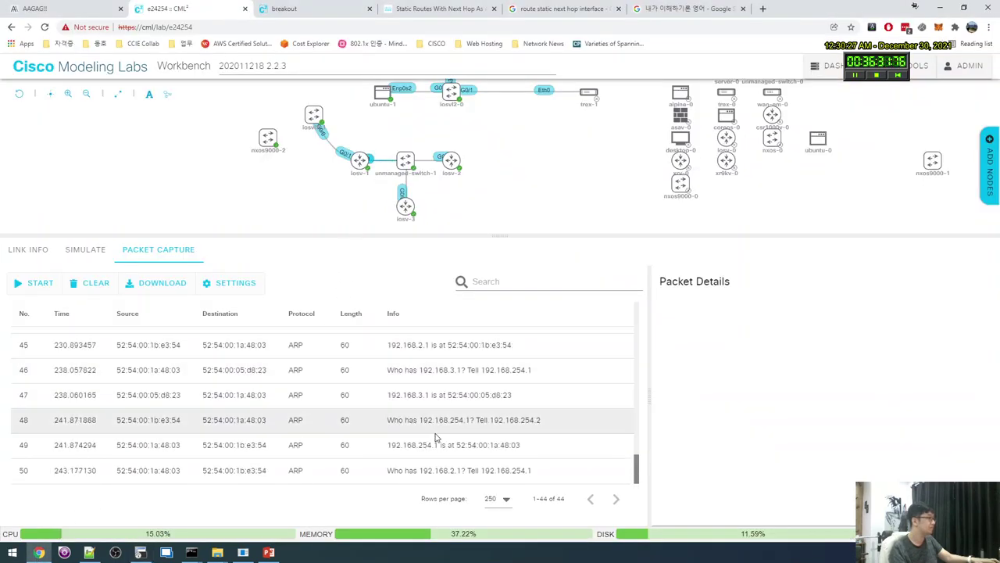
left_click(35, 283)
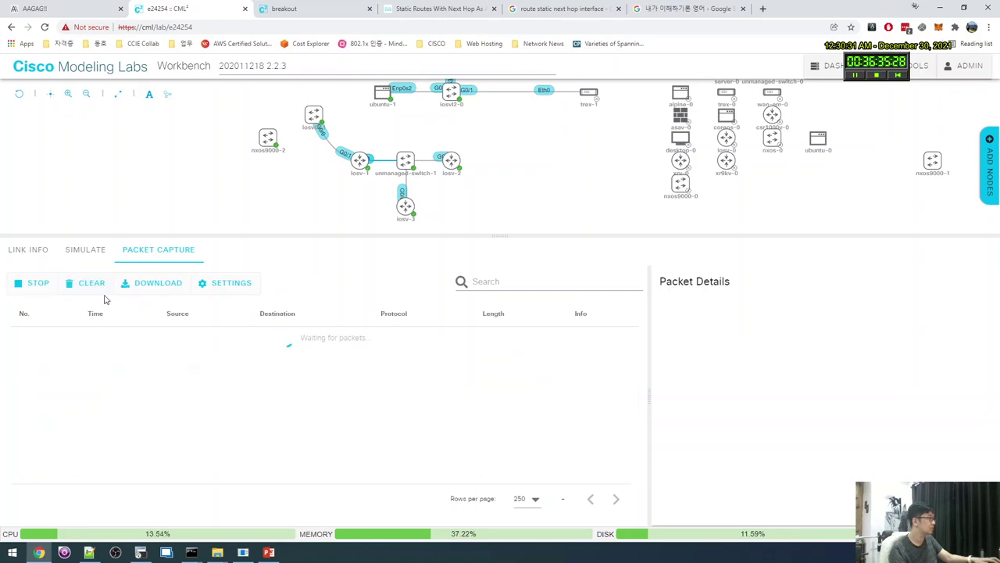
key("alt+Tab")
key("Up")
key("Return")
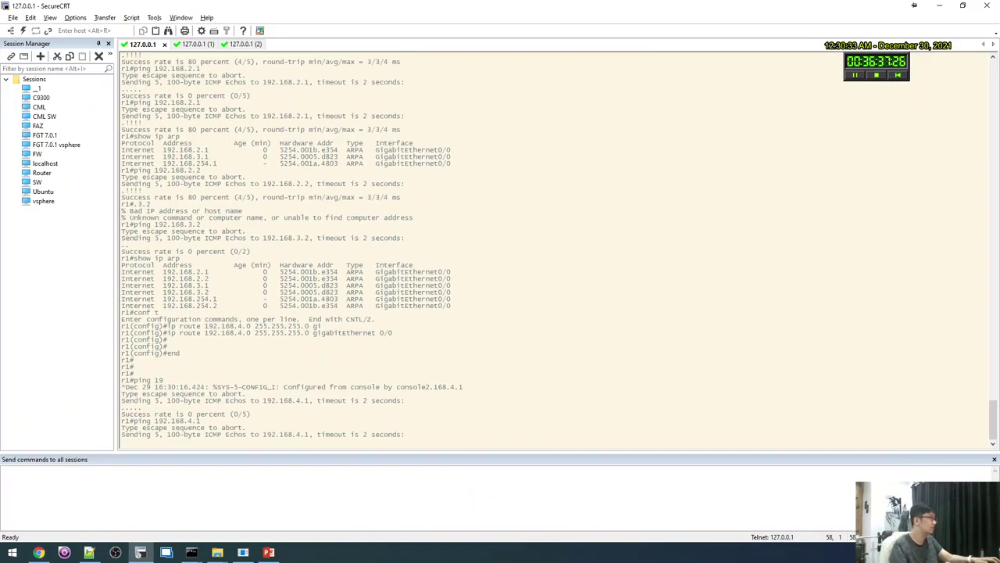
Examine the captured ARP and ICMP packets for 192.168.4.1, and return to the r1 console.
key("alt+Tab")
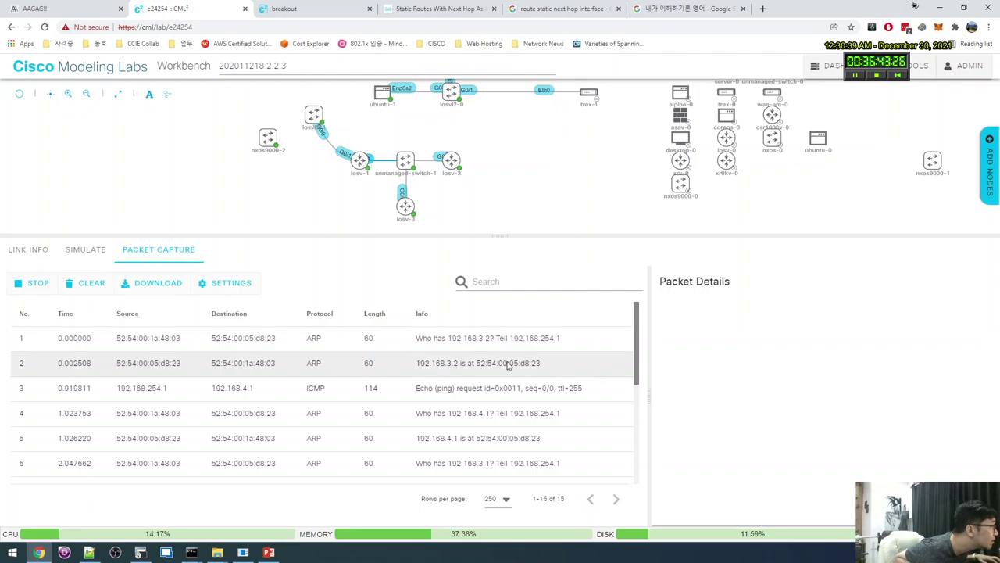
scroll(524, 423, "down", 1)
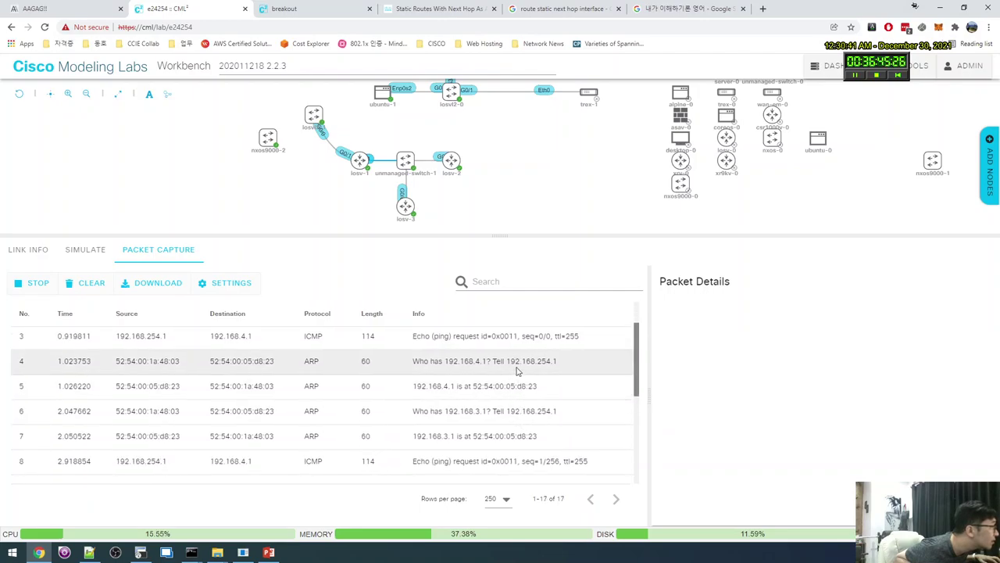
scroll(516, 391, "down", 1)
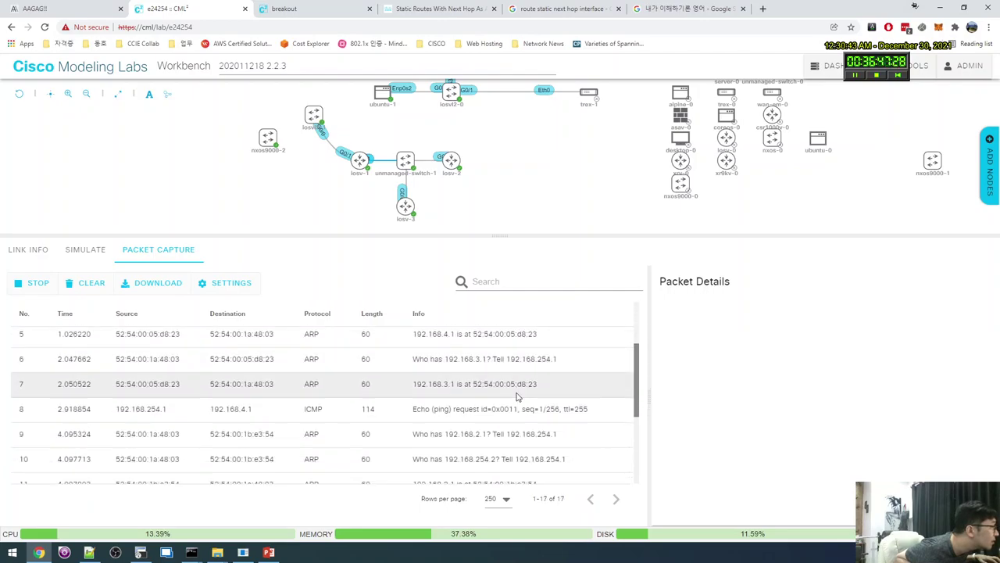
key("alt+Tab")
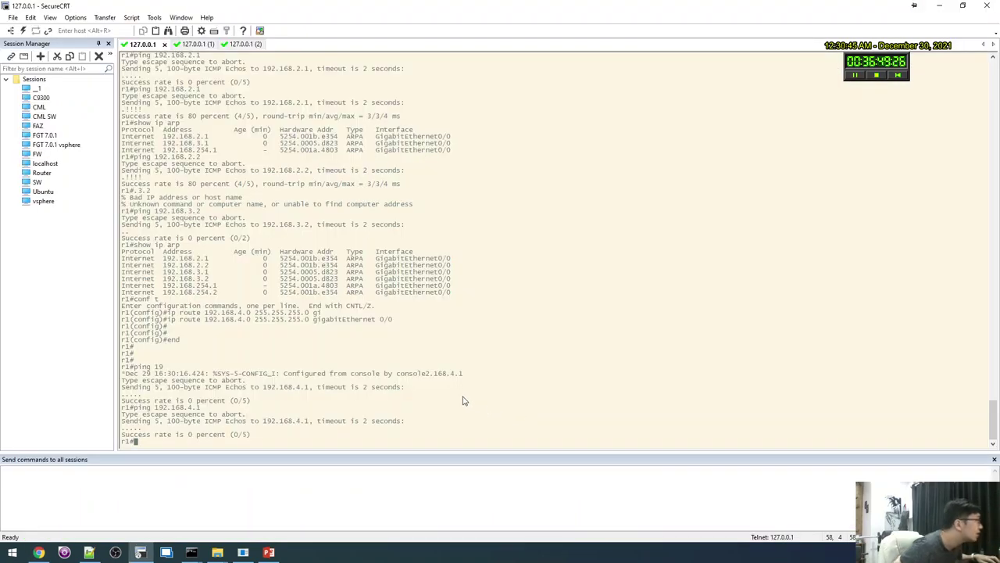
Display r1's ARP table, and check it against the Cisco Modeling Labs packet capture and the PowerPoint topology diagram.
type("show ip arp")
key("Return")
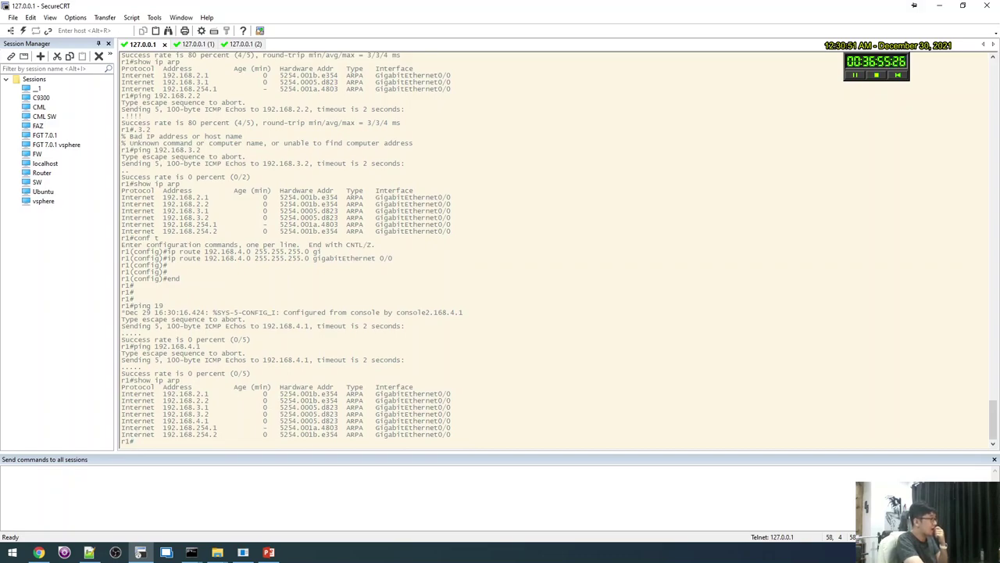
key("alt+Tab")
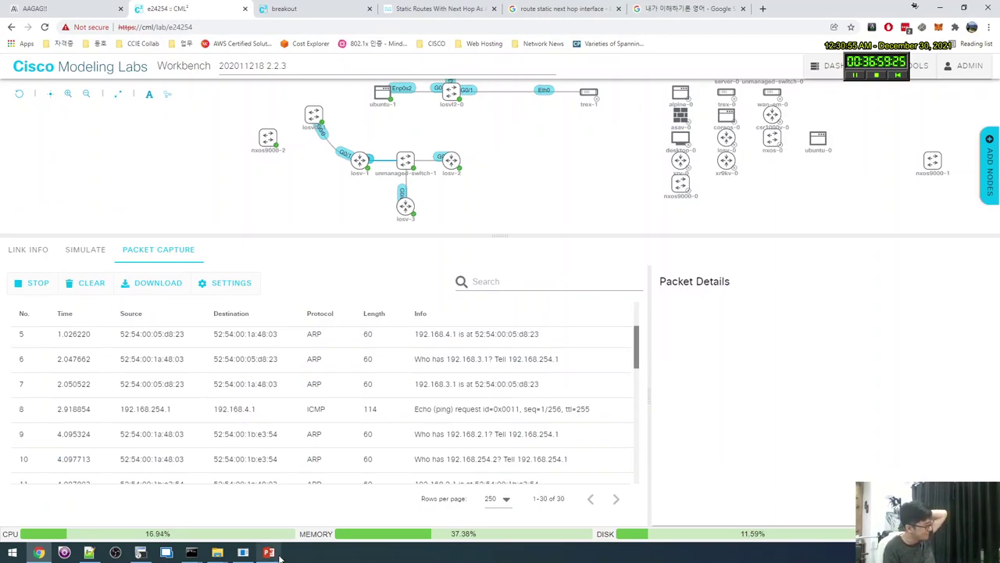
mouse_move(279, 552)
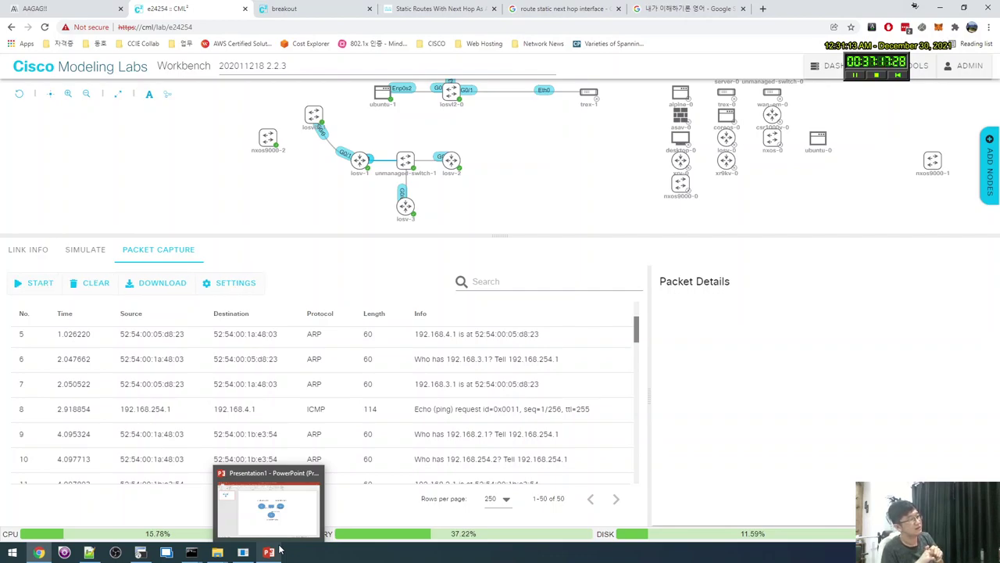
left_click(279, 551)
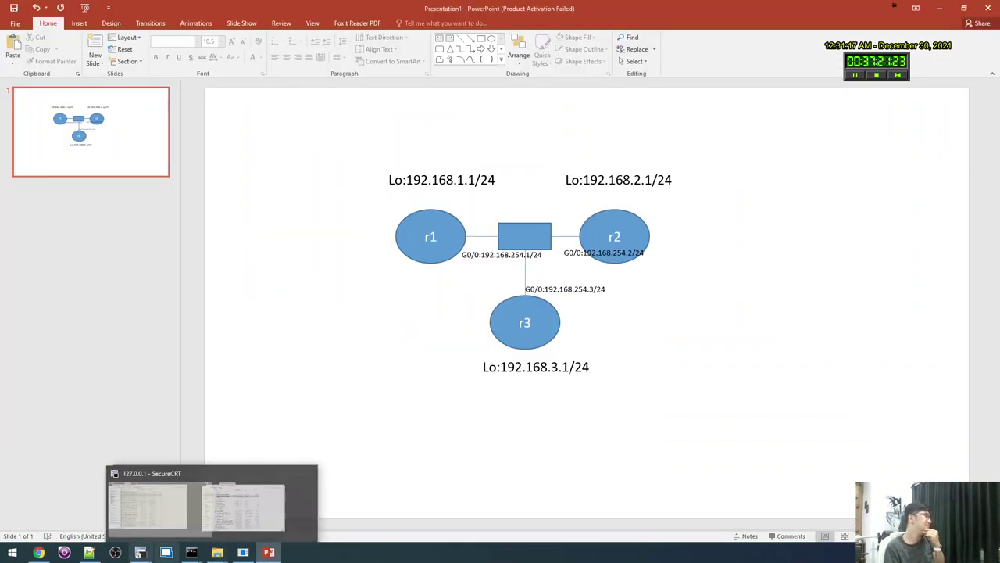
In the Notepad++ notes, end the Scenario 2 interface entry as "same as scnario 1" and leave a blank line below it.
mouse_move(140, 552)
left_click(88, 551)
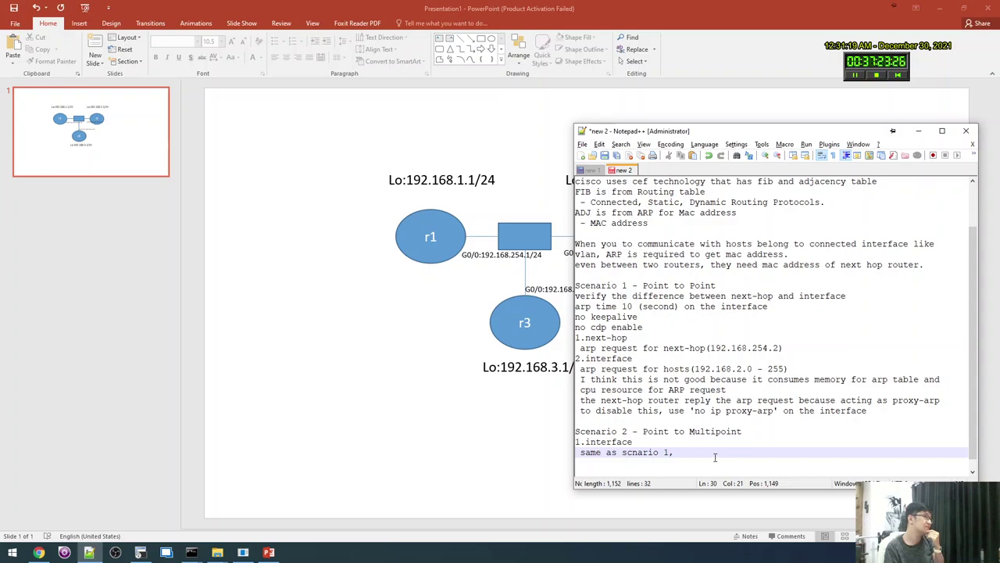
key("BackSpace")
key("BackSpace")
key("Return")
type("2.")
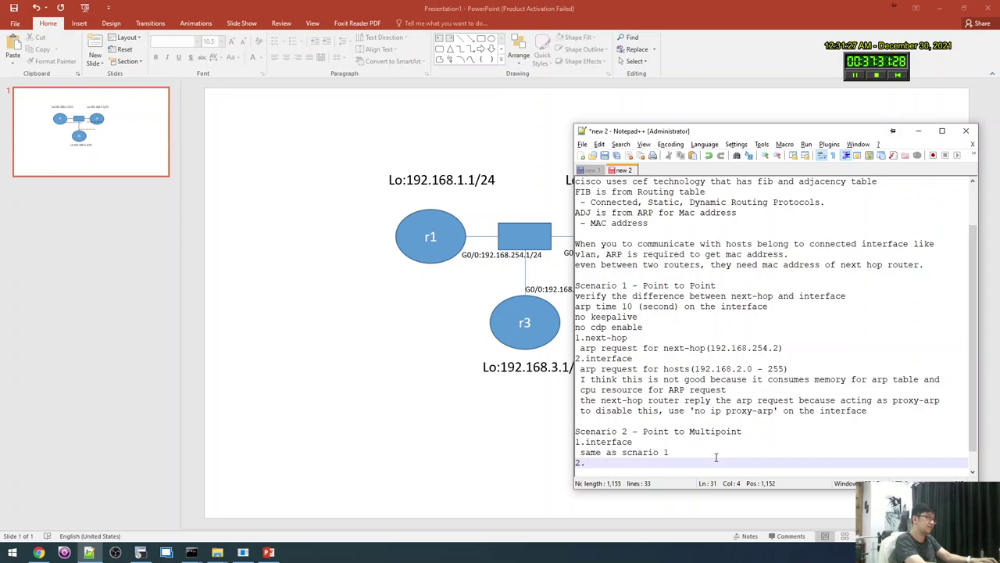
key("BackSpace")
key("Return")
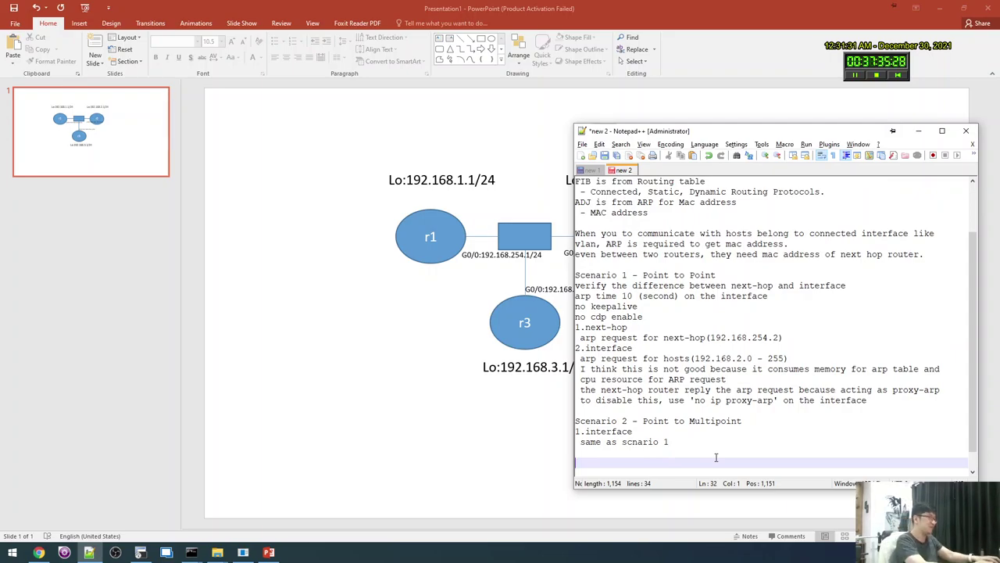
Write a closing note about "proxy-arp" below Scenario 2, putting "you need to carefully co" in front of that term.
type("arp")
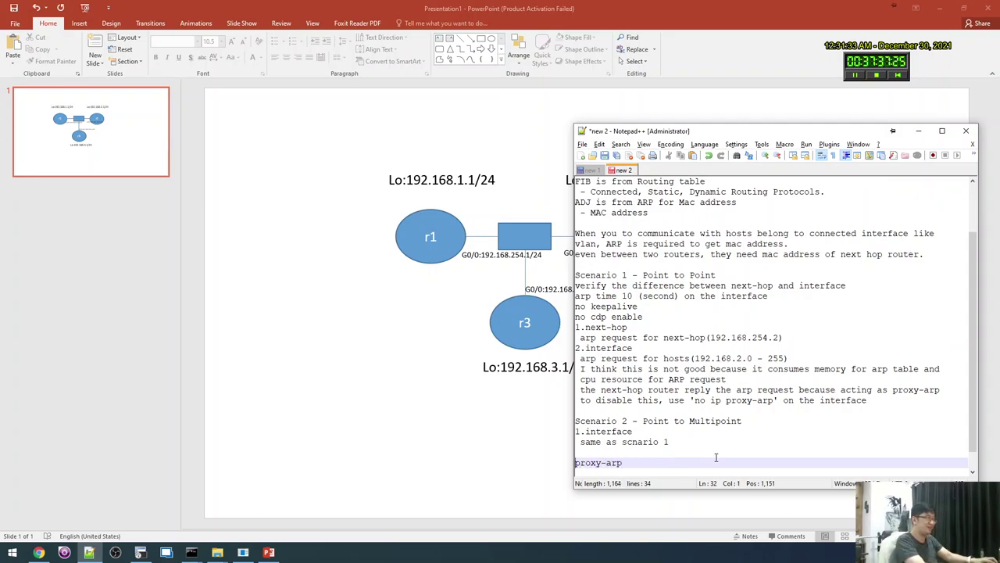
key("Home")
type("you need to ")
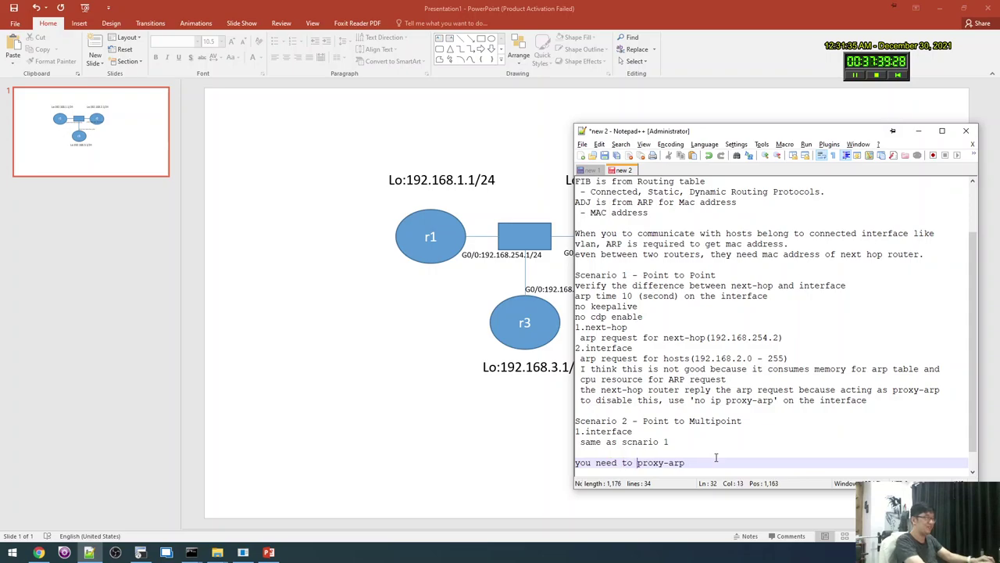
type("carefully co")
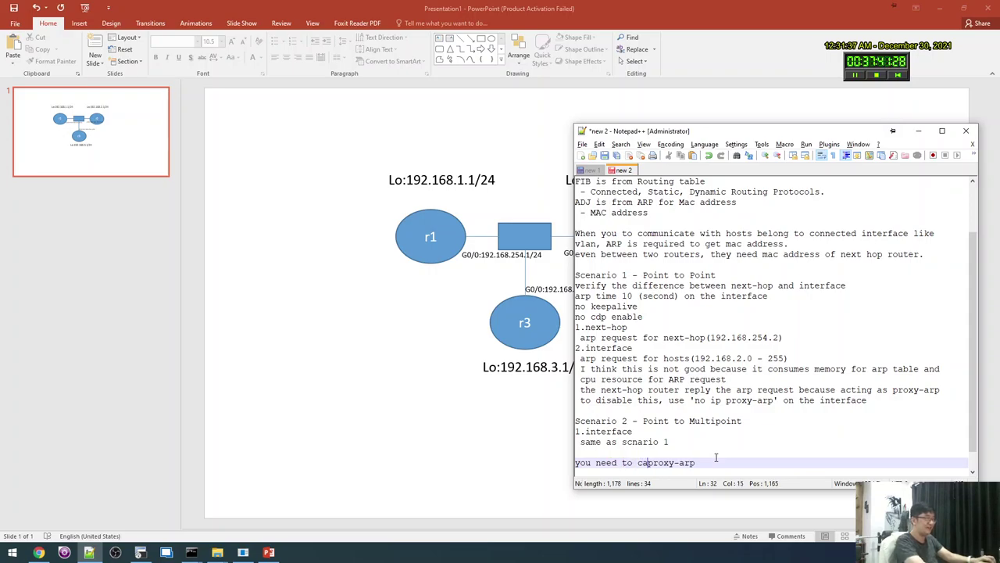